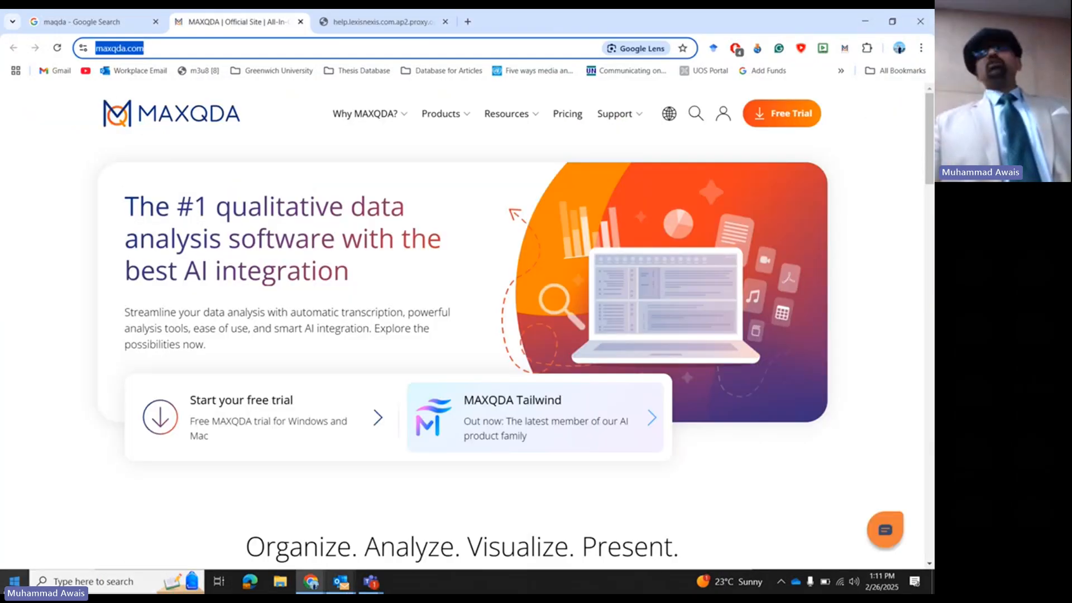
- Find MAXQDA 24 through the Windows search and launch it
key("super")
type("maxqda")
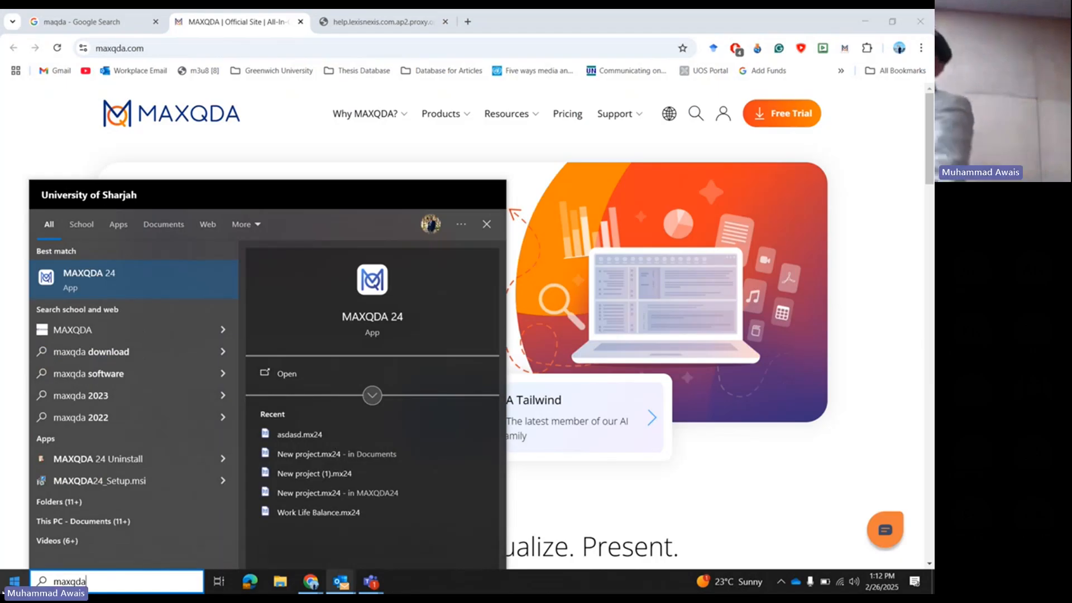
key("Return")
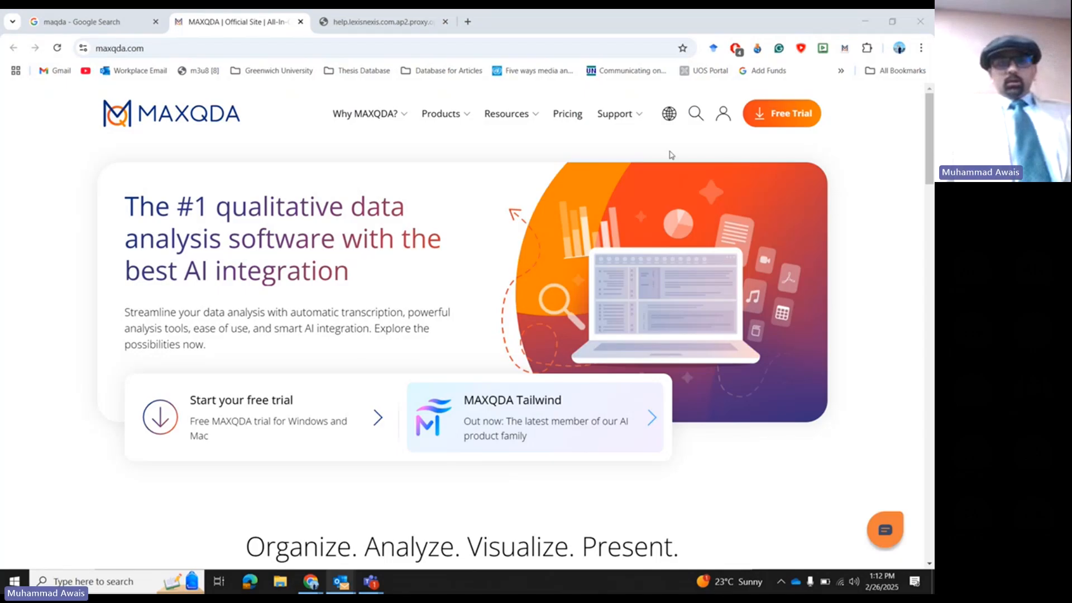
- Minimise the browser and calendar windows and continue the MAXQDA free trial from the welcome screen
left_click(865, 21)
left_click(682, 110)
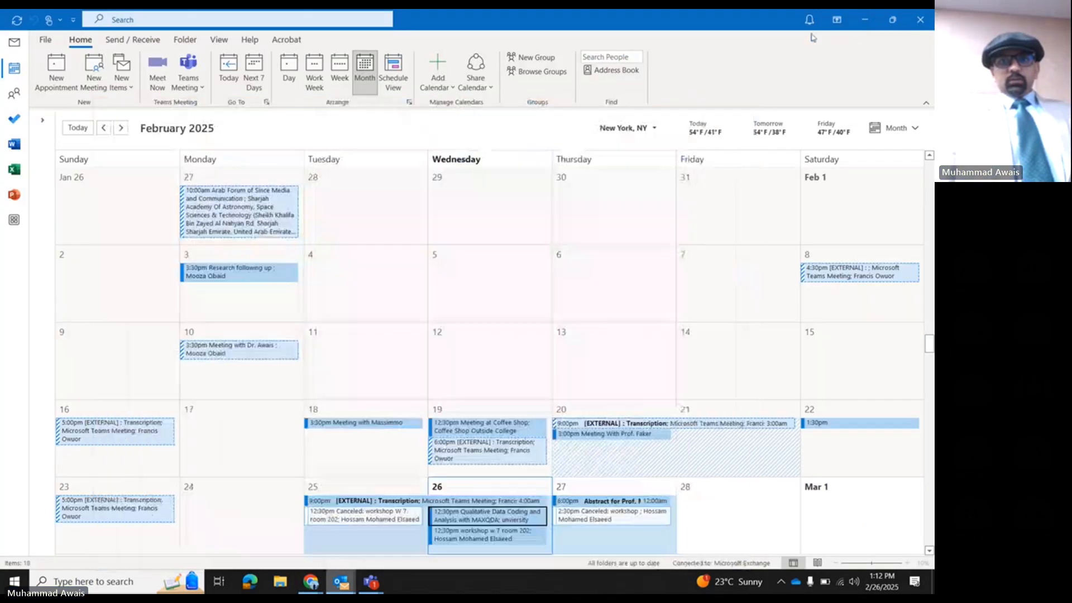
left_click(864, 20)
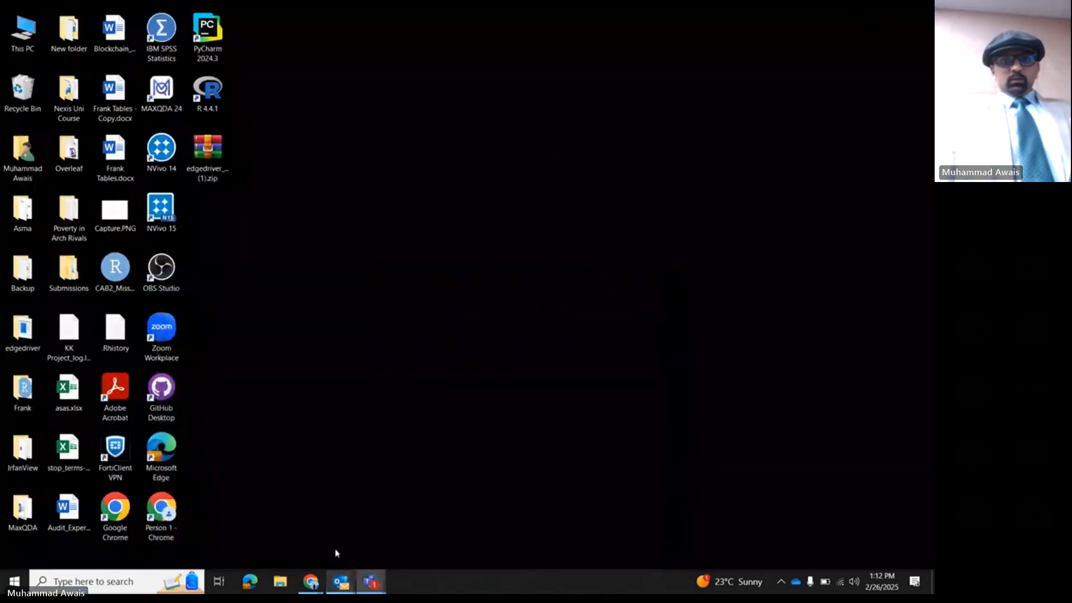
left_click(14, 584)
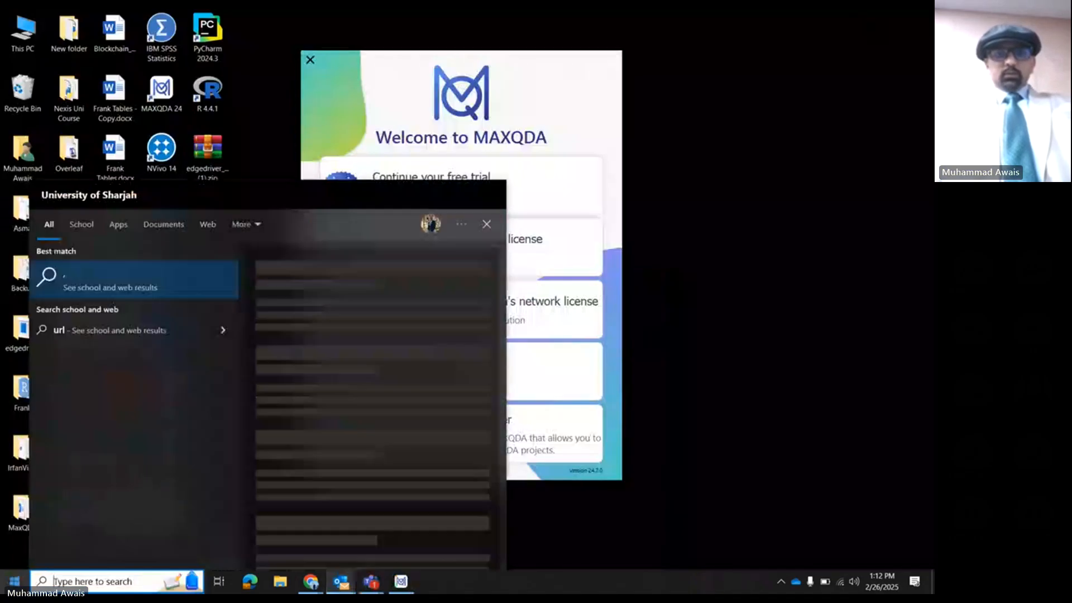
left_click(418, 121)
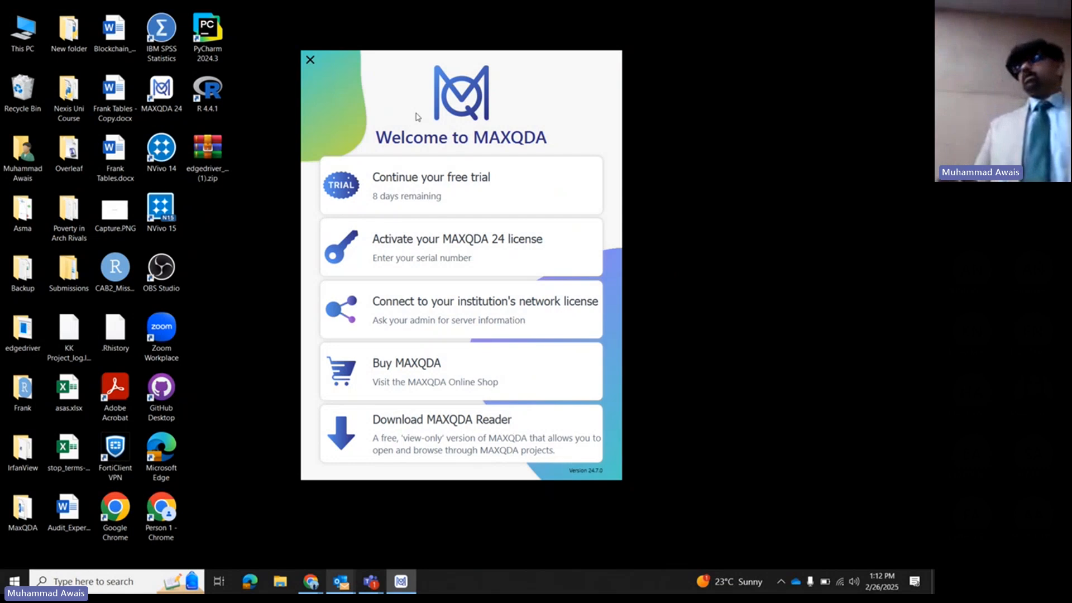
left_click(433, 168)
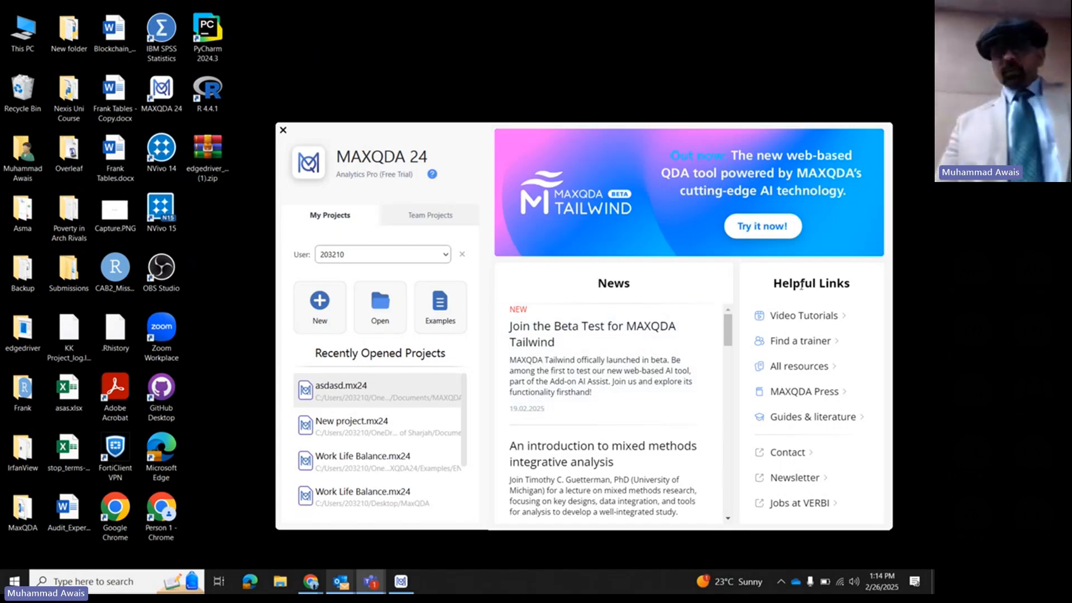
- Open the Find a trainer directory and browse the trainers filtered to the Middle East location
left_click(791, 346)
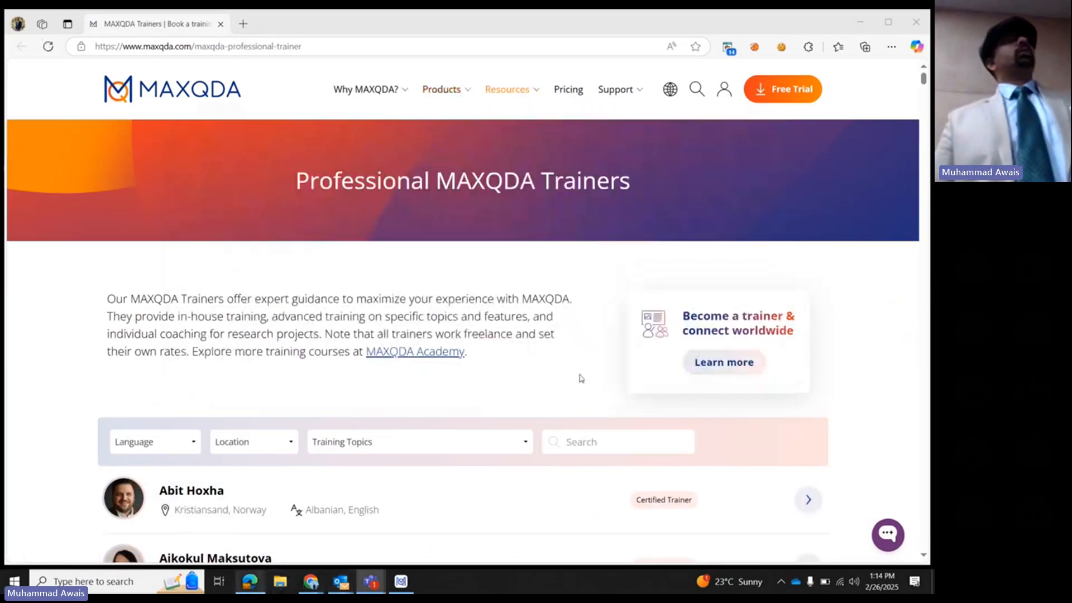
left_click(281, 442)
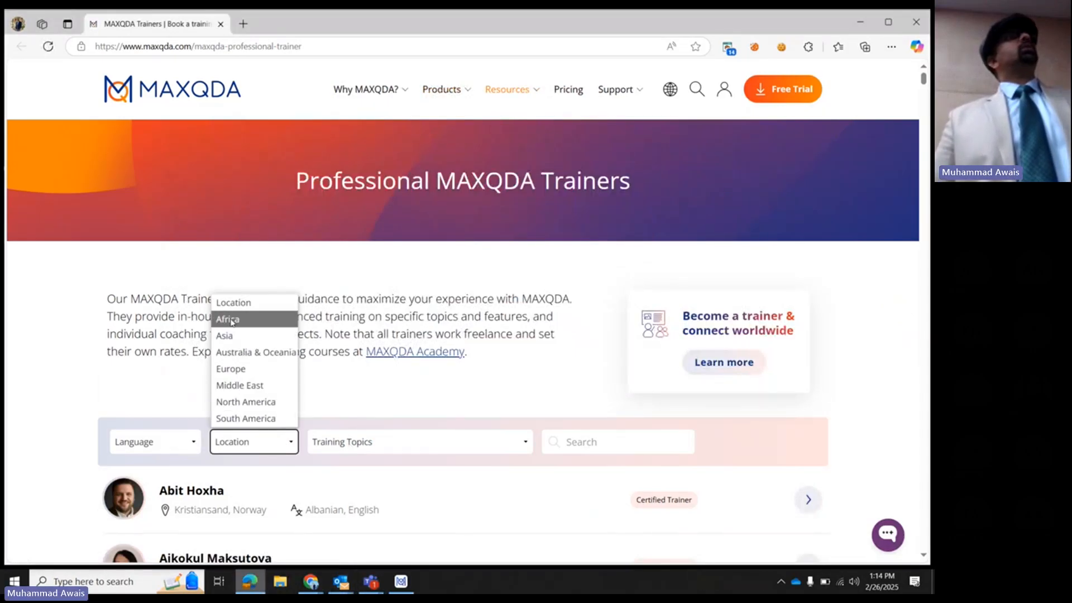
left_click(231, 386)
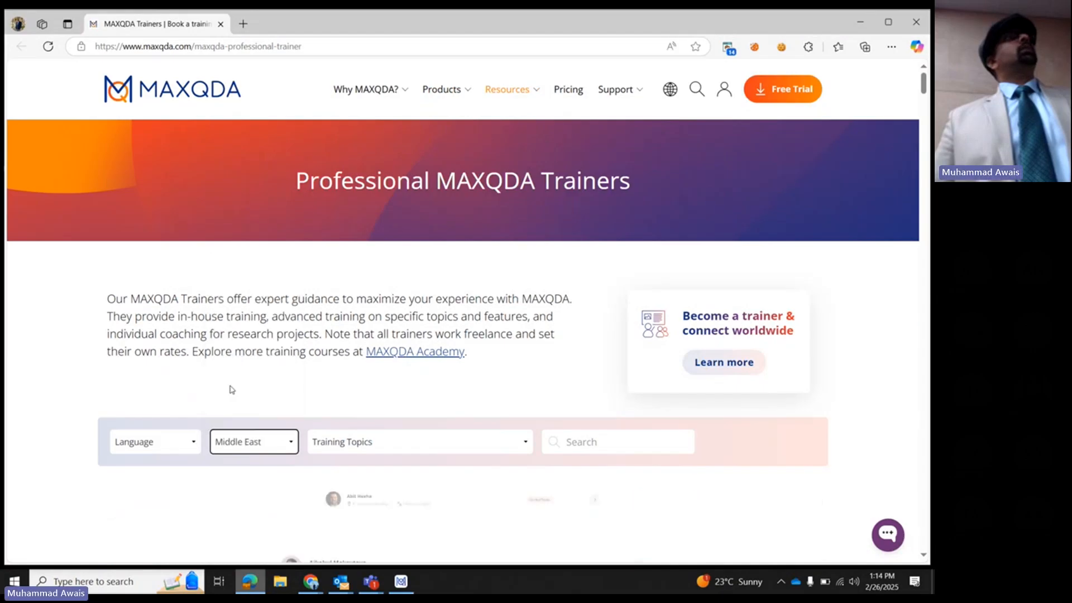
scroll(190, 517, "down", 1)
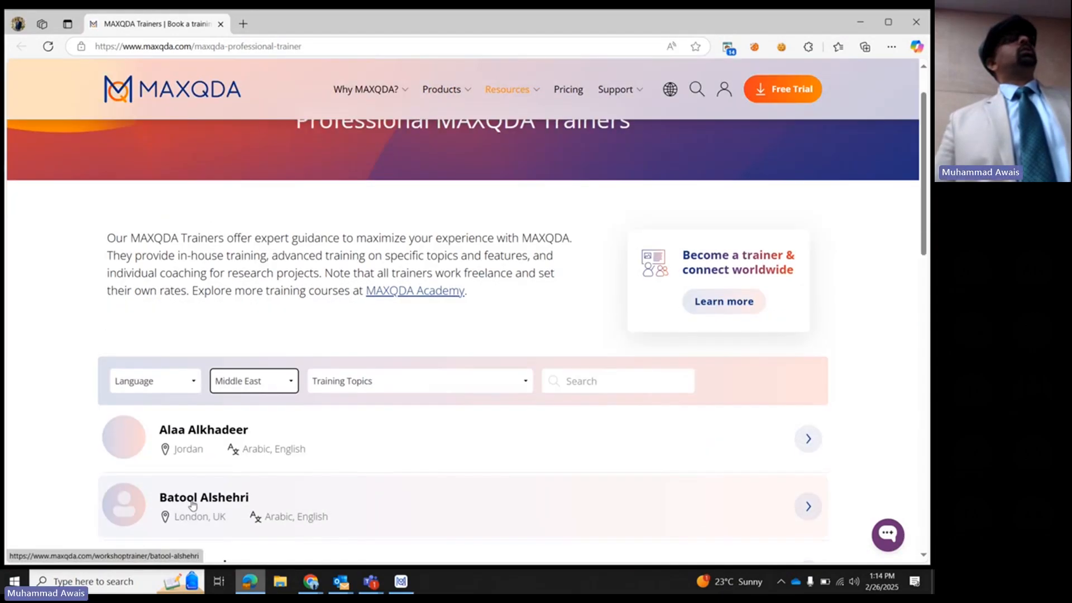
scroll(200, 525, "down", 2)
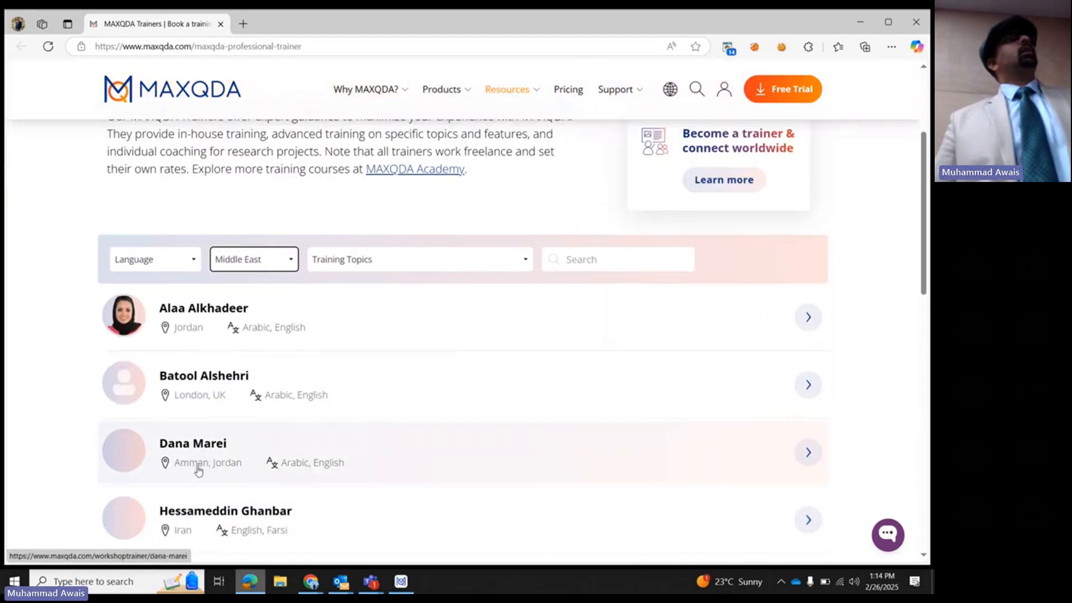
scroll(195, 467, "down", 2)
scroll(192, 499, "down", 1)
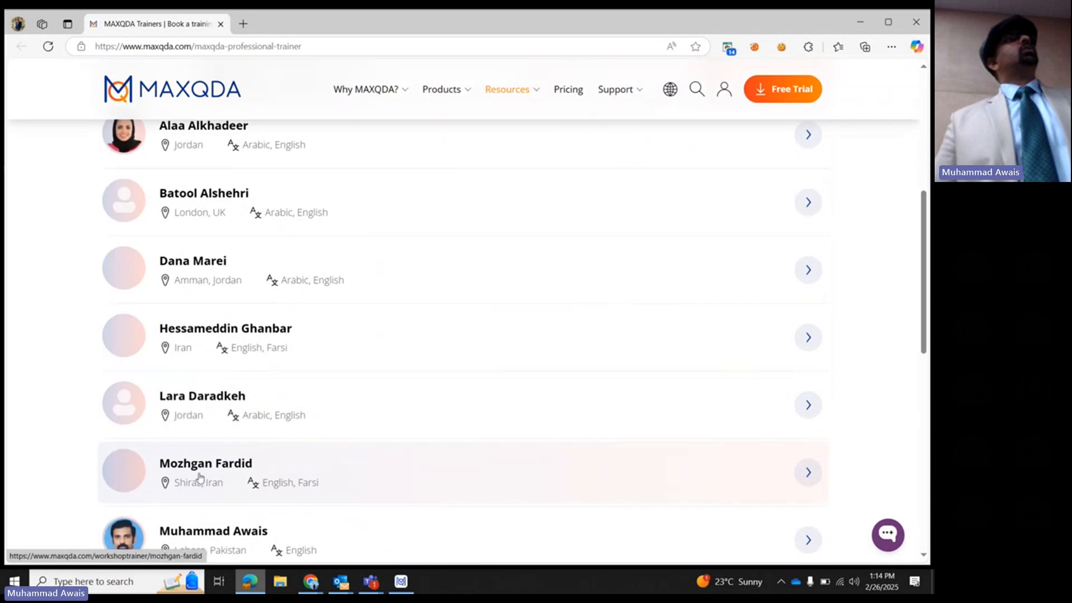
scroll(196, 487, "down", 2)
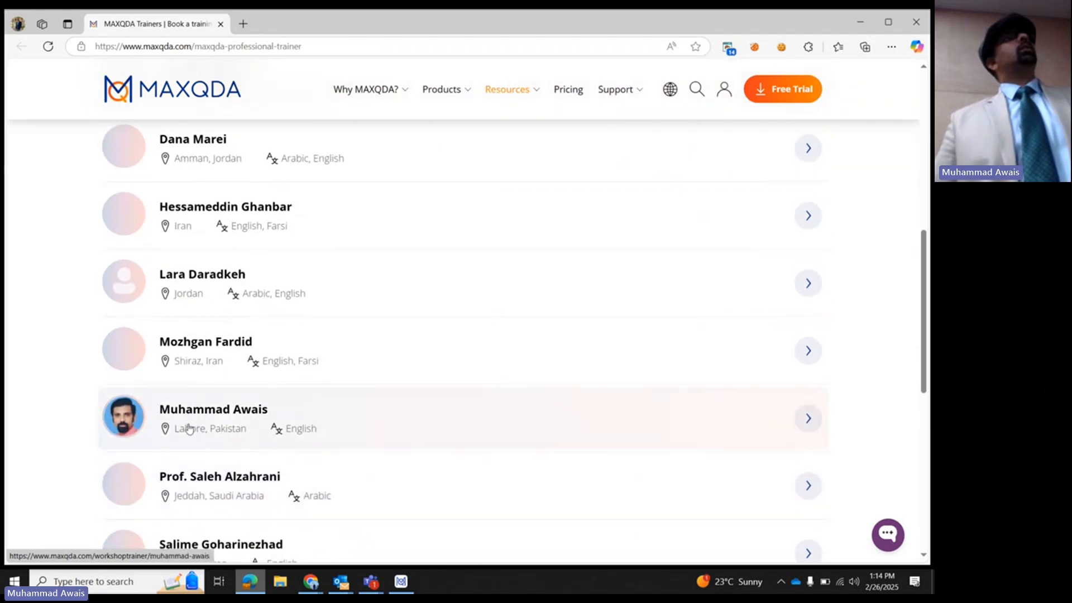
scroll(188, 434, "down", 1)
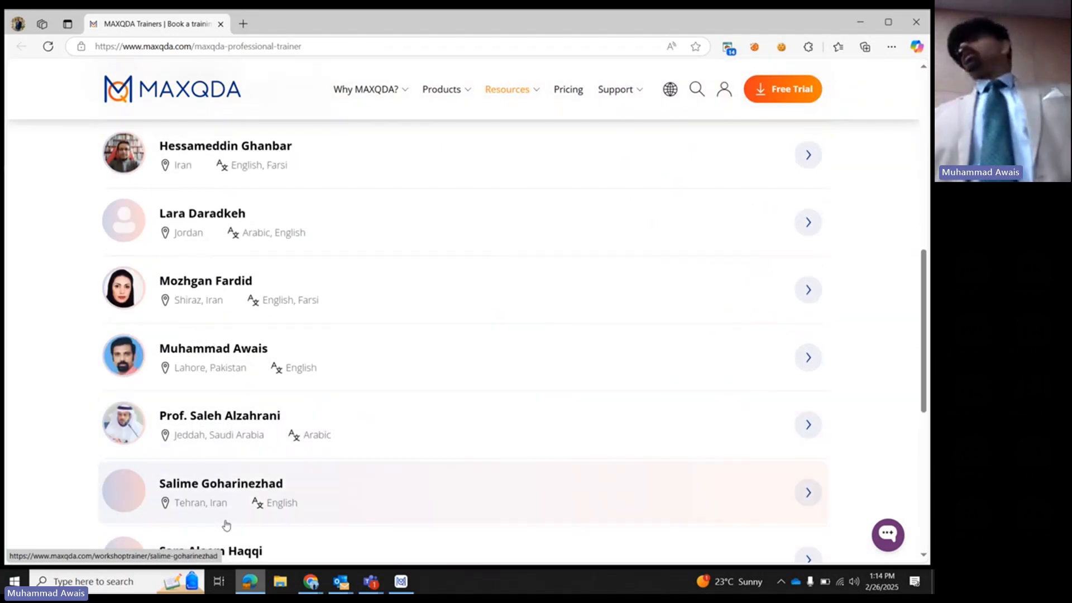
scroll(307, 270, "up", 9)
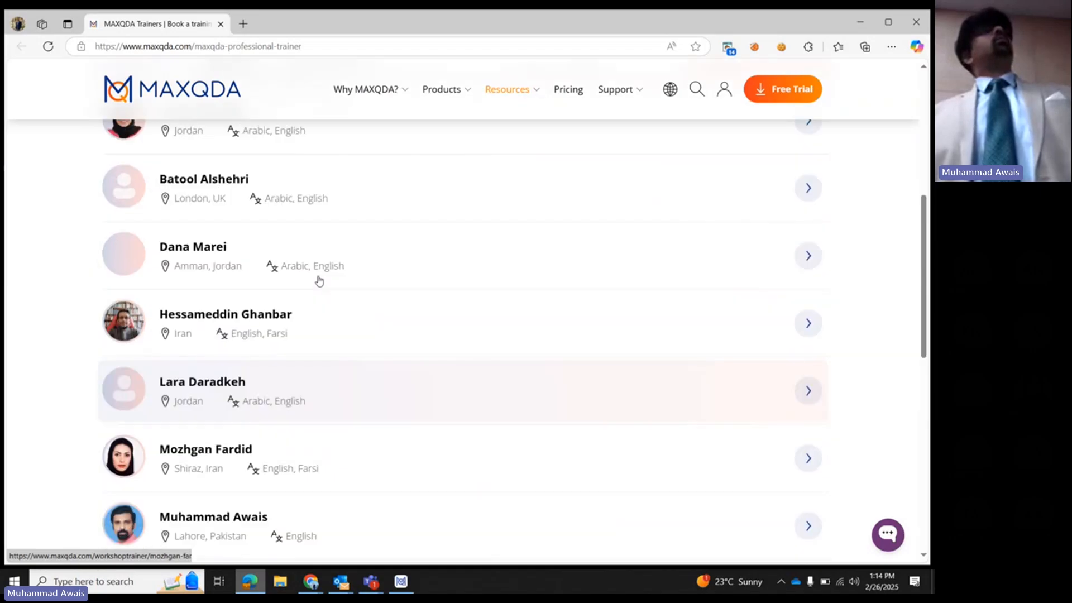
- Reset the location filter to all locations and search the trainers for "united arab"
left_click(273, 442)
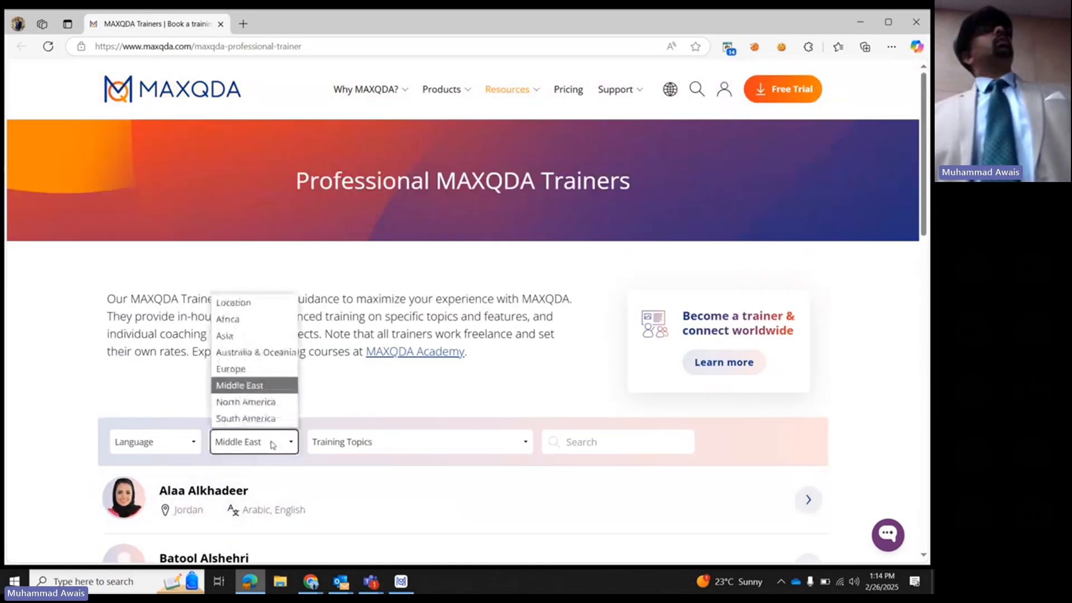
left_click(250, 303)
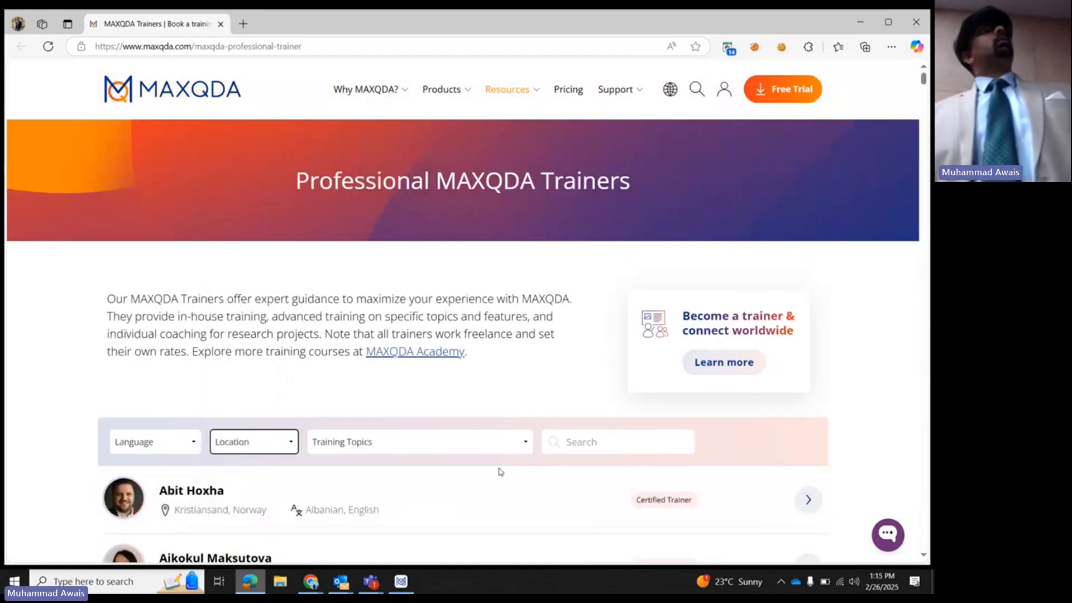
left_click(578, 443)
type("uni")
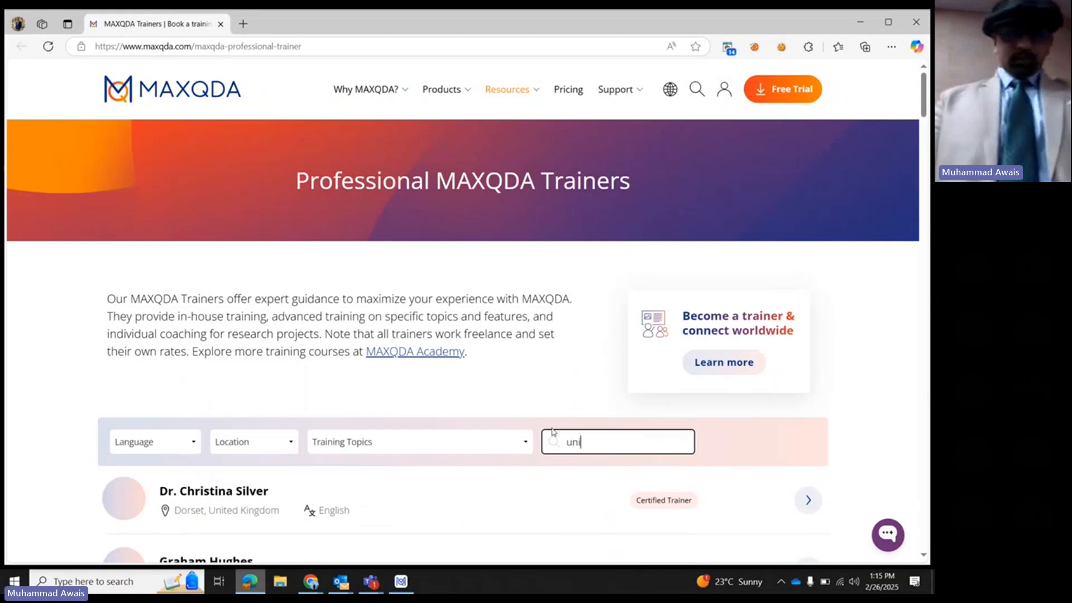
type("ted arab")
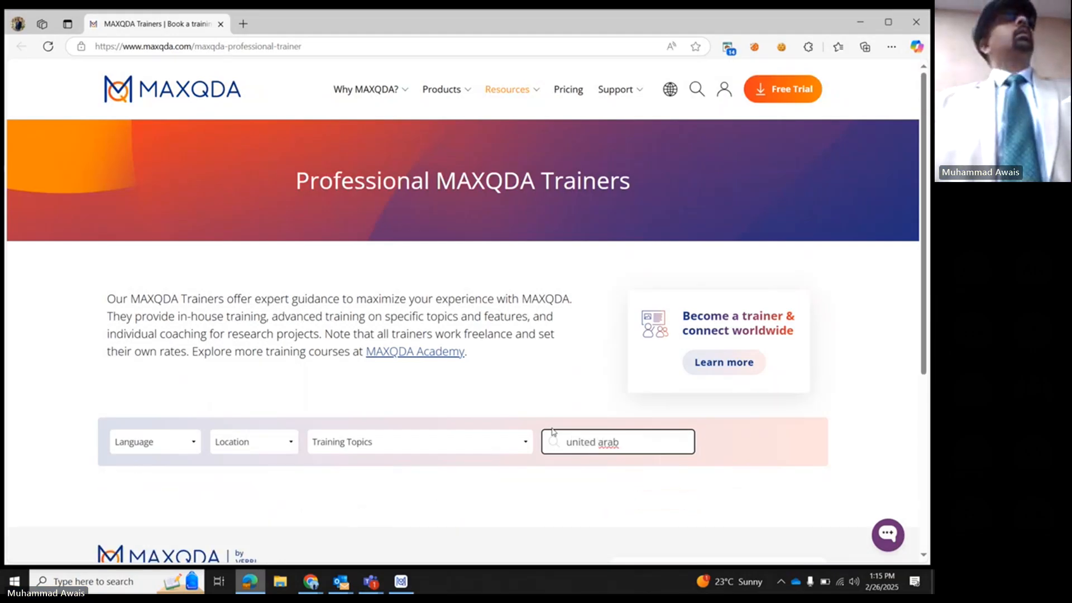
- Replace the trainer search term with "uae" and clear the search again
key("BackSpace")
key("BackSpace")
key("BackSpace")
key("BackSpace")
key("BackSpace")
key("BackSpace")
key("BackSpace")
key("BackSpace")
key("BackSpace")
key("BackSpace")
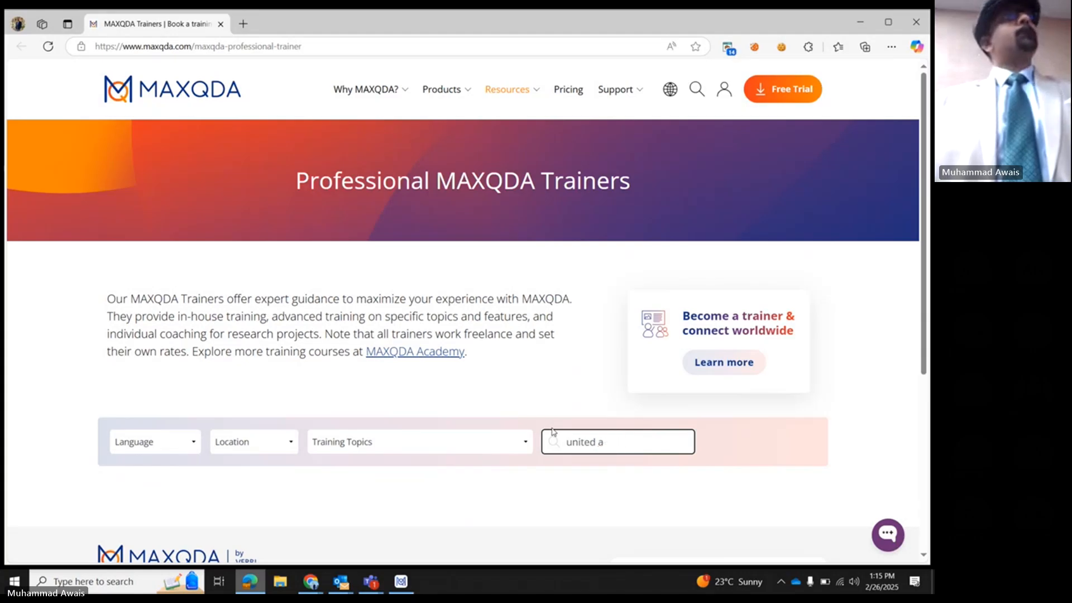
type("a")
key("BackSpace")
key("BackSpace")
type("ae")
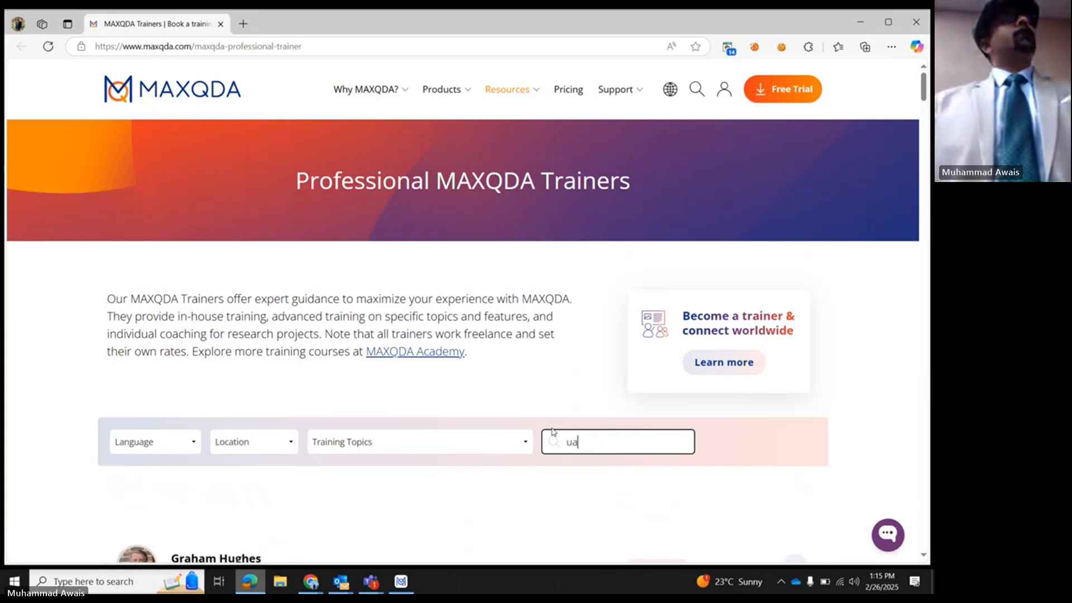
key("BackSpace")
key("BackSpace")
key("BackSpace")
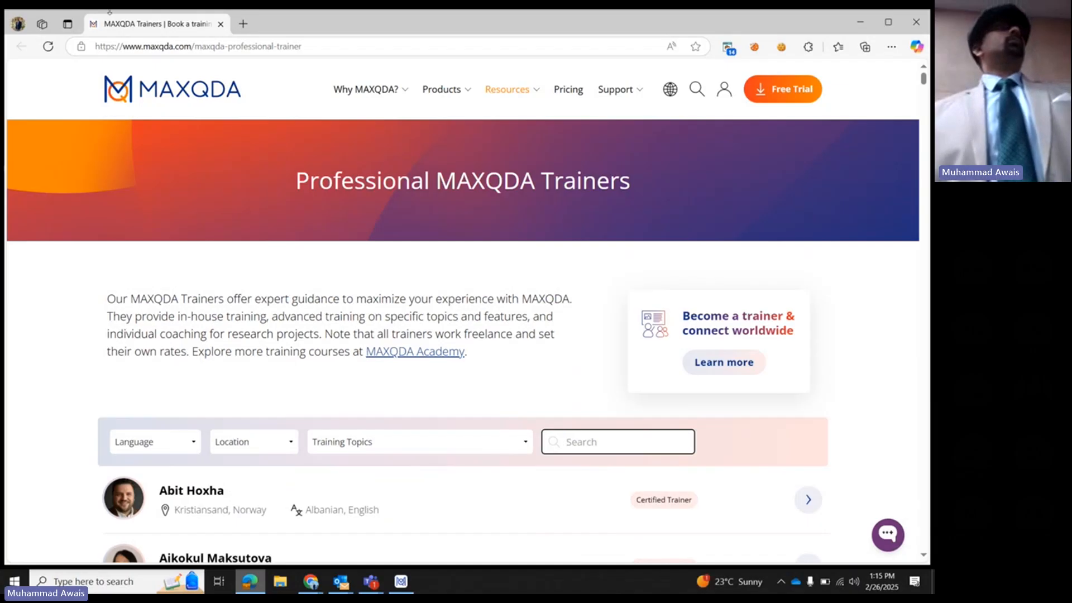
- Examine the available language, location and training topic filter options without choosing any
left_click(175, 443)
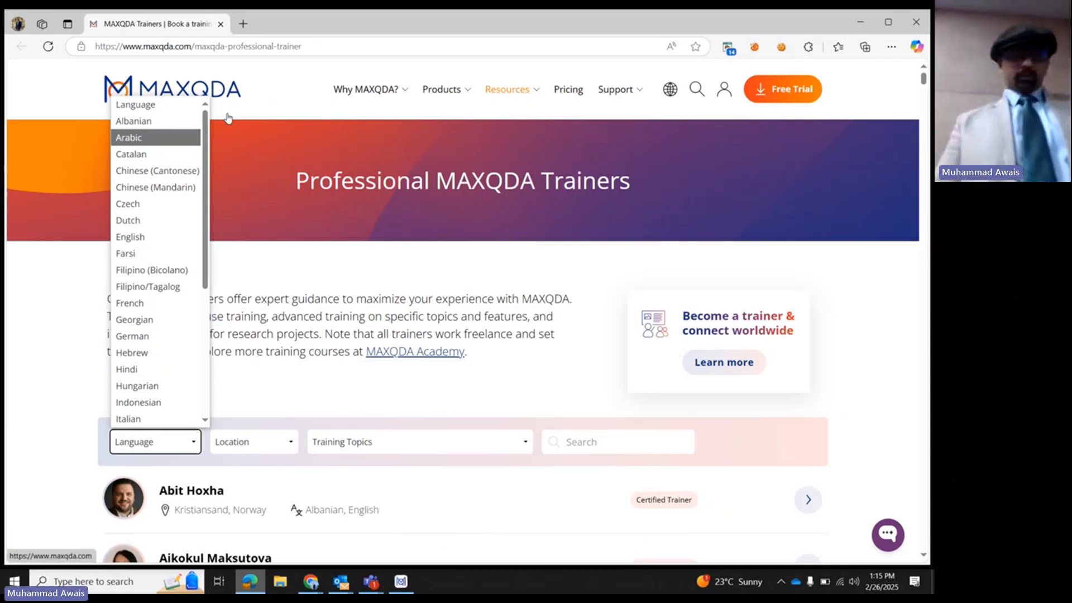
left_click(306, 270)
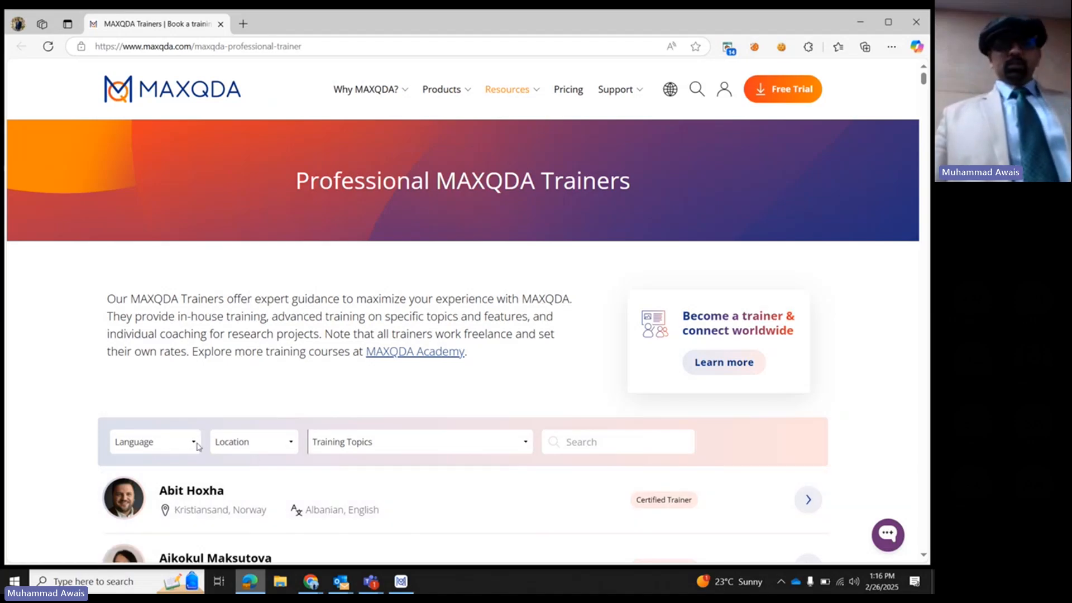
left_click(237, 445)
left_click(378, 451)
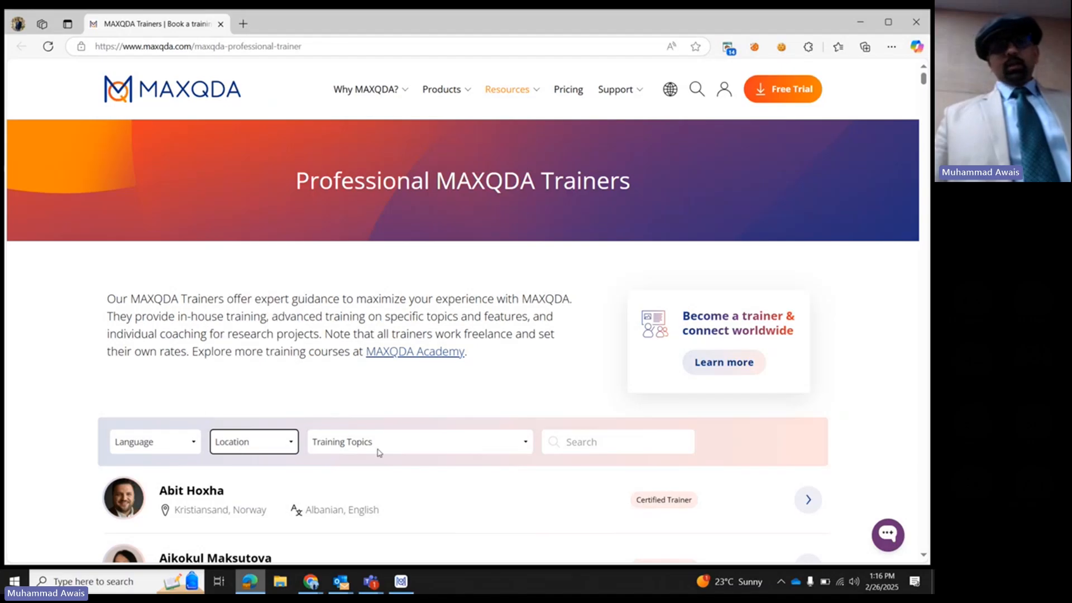
left_click(378, 451)
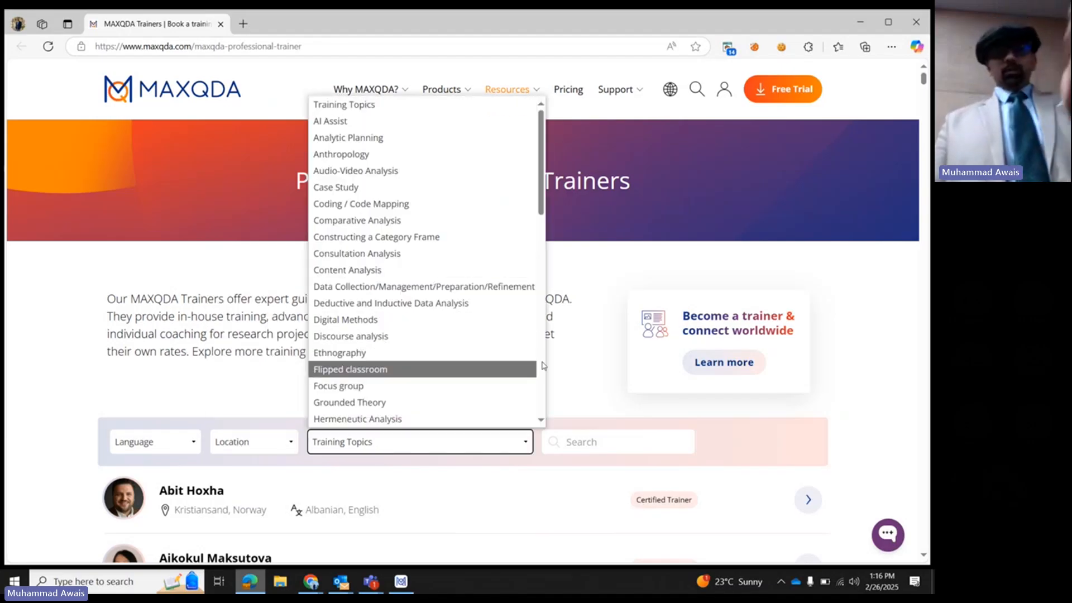
left_click(583, 313)
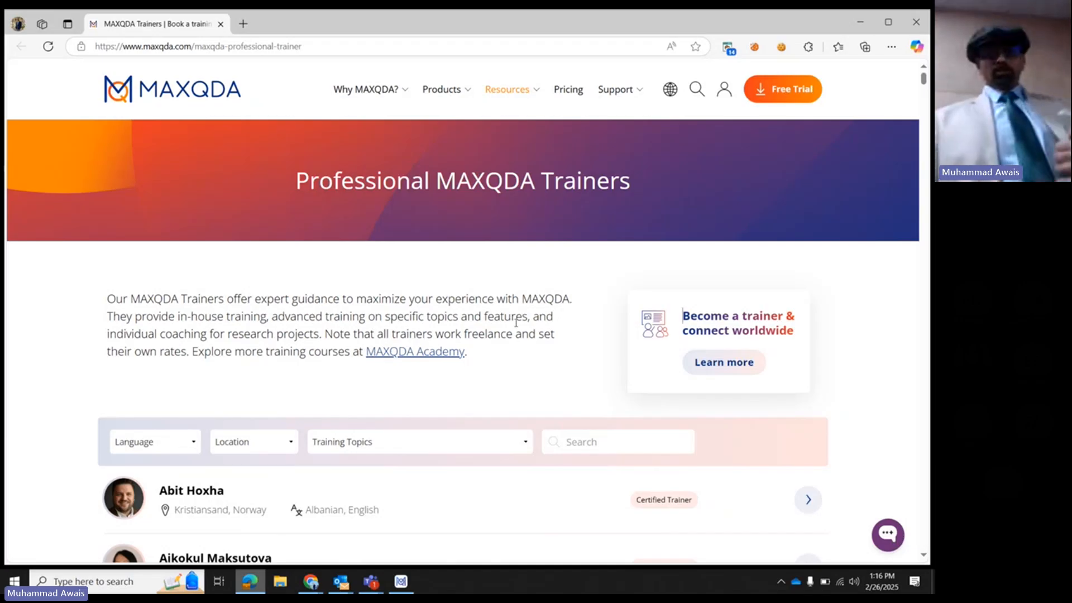
- Switch back to MAXQDA 24, view the Team Projects section and return to My Projects
left_click(399, 579)
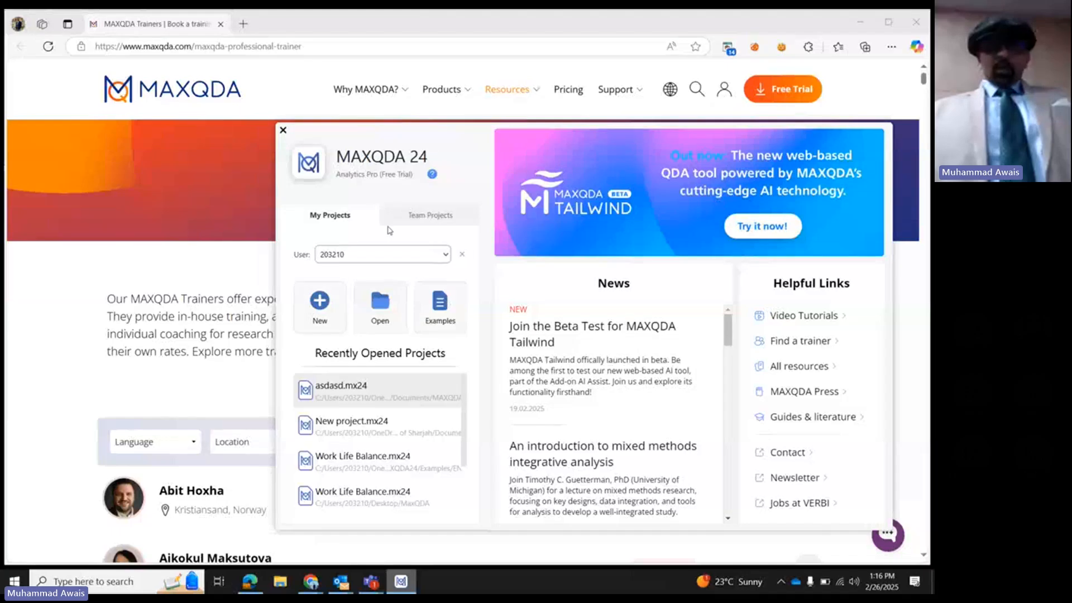
left_click(416, 221)
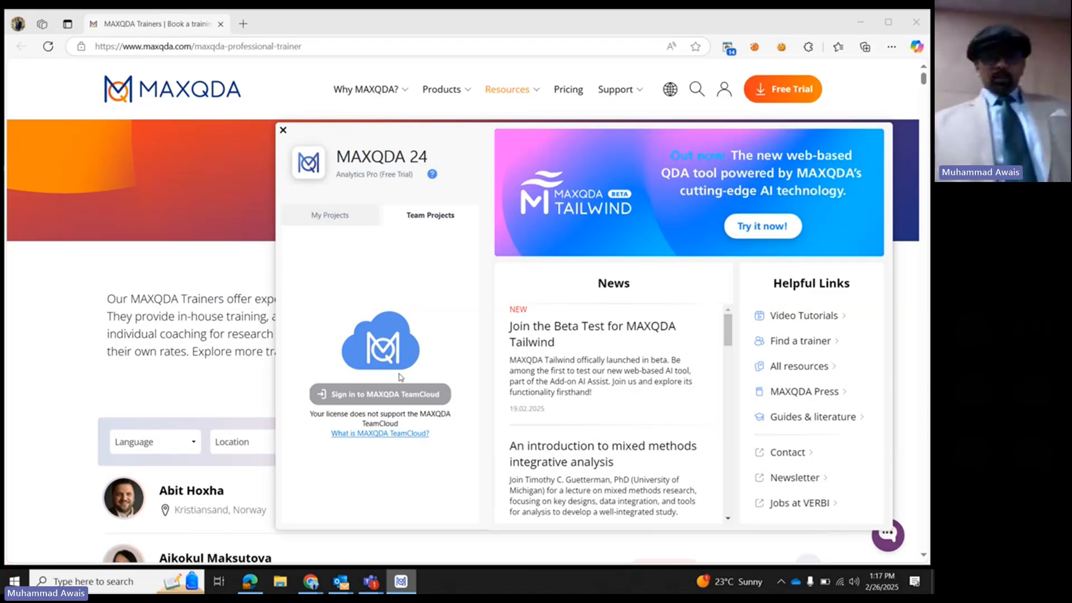
left_click(344, 222)
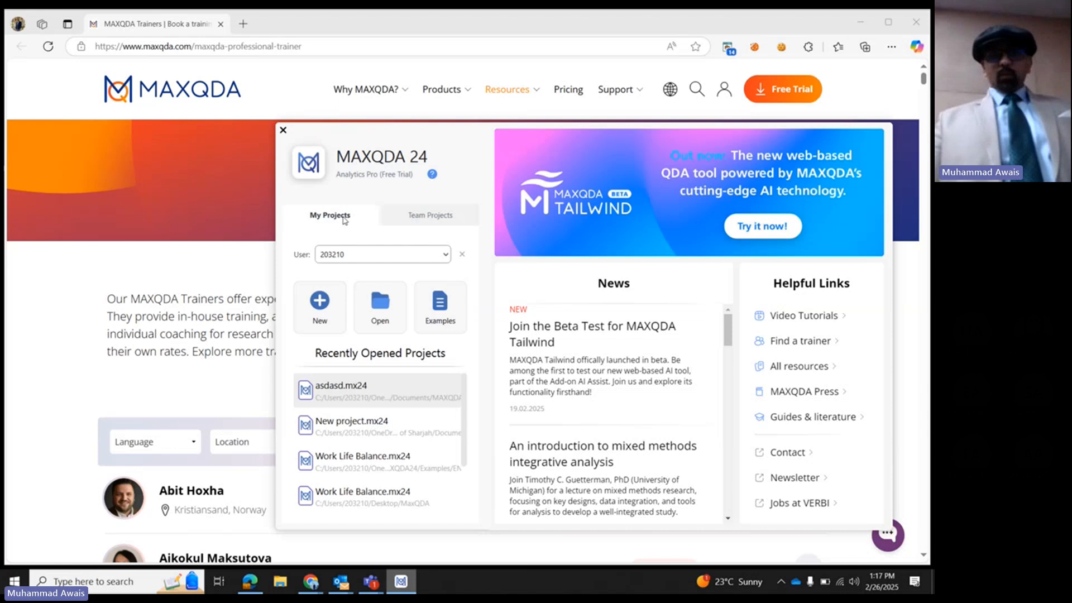
- Create a new project named College of Communication in the Documents MAXQDA24 folder, keeping the synchronized location
left_click(320, 305)
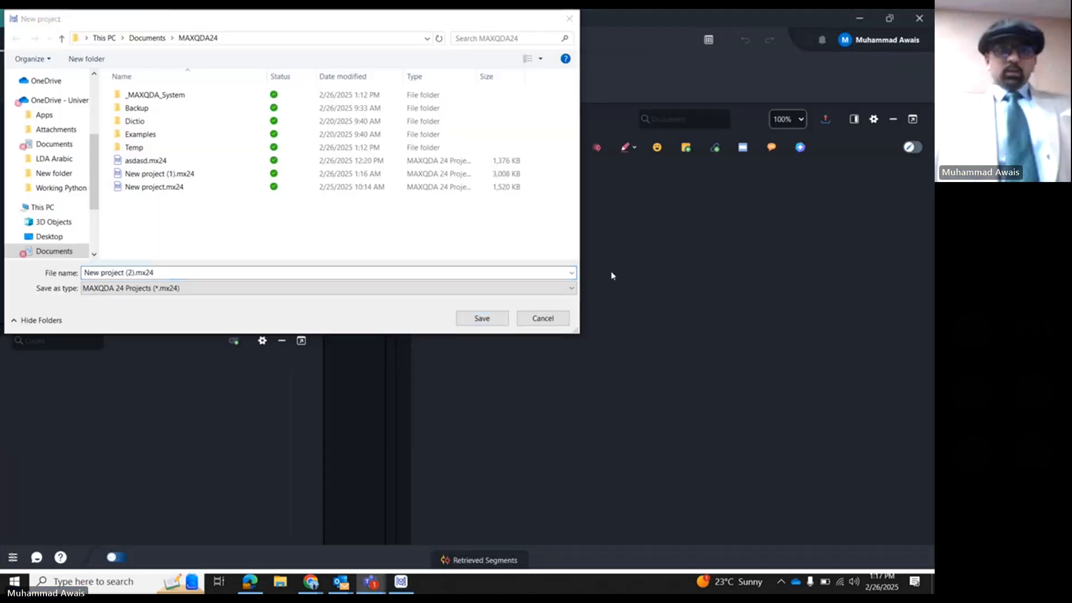
left_click(166, 272)
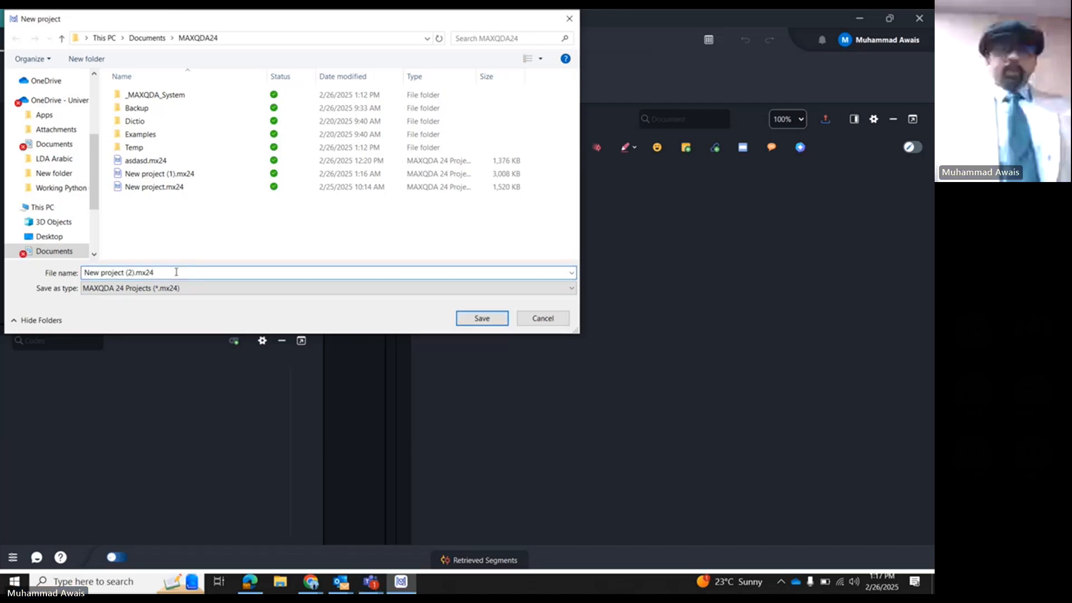
left_click_drag(176, 272, 74, 276)
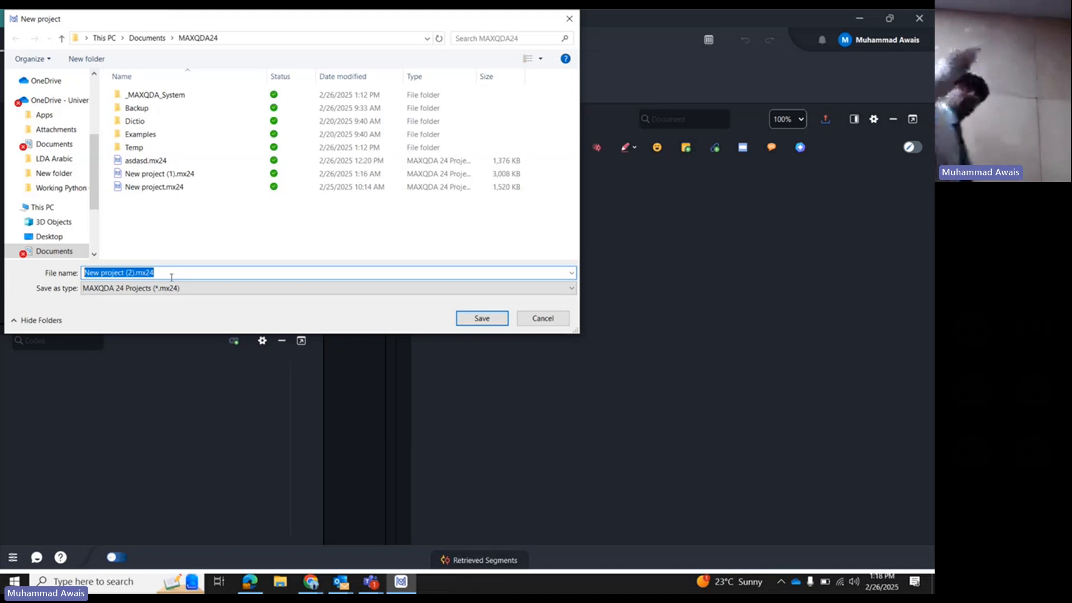
left_click(137, 273)
left_click_drag(134, 273, 84, 272)
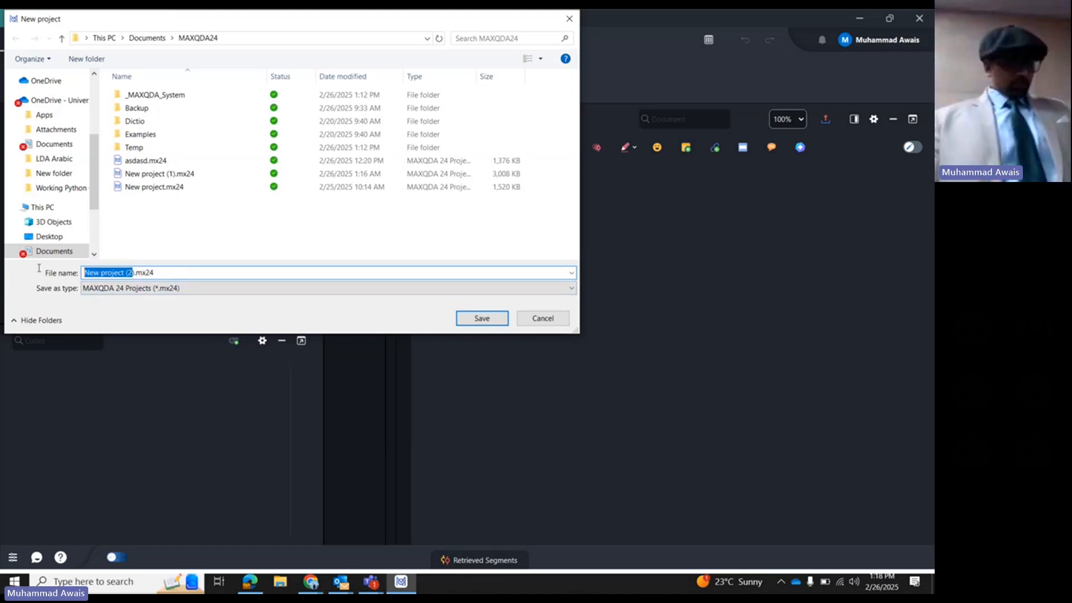
key("BackSpace")
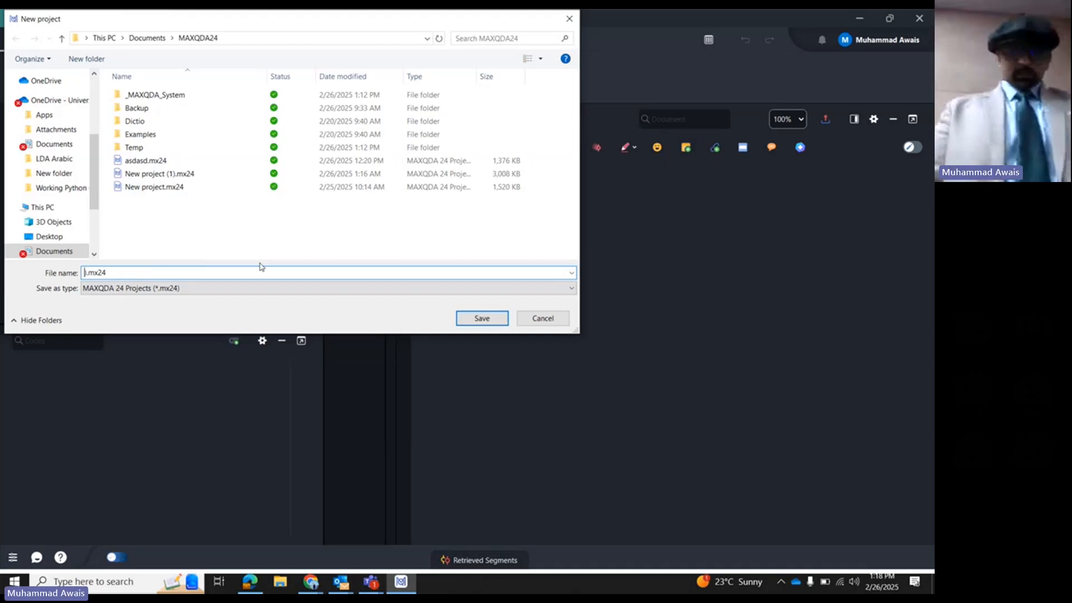
key("Delete")
key("Delete")
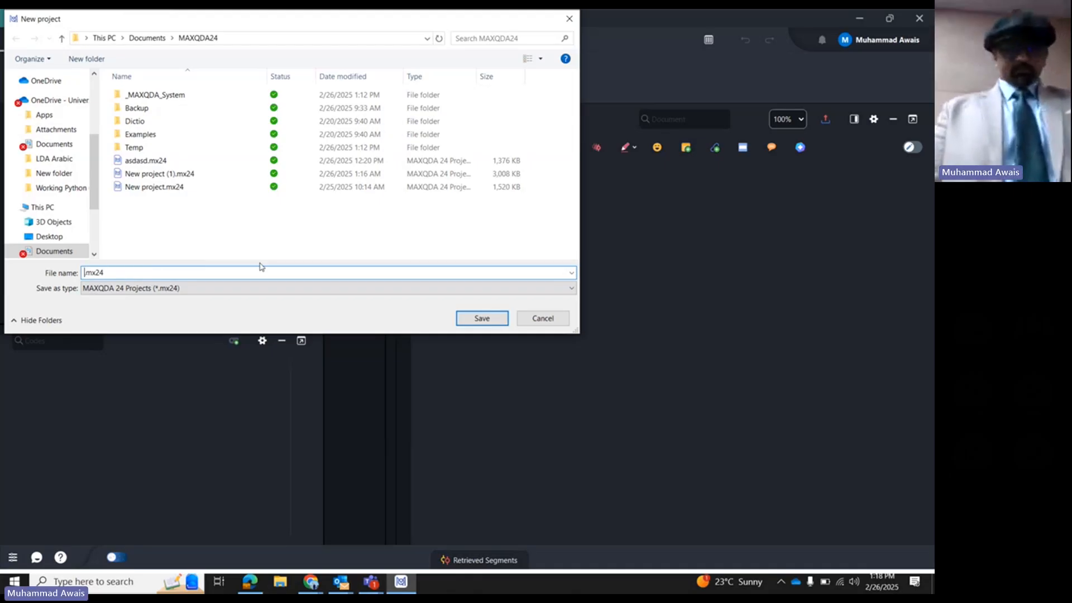
type("College of Com")
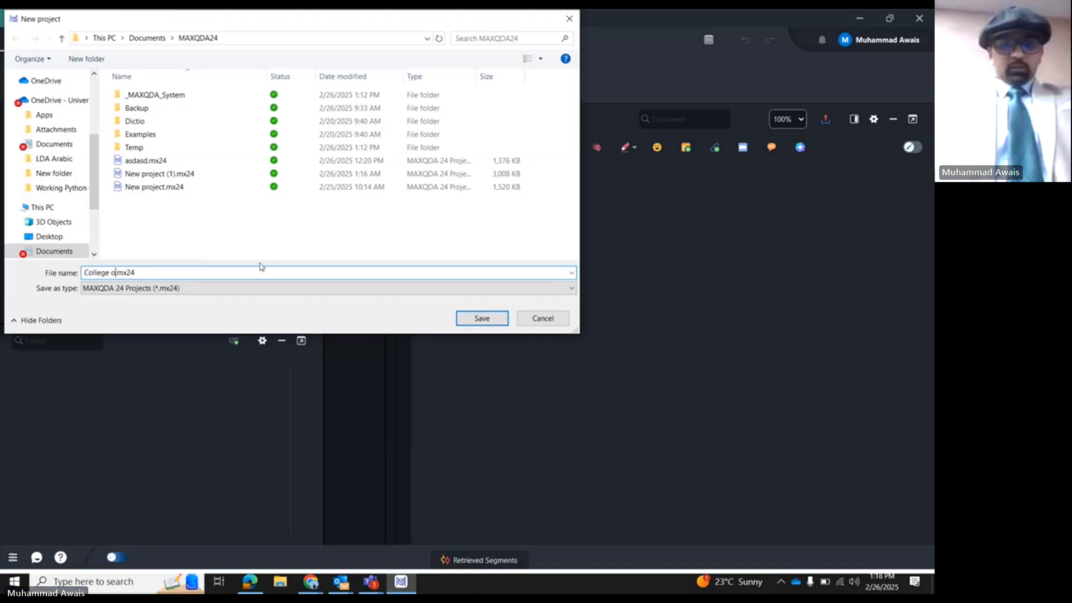
type("munication")
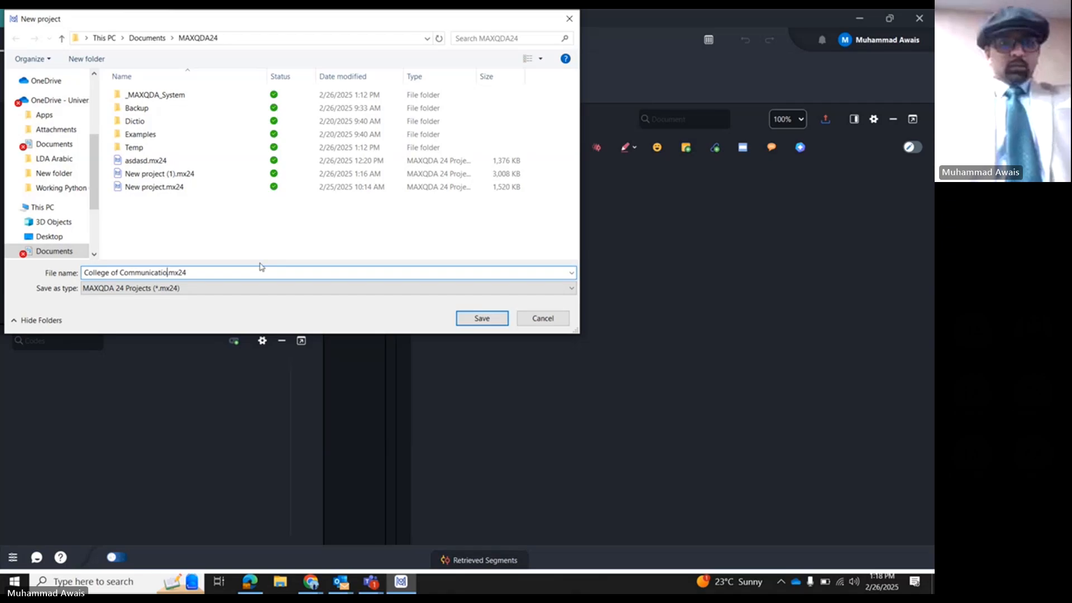
key("Return")
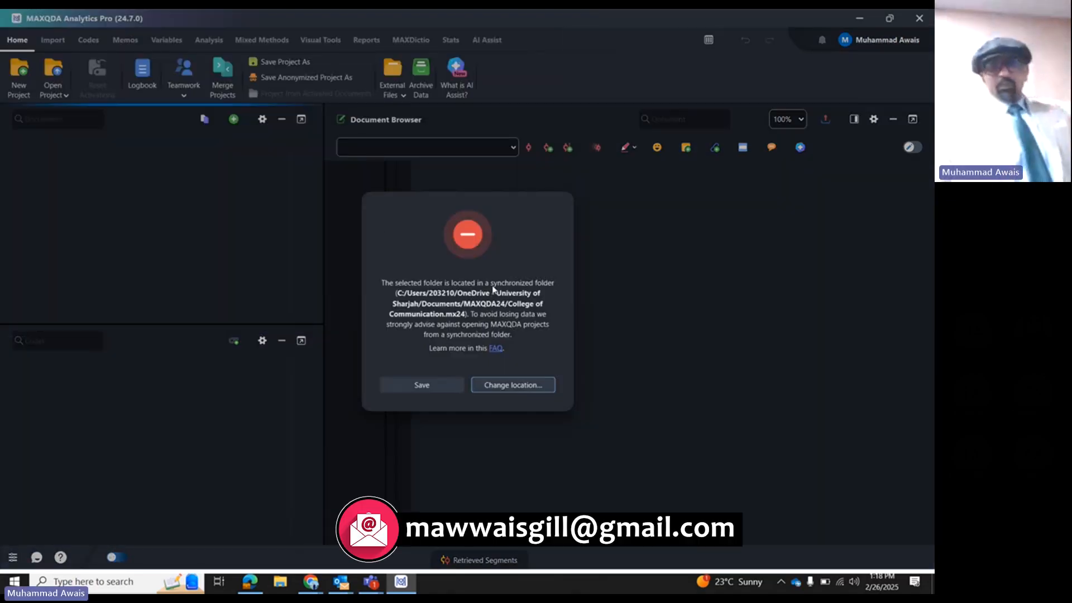
left_click(443, 384)
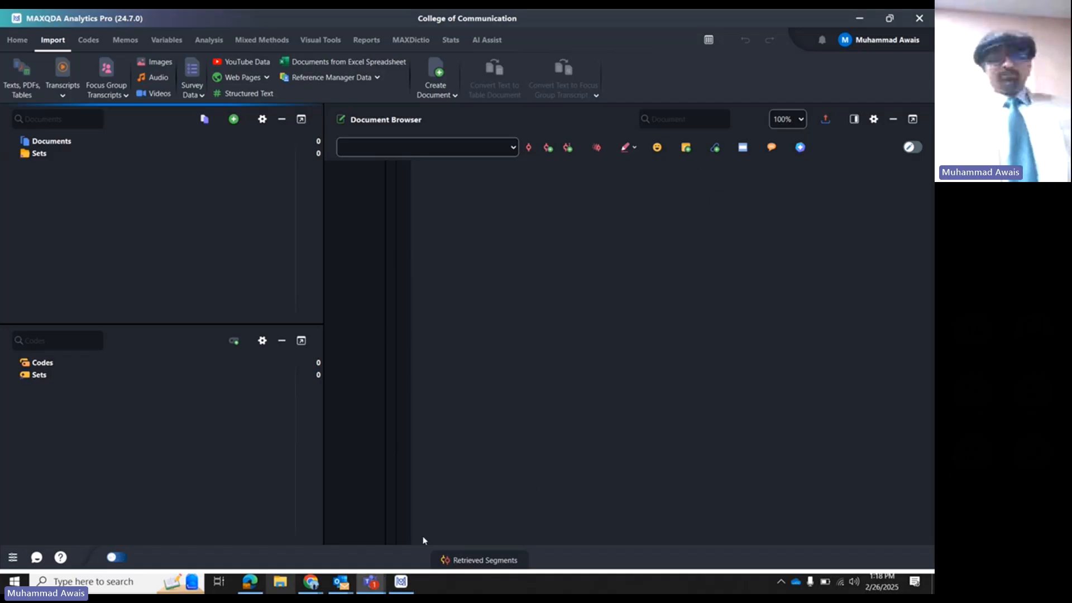
- Open Windows.png from the MaxQDA folder on the Desktop, examine the labelled diagram of the four interface windows, and close it
key("super+e")
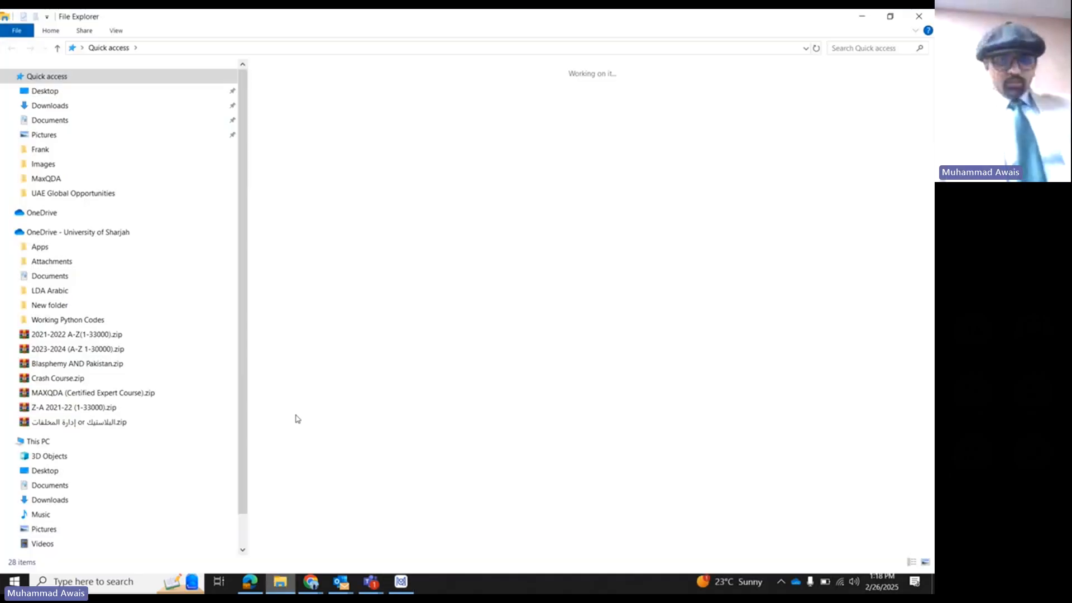
left_click(104, 93)
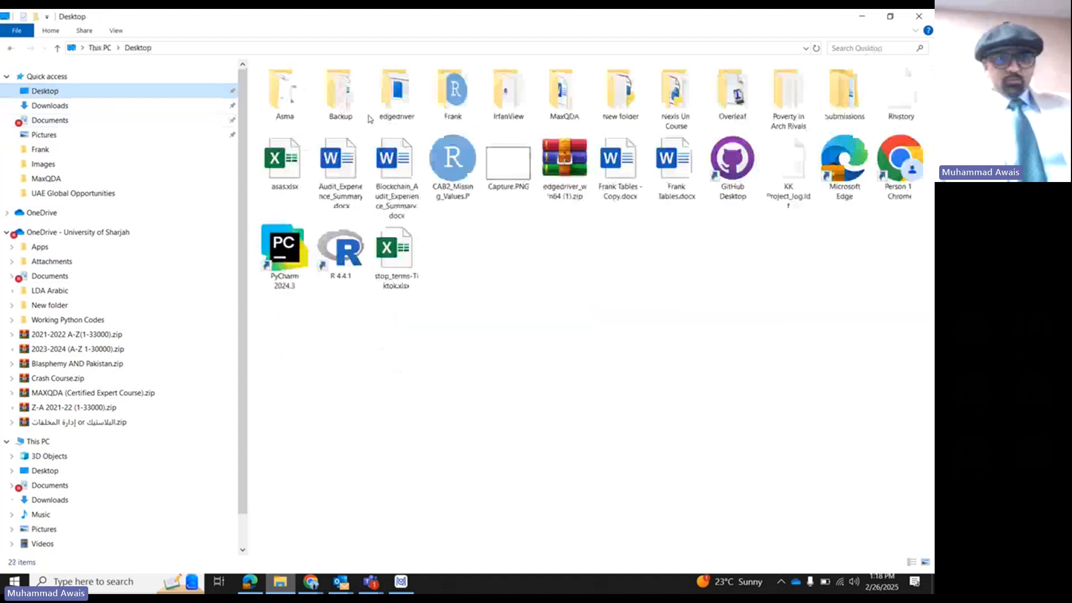
double_click(542, 114)
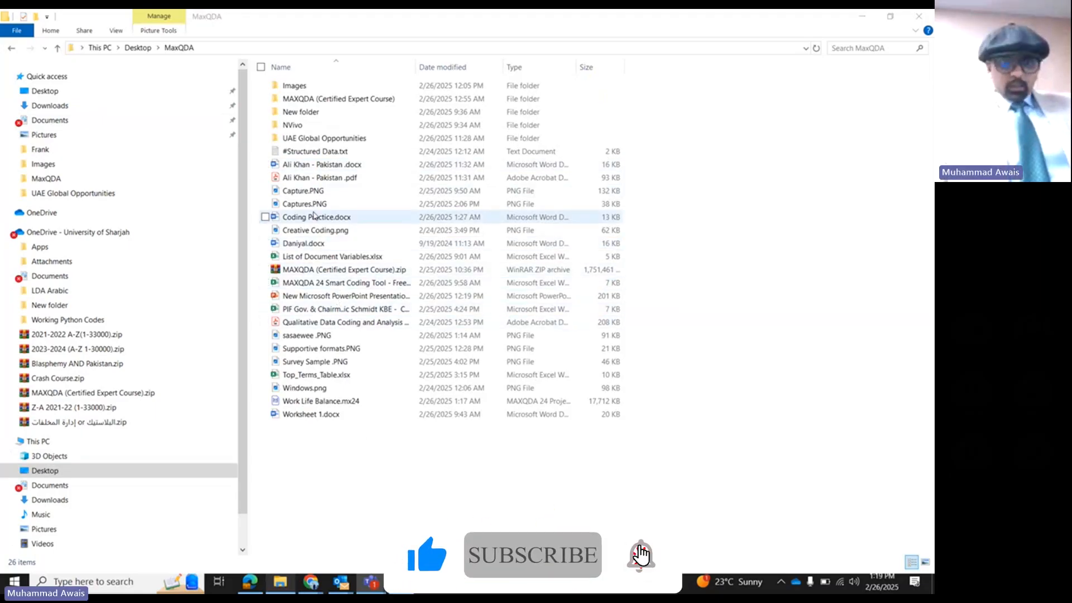
double_click(313, 387)
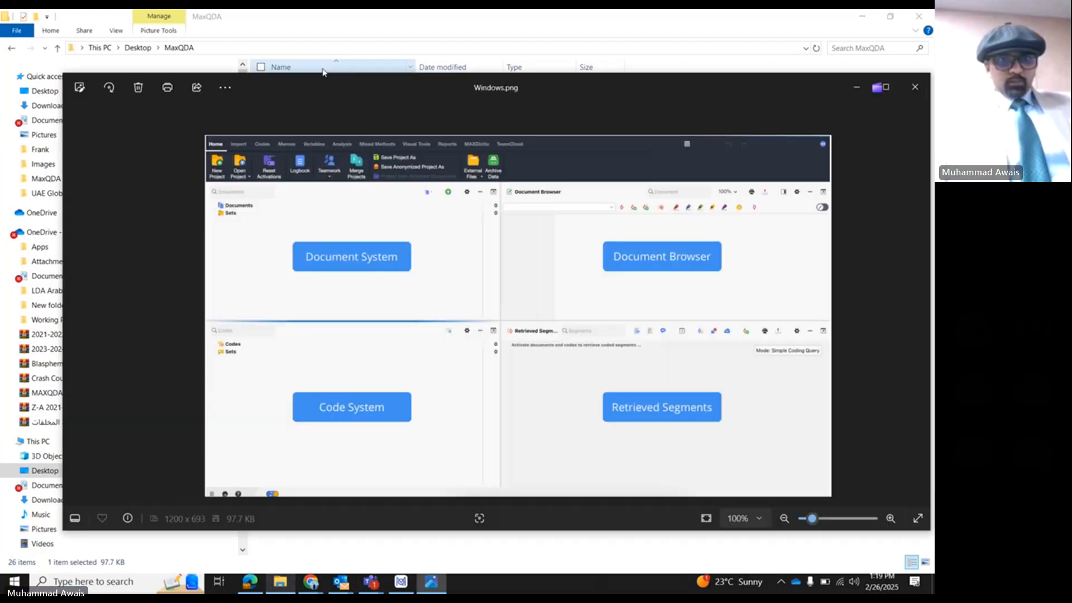
double_click(321, 79)
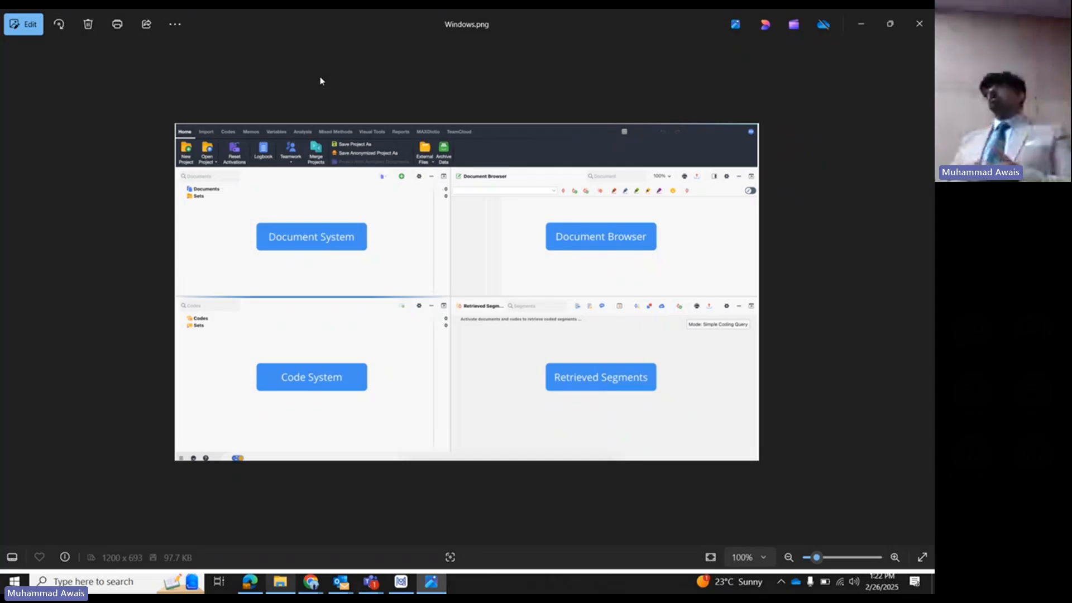
left_click(919, 23)
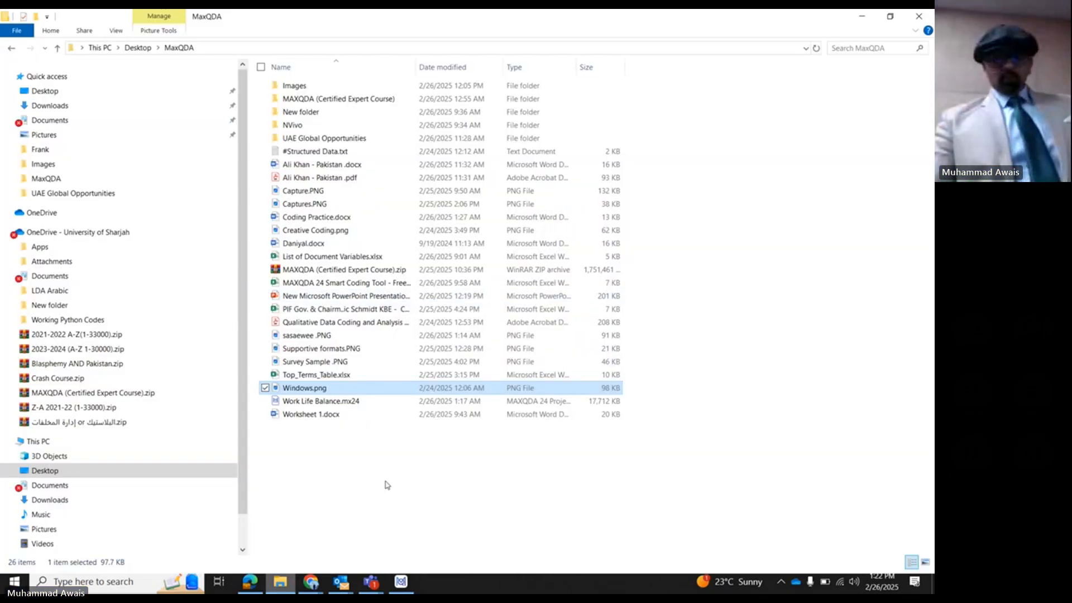
- Switch back to MAXQDA and show the Retrieved Segments window below the Document Browser
left_click(401, 581)
left_click(479, 560)
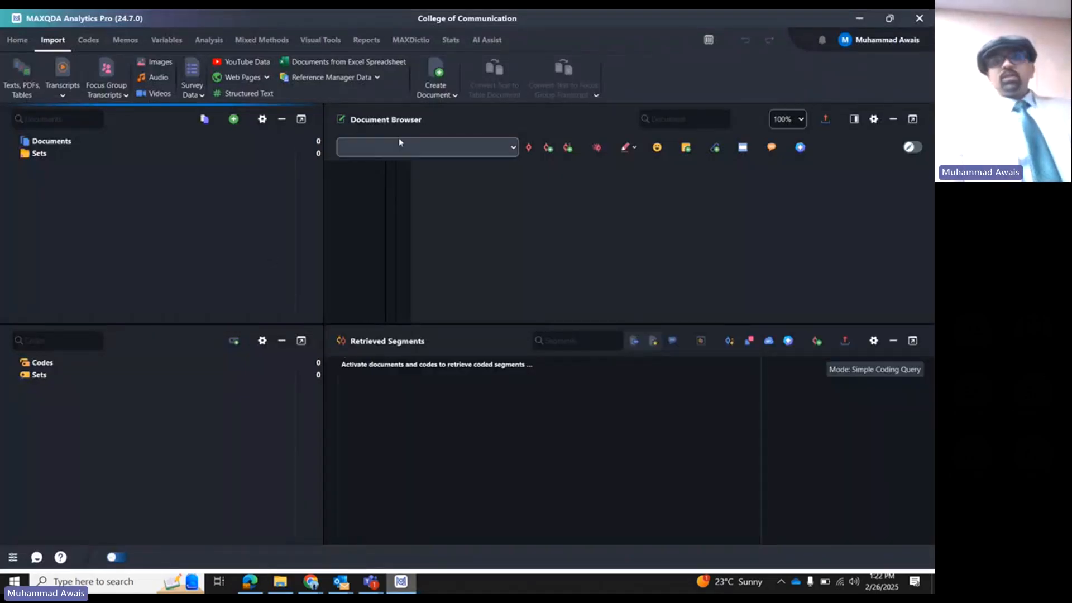
left_click(91, 143)
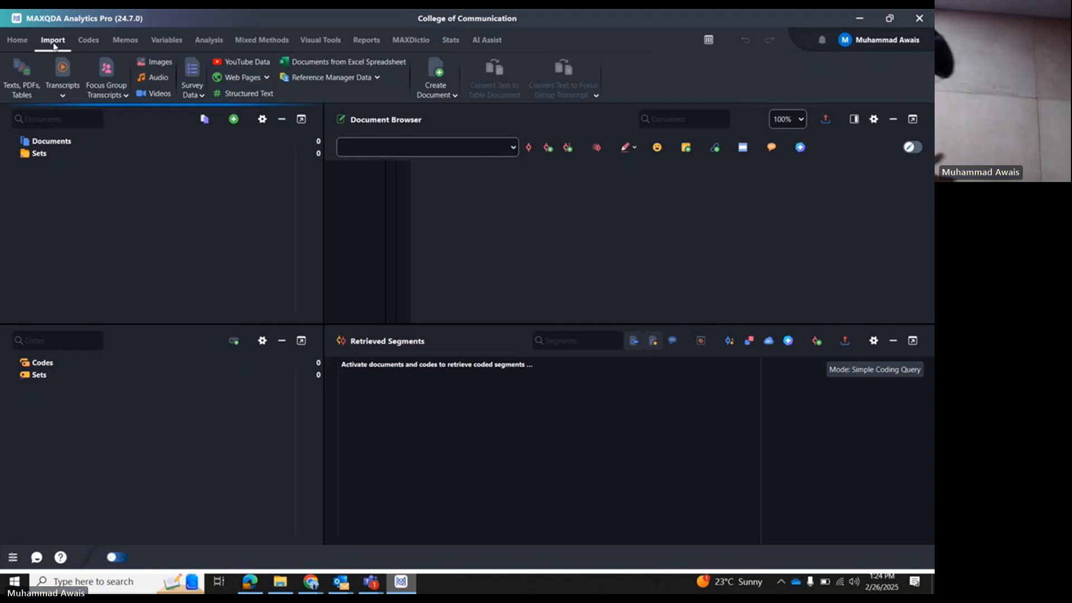
- Start importing a text document, preview the interview file between Coding Practice.docx and List of Document Variables.xlsx in Word, and close the preview
left_click(30, 89)
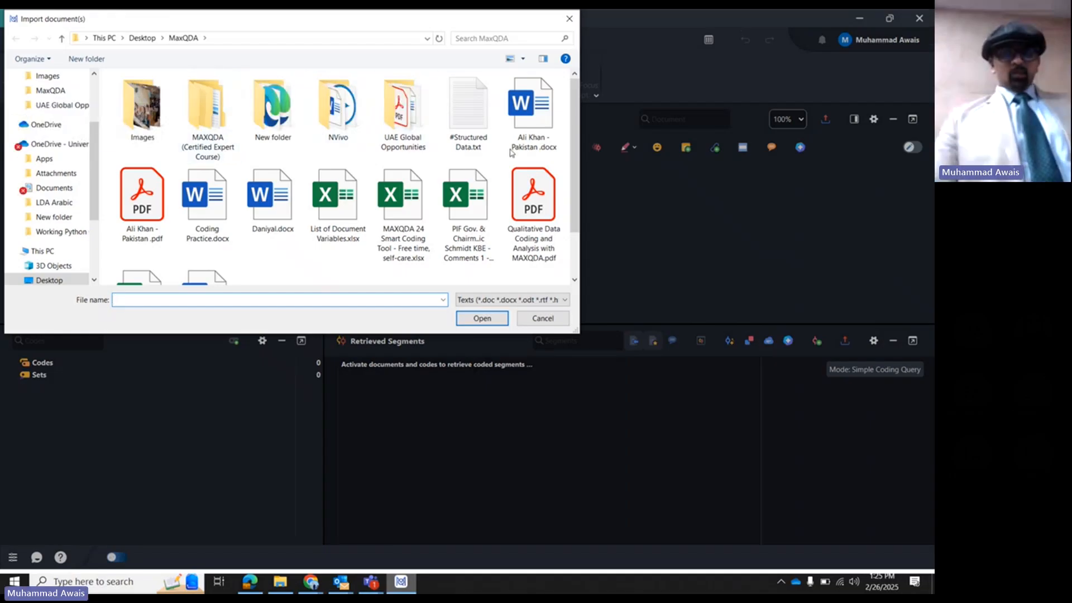
left_click(248, 214)
right_click(246, 213)
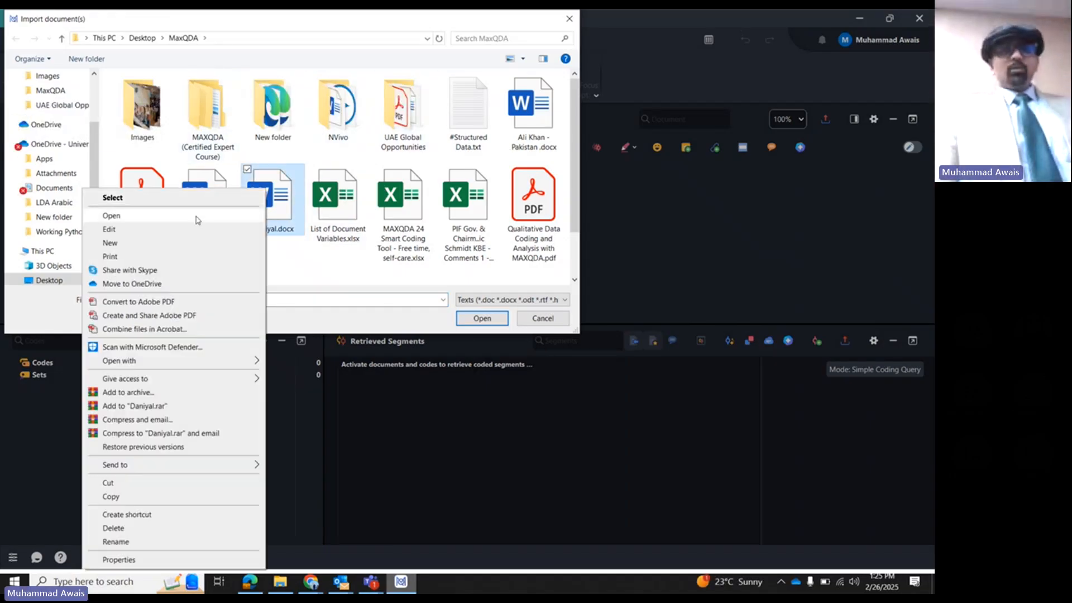
left_click(109, 213)
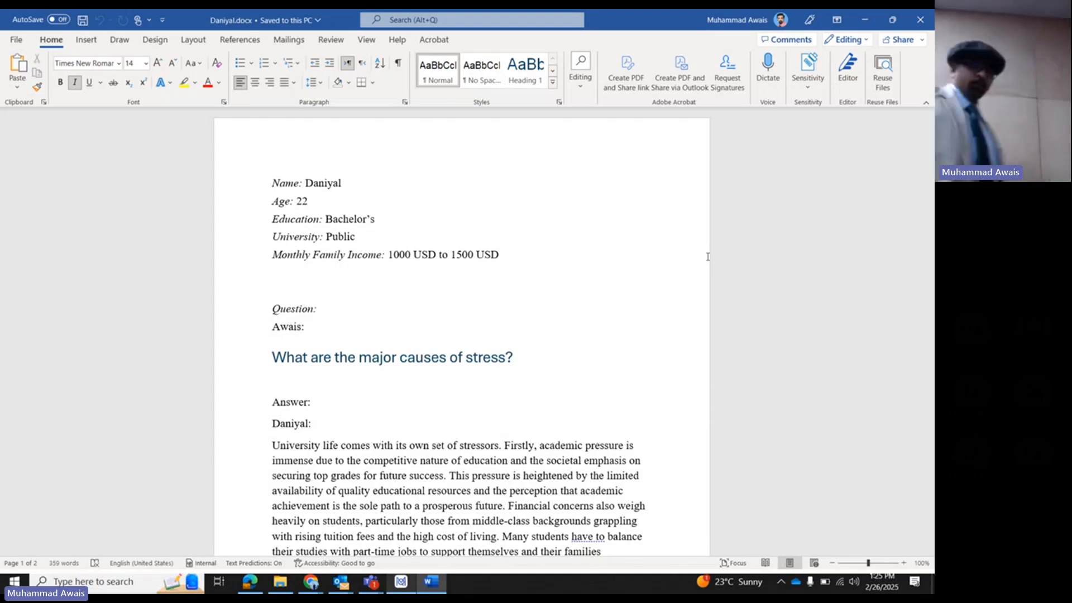
left_click(920, 20)
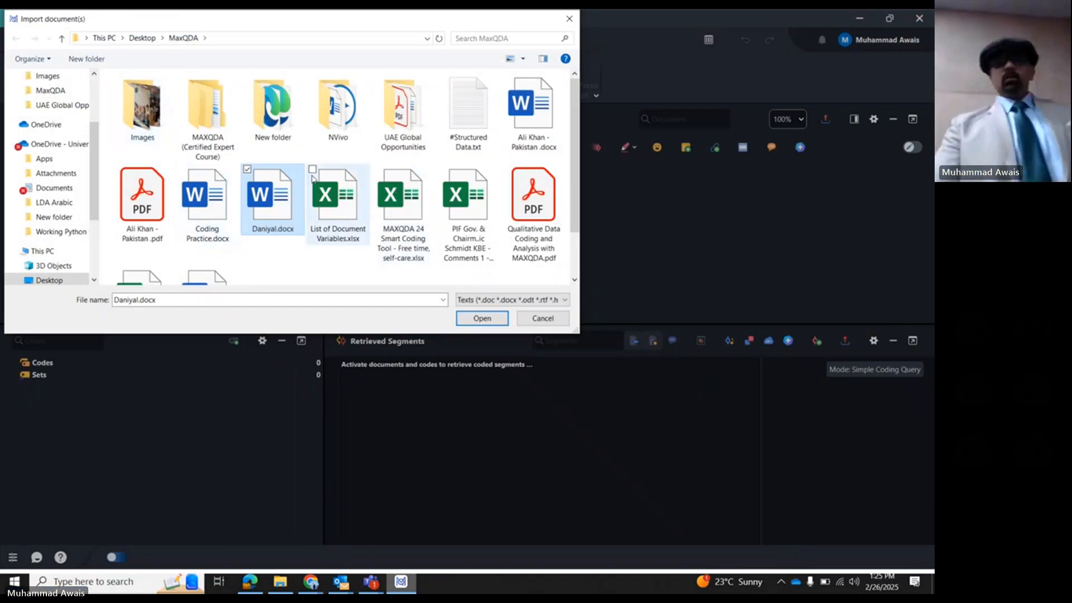
- Import the previewed Word interview into the project and enlarge the Document Browser by reducing the Retrieved Segments window
left_click_drag(299, 24, 342, 172)
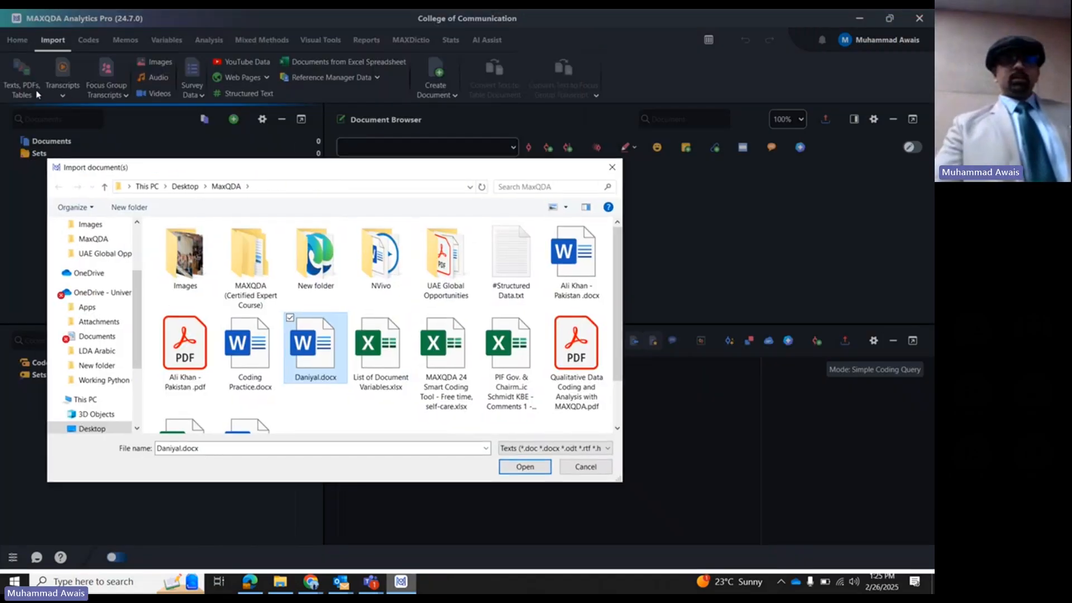
double_click(330, 358)
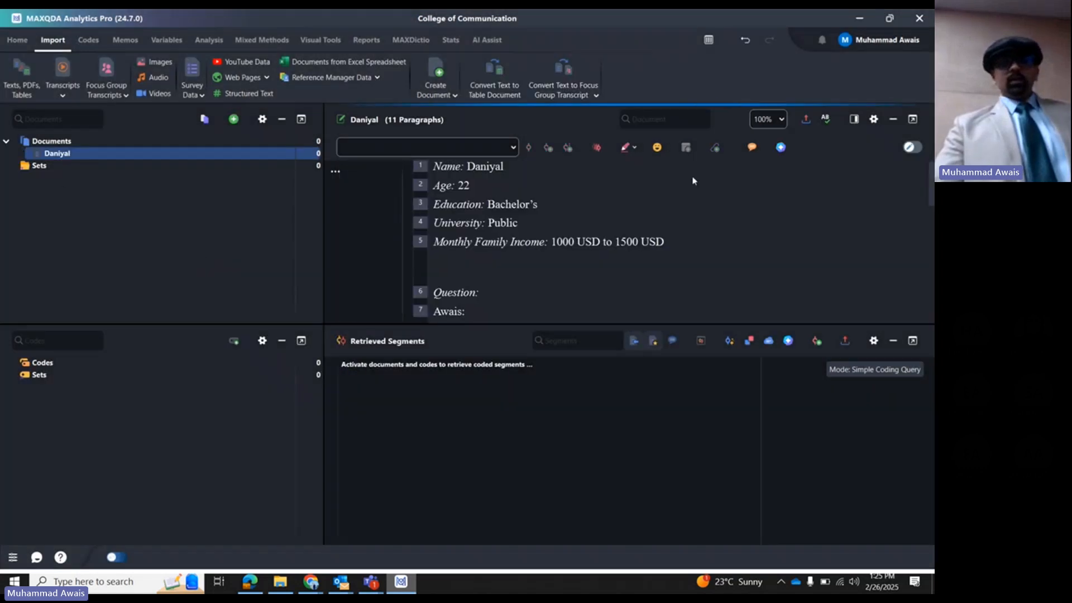
left_click_drag(555, 325, 555, 376)
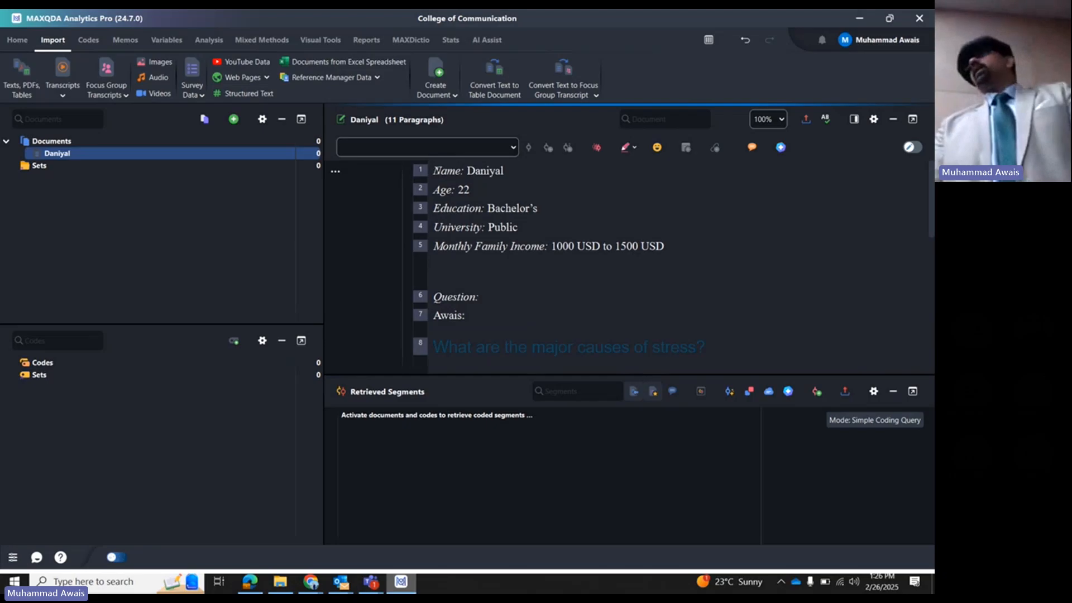
- Read through the imported interview in the Document Browser and highlight the question "What are the major causes of stress?"
scroll(466, 251, "down", 4)
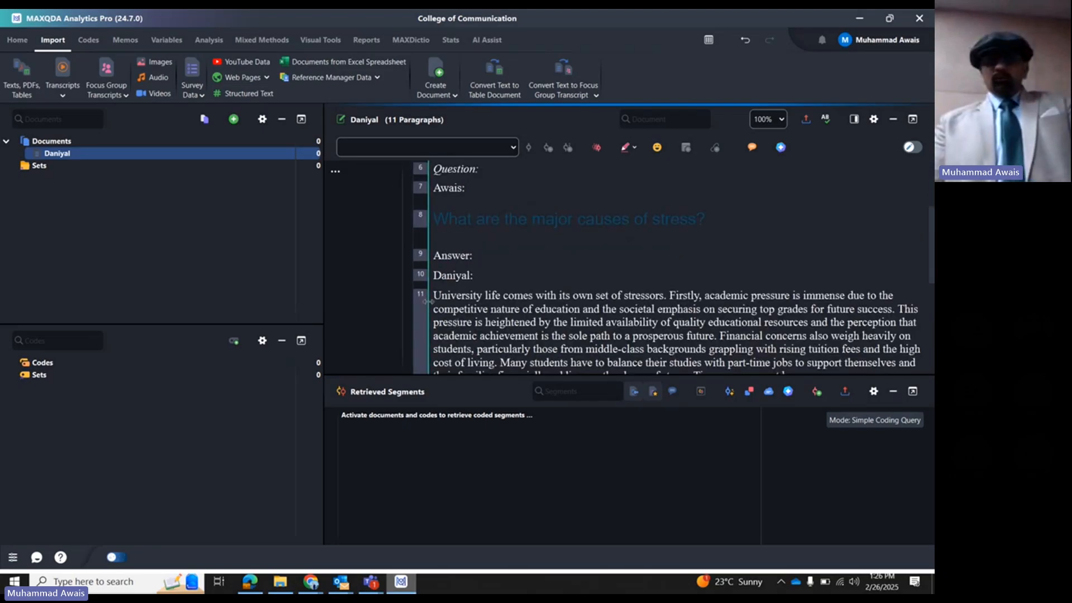
scroll(466, 320, "down", 3)
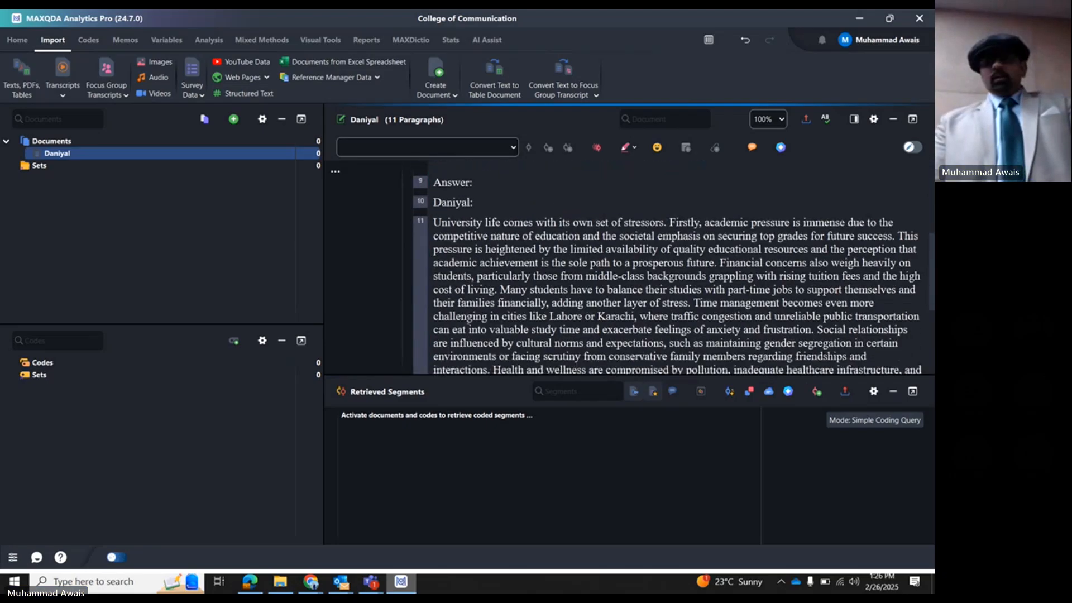
scroll(466, 320, "down", 3)
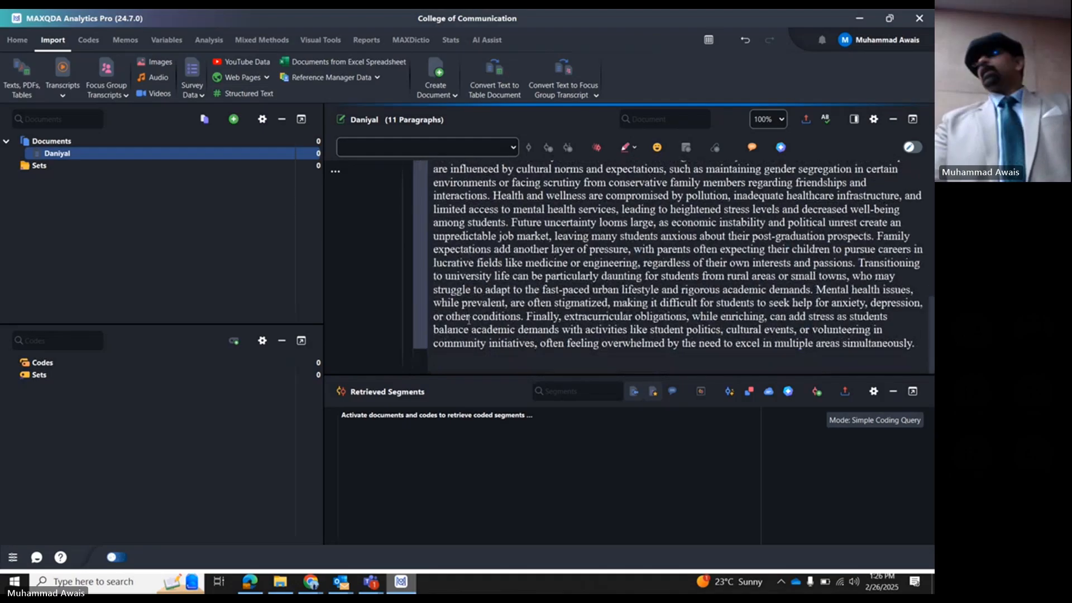
scroll(468, 320, "up", 1)
scroll(468, 320, "up", 5)
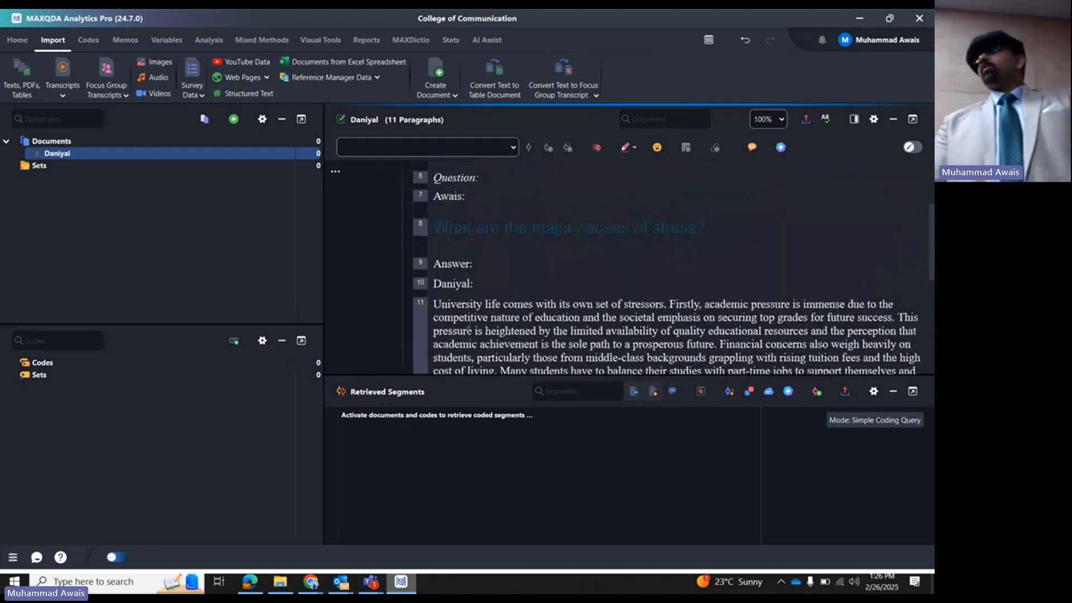
scroll(469, 330, "up", 2)
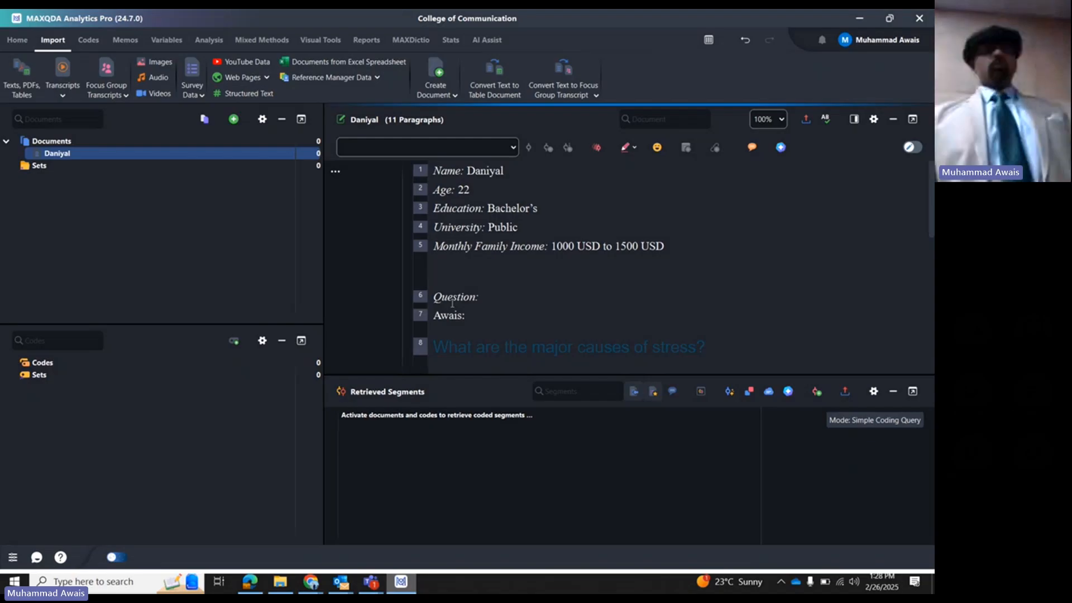
scroll(562, 168, "down", 1)
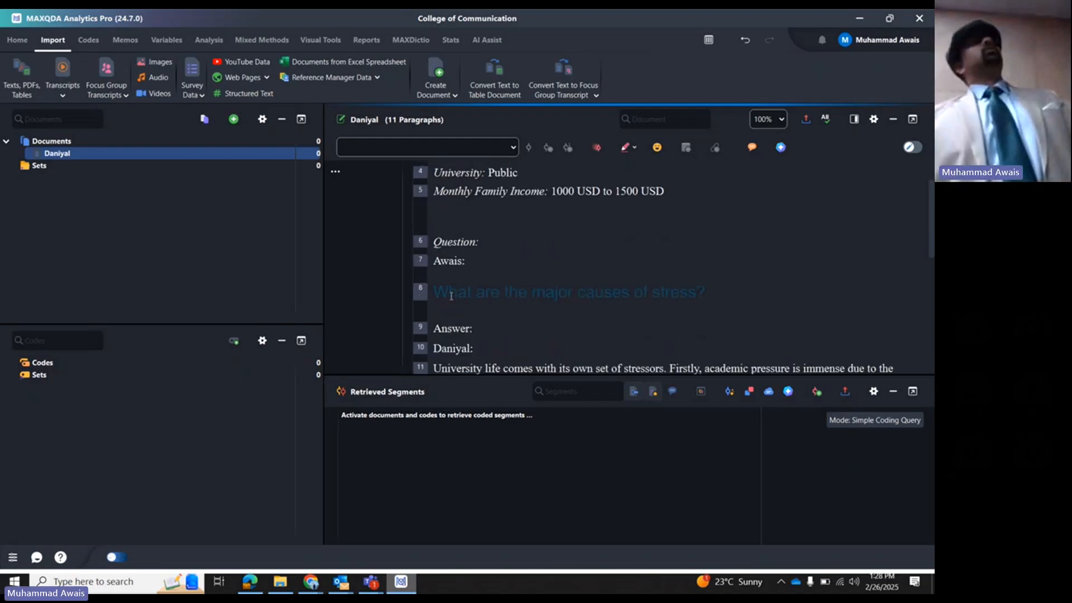
scroll(462, 275, "down", 1)
left_click_drag(434, 238, 706, 238)
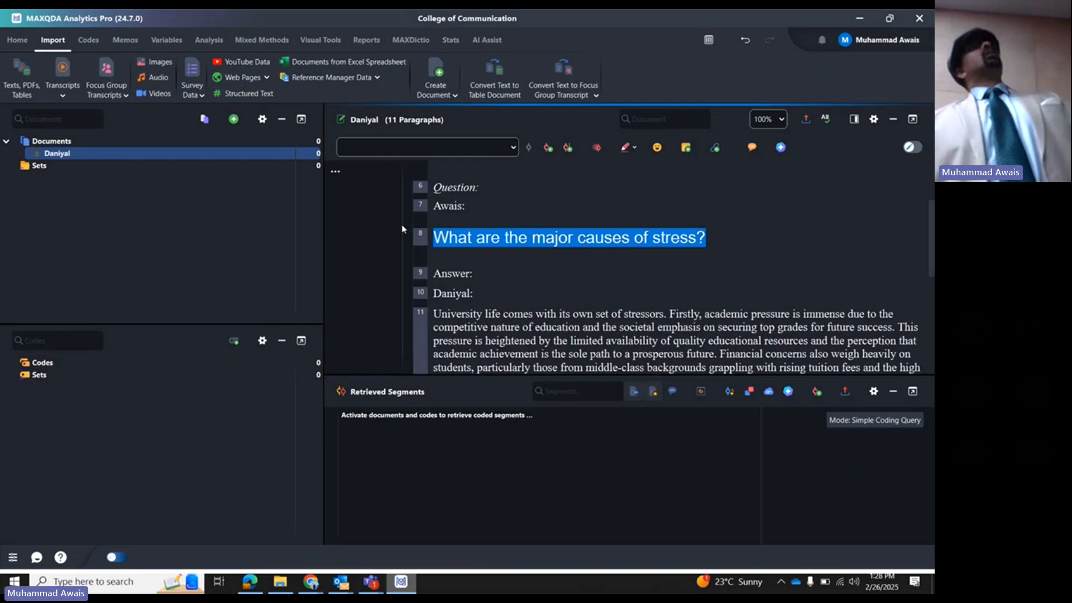
- Switch the interface to the light theme with a restart and reopen the College of Communication project from its synchronized folder
left_click(116, 558)
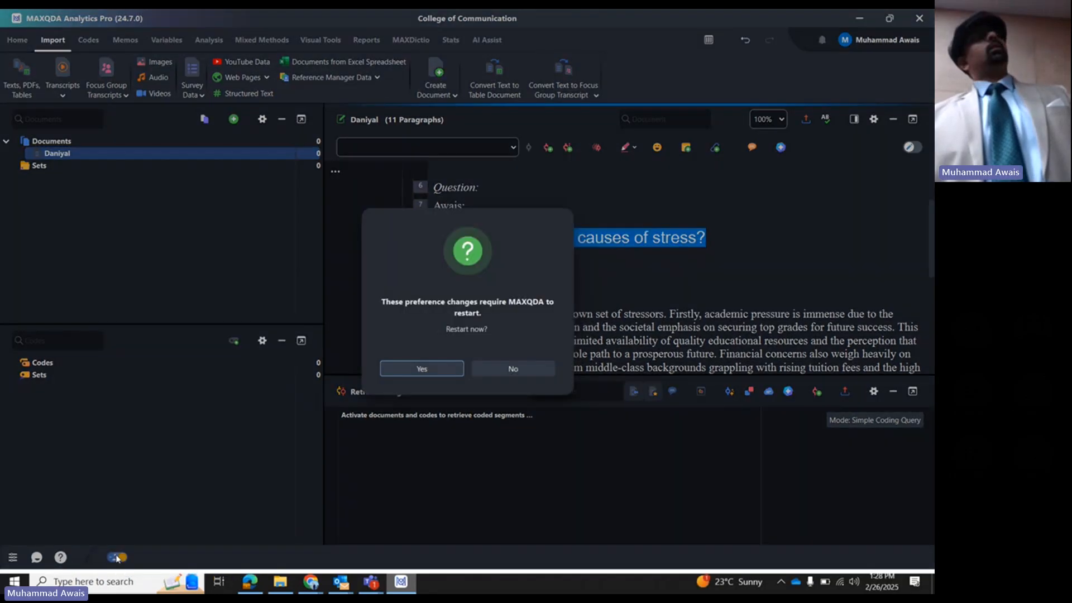
left_click(423, 369)
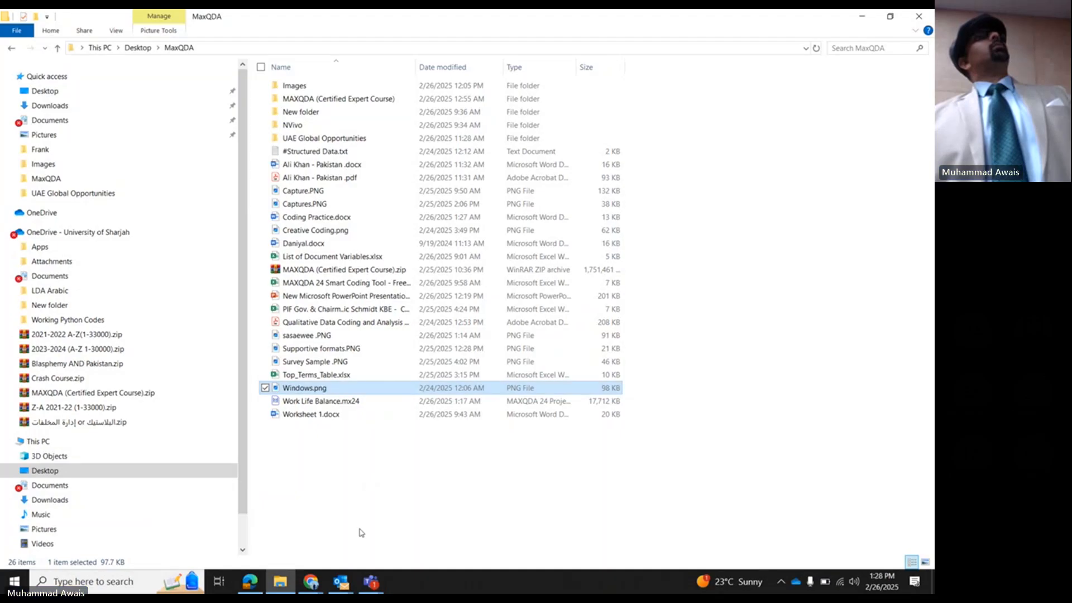
left_click(414, 189)
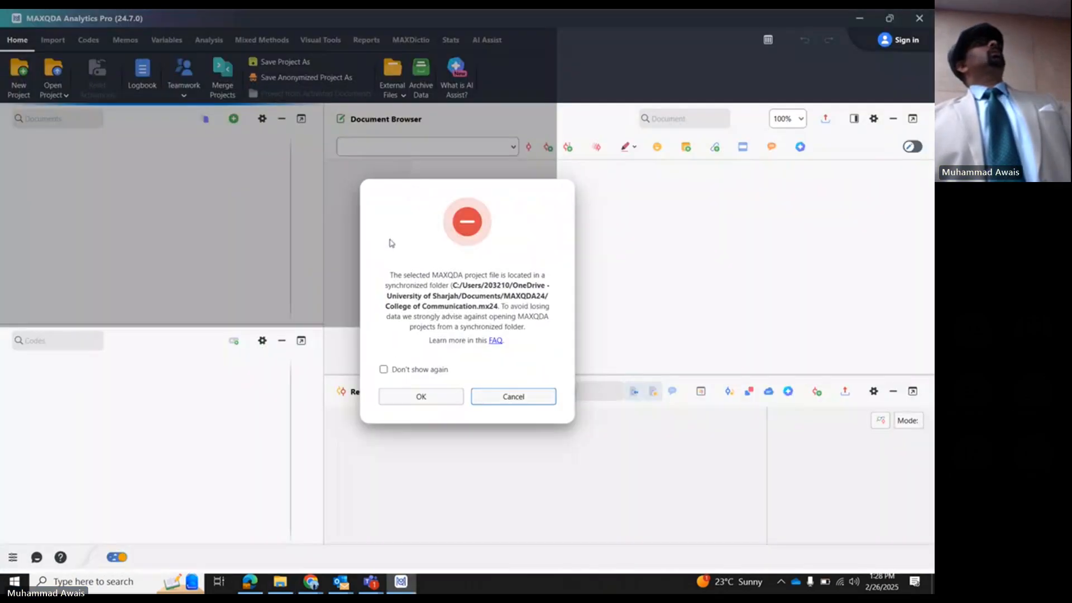
left_click(423, 397)
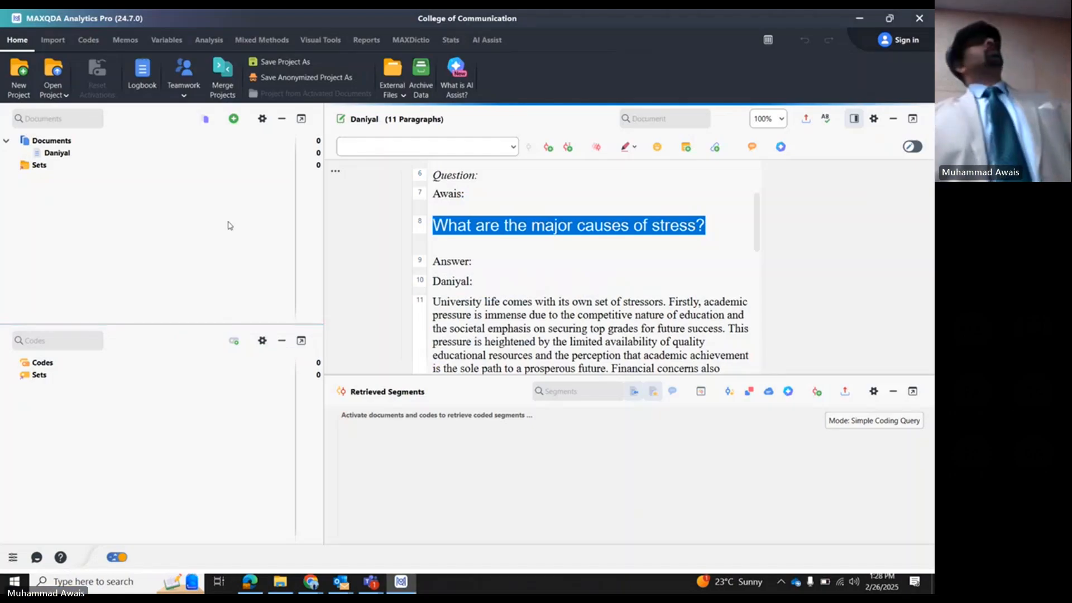
left_click(495, 265)
scroll(495, 265, "down", 1)
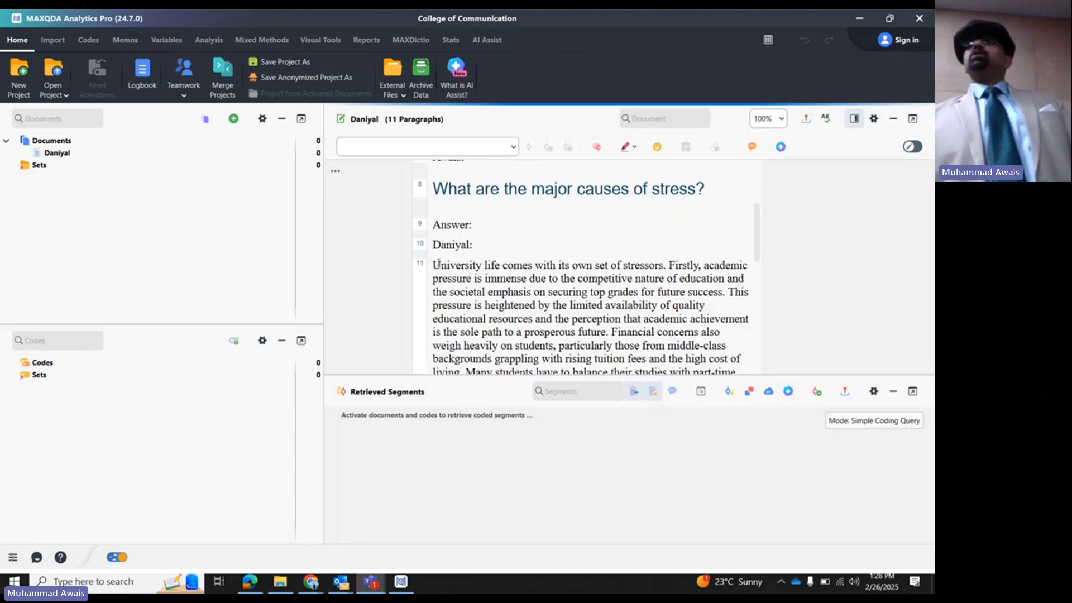
right_click(47, 367)
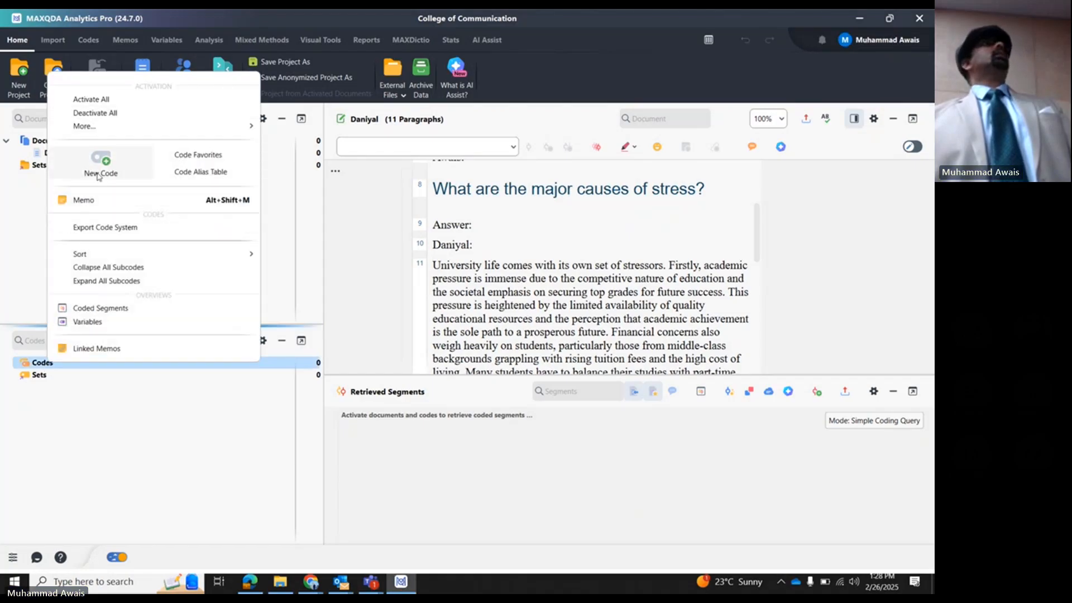
left_click(121, 458)
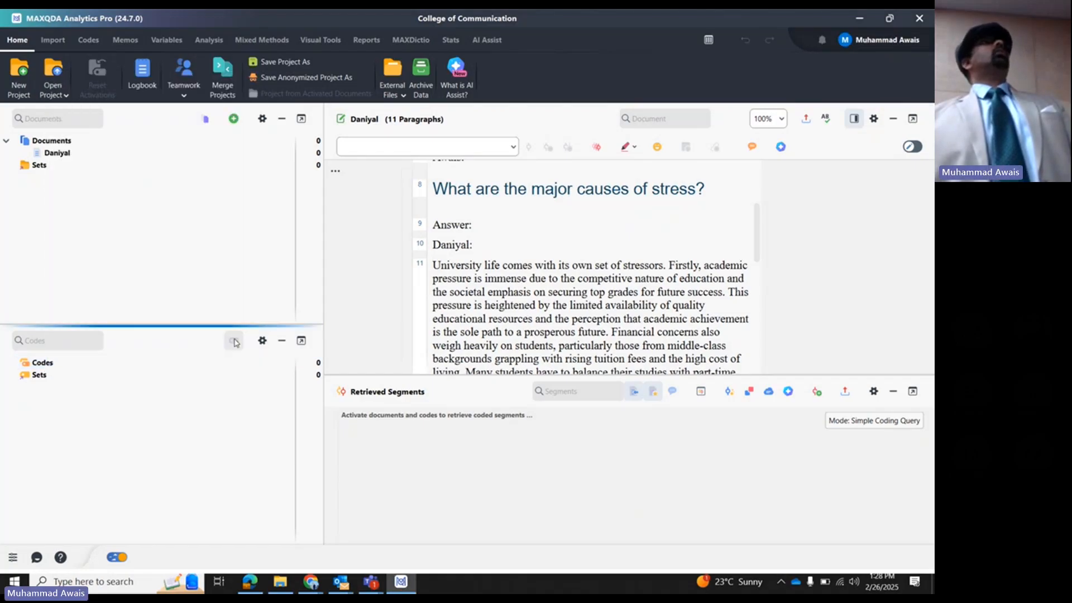
right_click(36, 363)
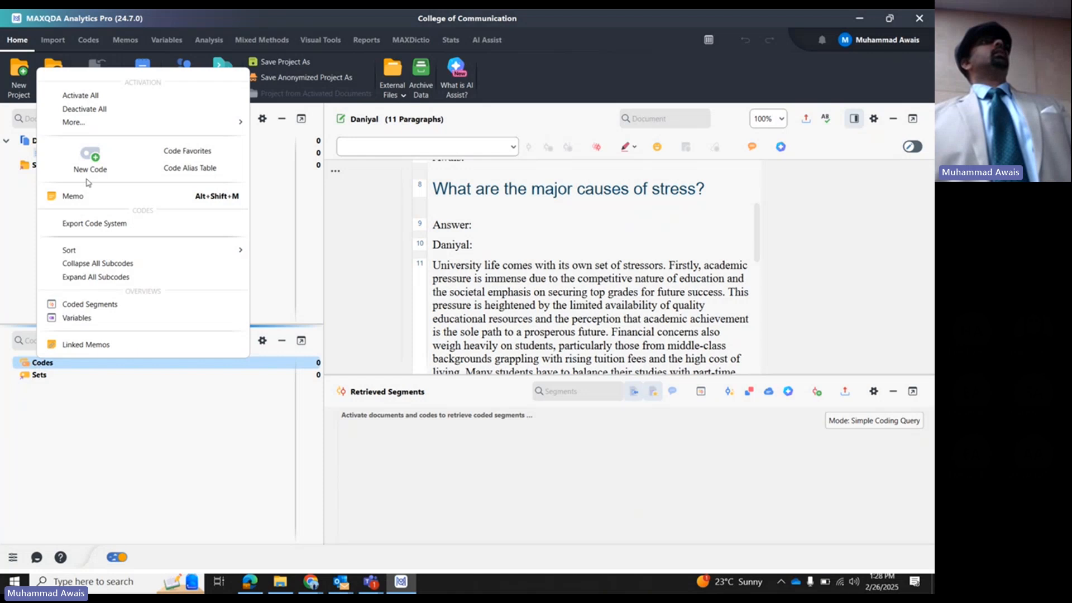
left_click(162, 462)
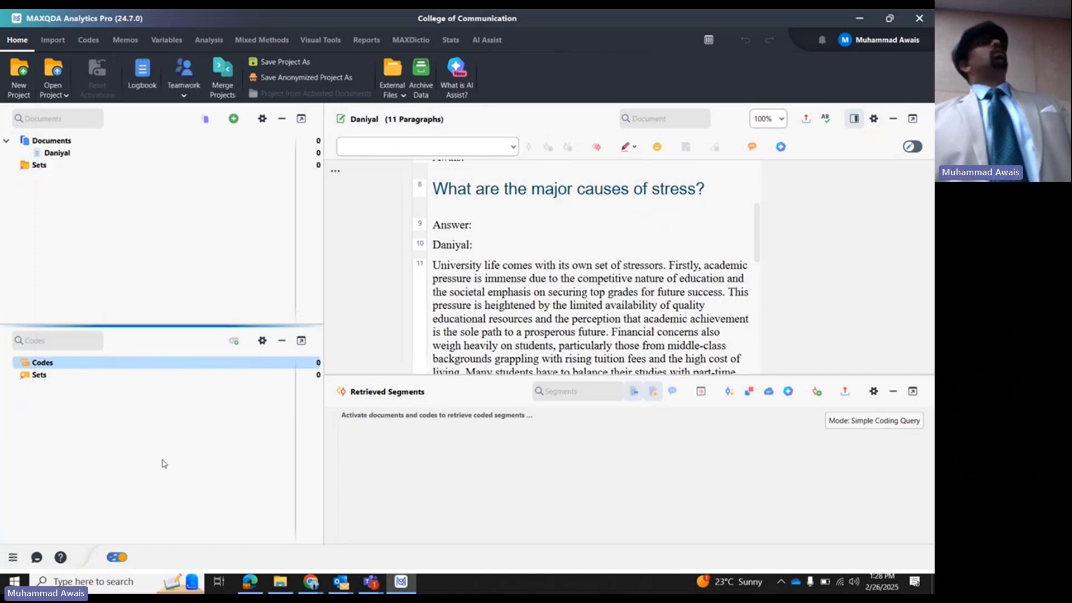
- Create a new top-level code named "Causes of Stress" in the code system
left_click(234, 342)
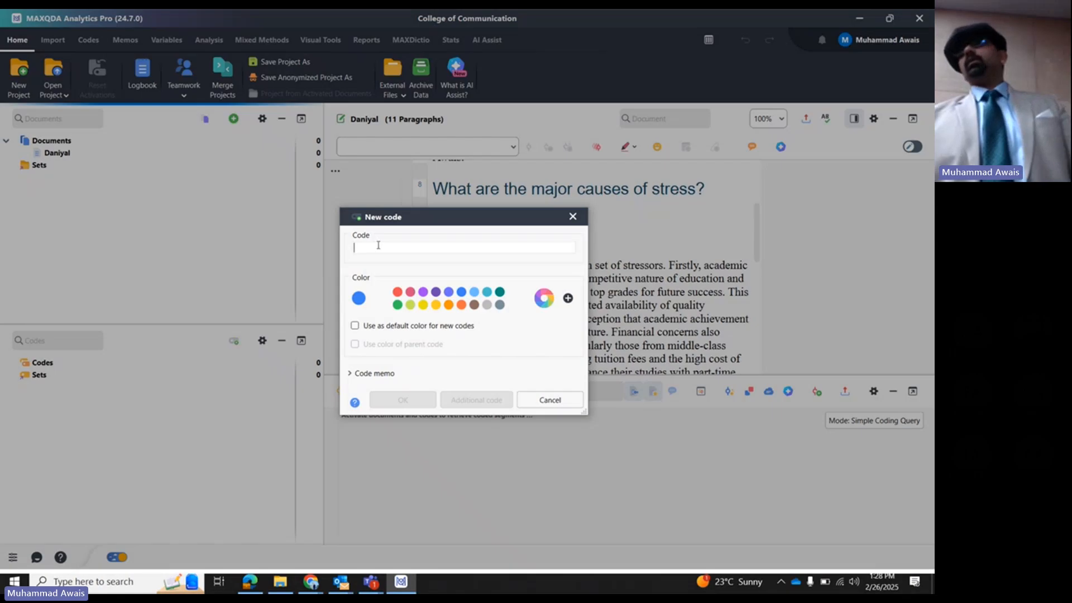
type("Ca")
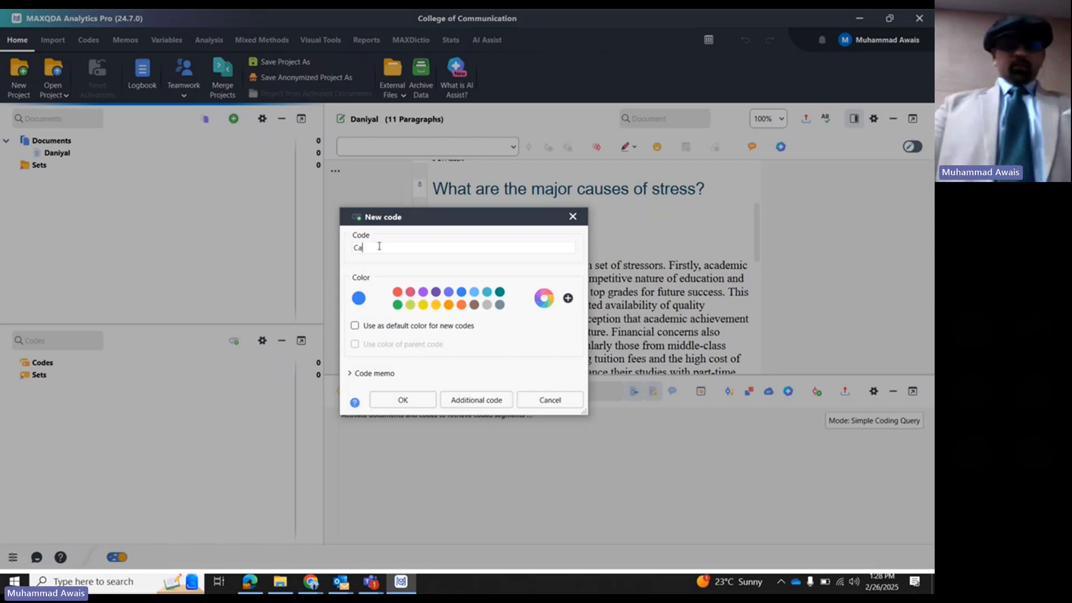
type("uses of Stress")
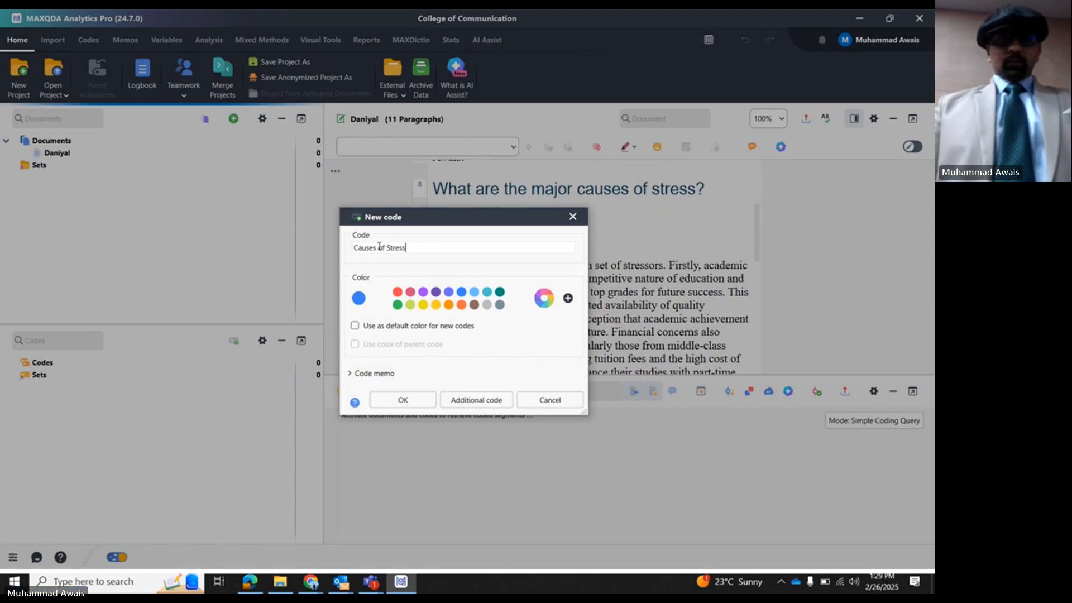
key("Return")
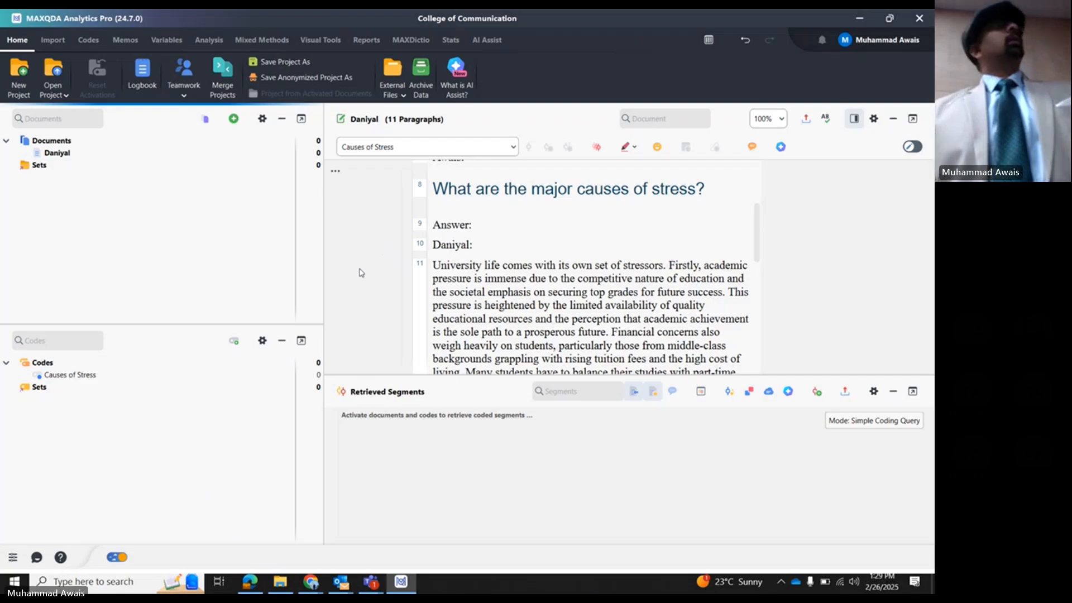
right_click(89, 378)
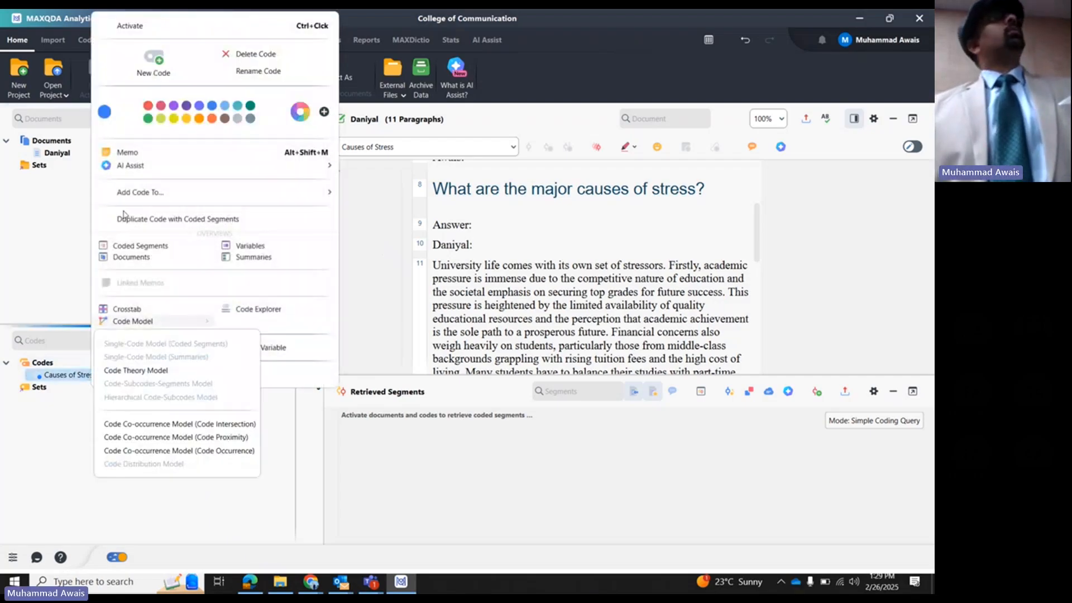
left_click(51, 375)
left_click(158, 376)
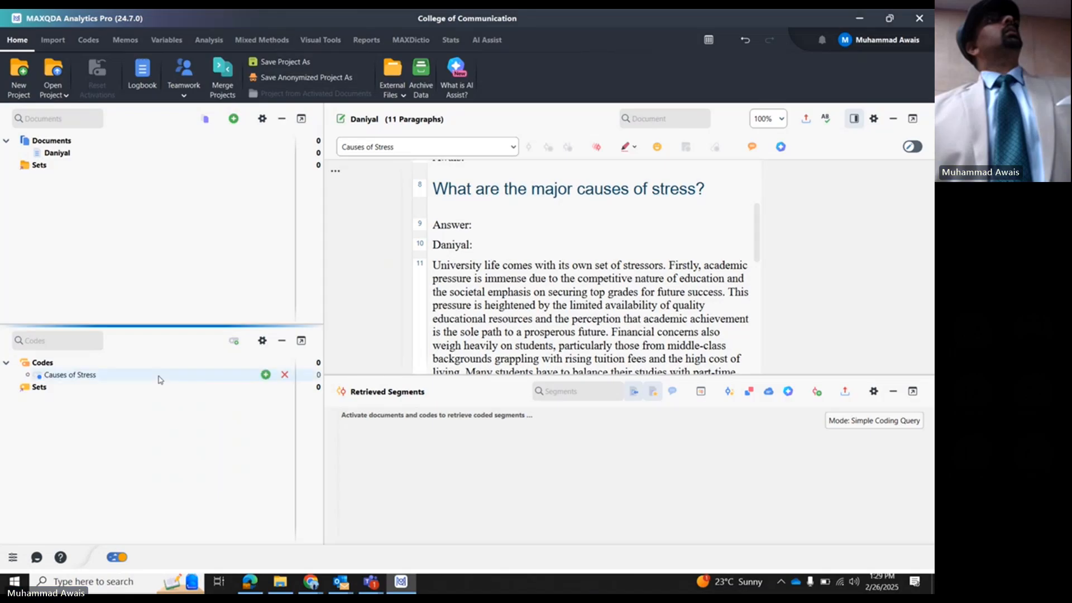
right_click(35, 363)
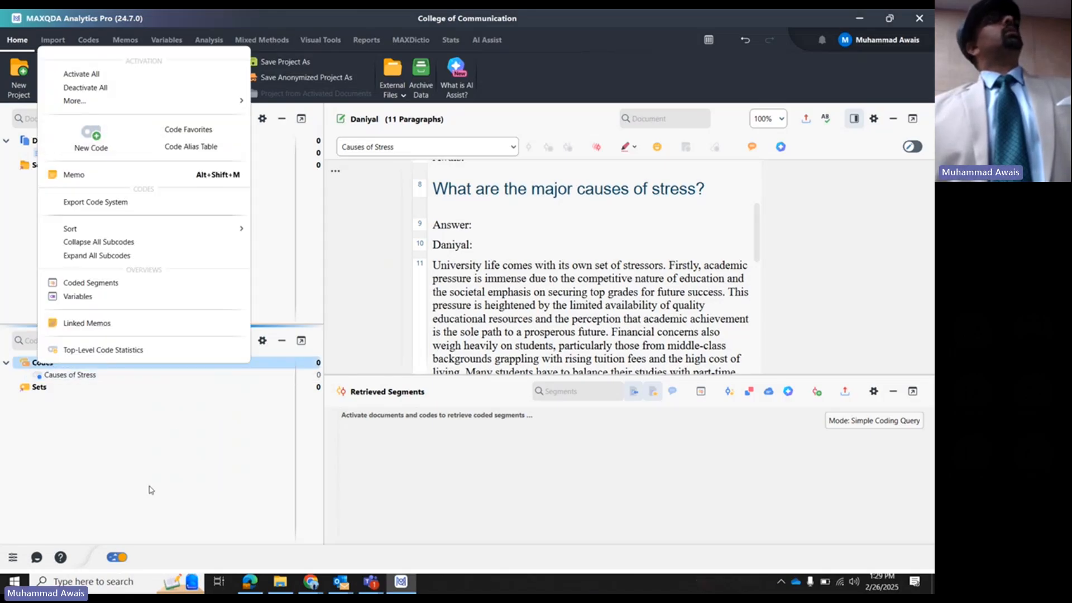
left_click(148, 488)
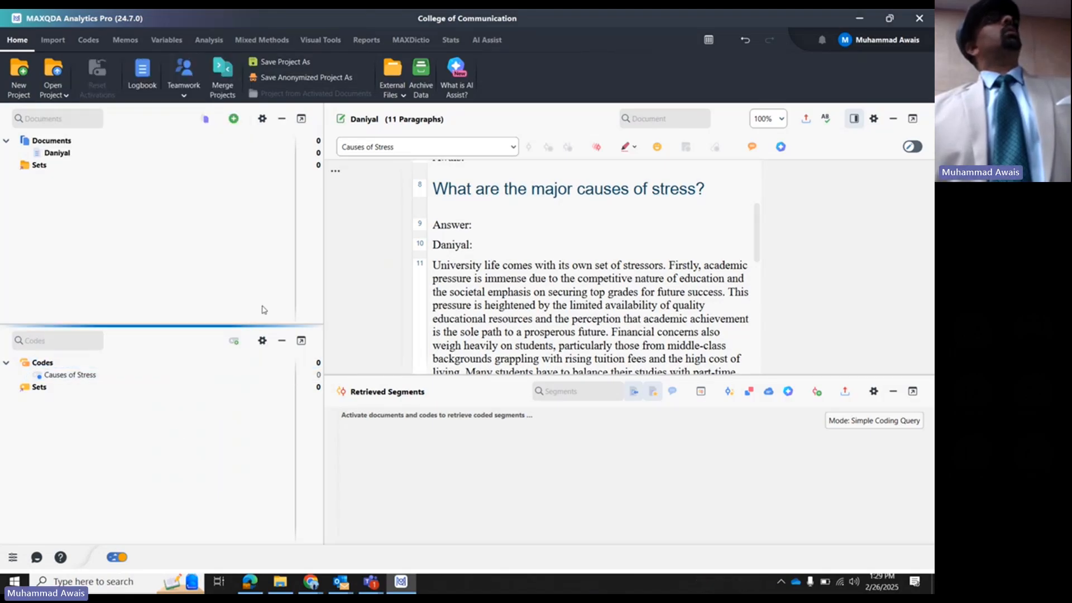
left_click(236, 341)
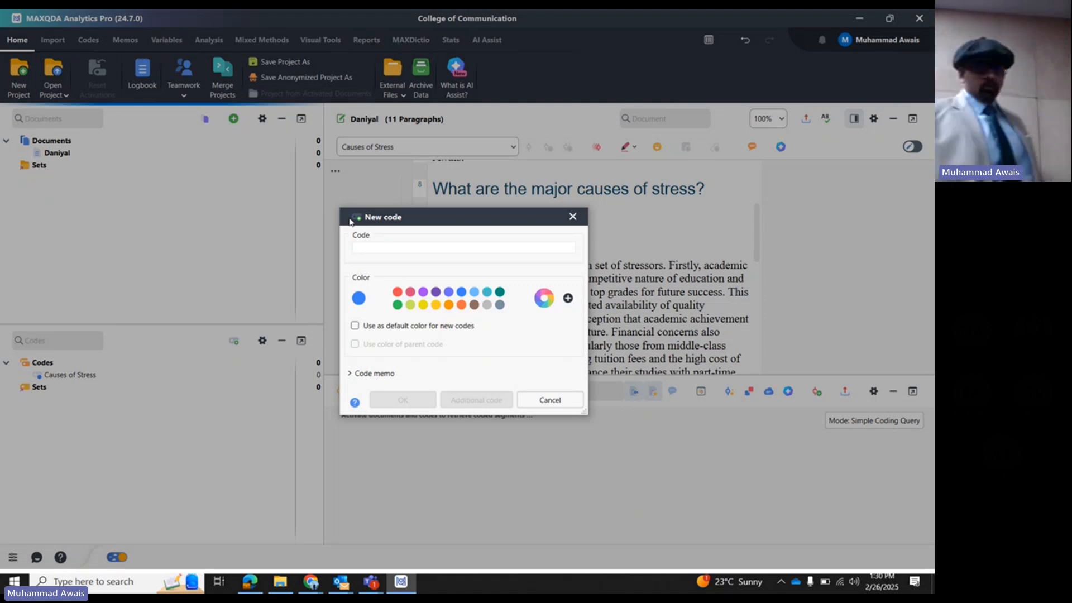
left_click(572, 216)
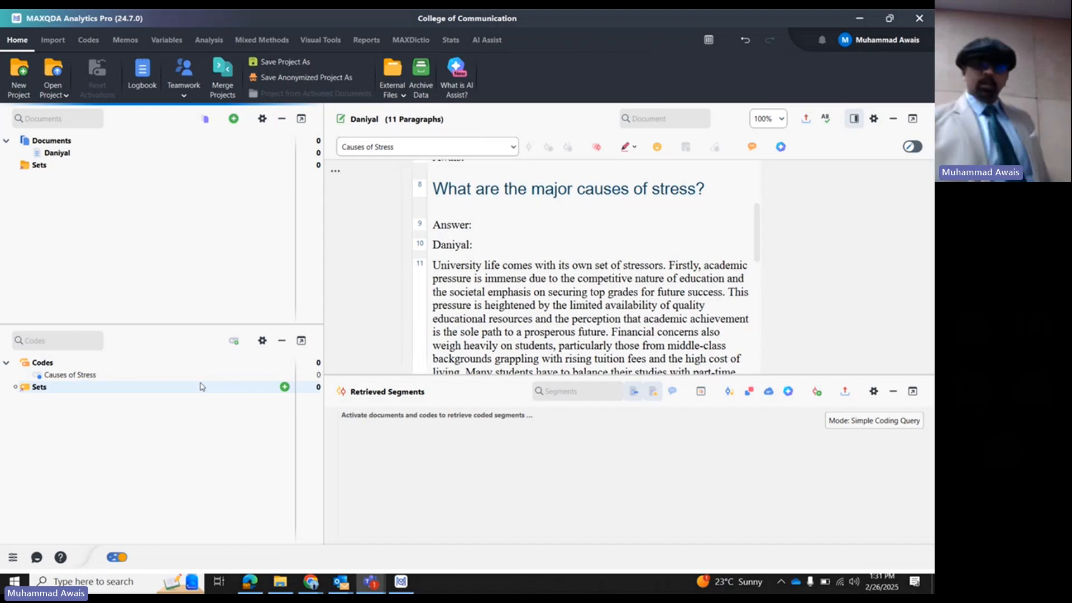
- Create a subcode named "Academic Pressure" under Causes of Stress, using the color of the parent code
left_click(92, 375)
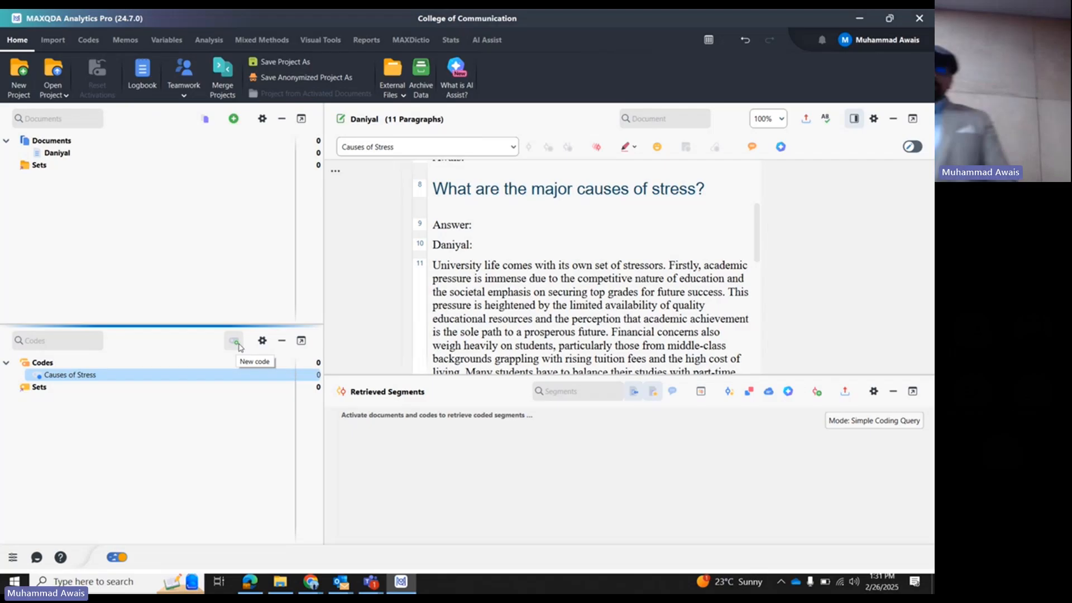
left_click(238, 344)
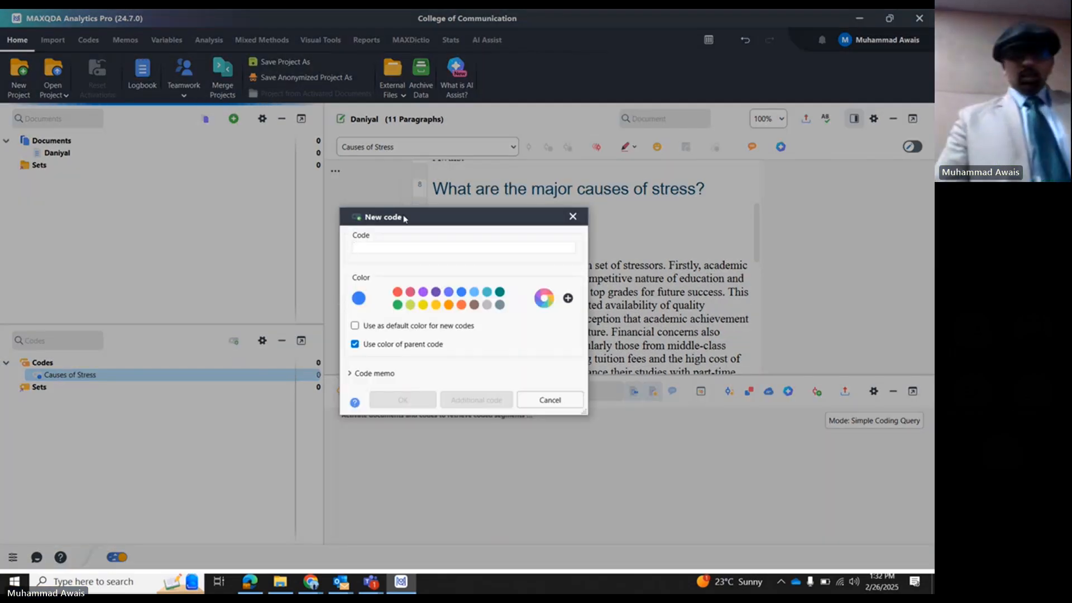
left_click_drag(404, 218, 268, 325)
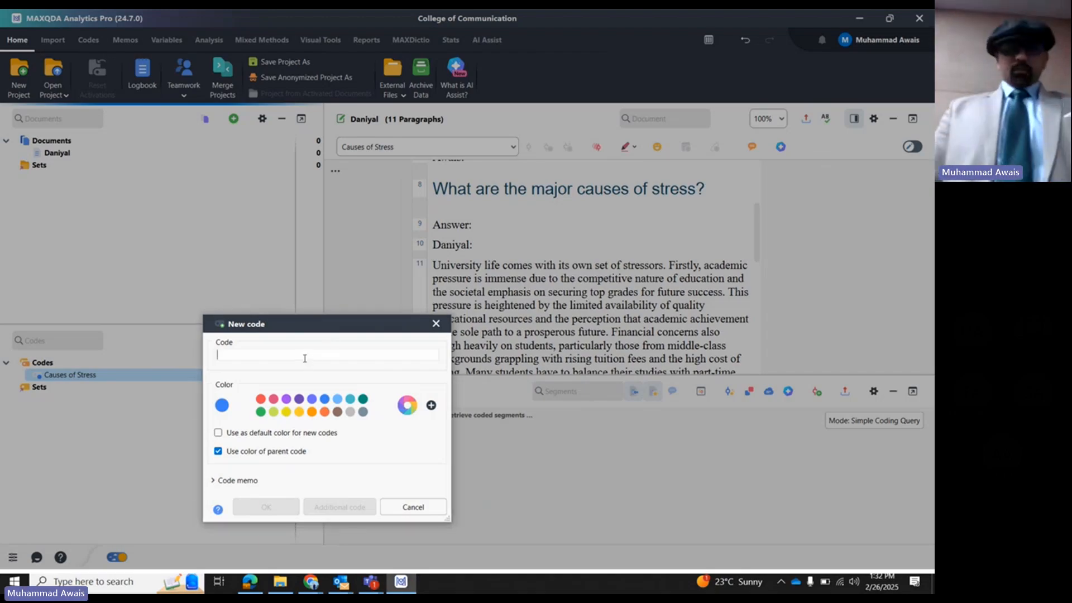
type("Academic ")
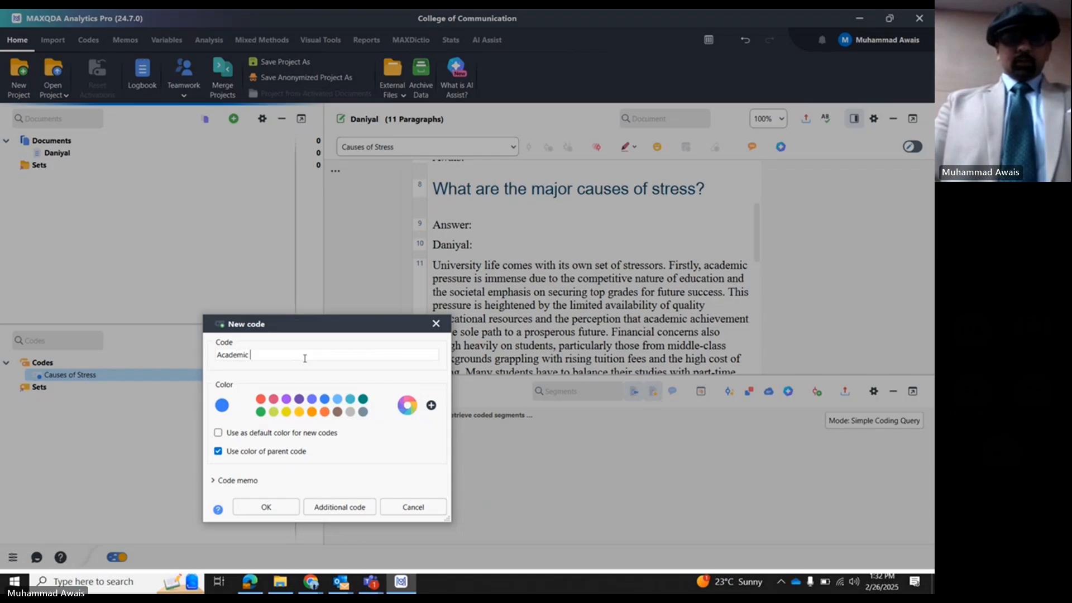
type("Pressure")
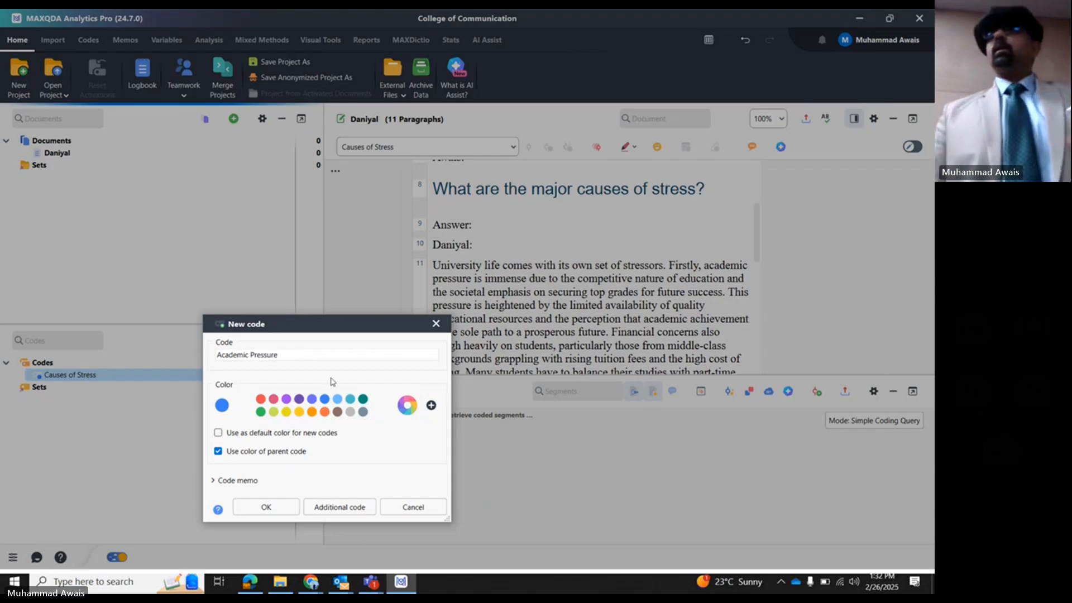
left_click(267, 507)
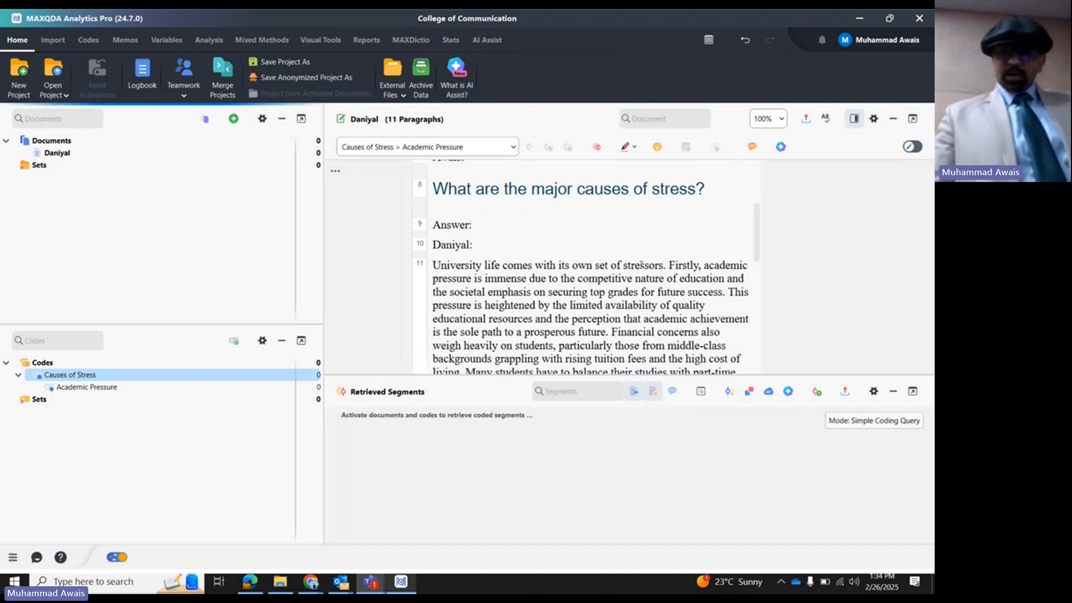
- Code the sentence from "Firstly, academic pressure is immense" to "future success." in paragraph 11 with Academic Pressure
left_click_drag(669, 265, 729, 295)
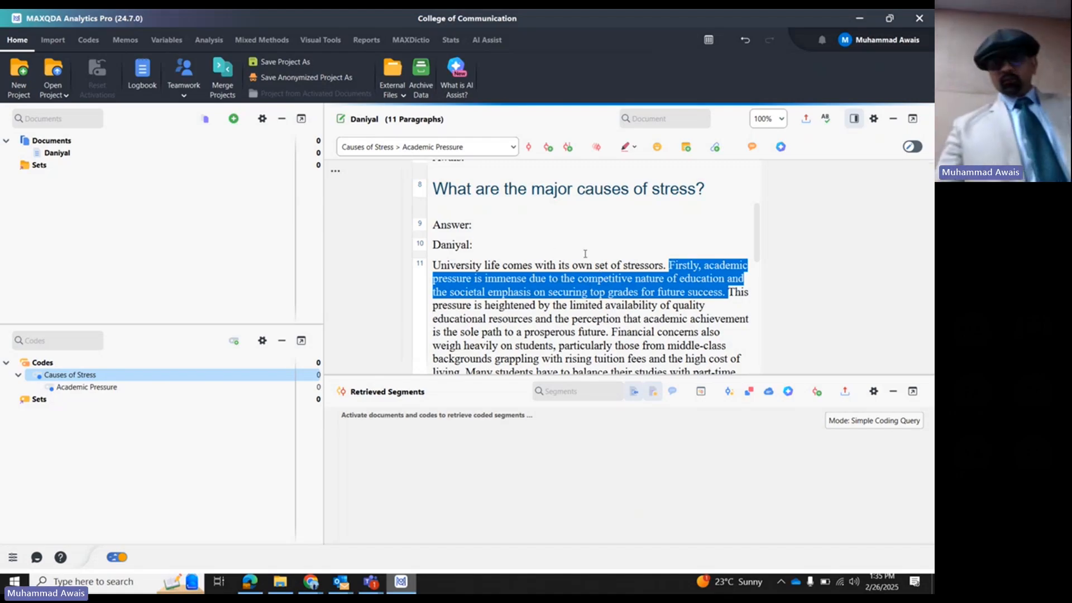
left_click_drag(586, 278, 108, 390)
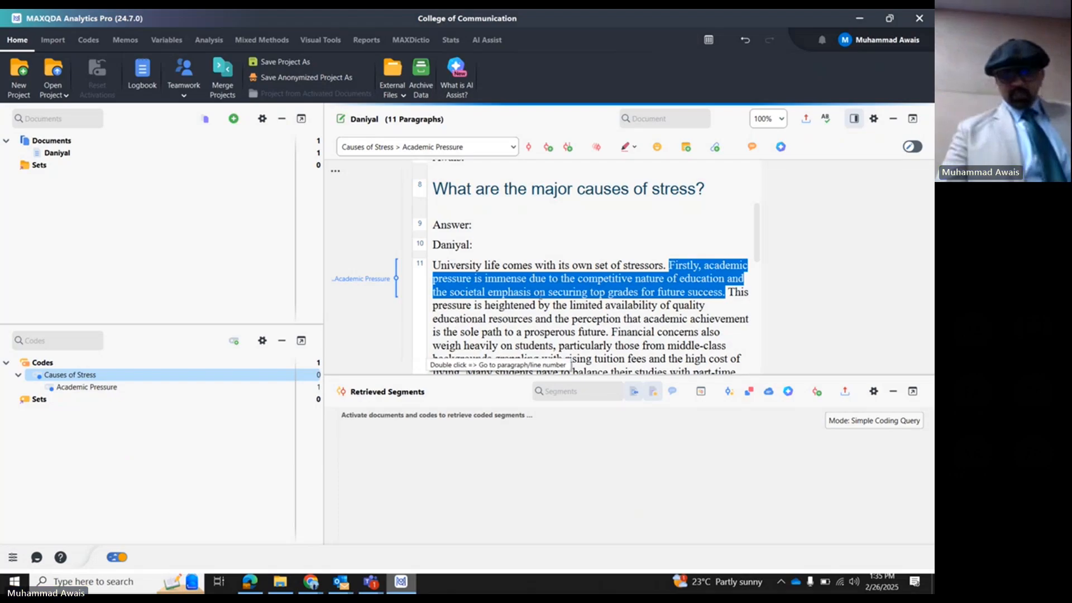
scroll(608, 300, "down", 1)
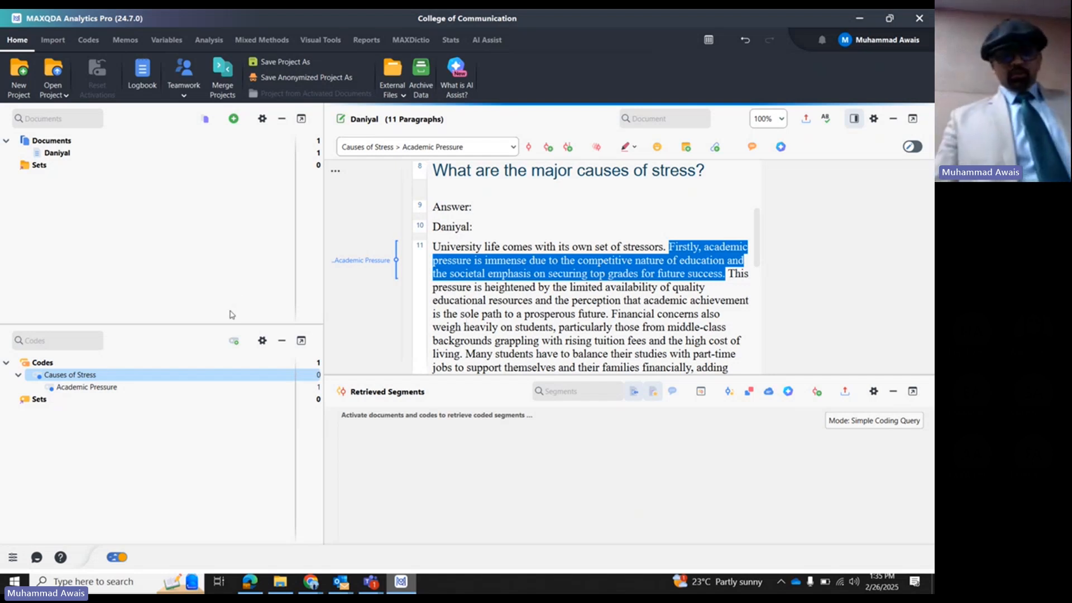
- Add the subcode "Educational Infrastructure" under Causes of Stress with the parent's color, and nest Academic Pressure beneath it
right_click(95, 374)
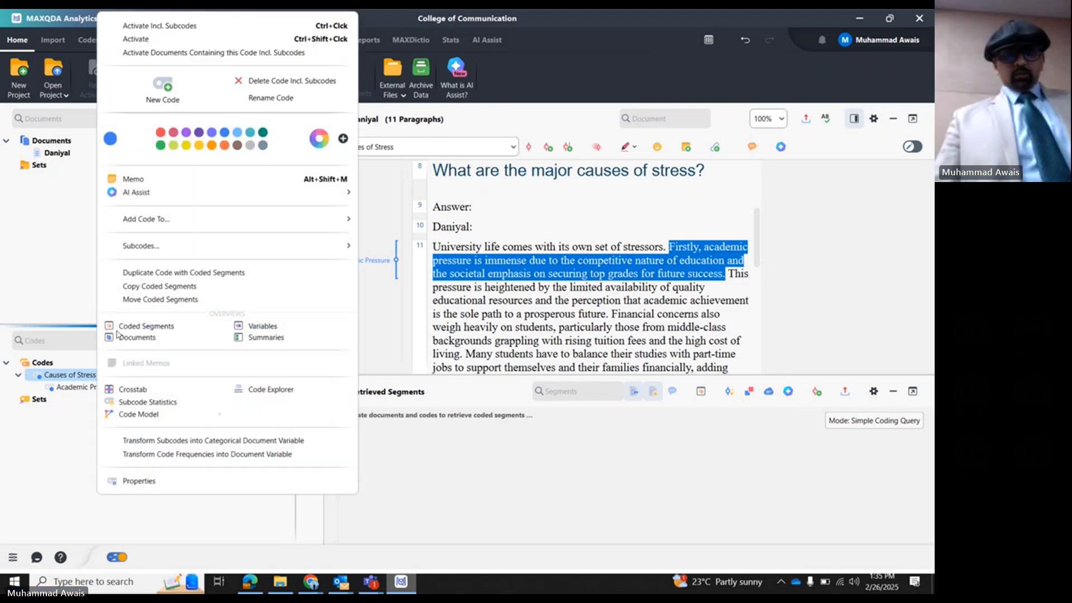
left_click(159, 92)
type("Edu")
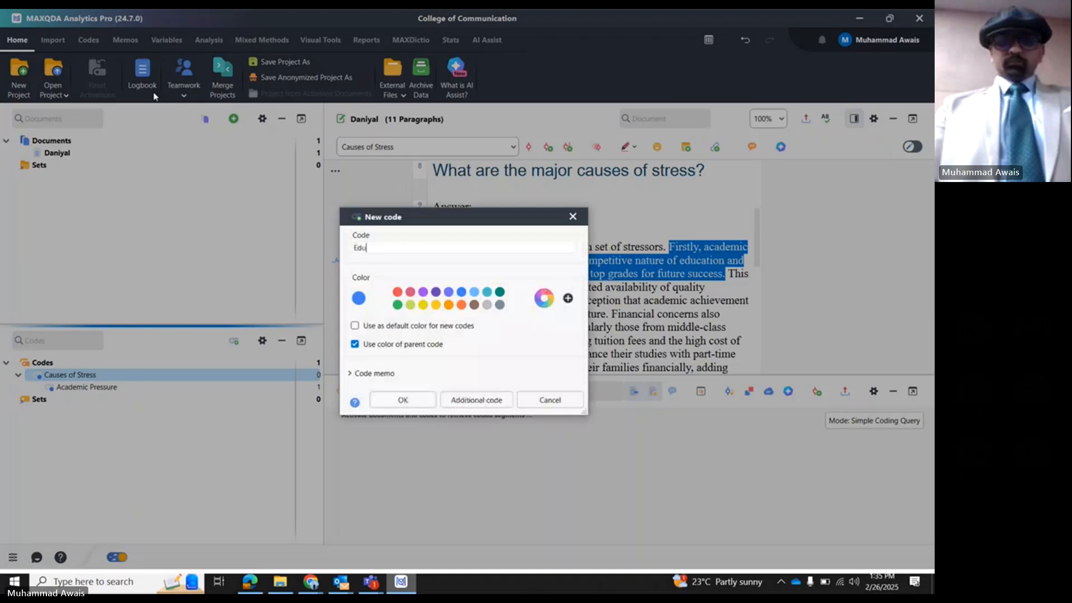
type("cational Infr")
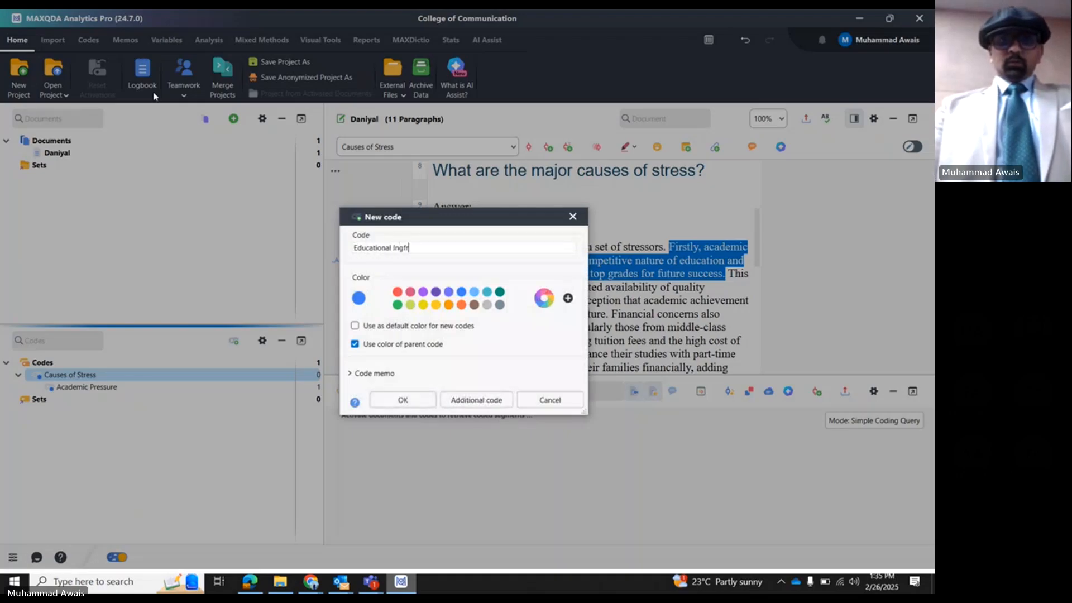
type("astructure")
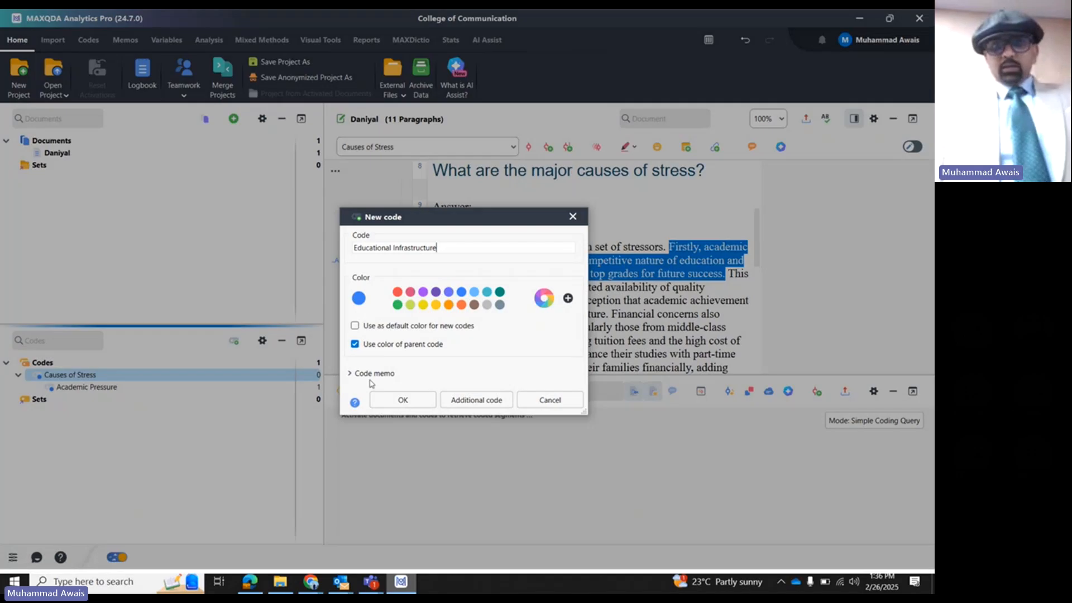
left_click(385, 400)
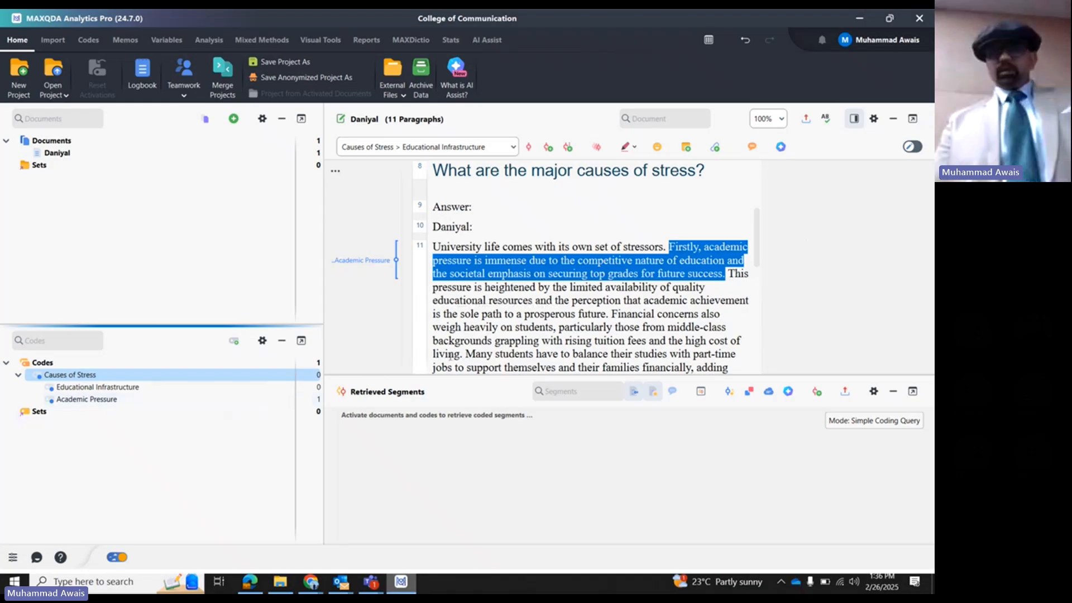
left_click(64, 401)
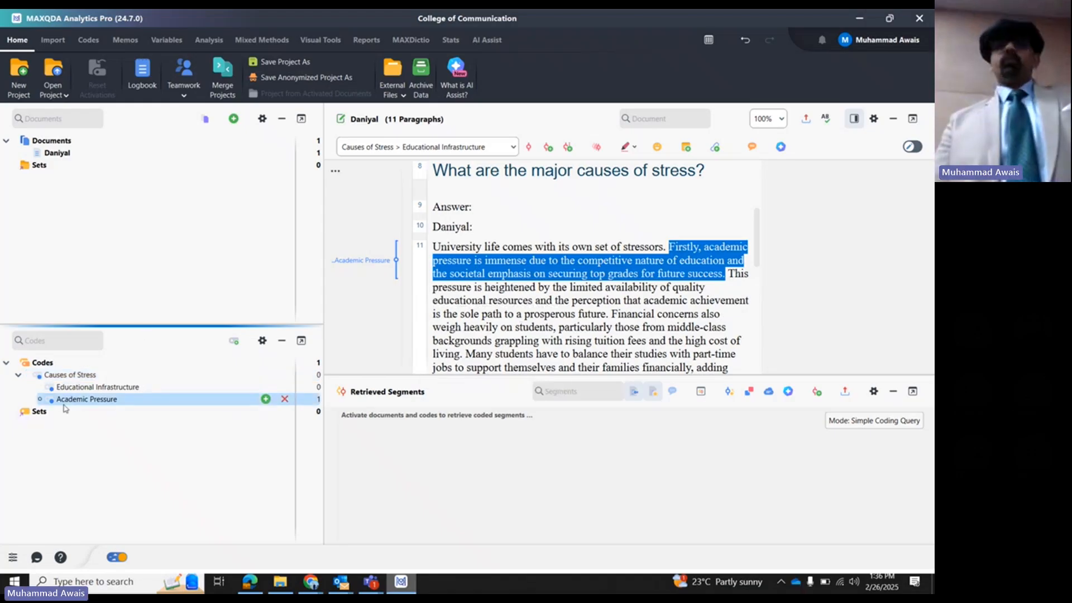
left_click_drag(65, 403, 70, 389)
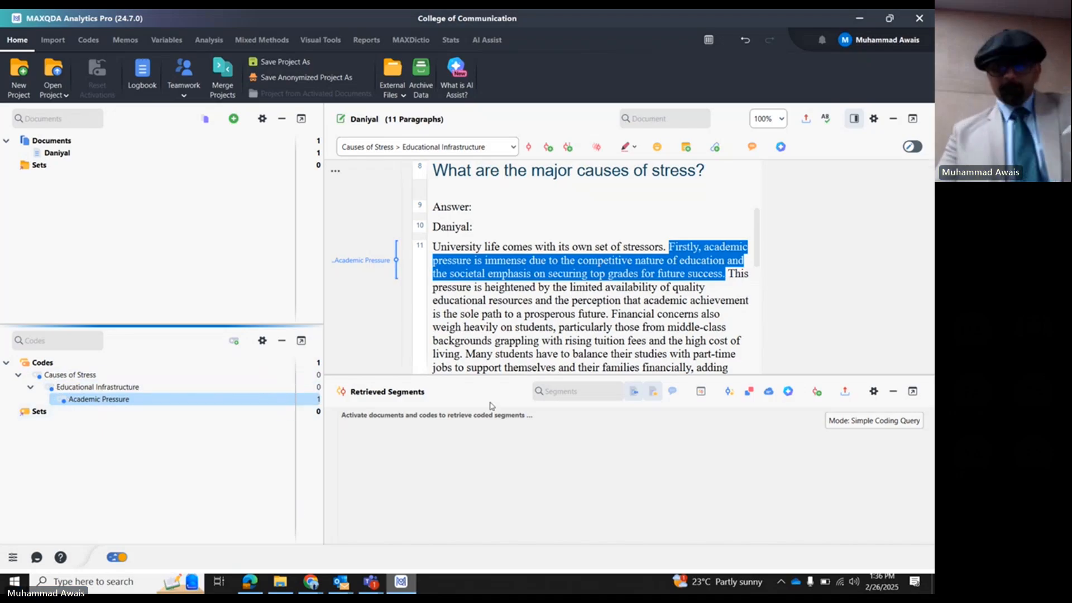
- Select the passage in paragraph 11 starting with "This pressure is heightened by the limited availability of quality educational resources"
left_click(734, 275)
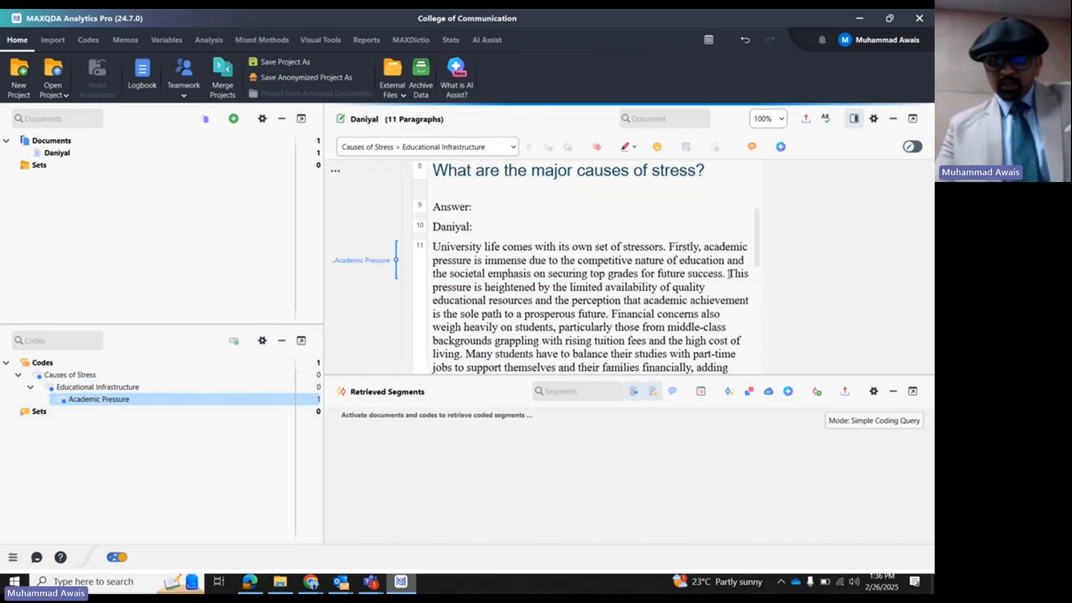
left_click_drag(728, 273, 654, 301)
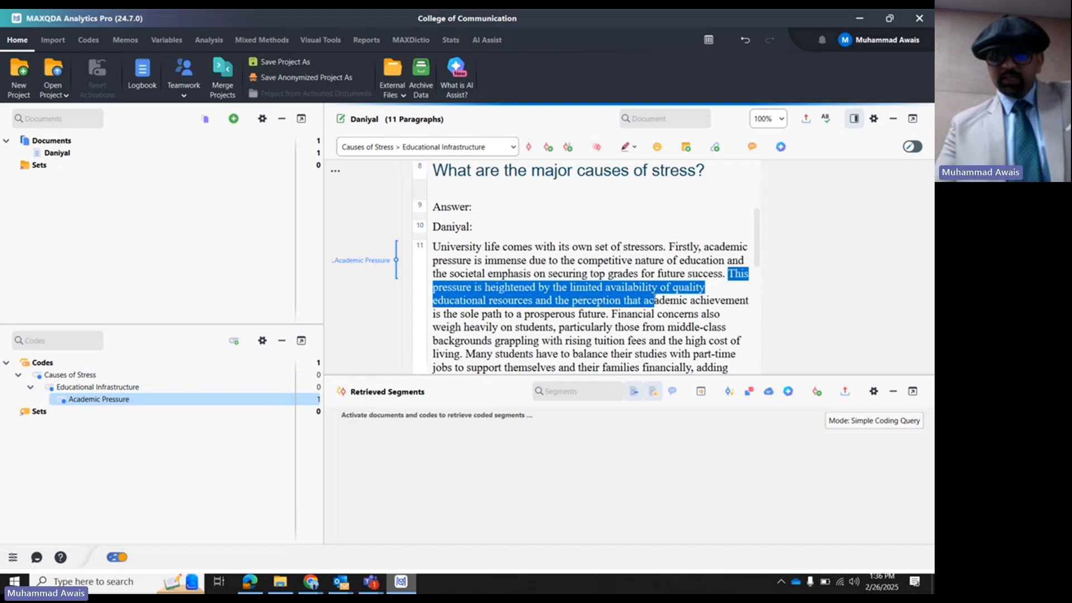
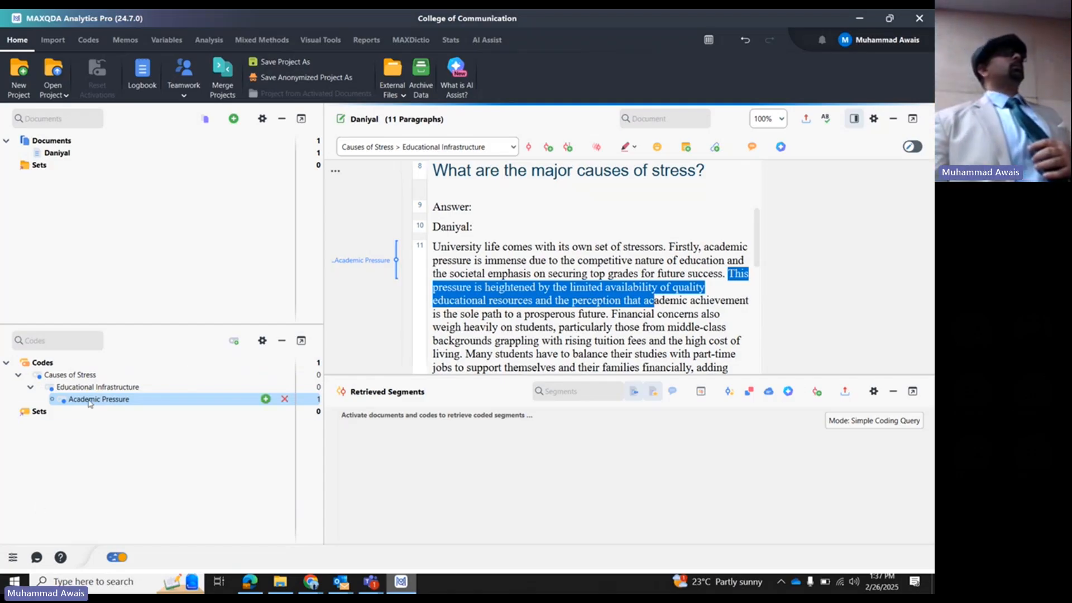
- Nest the Educational Infrastructure code beneath Academic Pressure, and clear the text selection in paragraph 11
mouse_move(92, 399)
left_mouse_down()
mouse_move(68, 375)
mouse_move(76, 391)
left_mouse_up()
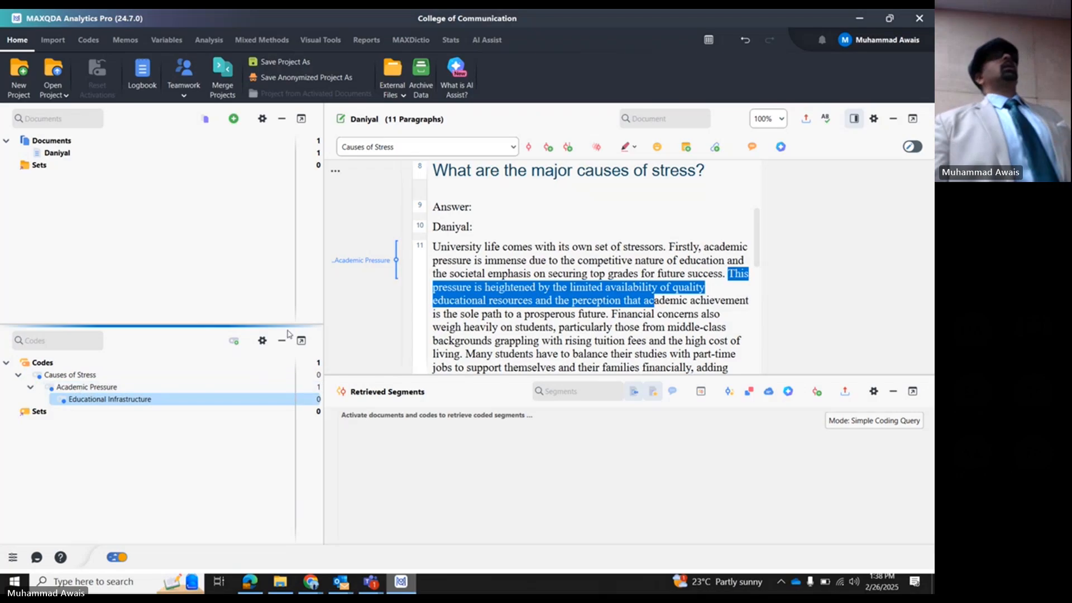
left_click(493, 259)
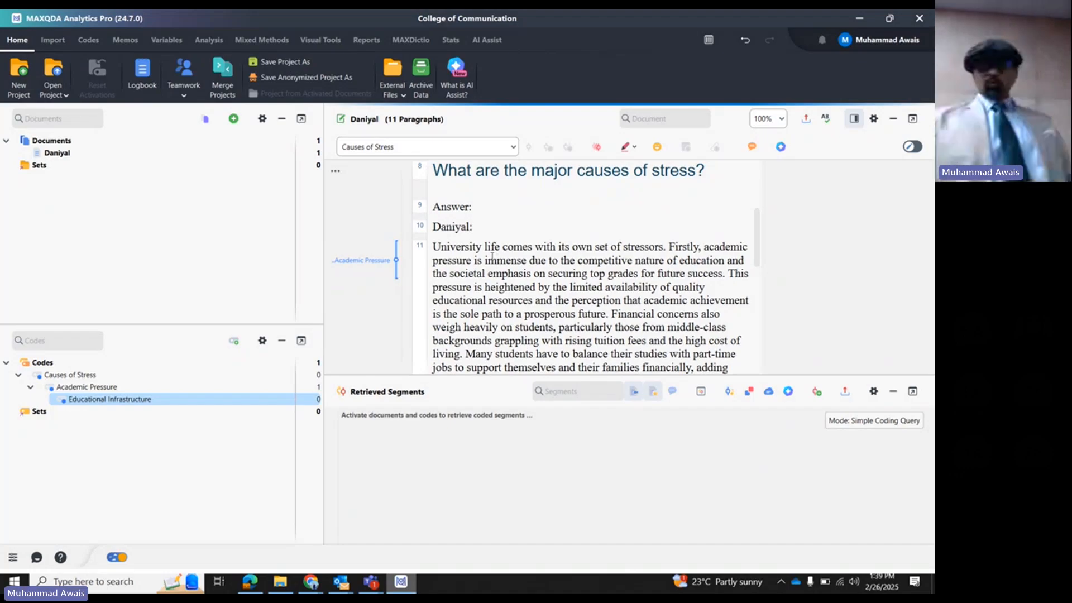
- Switch to Acrobat by opening the Pakistan respondent's interview PDF, and highlight the first paragraph under Response
left_click(280, 582)
double_click(335, 178)
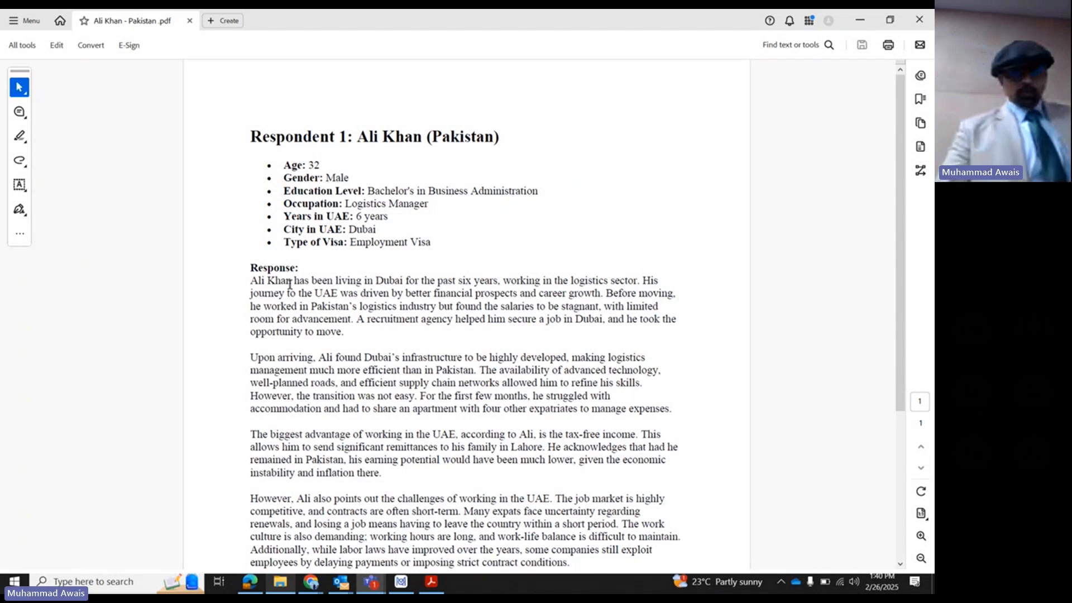
left_click_drag(250, 280, 340, 329)
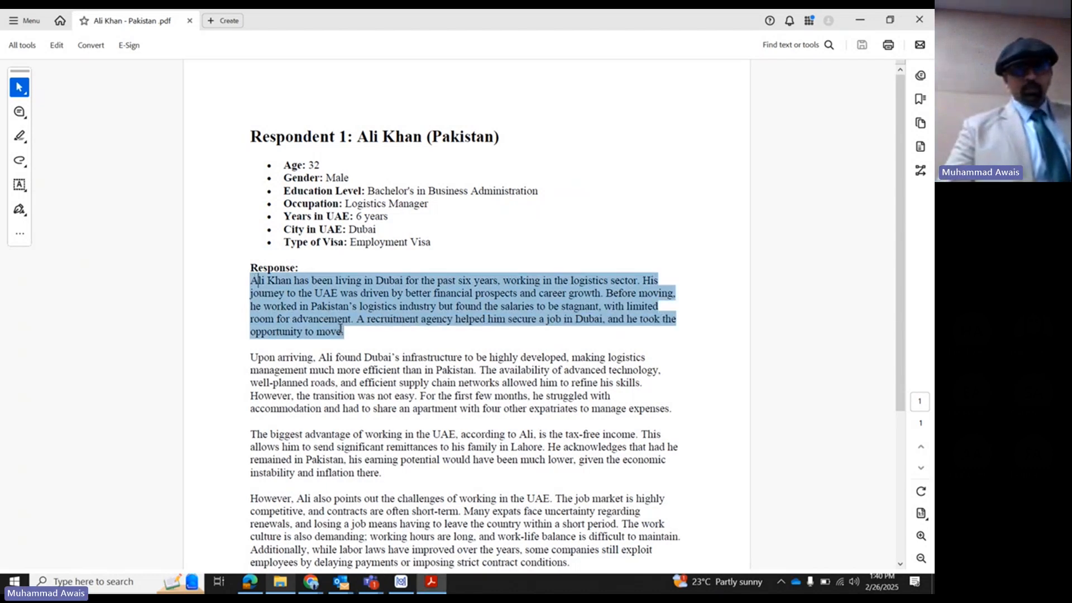
left_click(20, 137)
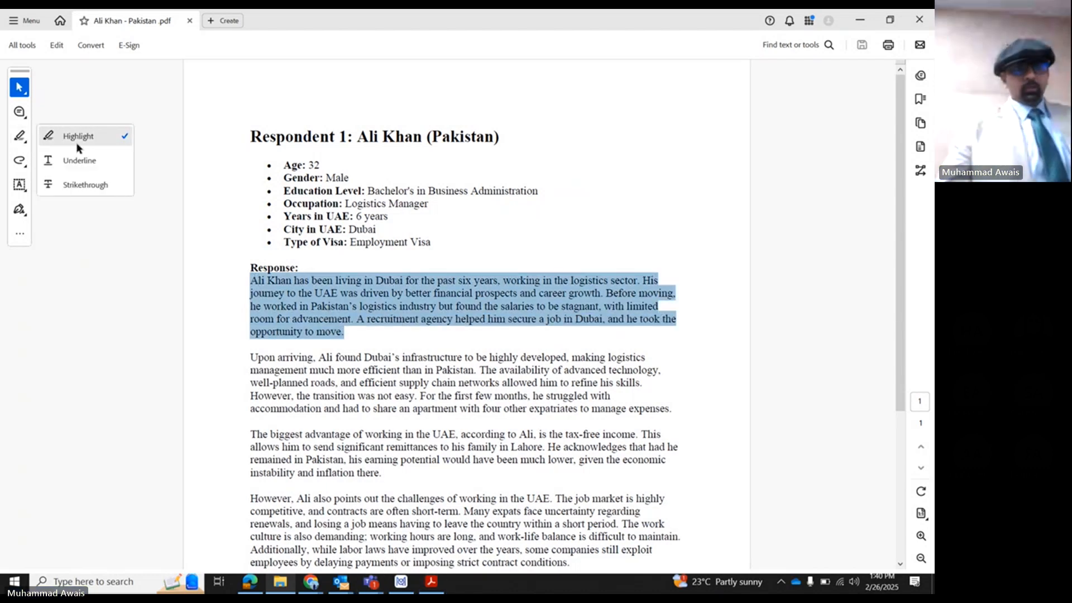
left_click(78, 144)
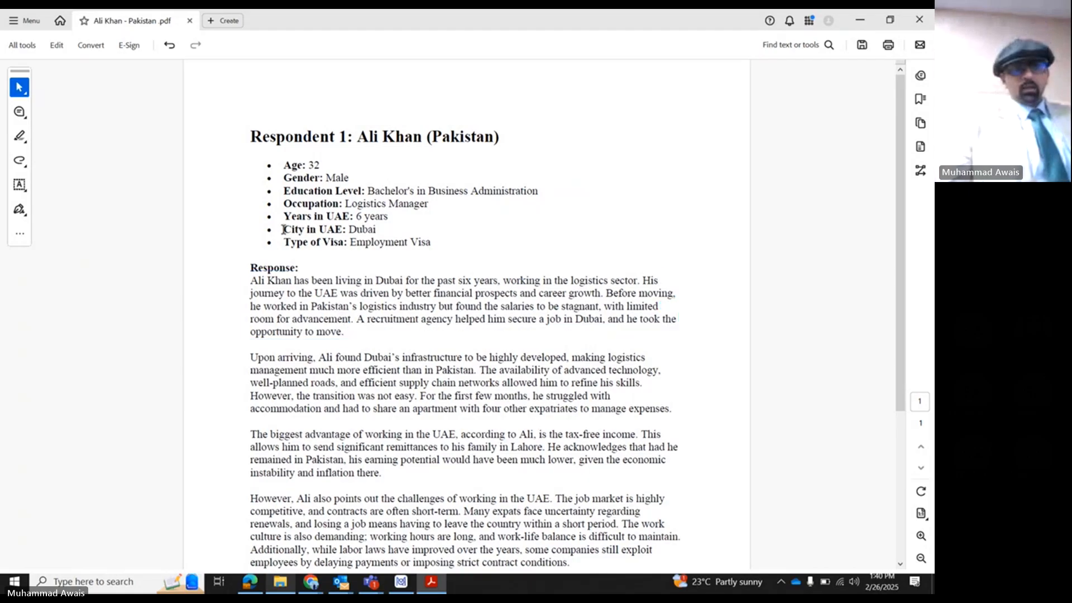
- Set the color of the first response paragraph's highlight to light yellow
left_click(291, 296)
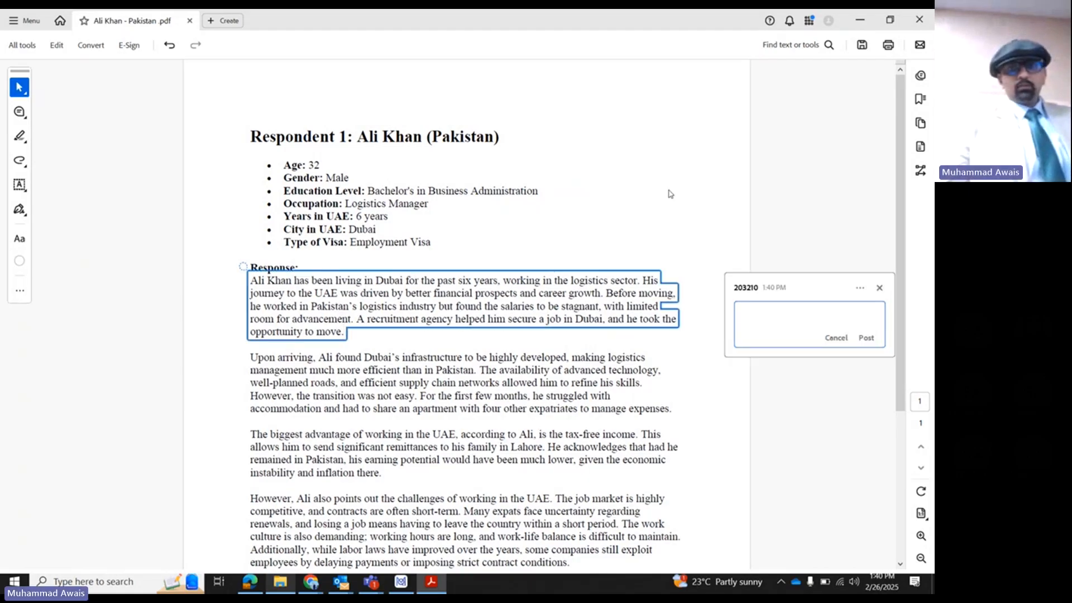
left_click(638, 290)
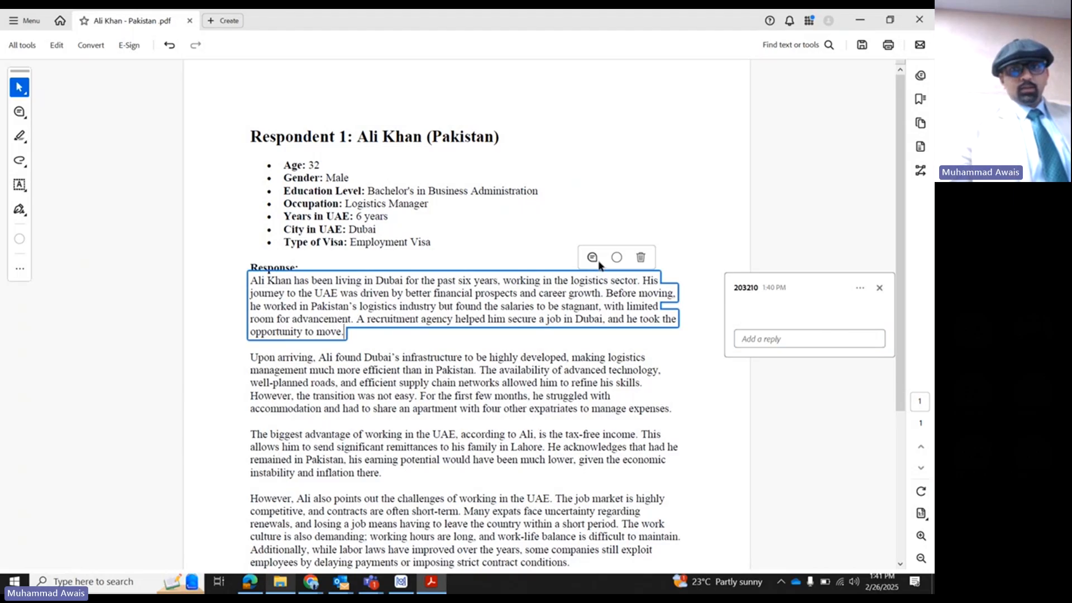
left_click(617, 257)
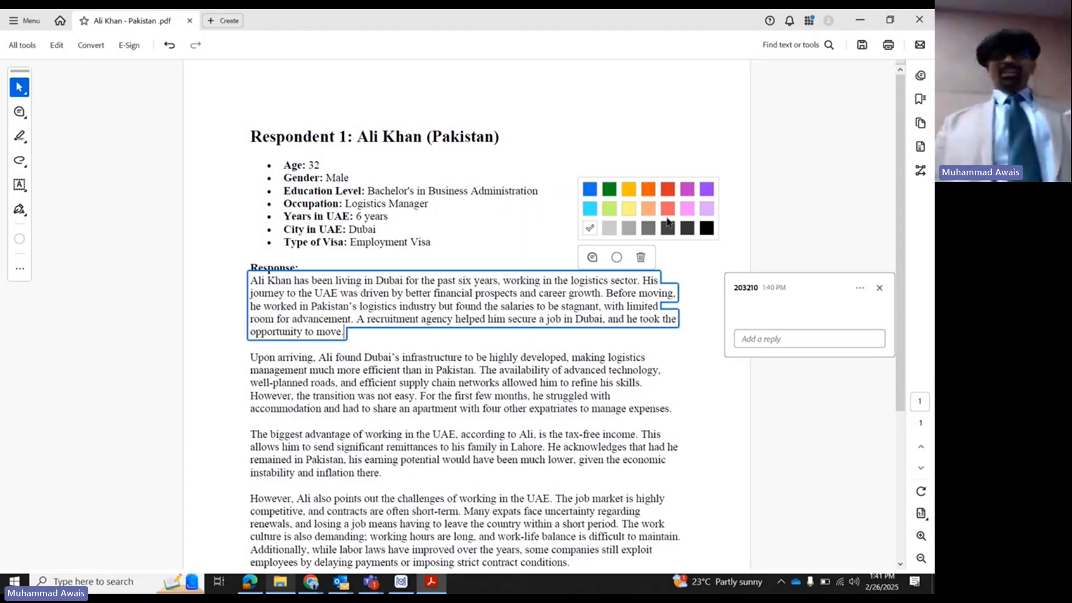
left_click(629, 208)
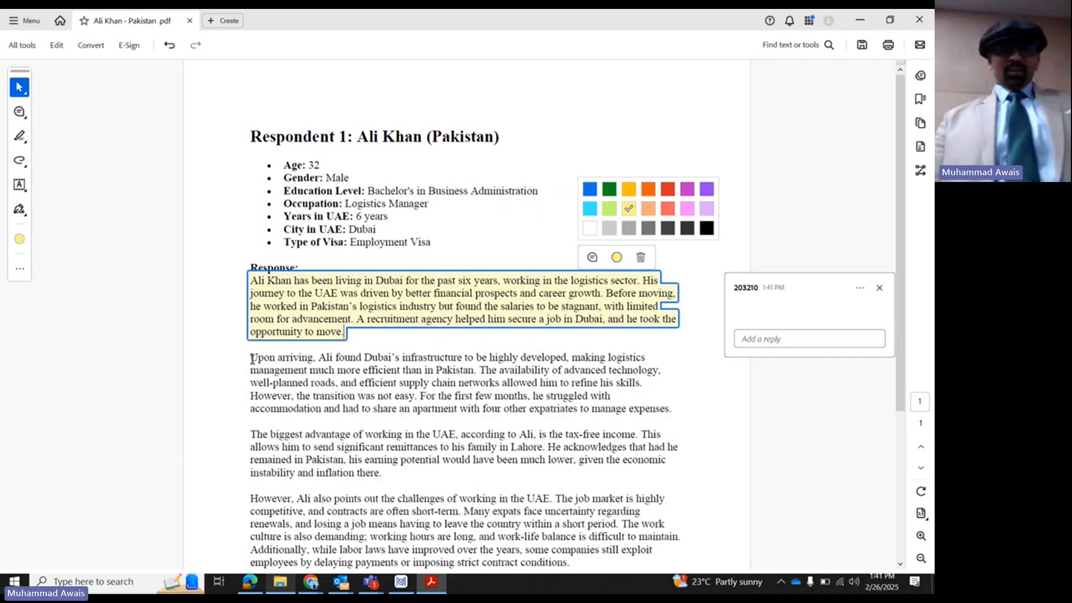
- Highlight the second response paragraph, starting with "Upon arriving", in blue
mouse_move(252, 358)
left_mouse_down()
mouse_move(468, 396)
mouse_move(677, 412)
left_mouse_up()
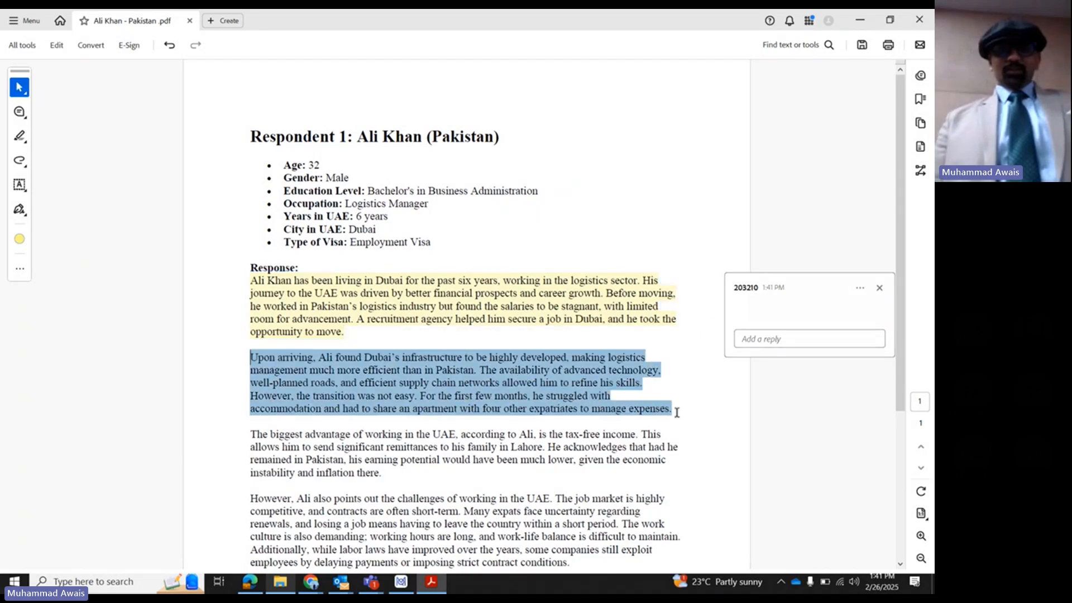
left_click(715, 394)
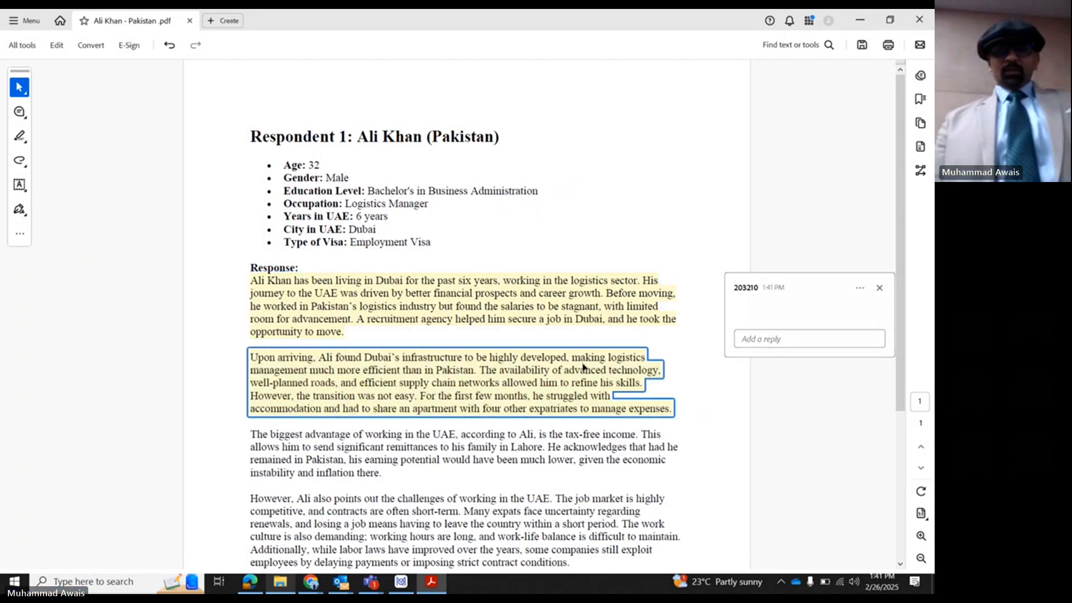
left_click(584, 366)
left_click(616, 333)
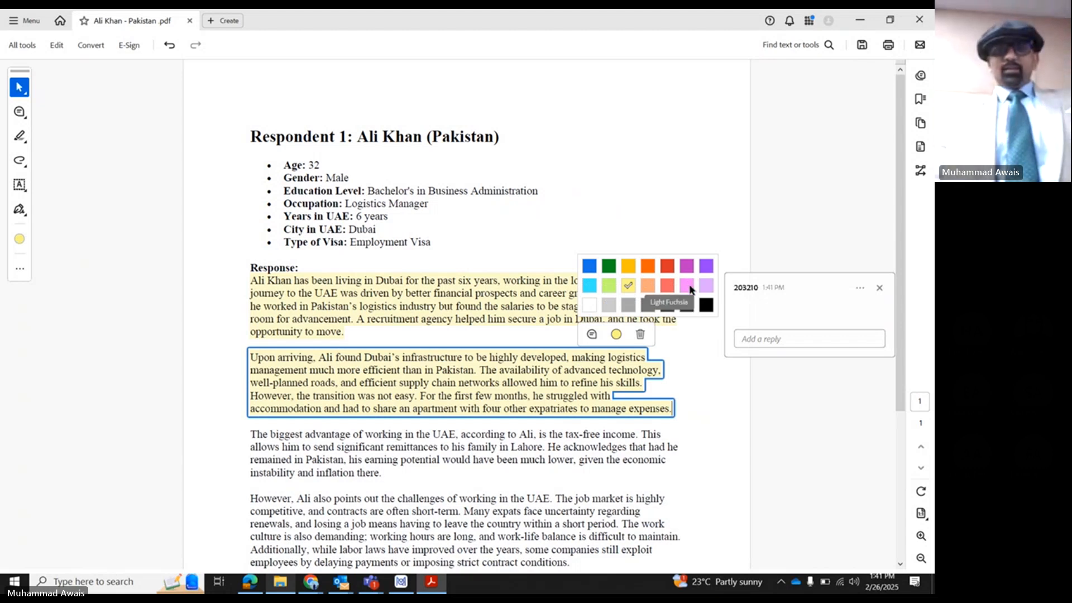
left_click(590, 266)
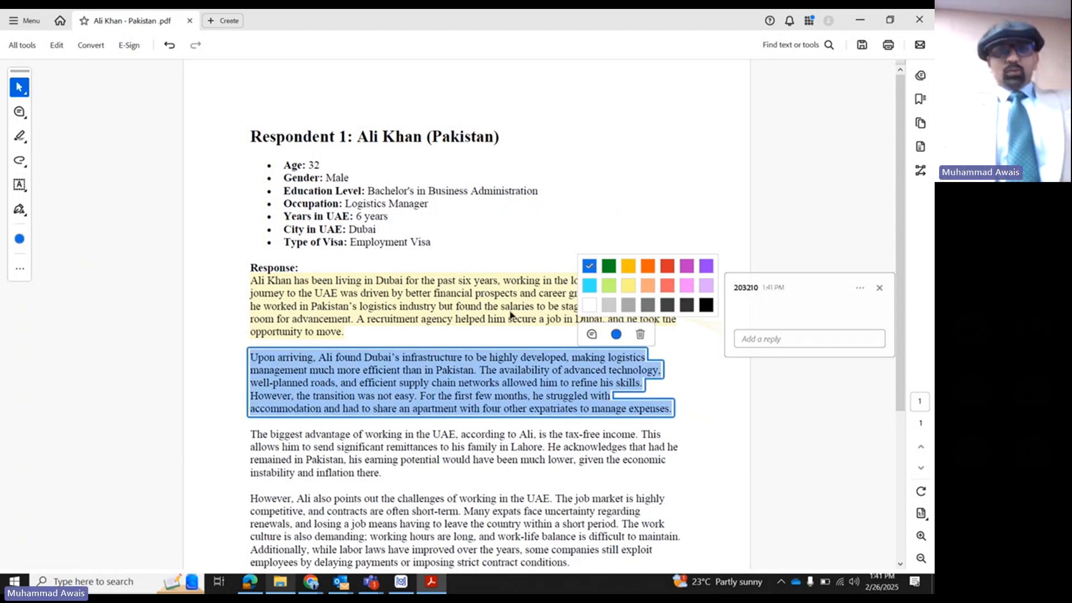
- Highlight the third response paragraph, starting with "The biggest advantage of working in the UAE", in light yellow
scroll(510, 315, "down", 1)
left_click_drag(250, 411, 391, 453)
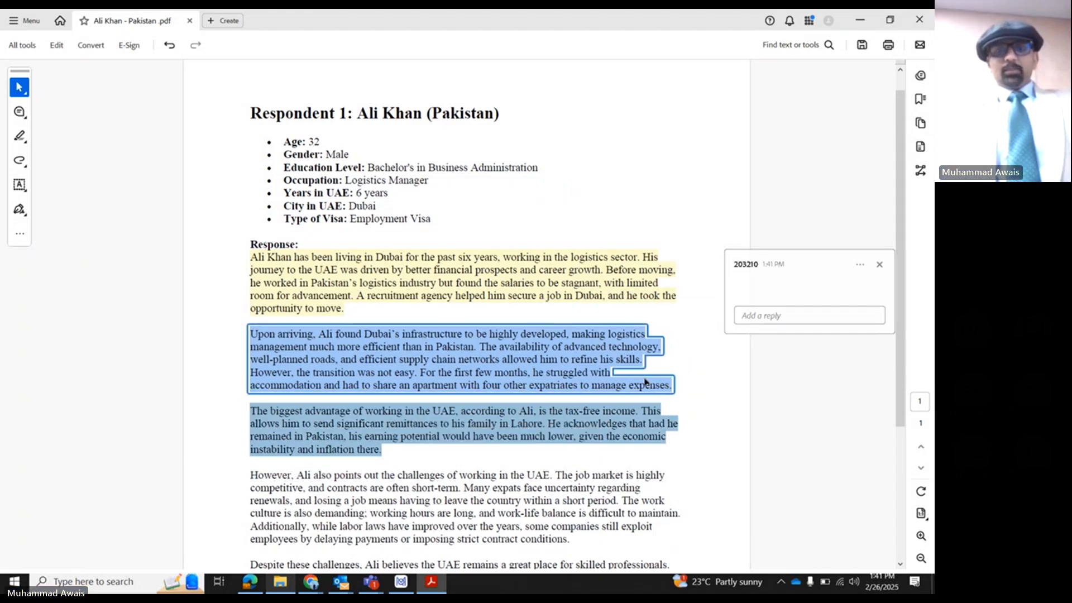
left_click(614, 413)
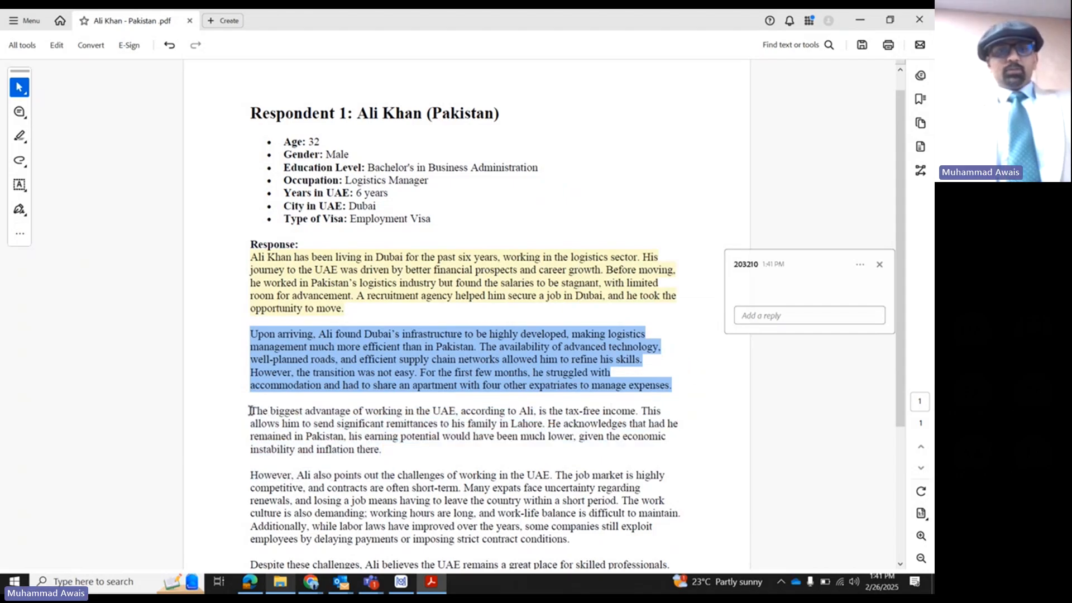
left_click_drag(250, 411, 382, 451)
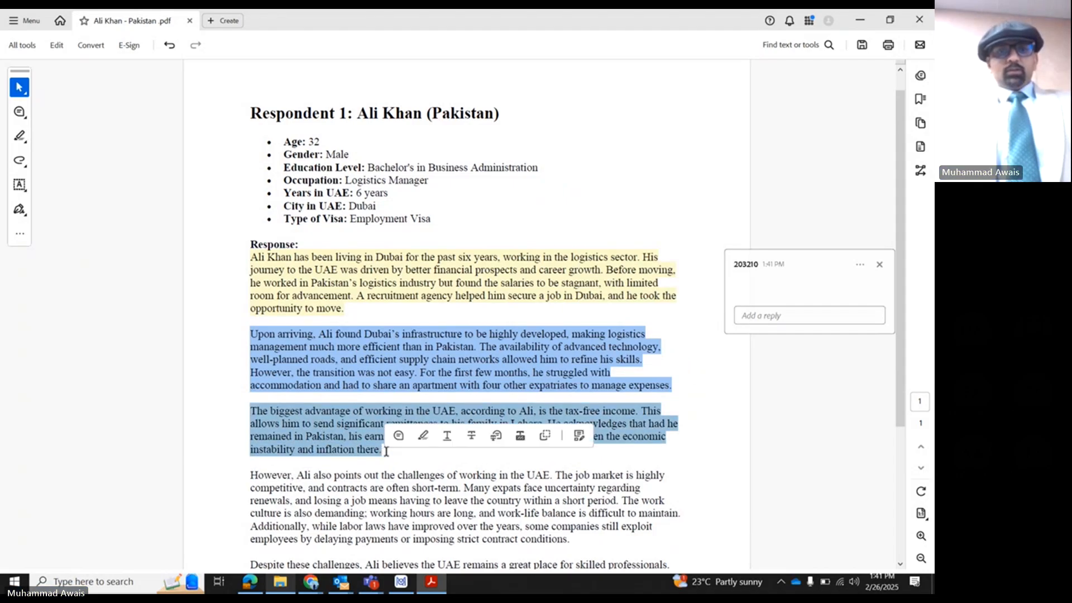
left_click(423, 436)
left_click(435, 424)
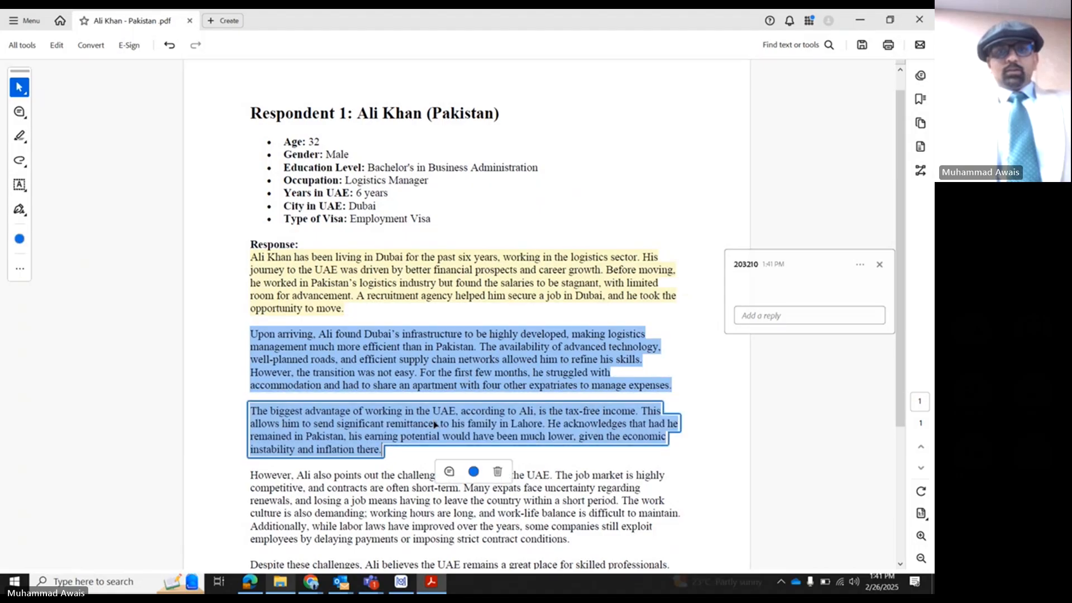
left_click(473, 472)
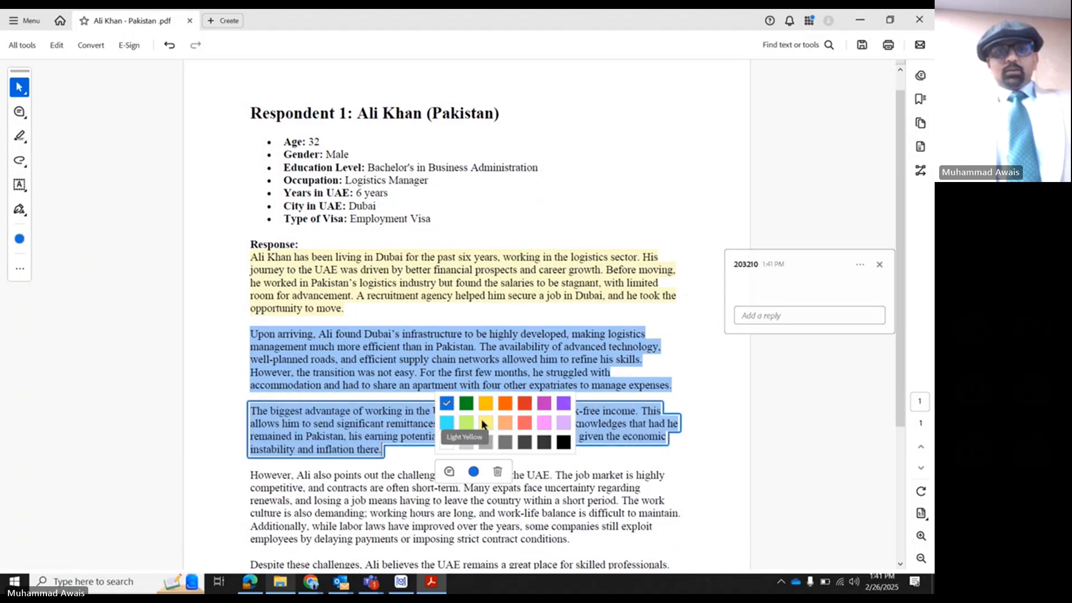
left_click(484, 424)
scroll(614, 404, "down", 2)
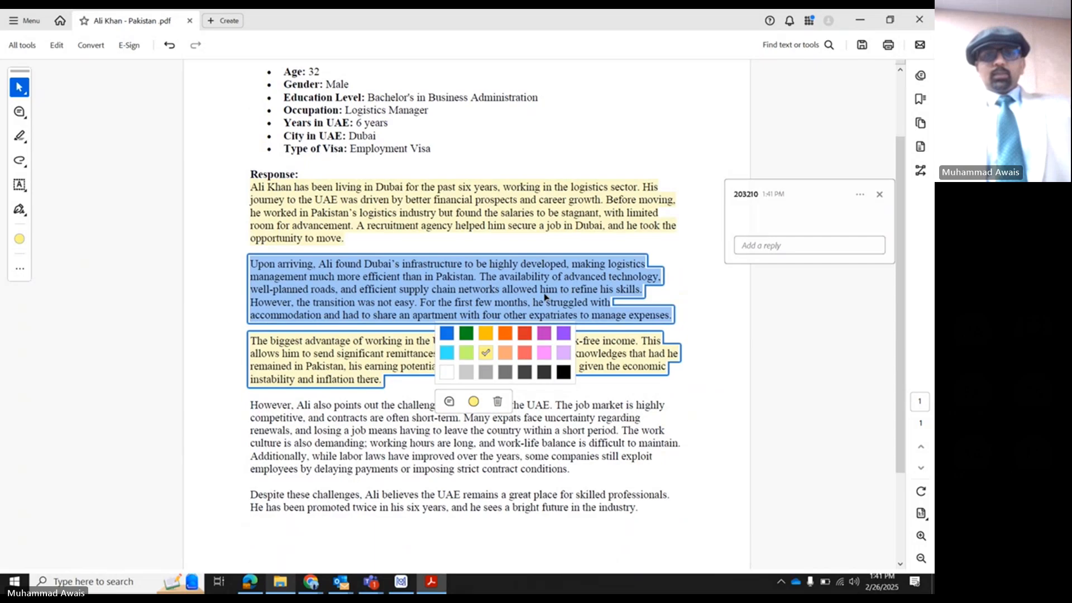
left_click(619, 402)
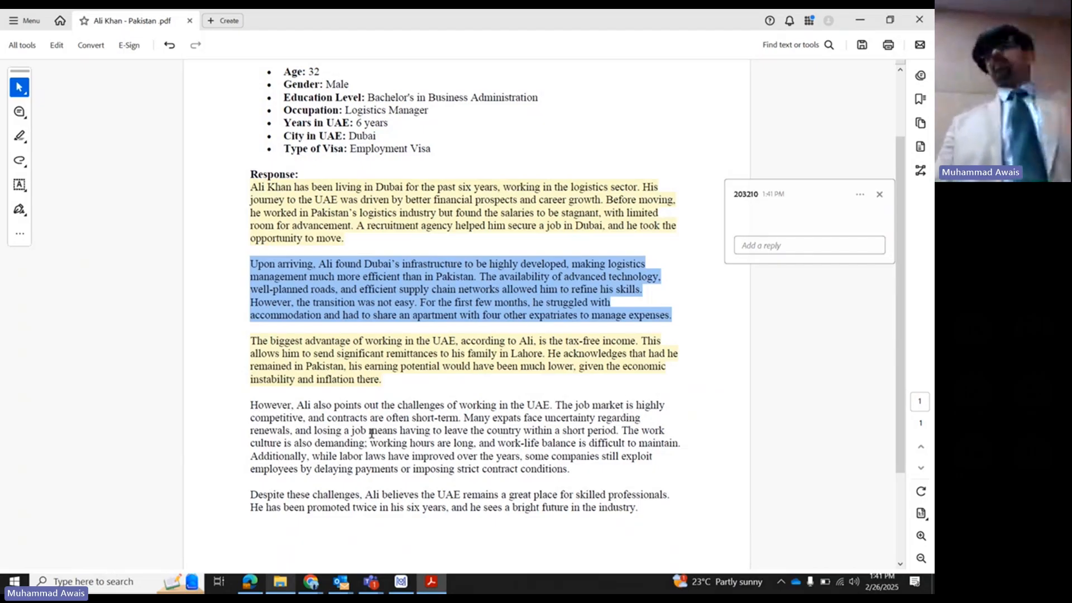
- Highlight the fourth response paragraph, about the challenges of working in the UAE, in light green
scroll(256, 355, "down", 2)
left_click_drag(250, 359, 572, 424)
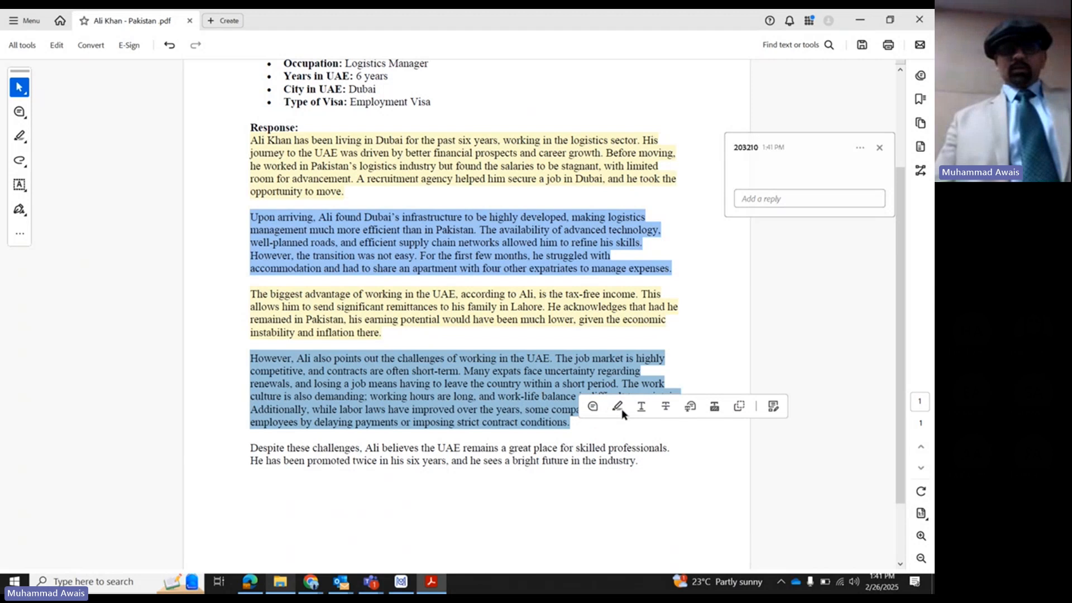
left_click(620, 409)
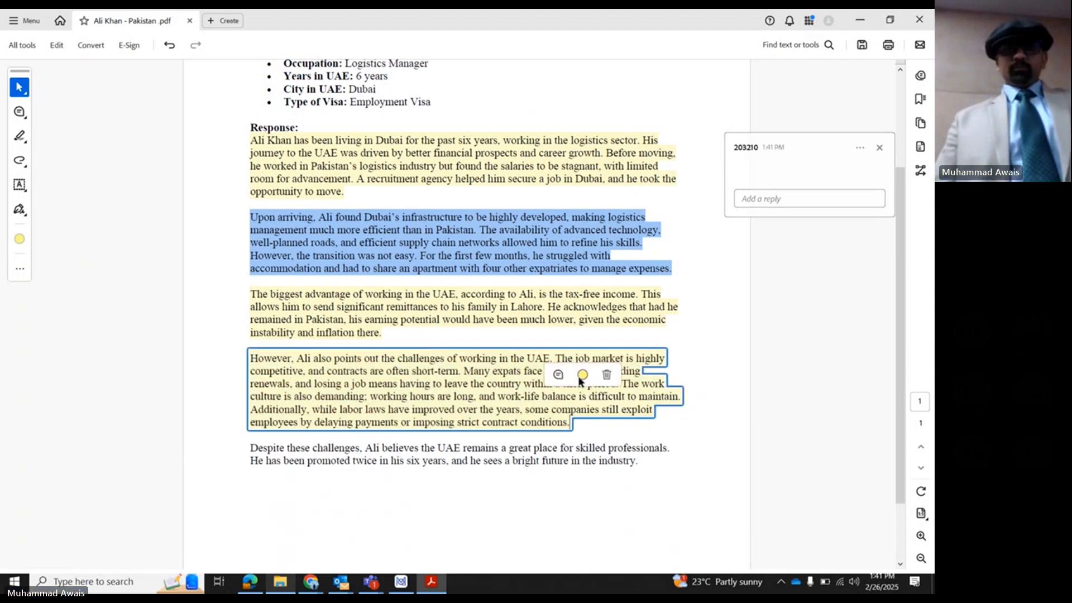
left_click(581, 379)
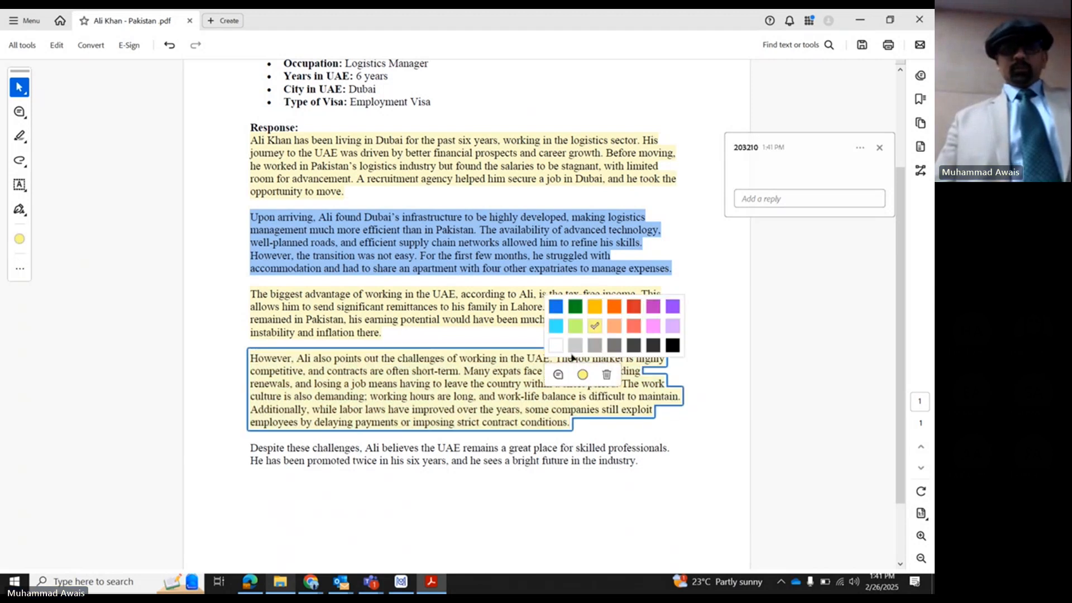
left_click(576, 325)
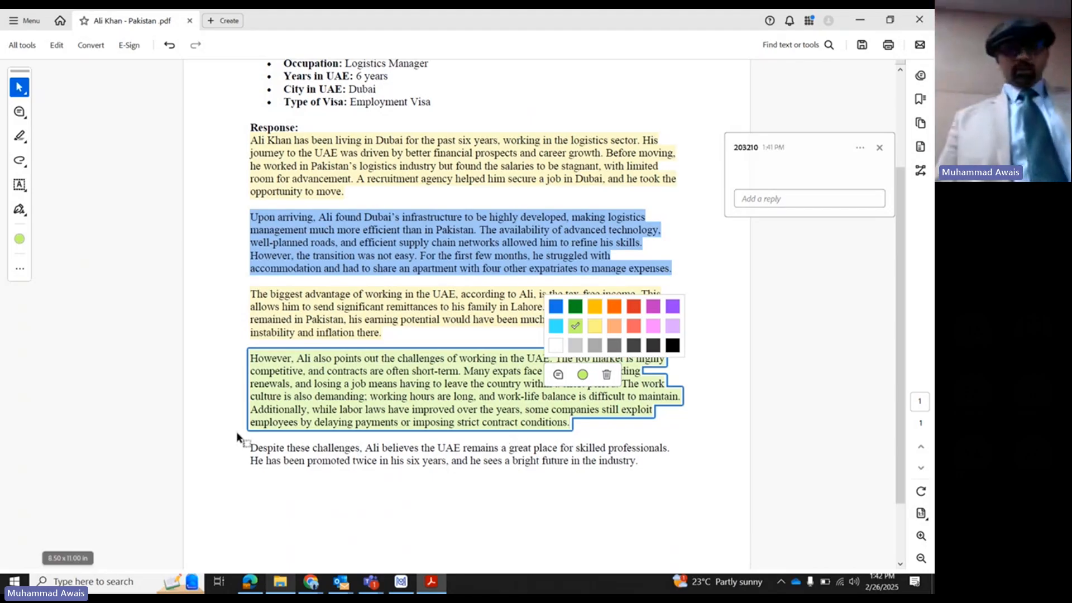
- Highlight the last response paragraph, starting with "Despite these challenges", in light yellow
left_click_drag(245, 444, 697, 459)
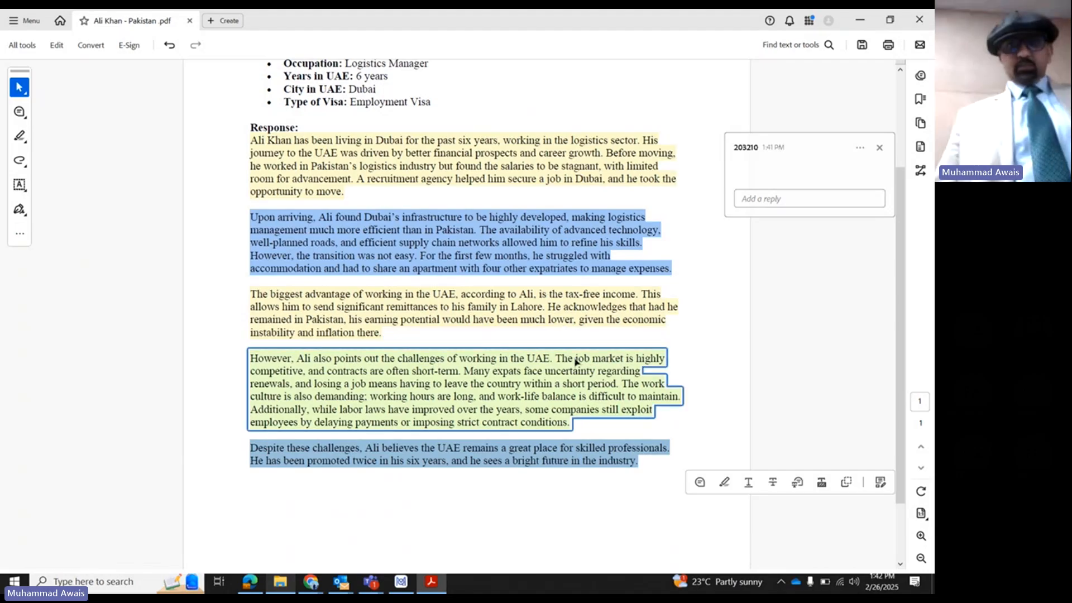
left_click(720, 488)
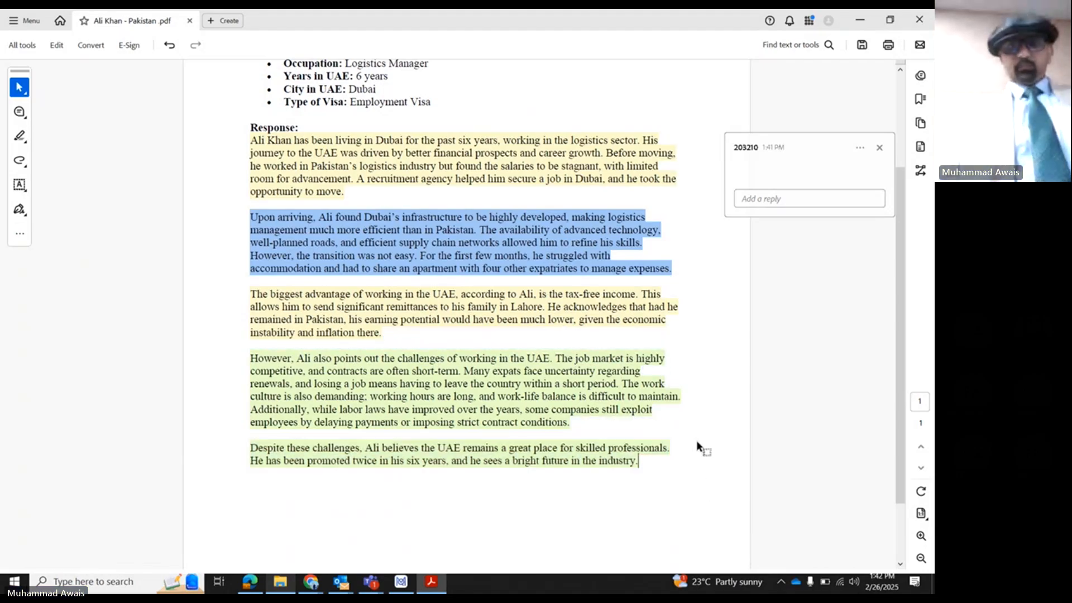
left_click(663, 483)
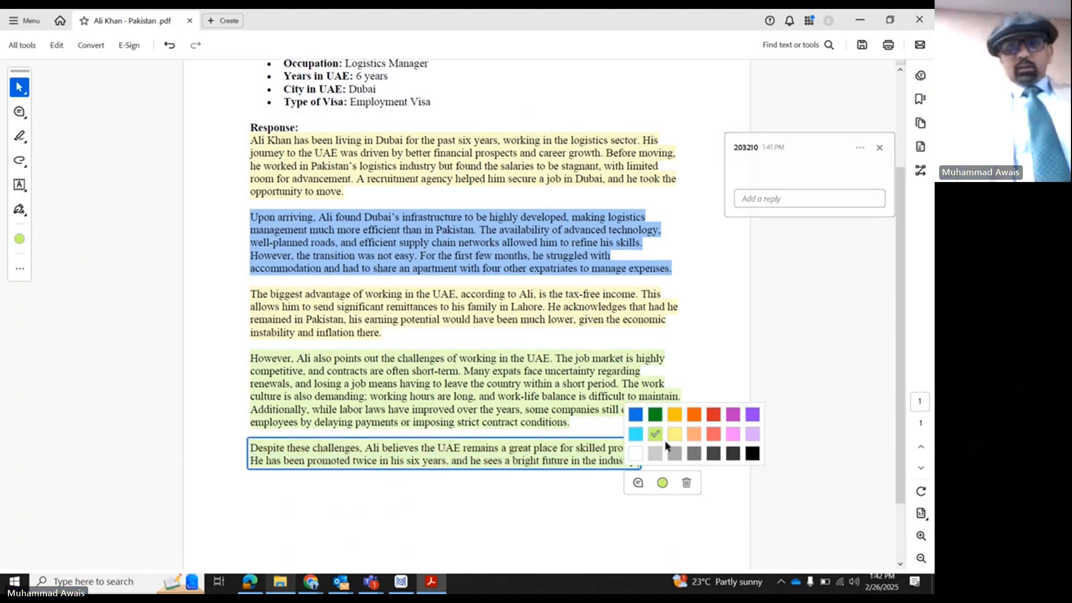
left_click(674, 433)
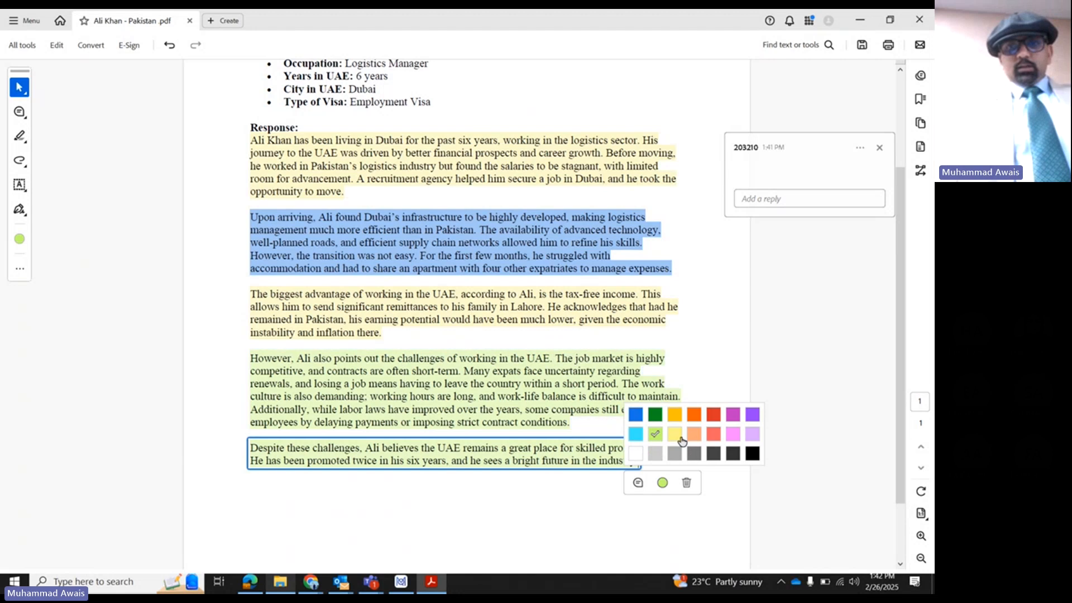
left_click(535, 534)
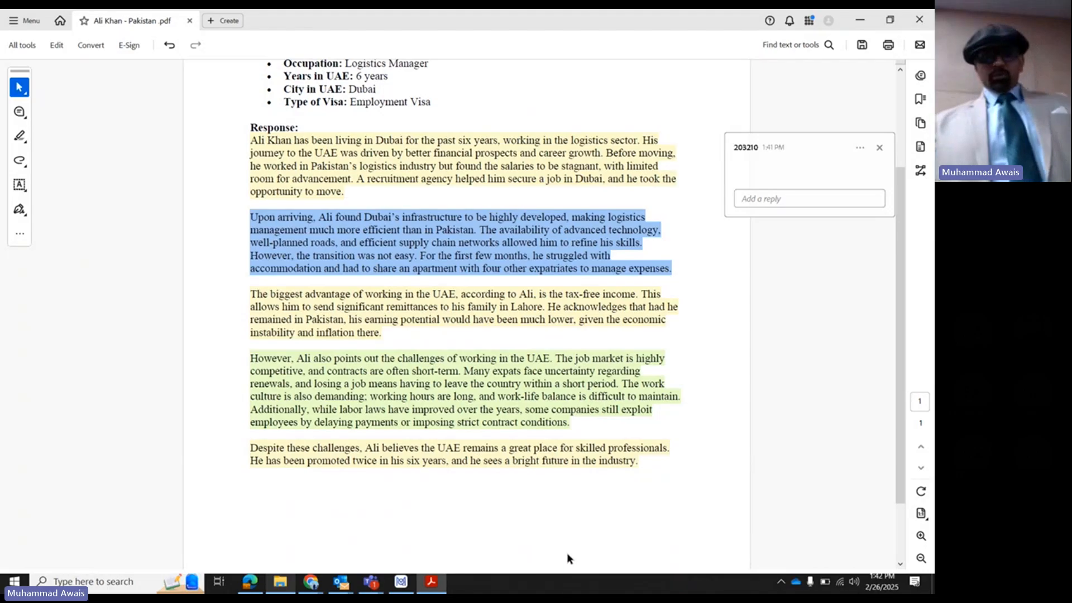
- Save the highlighted interview PDF as a new file named "Colored Coding" in the MaxQDA folder
left_click(19, 21)
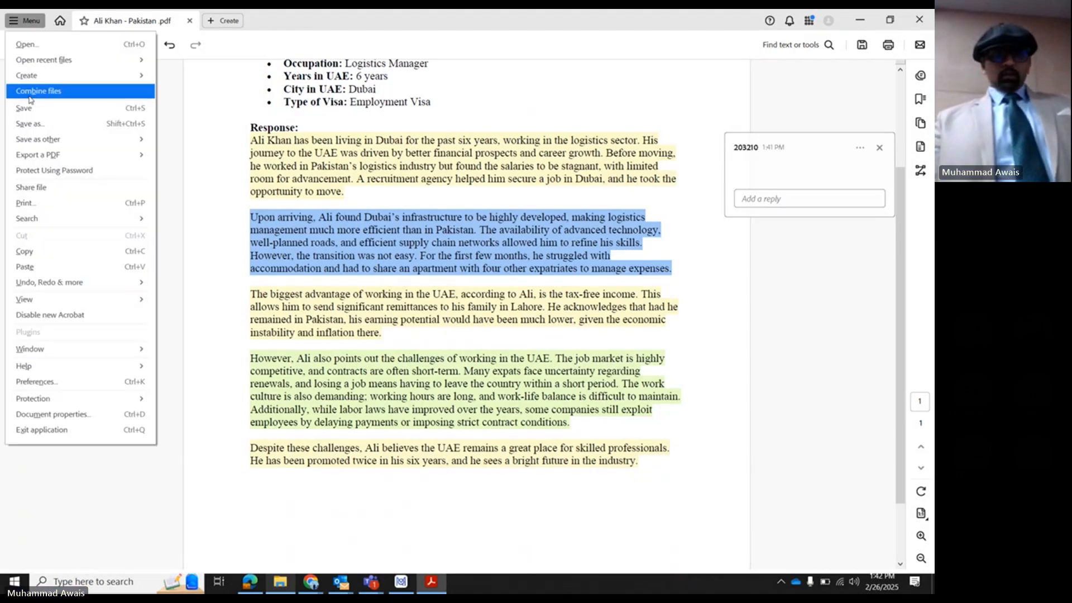
left_click(207, 175)
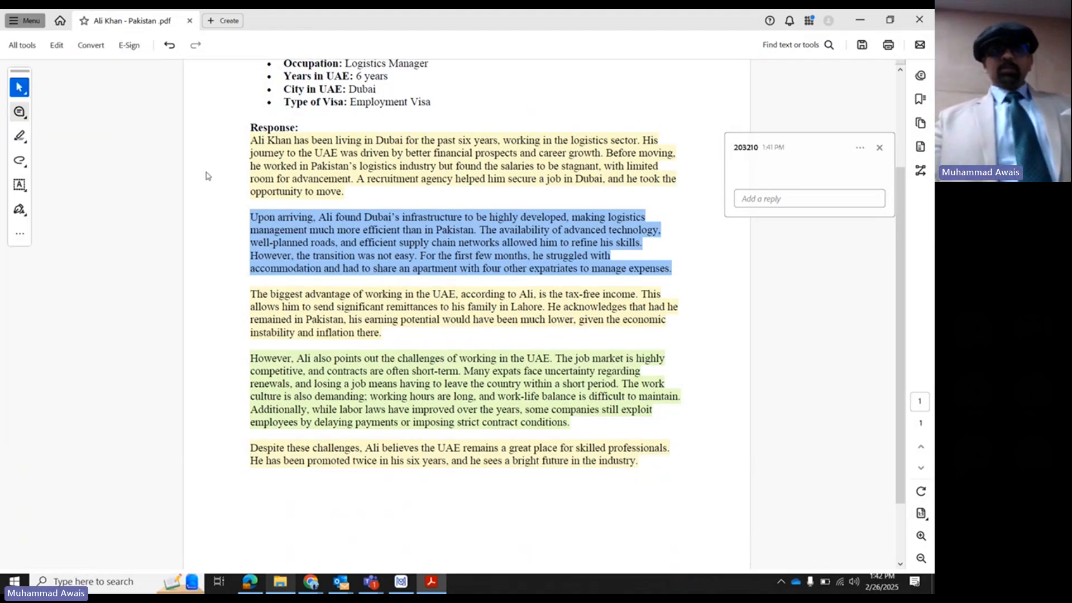
left_click(146, 273)
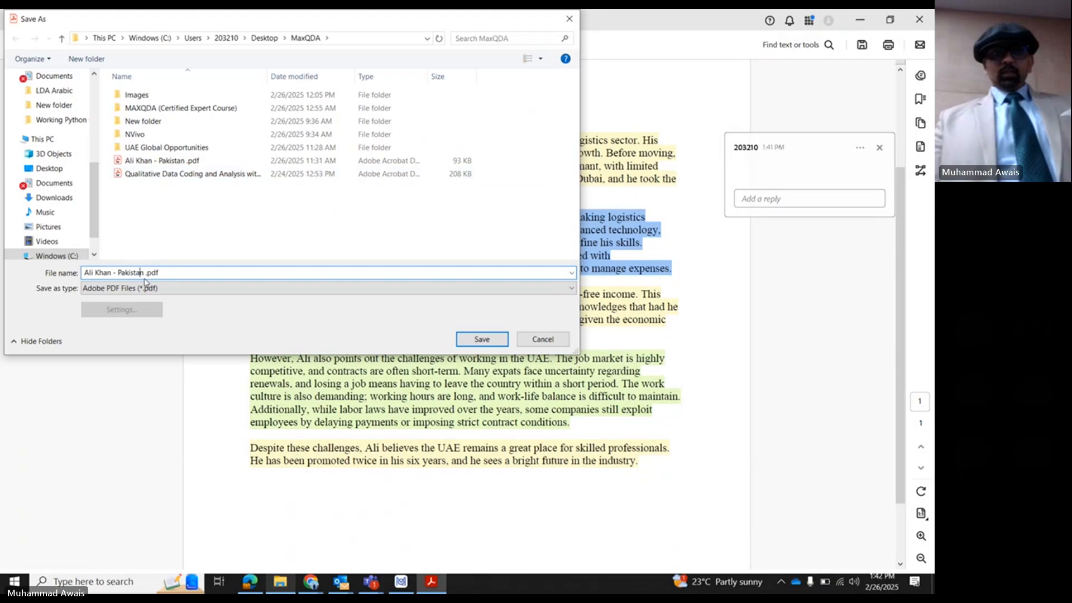
left_click_drag(144, 273, 34, 275)
type("Colored")
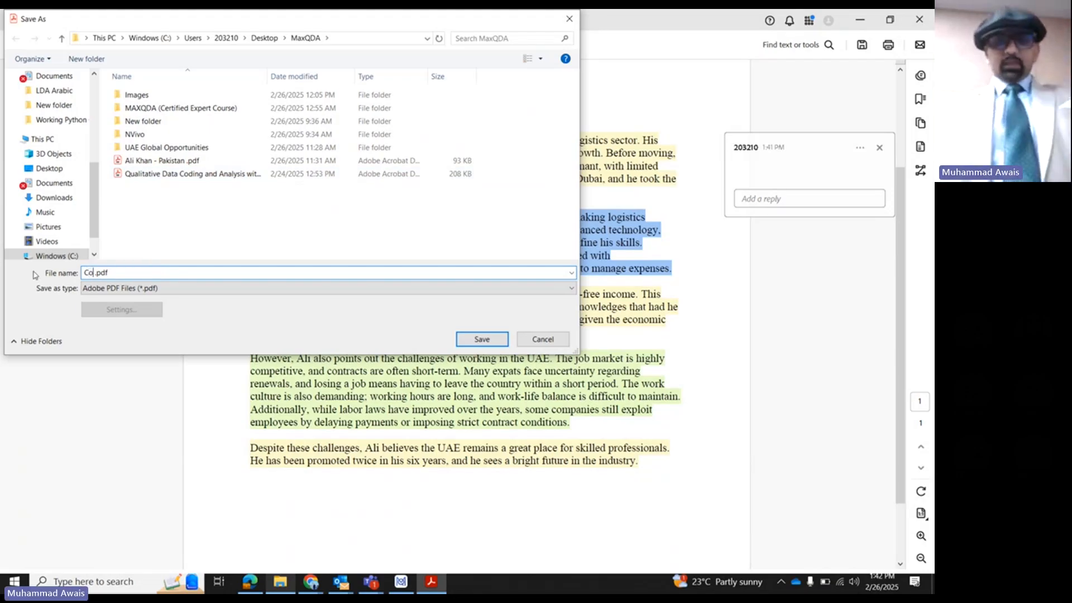
type(" Coding")
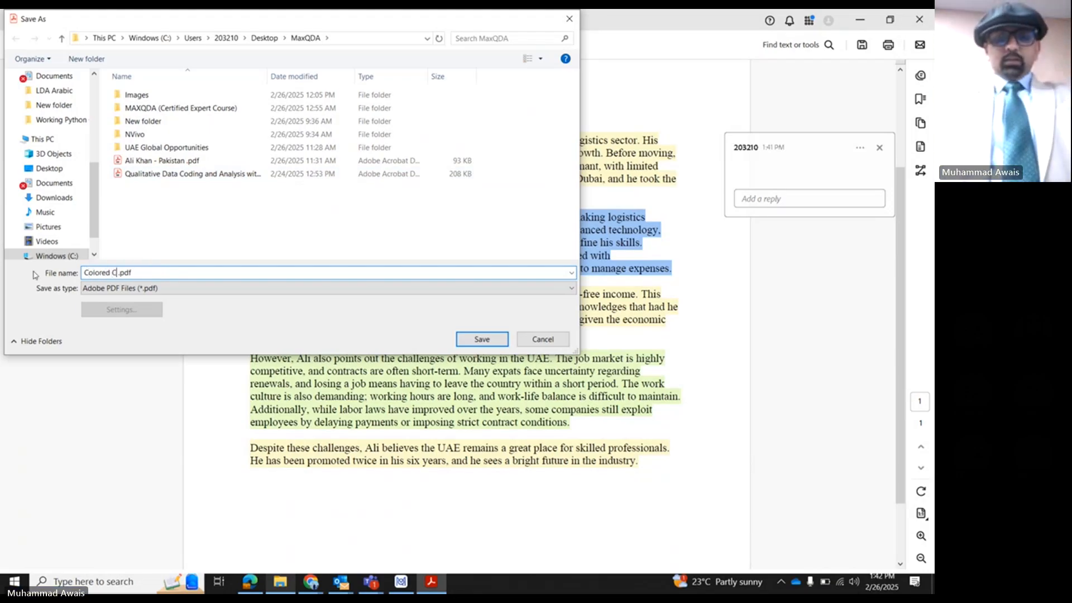
key("Return")
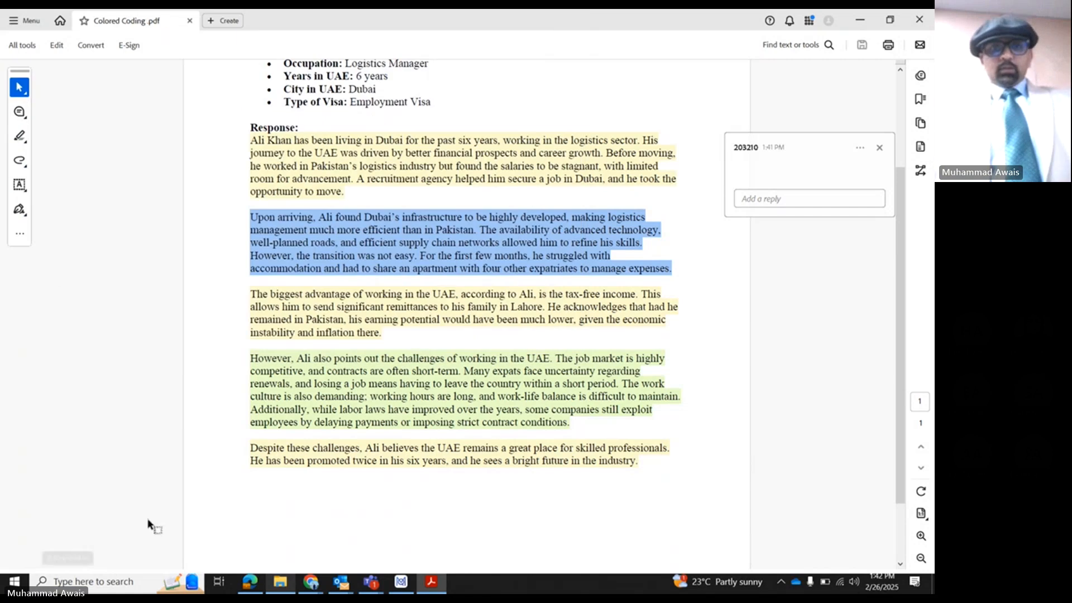
- Locate the saved Colored Coding PDF in its folder, switch to MAXQDA, and import it into the College of Communication project
left_click(280, 581)
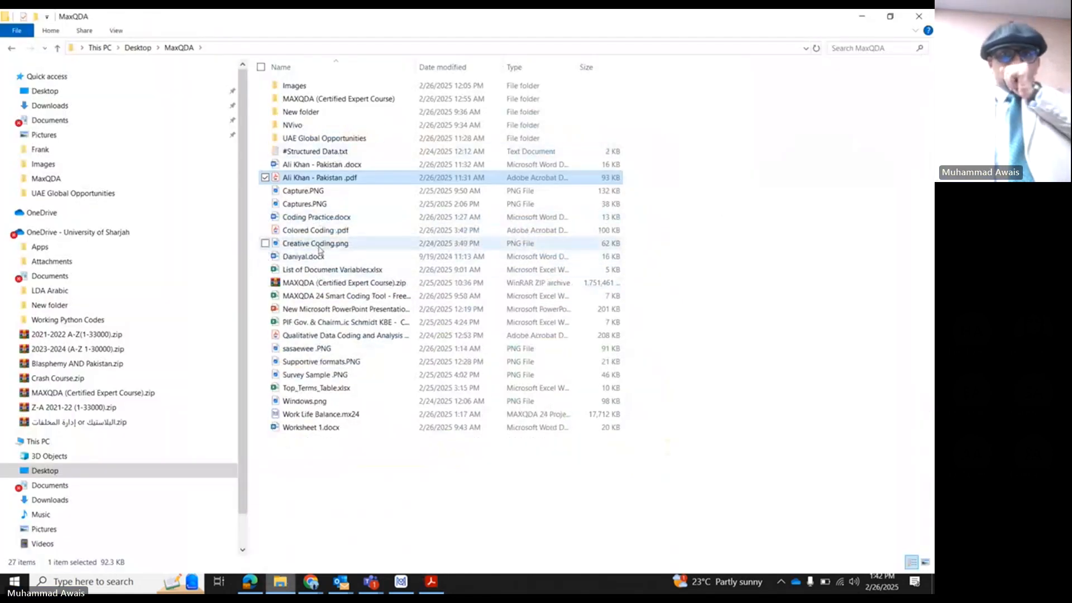
left_click(316, 231)
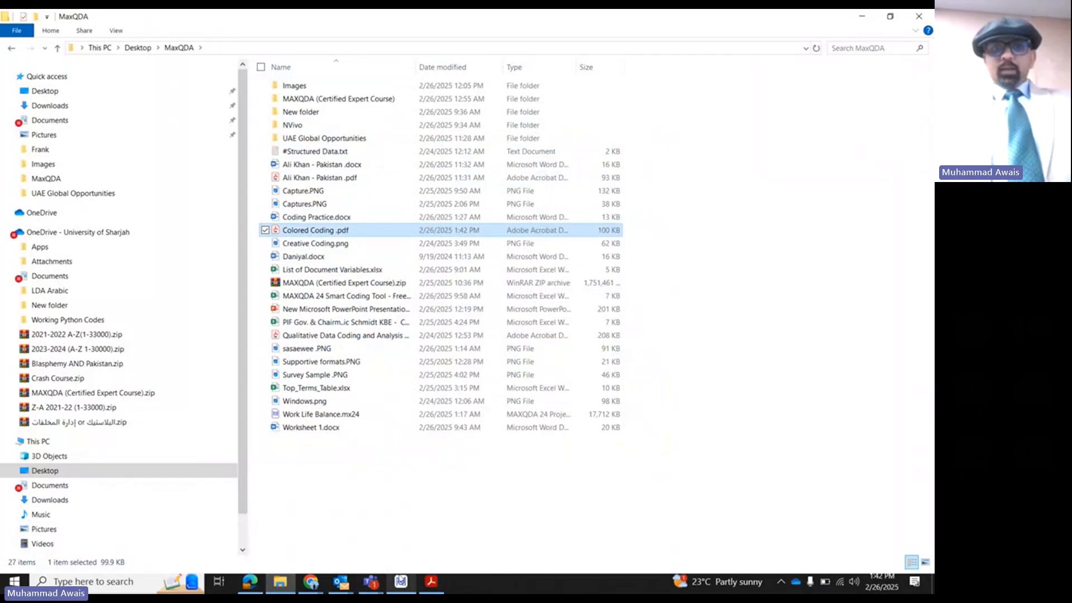
left_click(400, 581)
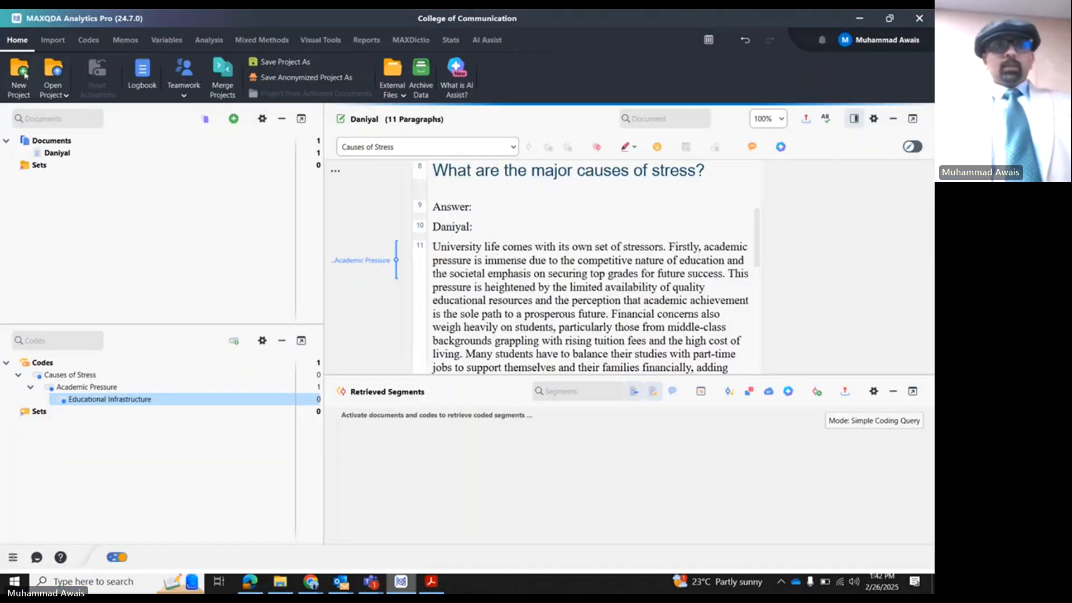
left_click(53, 40)
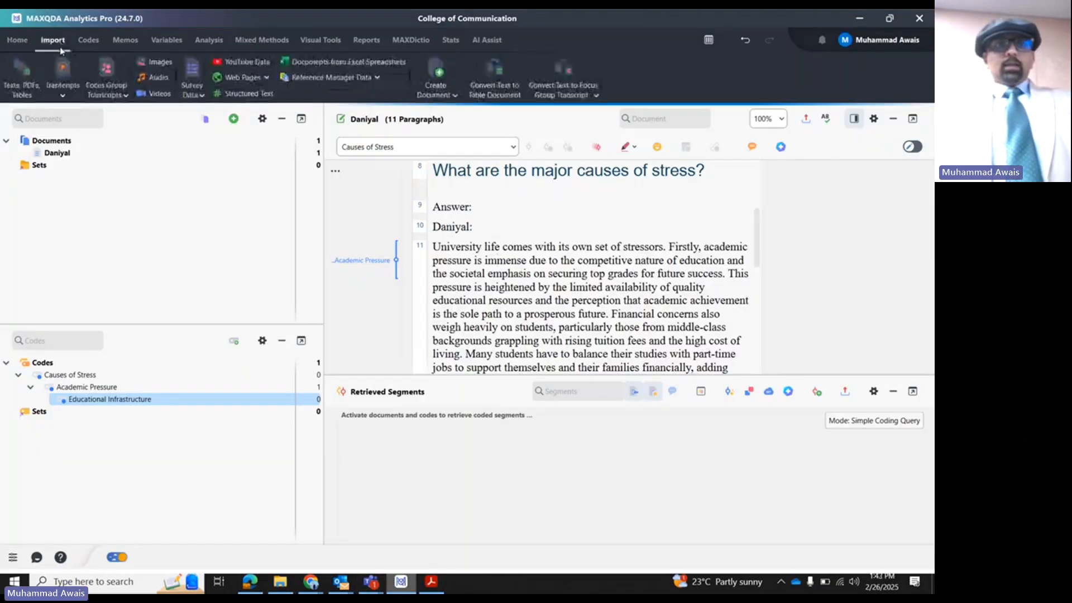
left_click(23, 76)
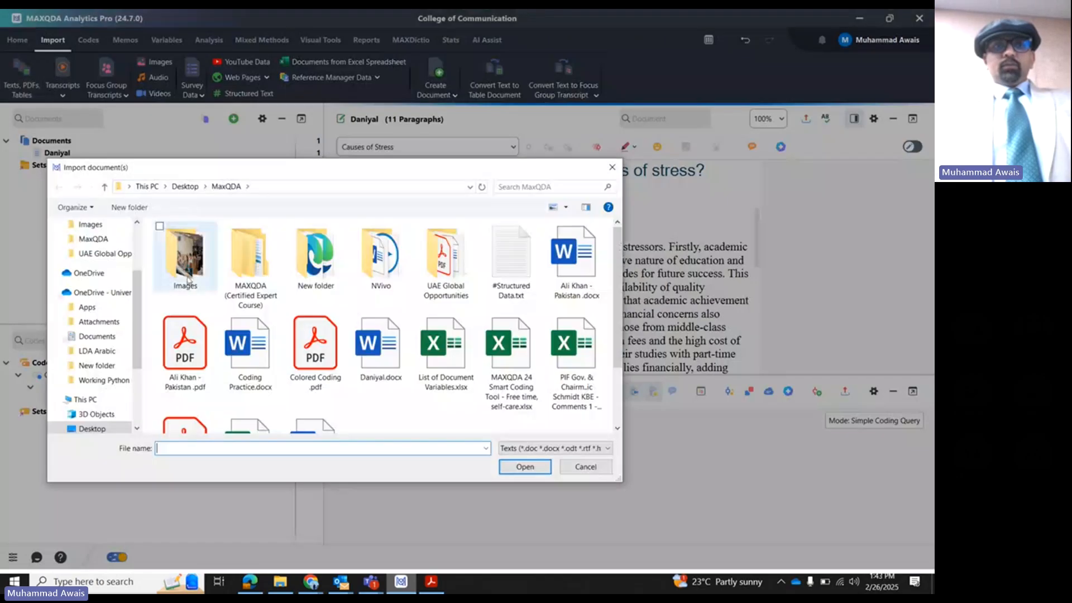
double_click(315, 356)
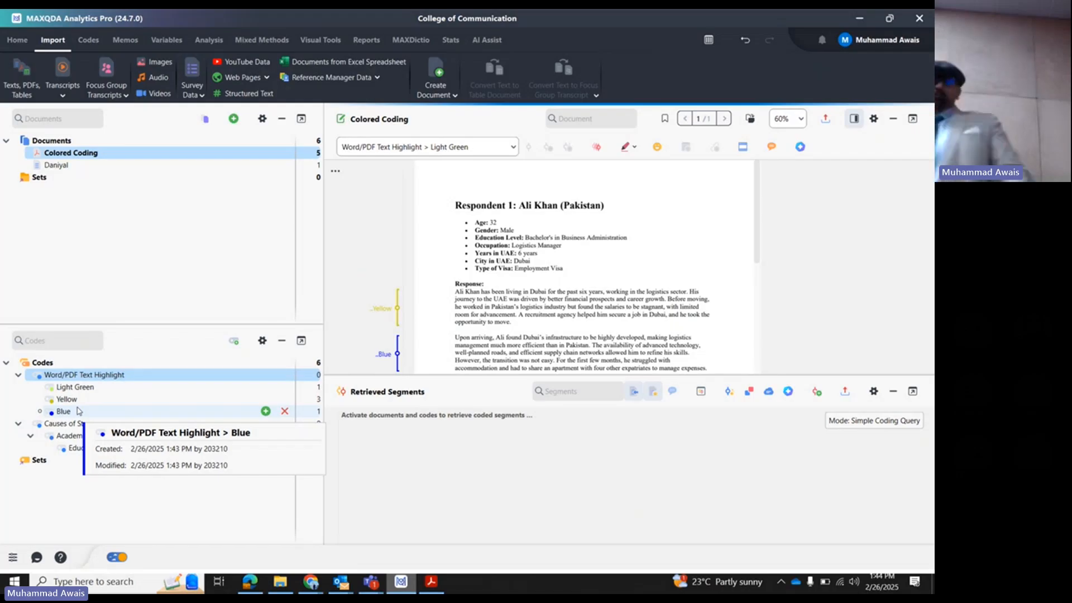
- Try to launch NVivo by searching the computer for "nv"
left_click(8, 581)
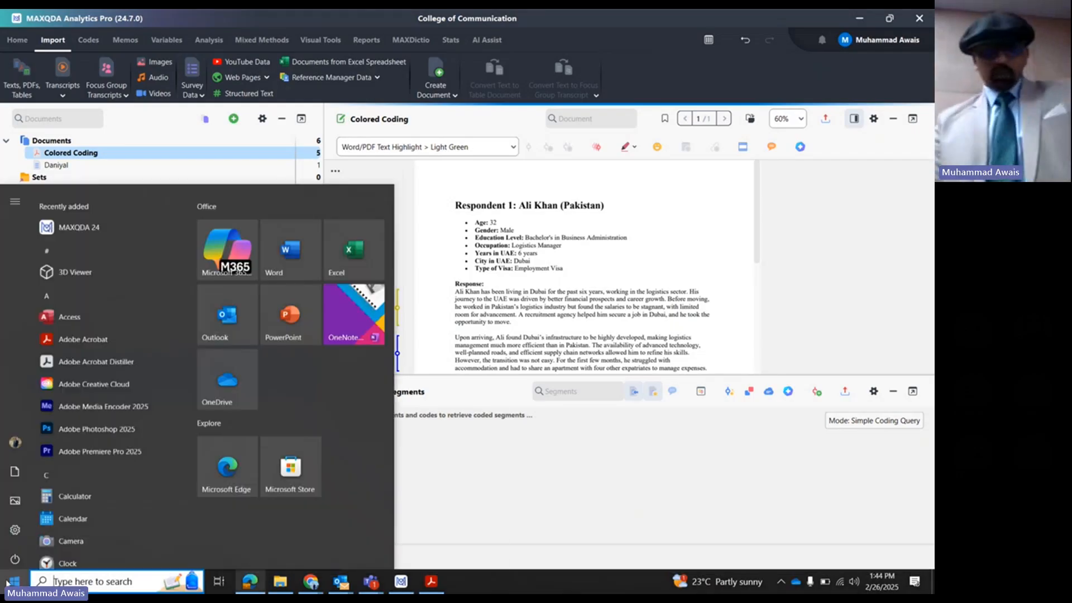
type("nv")
left_click(66, 274)
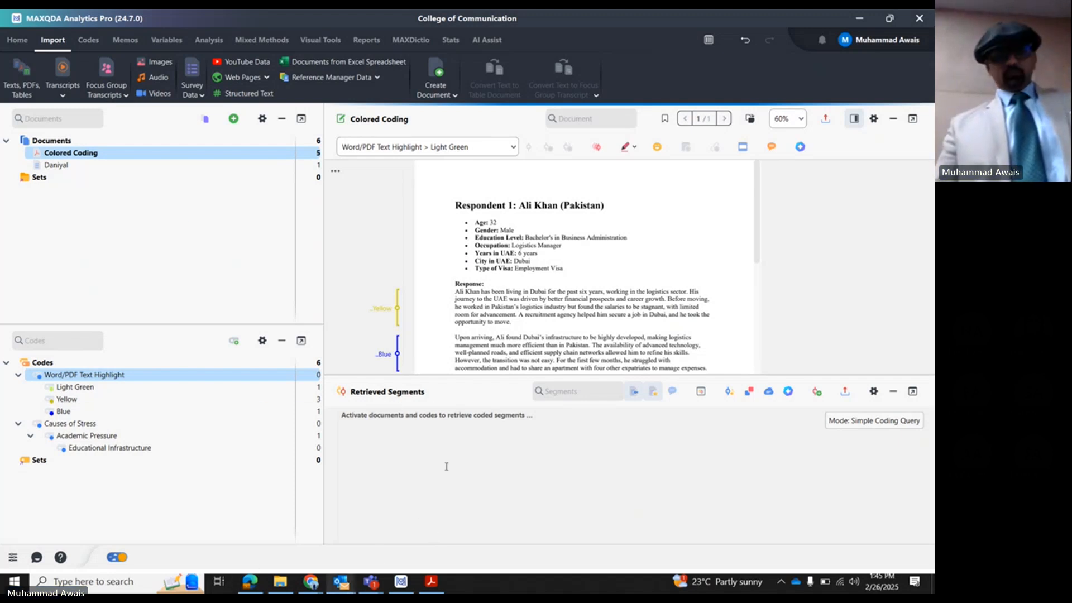
- Launch NVivo with a search for "nv" and open the second project in its recent projects
left_click(15, 581)
type("nv")
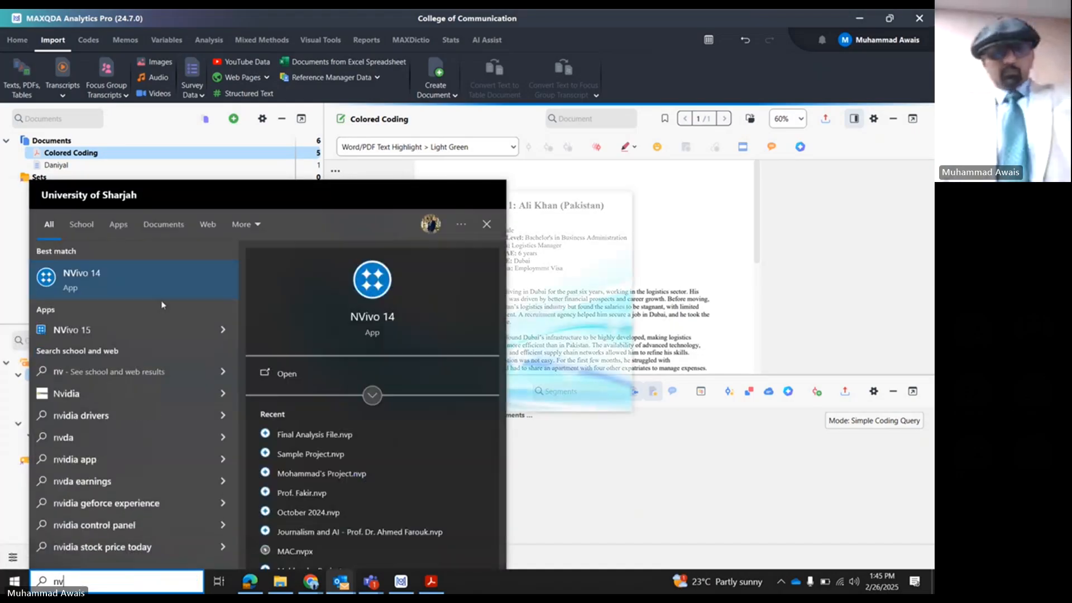
left_click(166, 283)
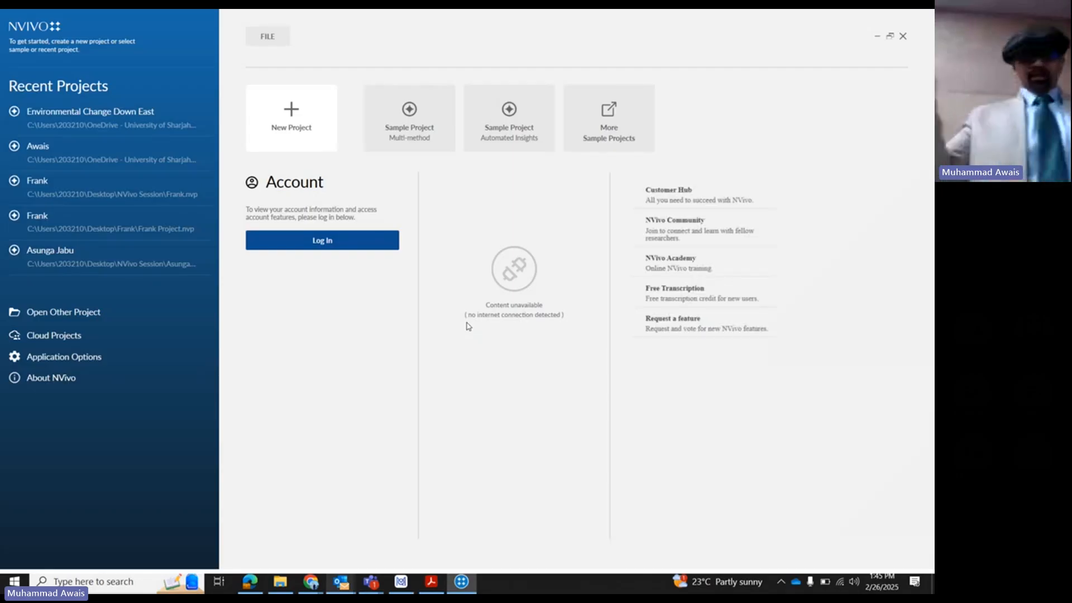
left_click(53, 149)
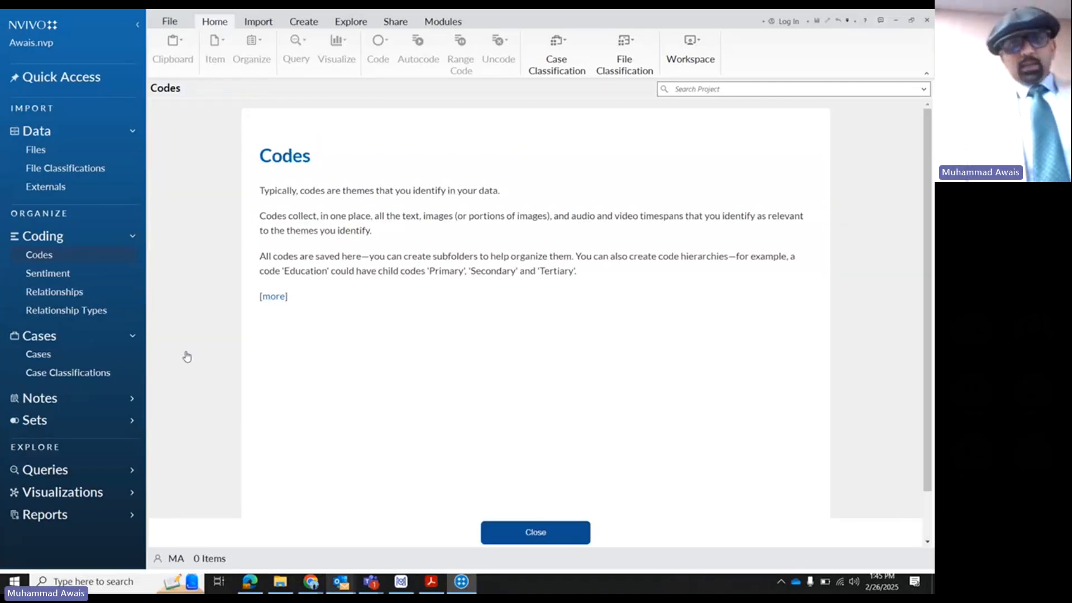
- Import Colored Coding .pdf from the MaxQDA desktop folder into the NVivo project's files, keeping its name and default properties
left_click(56, 167)
left_click(63, 150)
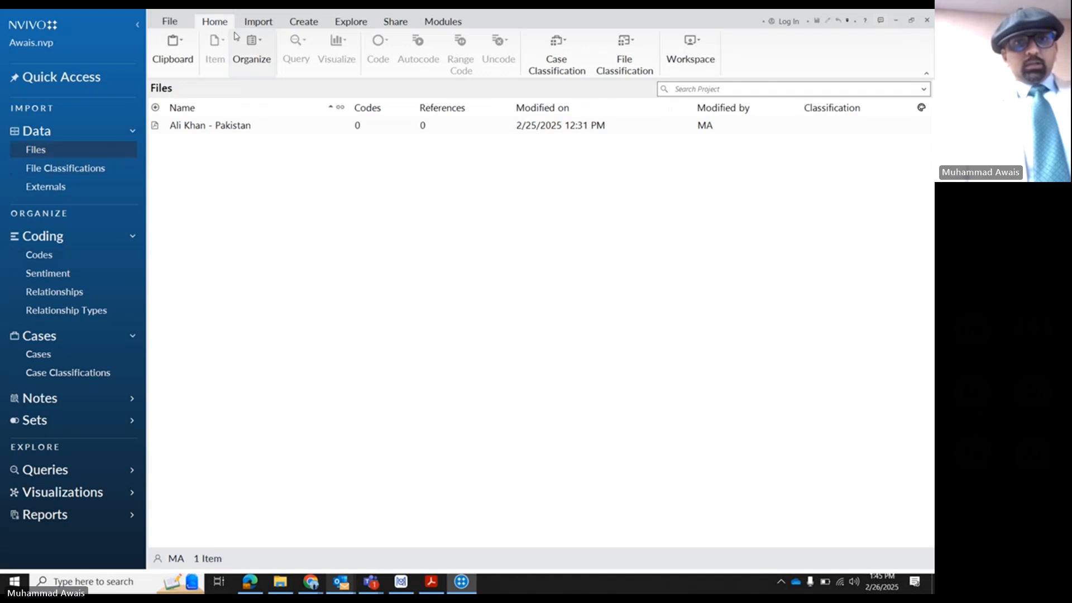
left_click(256, 22)
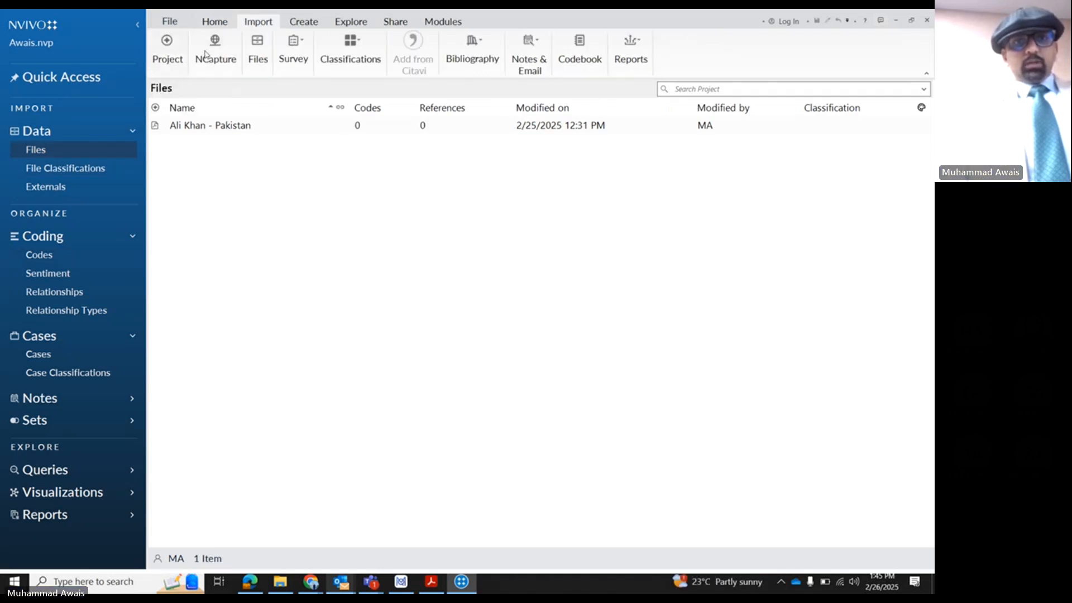
left_click(257, 53)
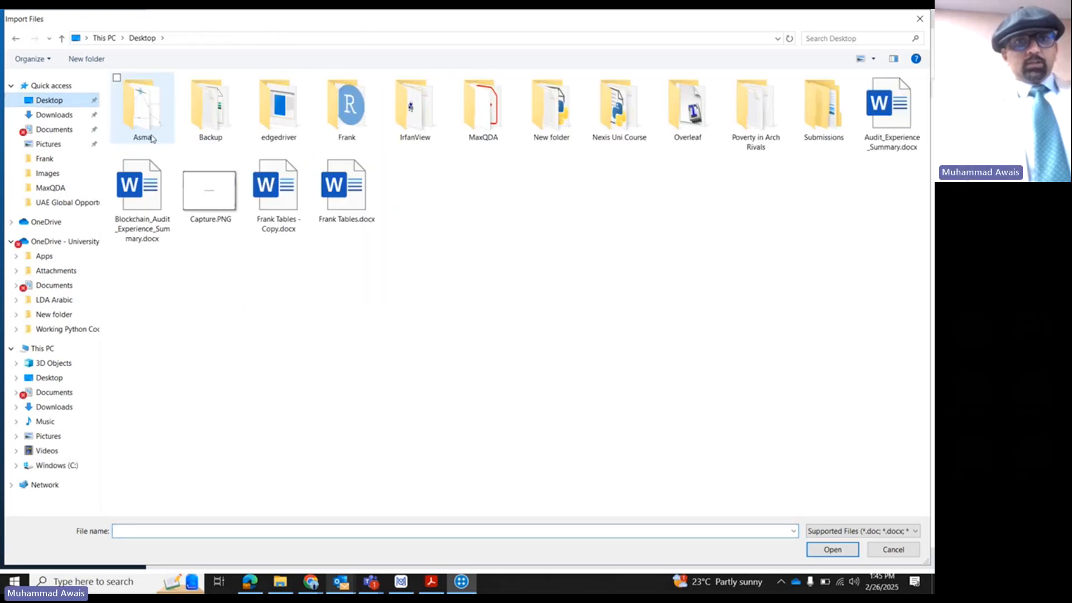
double_click(494, 96)
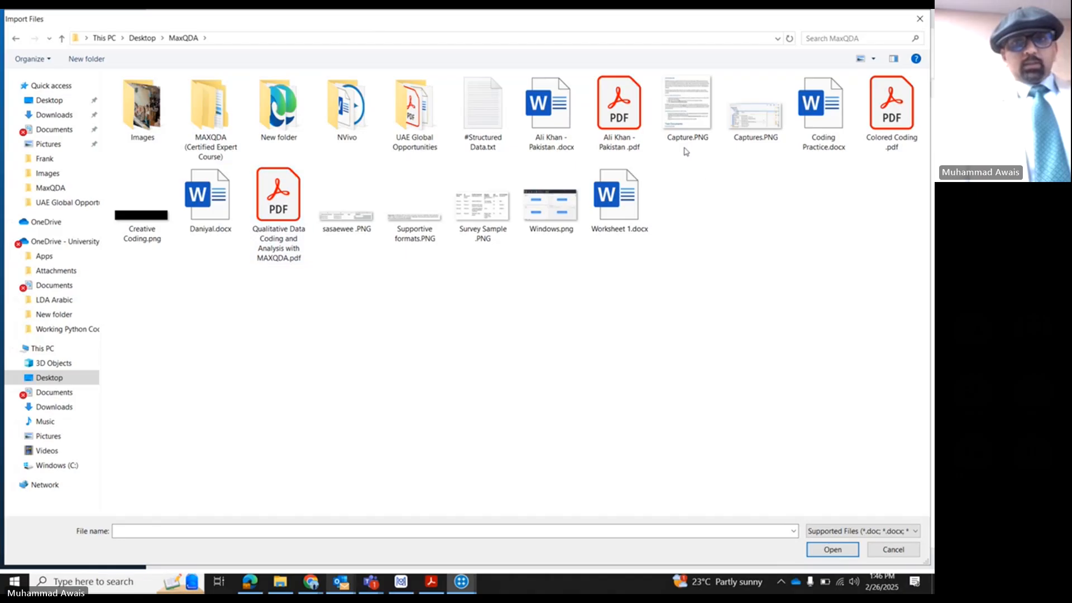
double_click(891, 120)
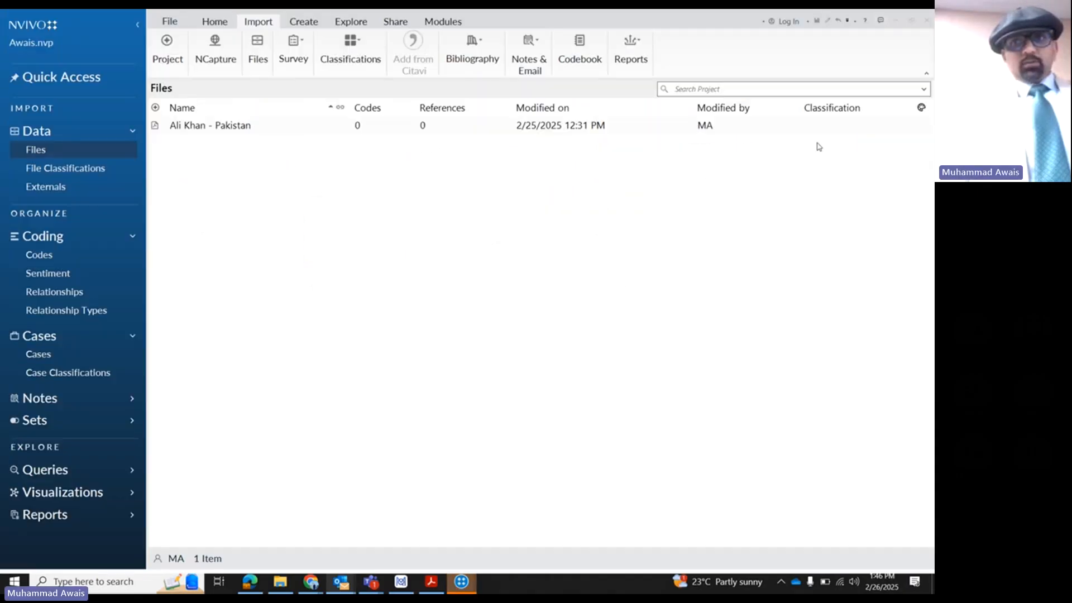
left_click(510, 269)
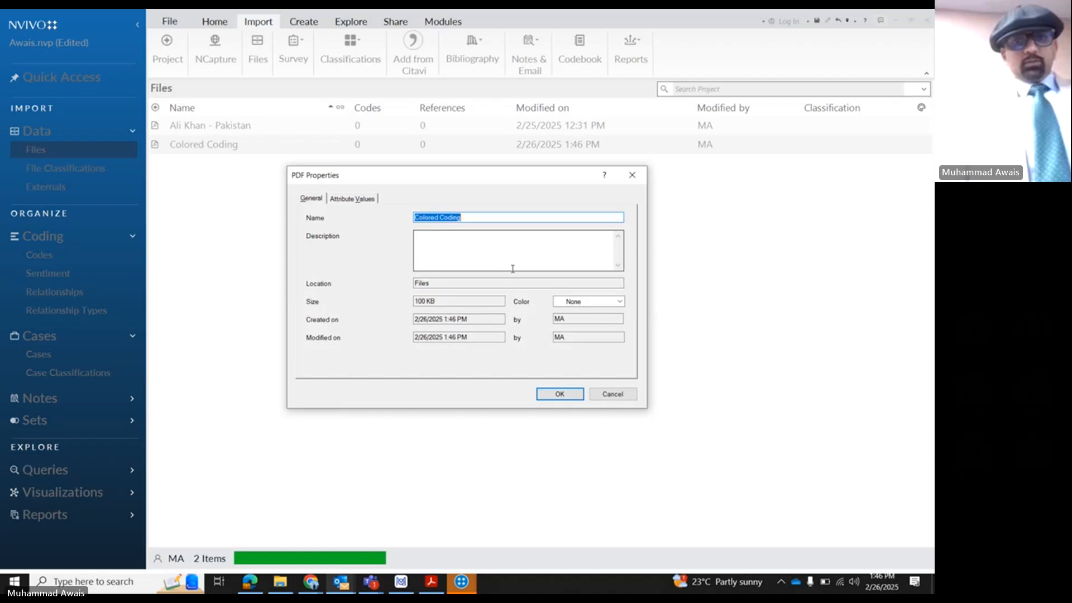
left_click(545, 394)
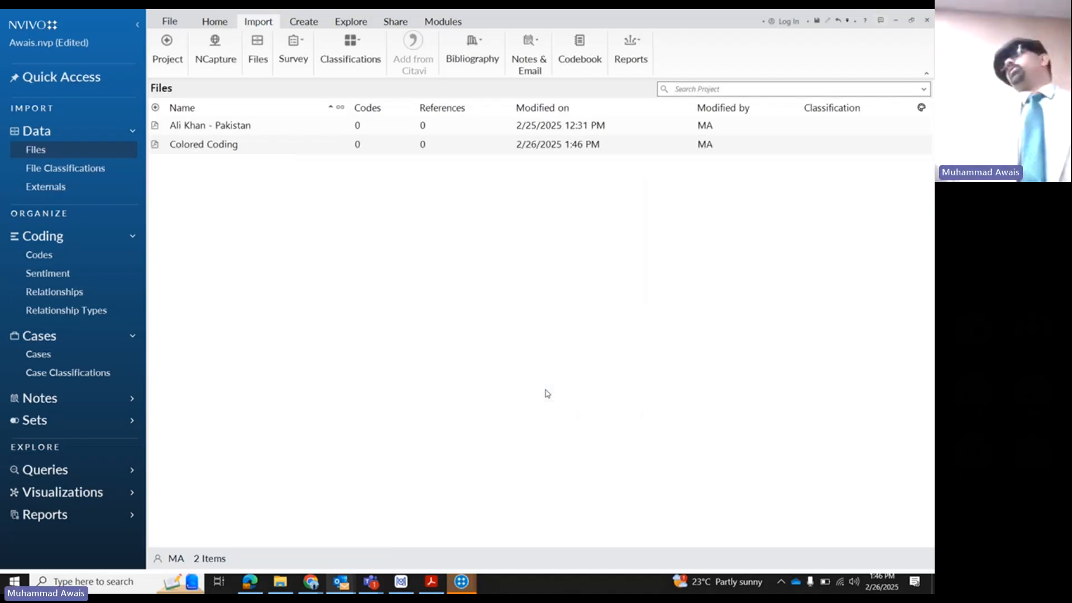
- Open the imported Colored Coding PDF in NVivo and examine the highlighted first response paragraph for coding
left_click(192, 148)
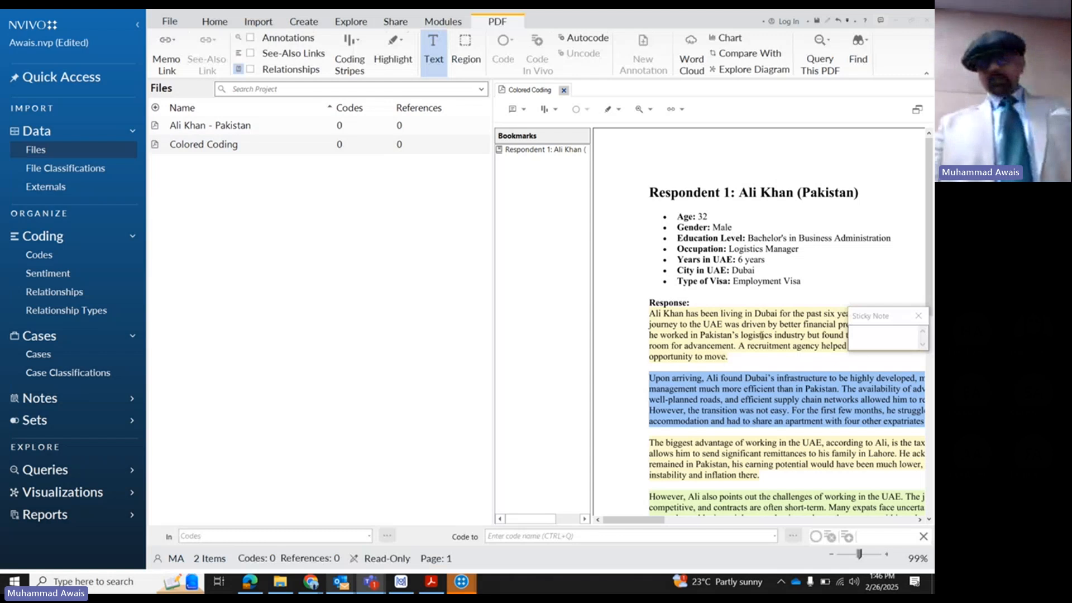
left_click_drag(648, 313, 660, 368)
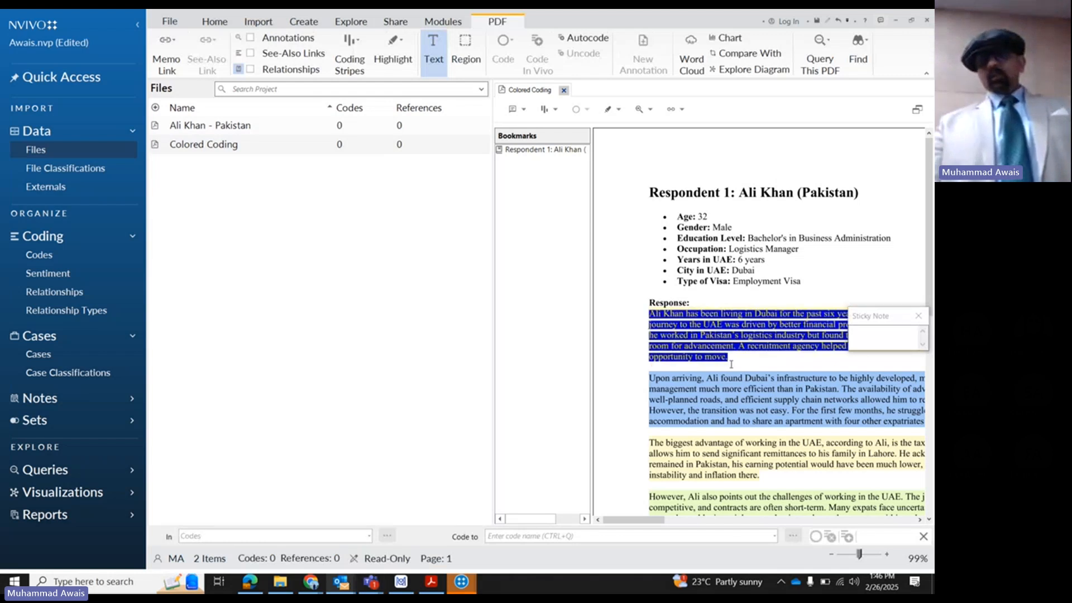
left_click(627, 303)
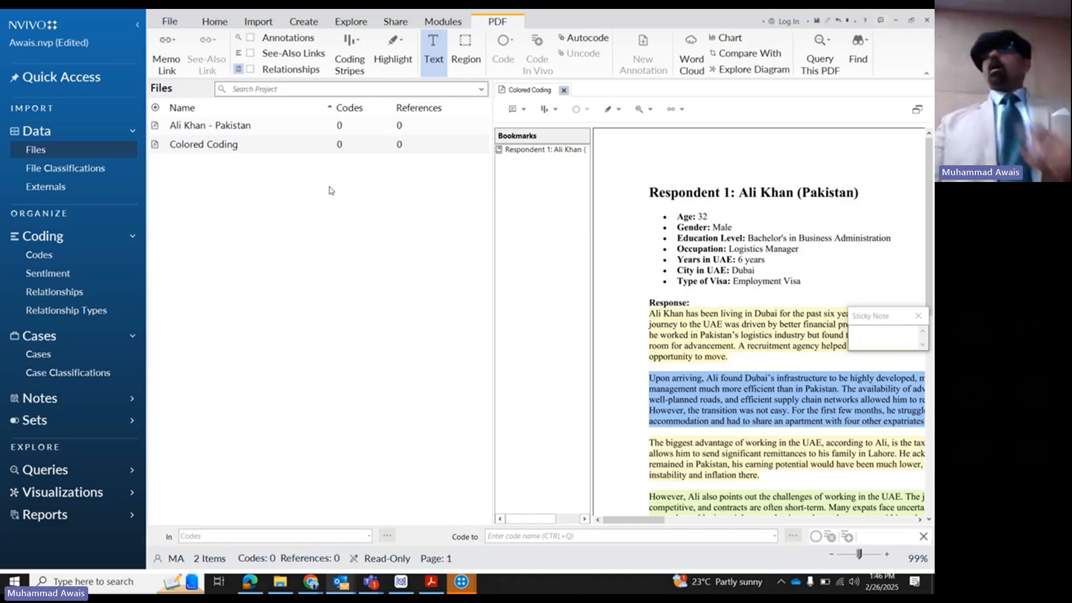
- Examine the Autocode Wizard options for the Colored Coding PDF, including "Use existing coding patterns", and leave without autocoding
right_click(192, 148)
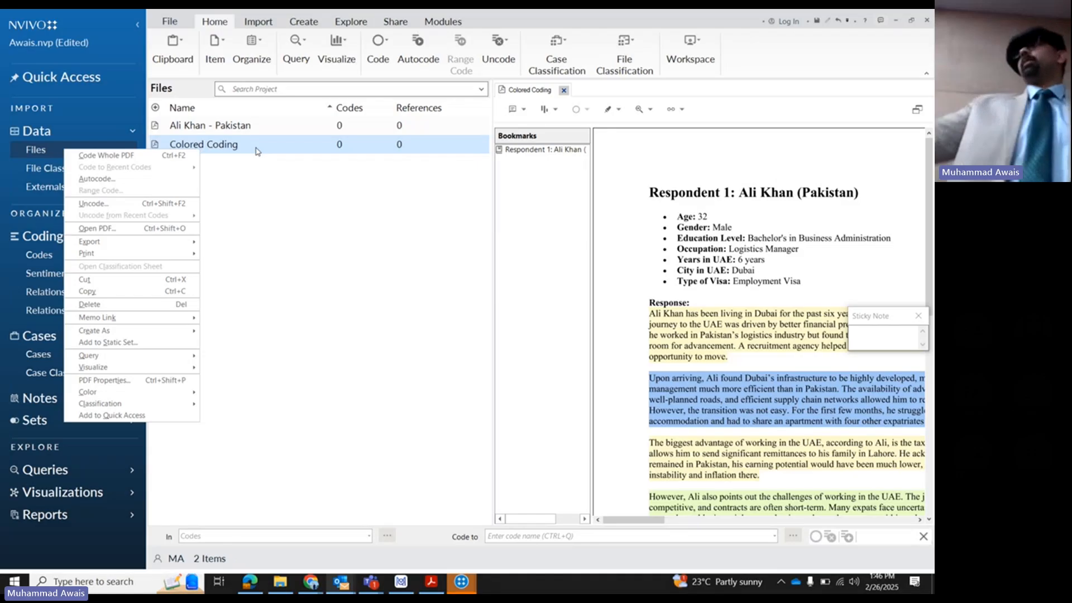
left_click(167, 179)
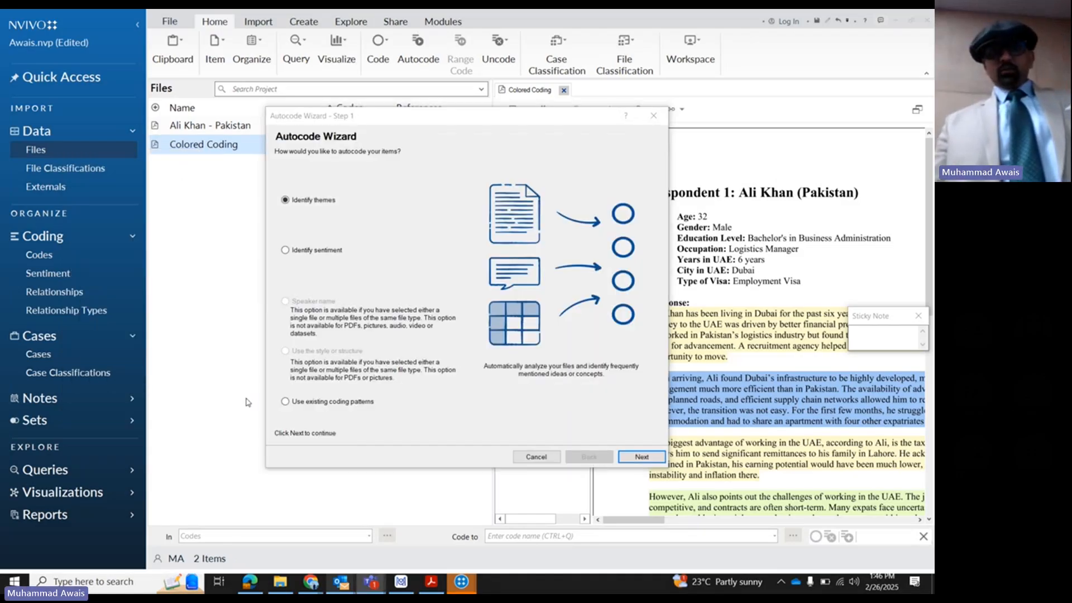
left_click(335, 402)
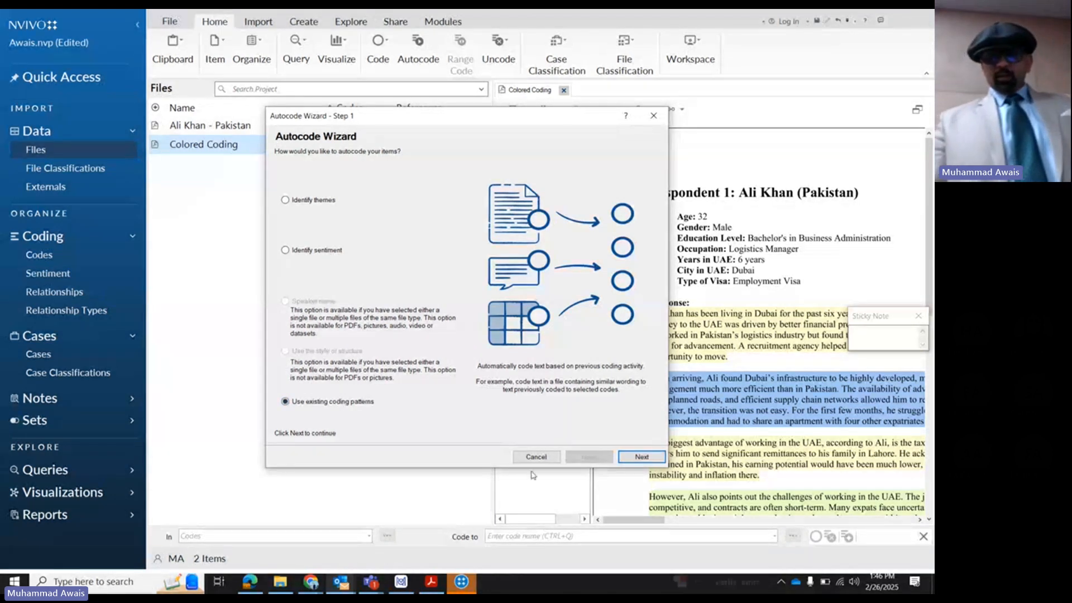
left_click(534, 456)
- Switch back to MAXQDA, examine the emoticode symbols available for coding, and close the palette
left_click(401, 582)
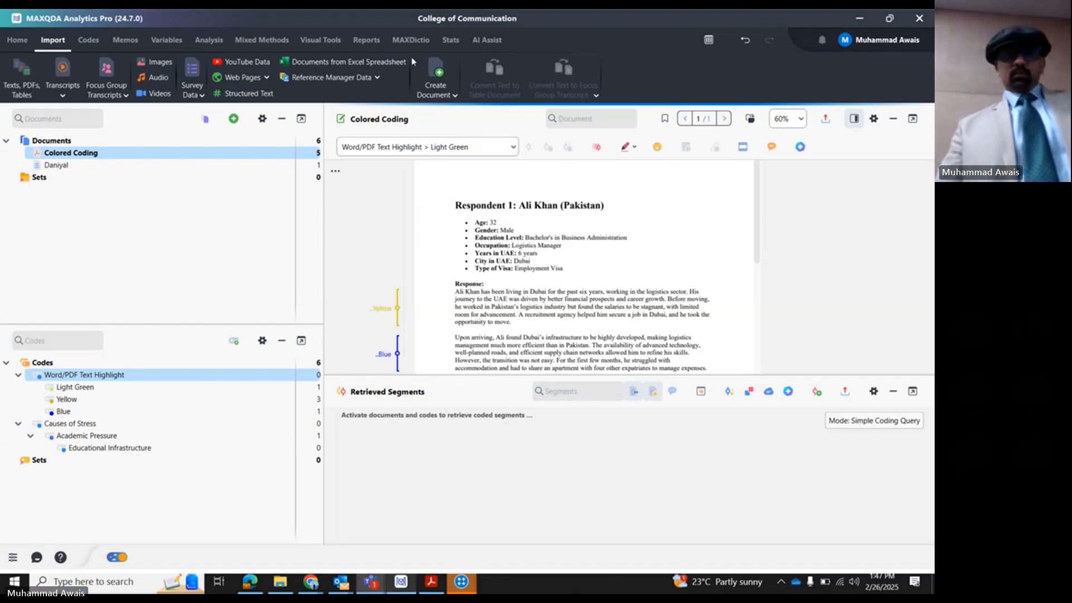
left_click(657, 146)
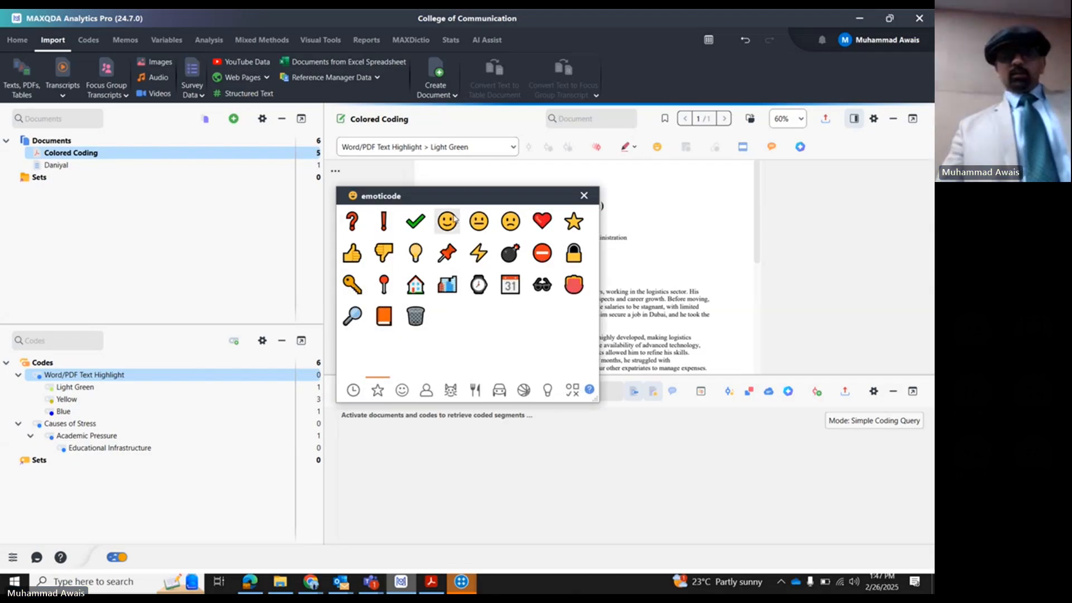
left_click_drag(491, 200, 468, 216)
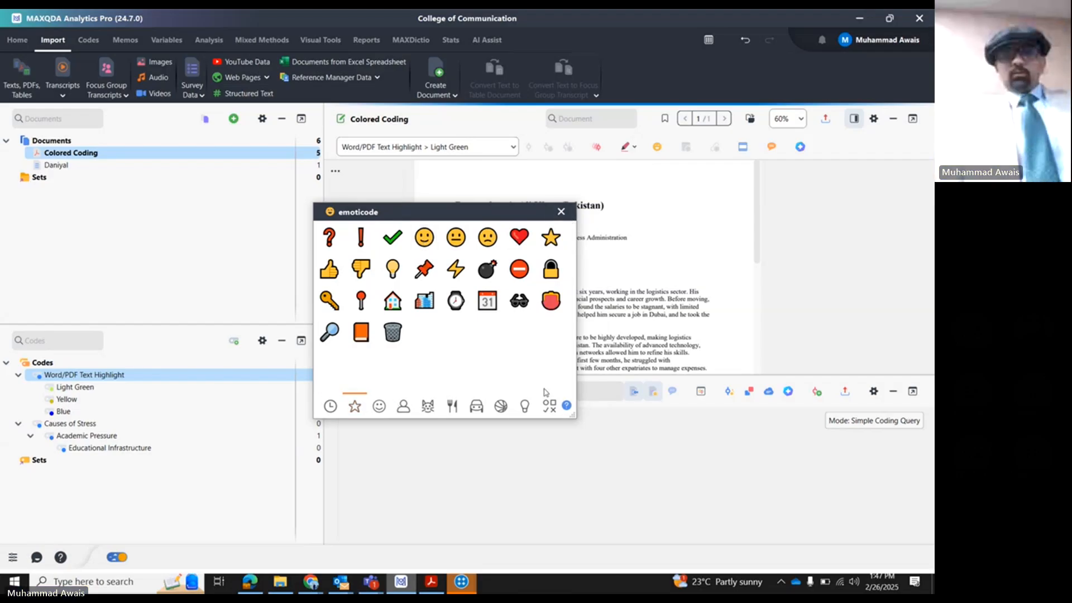
left_click(561, 212)
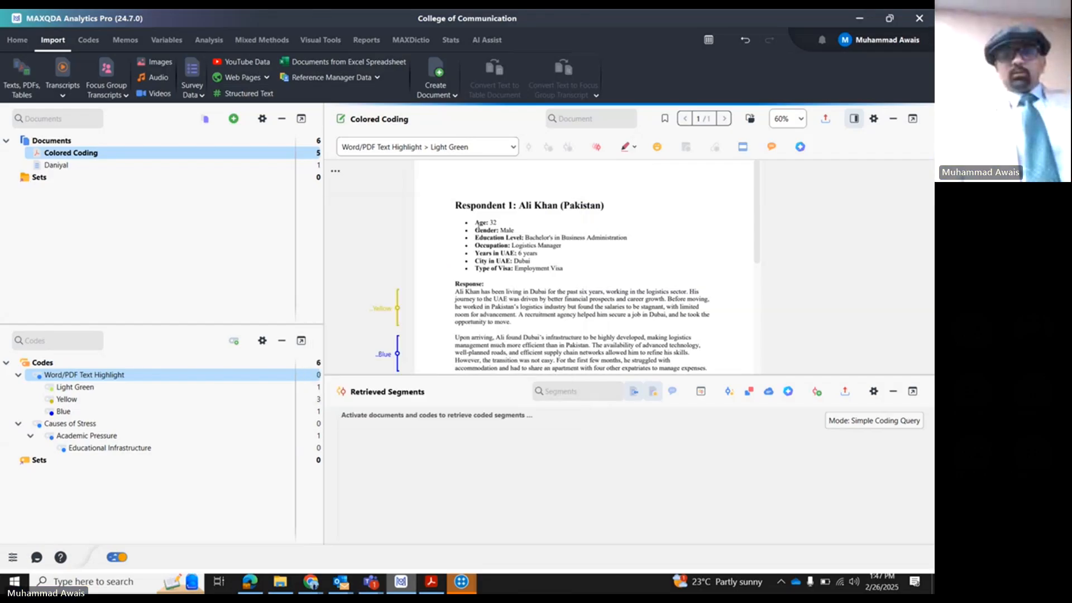
- Code the first response paragraph of the Colored Coding PDF with the smiling-face emoticode
left_click_drag(454, 294, 516, 322)
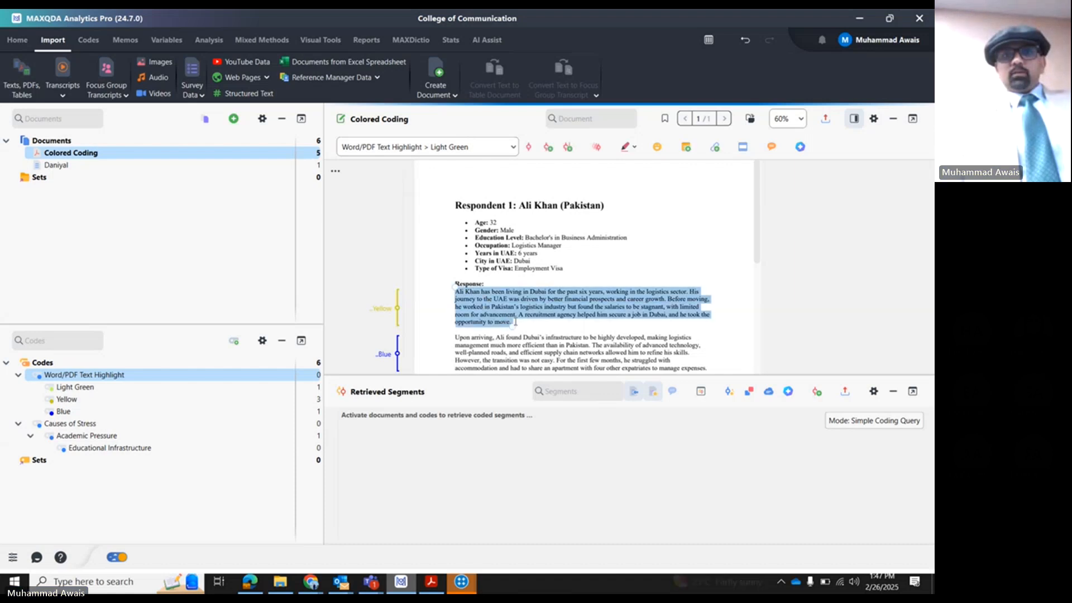
left_click(657, 147)
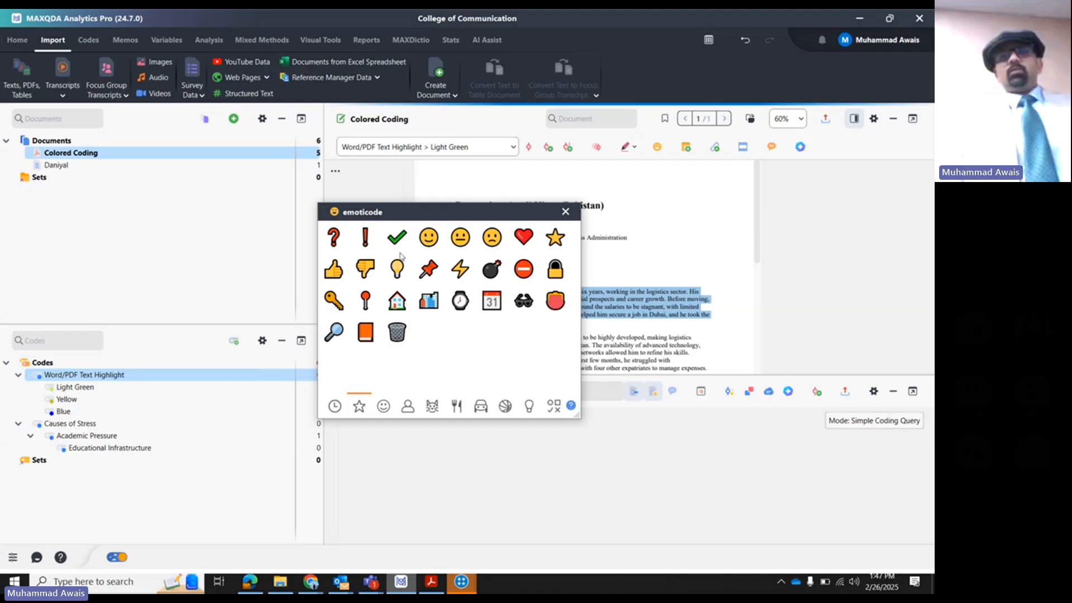
left_click(428, 236)
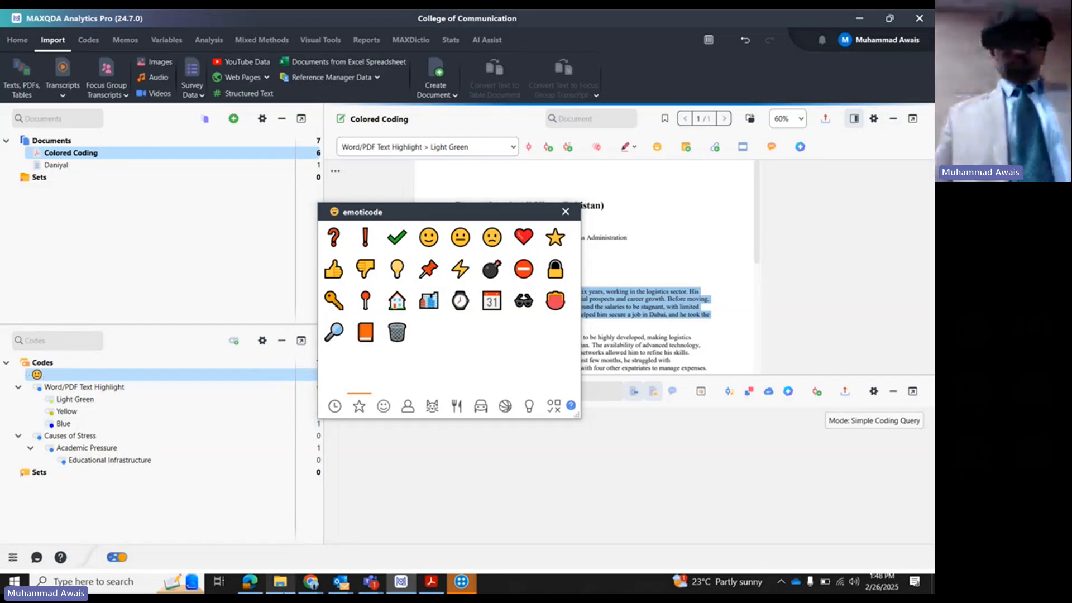
- Open the Child Labor Coverage PDF from the Child Labor folder inside Submissions on the desktop
left_click(280, 582)
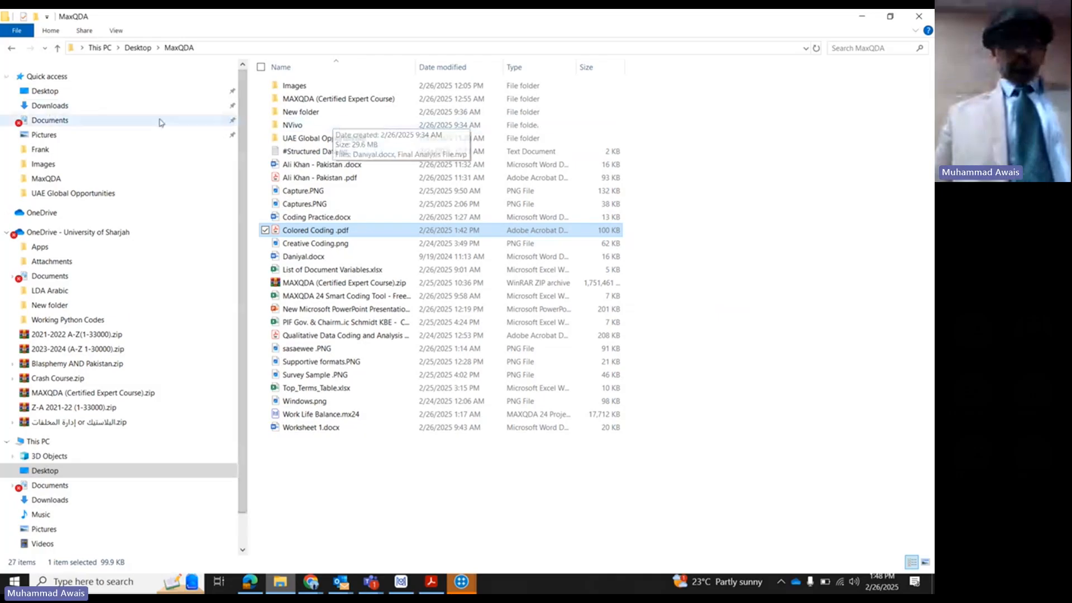
left_click(118, 92)
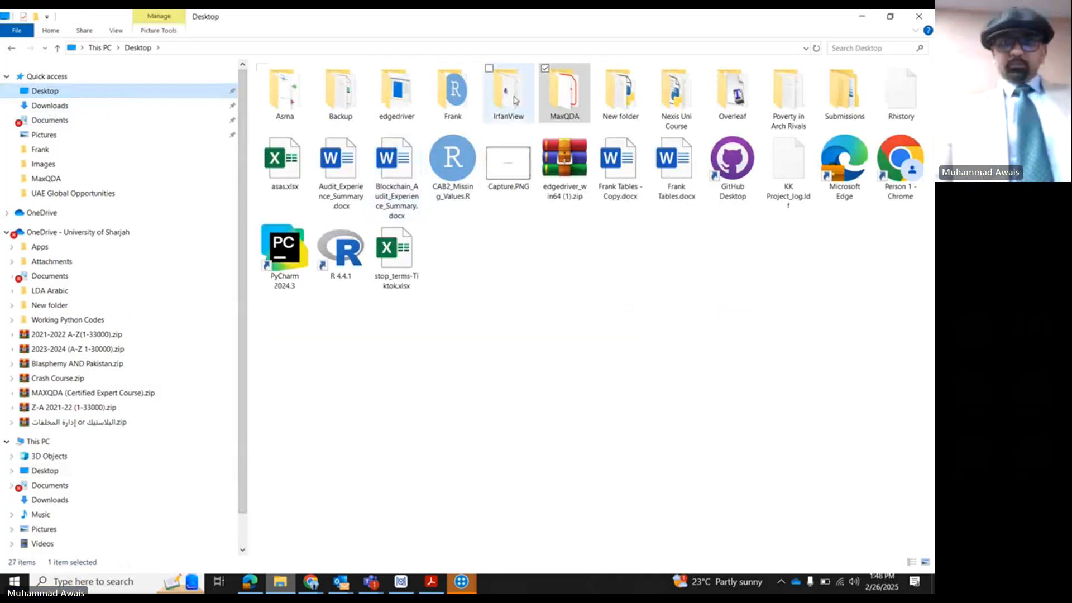
double_click(857, 91)
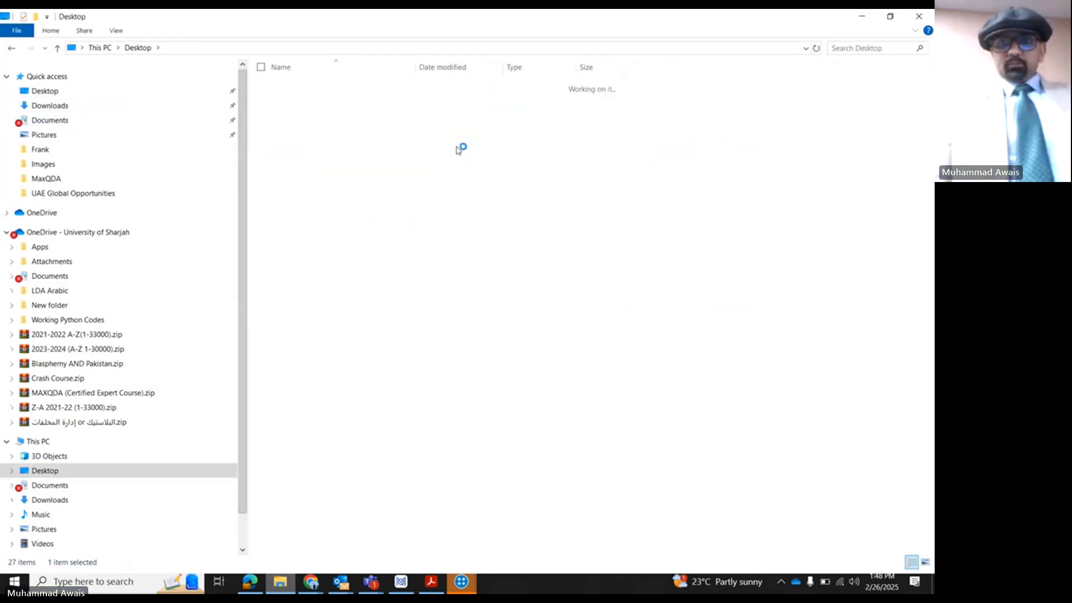
double_click(340, 141)
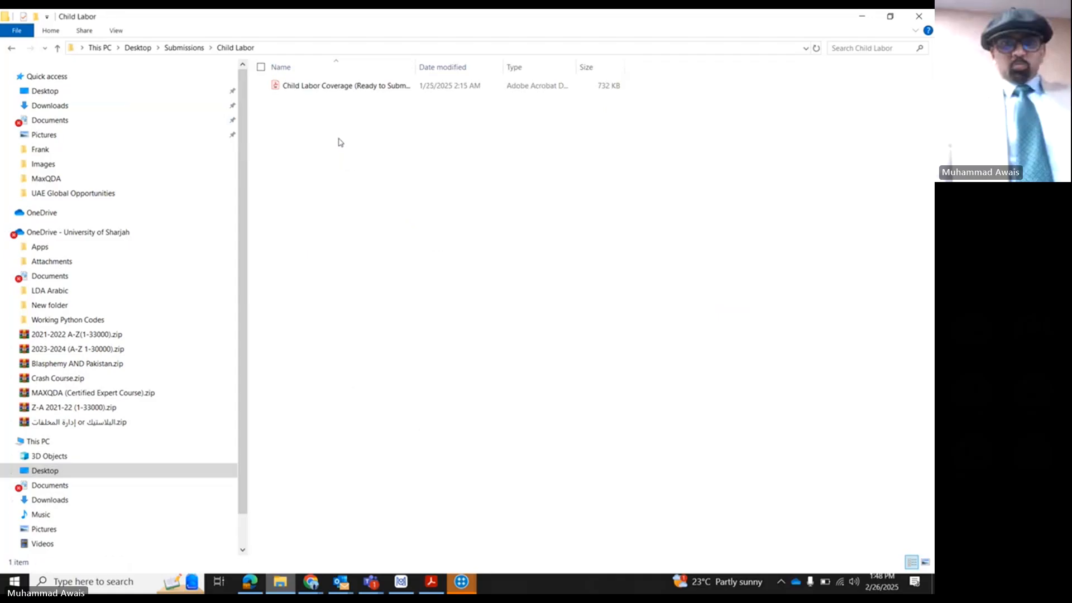
double_click(350, 90)
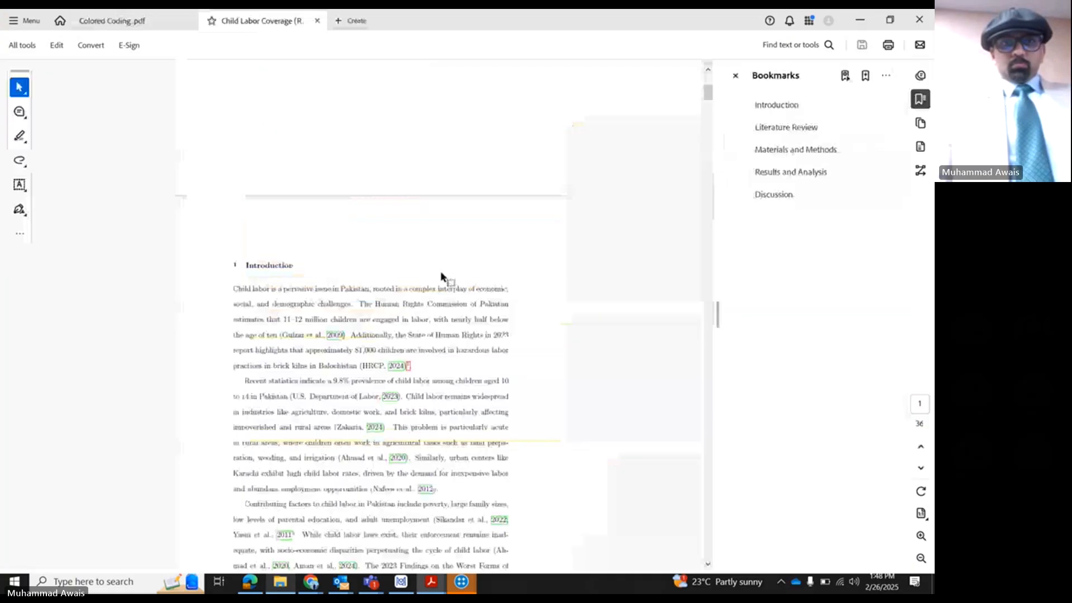
- Examine the emoji-based Figure 4 "Sentiments in the Sample Data" on page 18 of the Child Labor PDF, and close the file
scroll(440, 276, "down", 10)
scroll(476, 303, "down", 15)
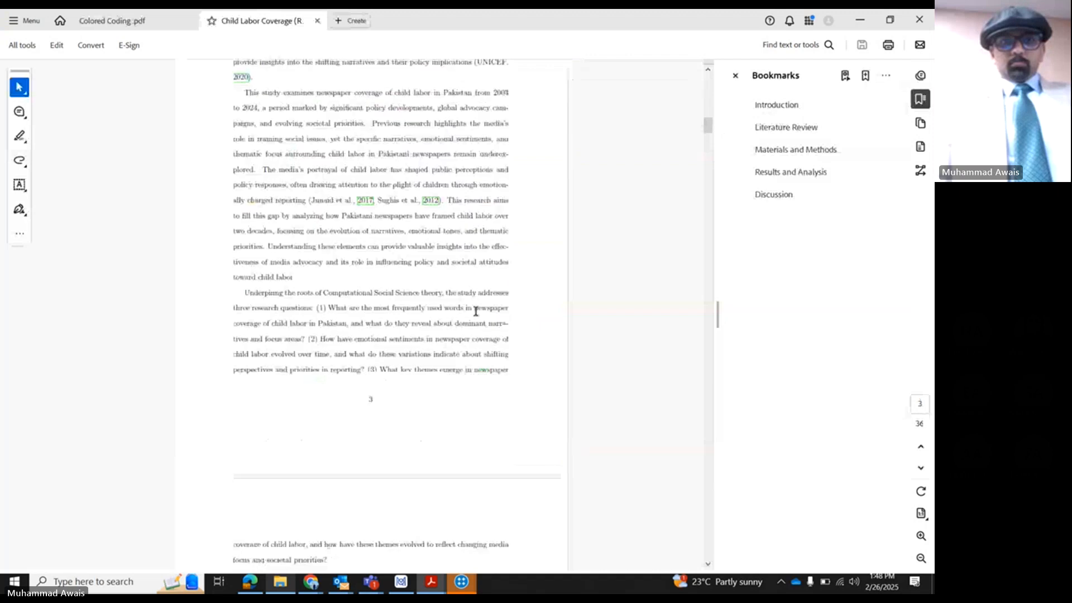
scroll(451, 323, "down", 7)
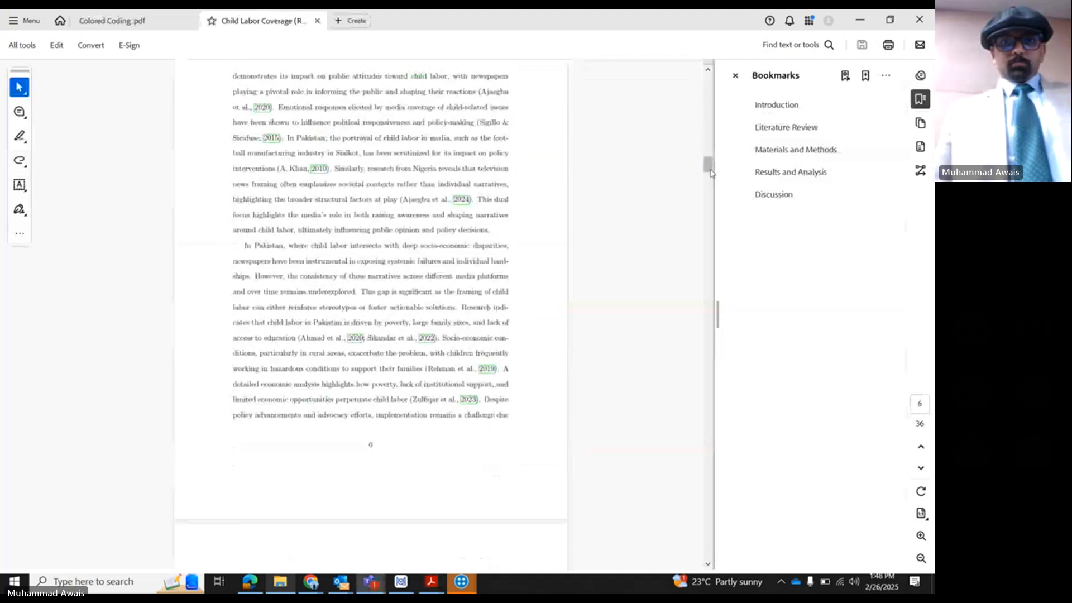
left_click_drag(707, 164, 707, 317)
scroll(429, 220, "up", 1)
scroll(431, 219, "up", 3)
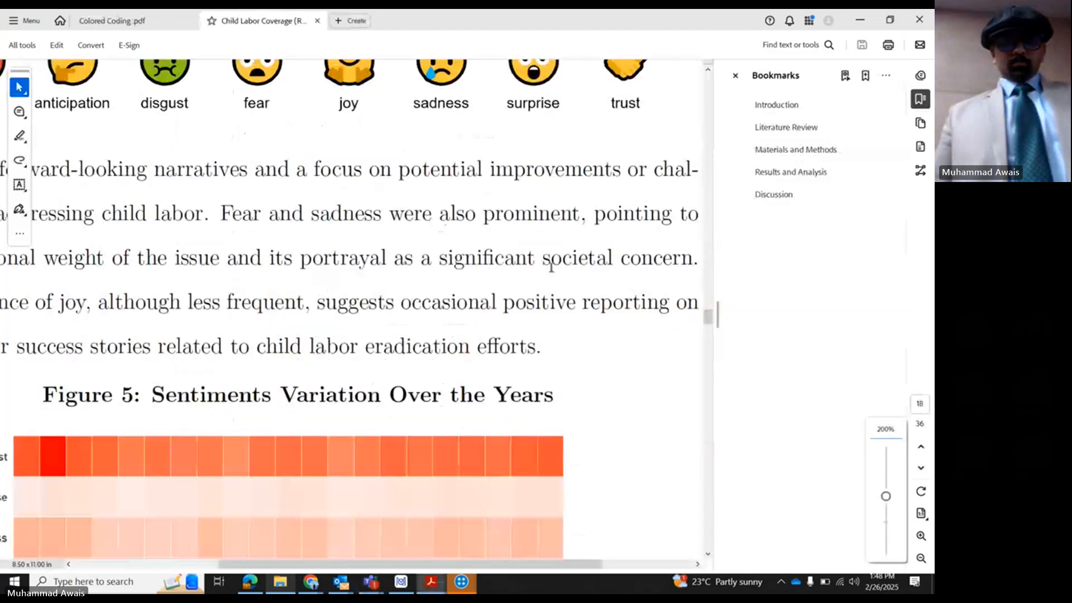
scroll(495, 249, "down", 2)
left_click_drag(708, 322, 709, 320)
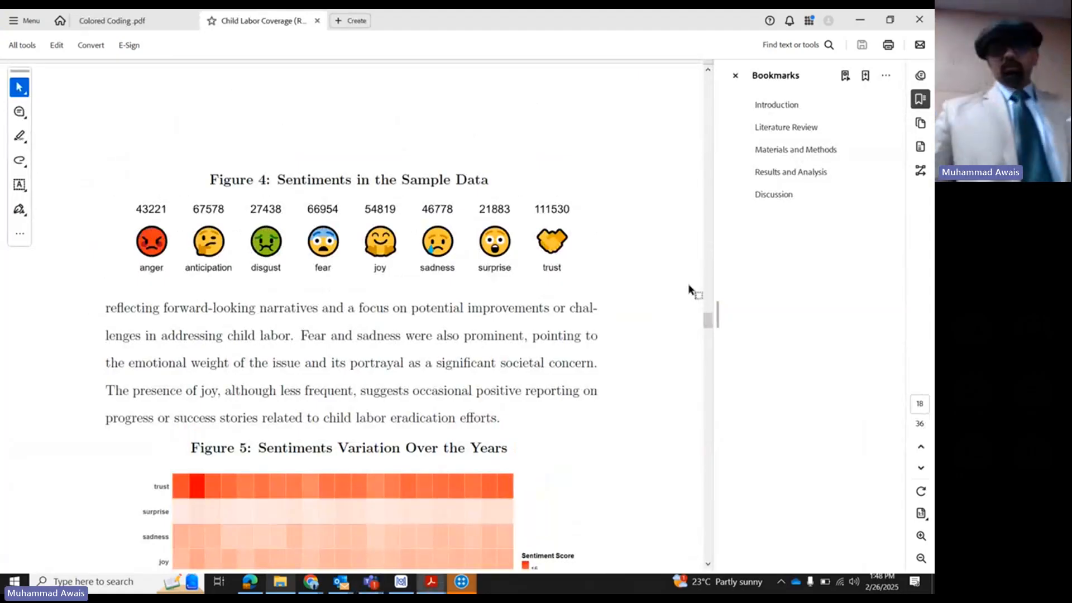
left_click(318, 21)
- Switch back to MAXQDA and close the emoticode palette
mouse_move(461, 581)
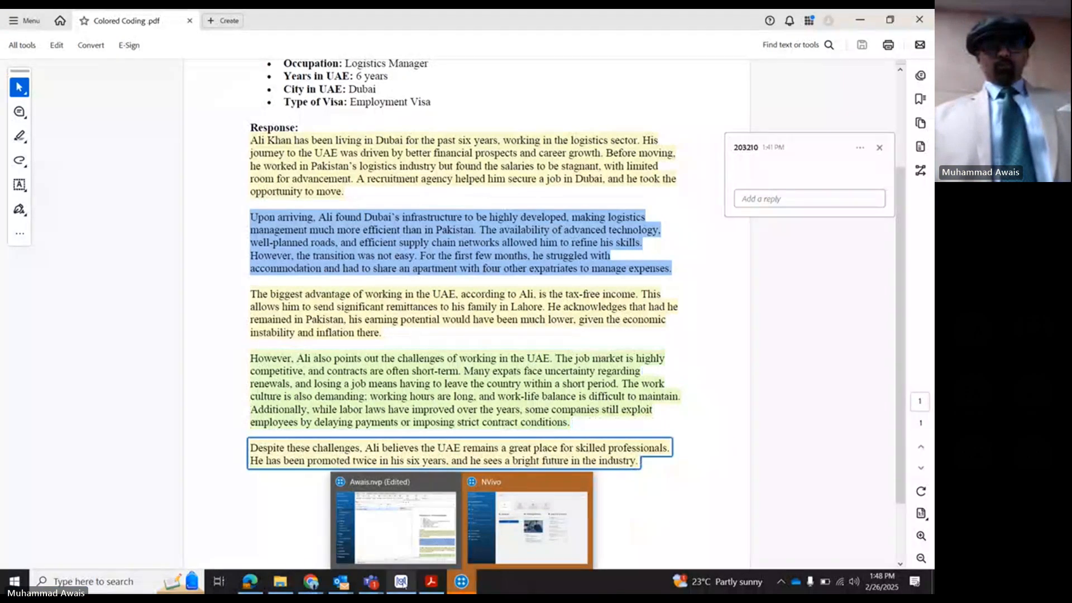
left_click(401, 581)
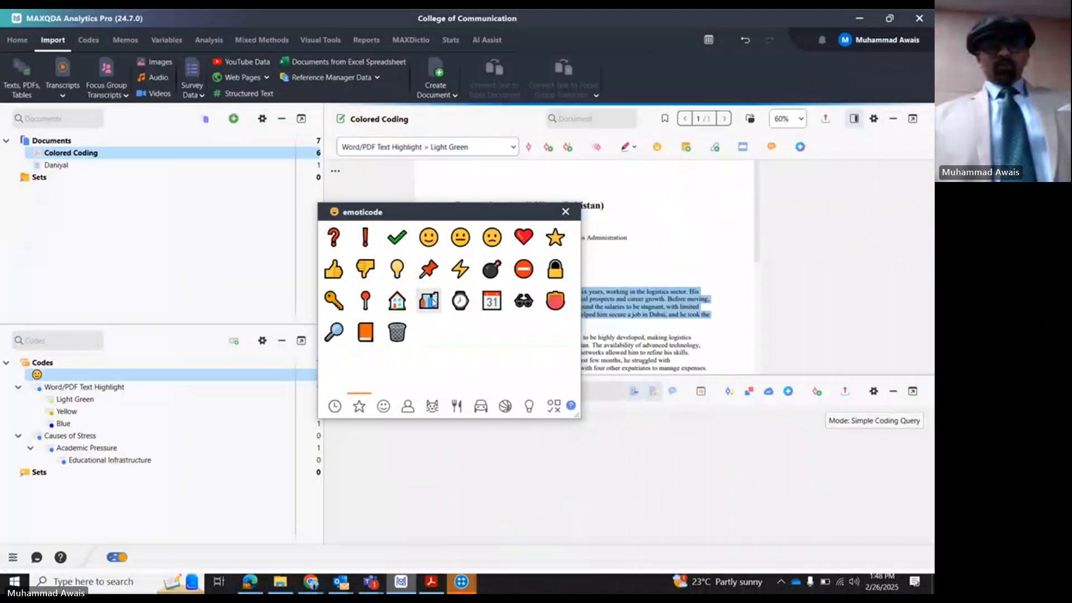
left_click(566, 212)
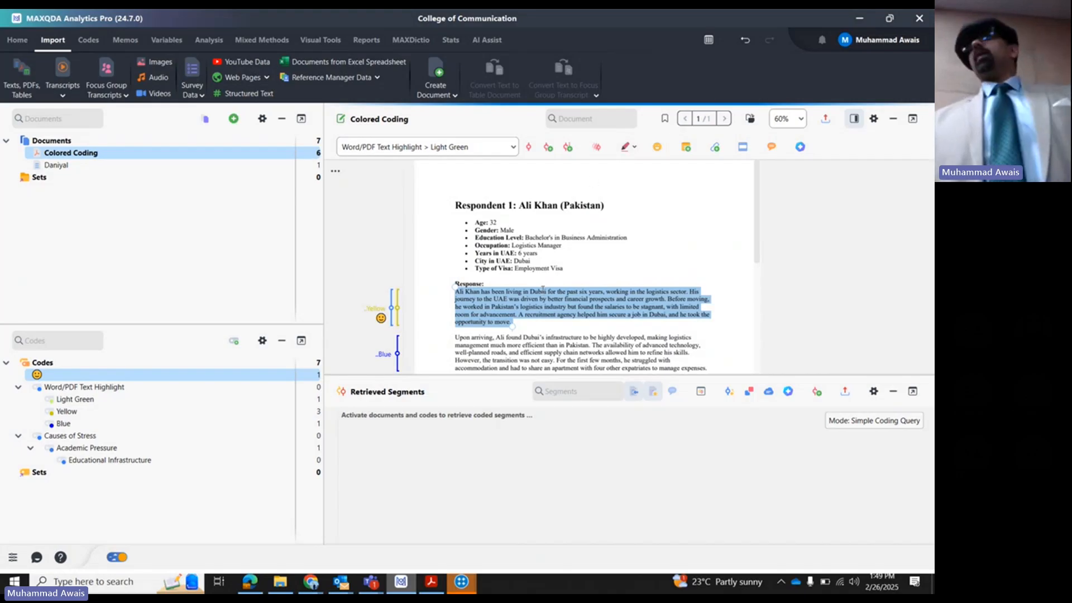
- Examine the coding options for the first response paragraph and the Open Coding Mode dialog, leaving without creating a code
right_click(507, 300)
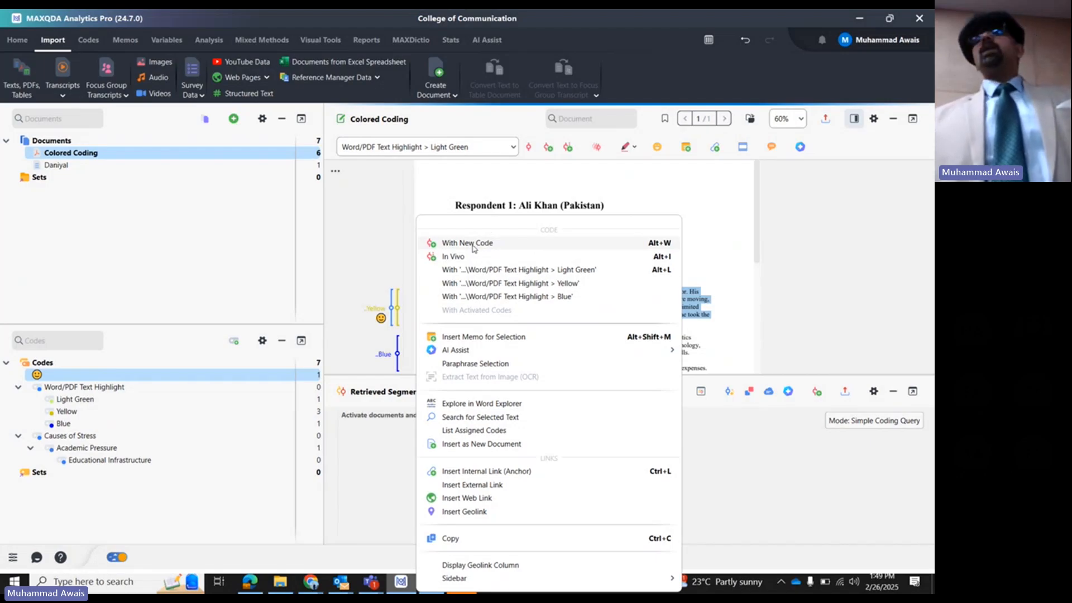
left_click(661, 207)
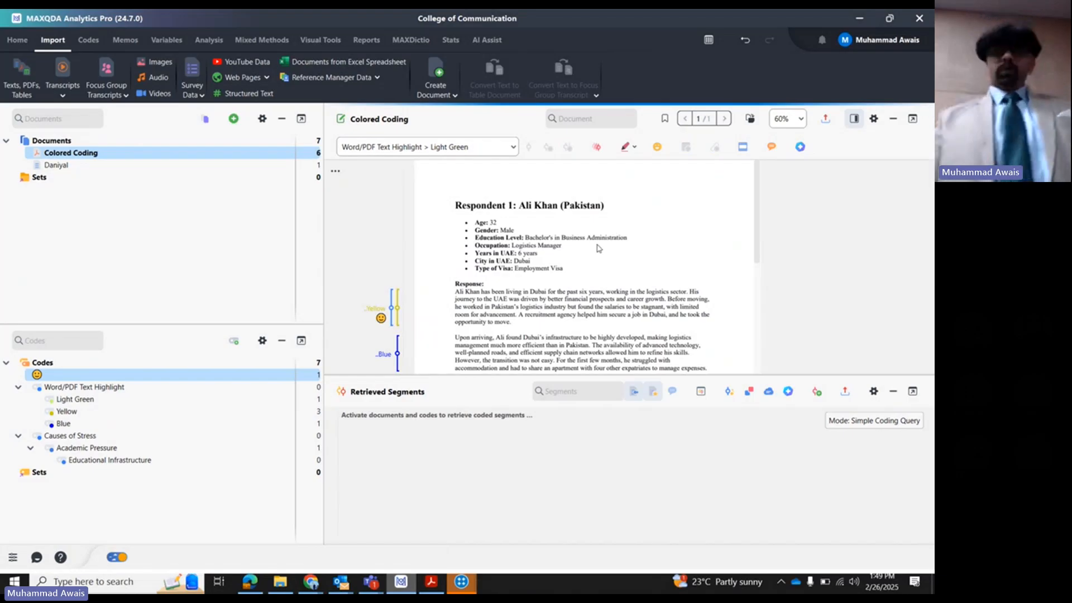
left_click(597, 148)
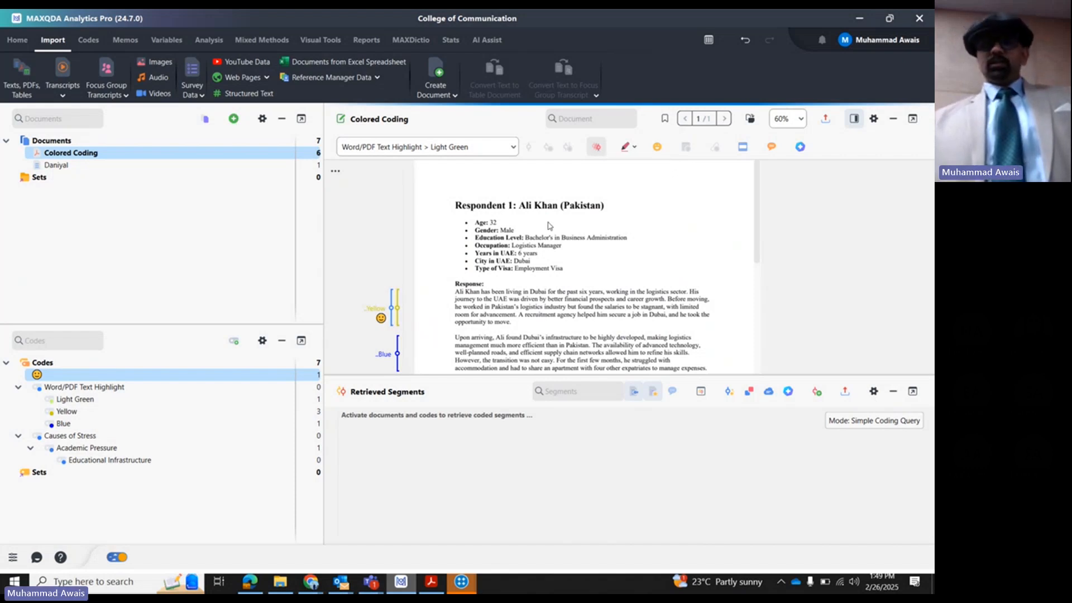
left_click_drag(455, 291, 519, 316)
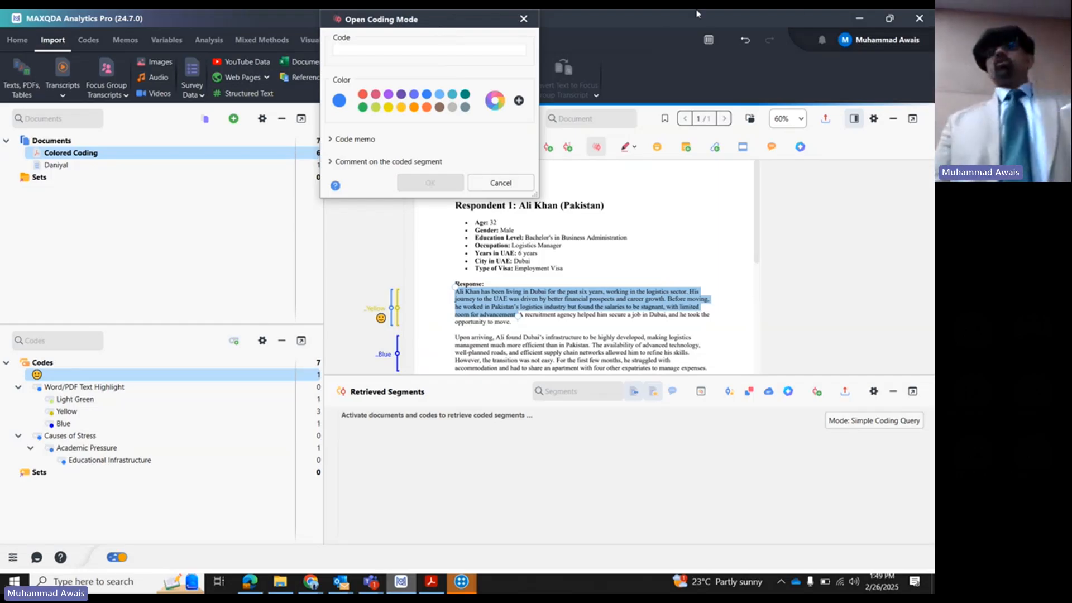
left_click(523, 19)
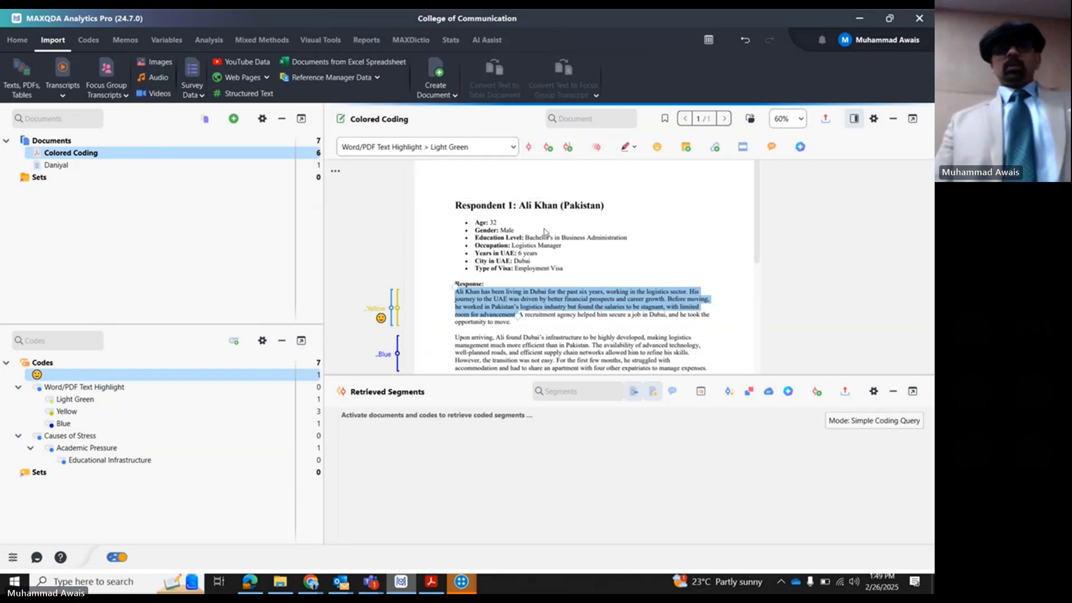
- In the stress interview document, insert "sfdsfd sgd sfa gfb" before "stressors" in paragraph 11 using edit mode, and return to the Colored Coding PDF
double_click(56, 164)
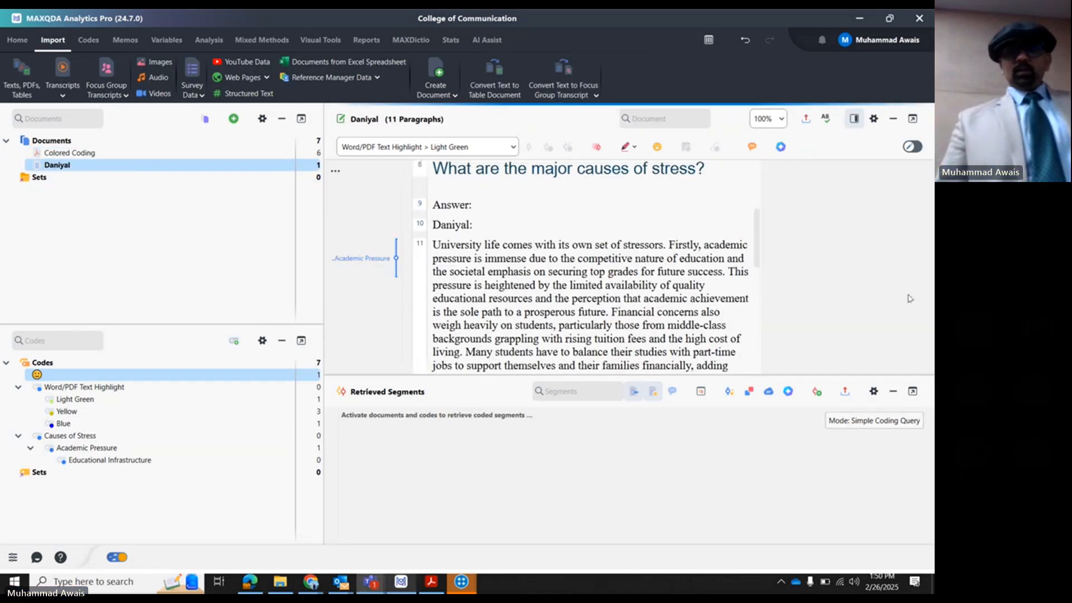
left_click(910, 147)
left_click(623, 263)
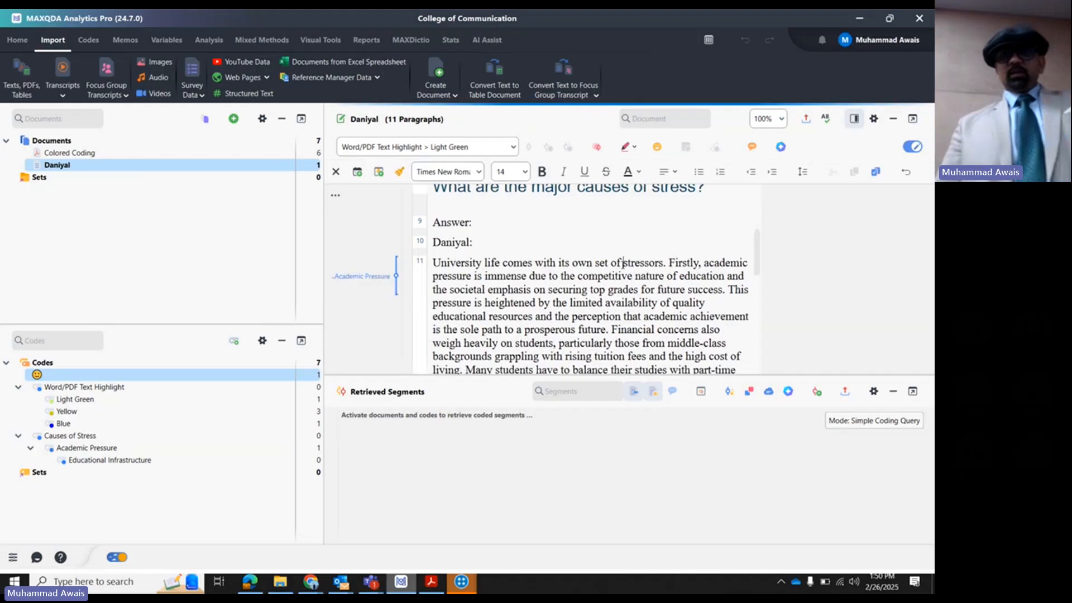
type("sfdsfd sgd sfa gfbs")
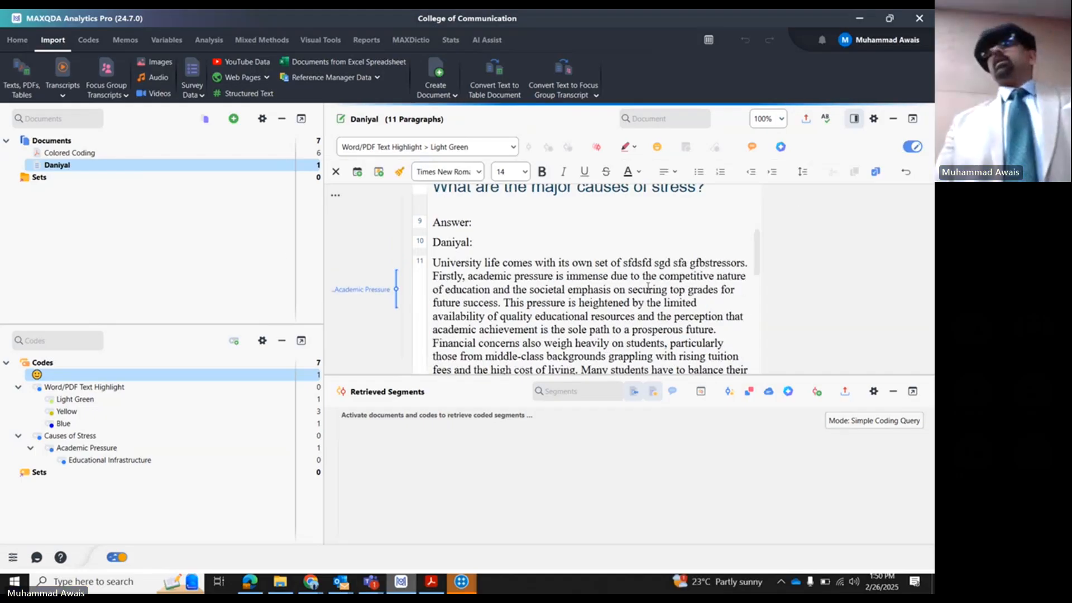
left_click(802, 172)
left_click(911, 148)
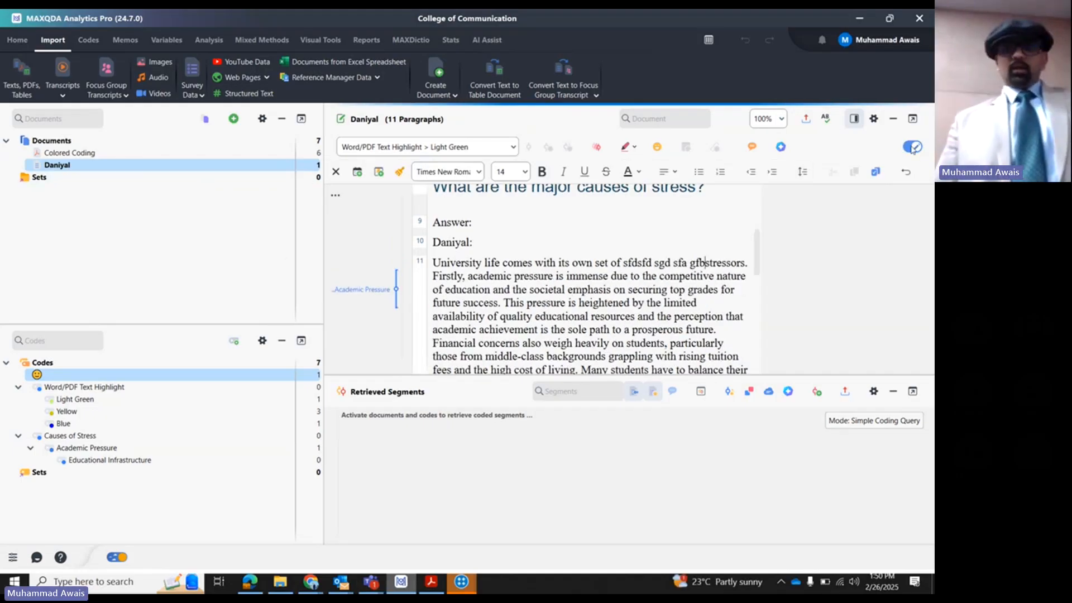
left_click(910, 148)
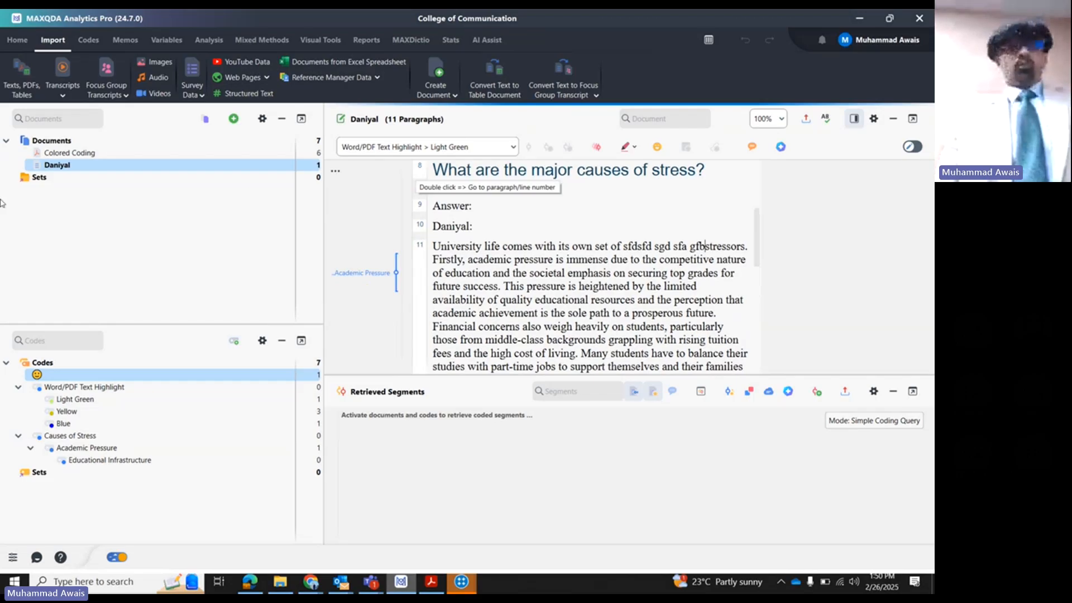
double_click(70, 152)
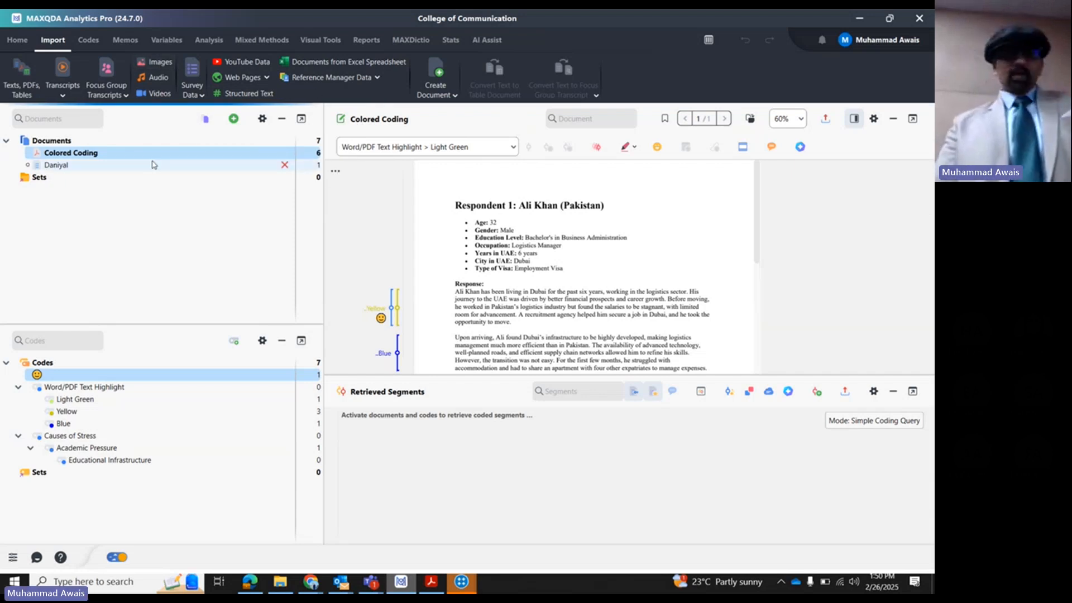
- Open the Images folder inside the desktop MaxQDA folder and select all four image files
left_click(280, 582)
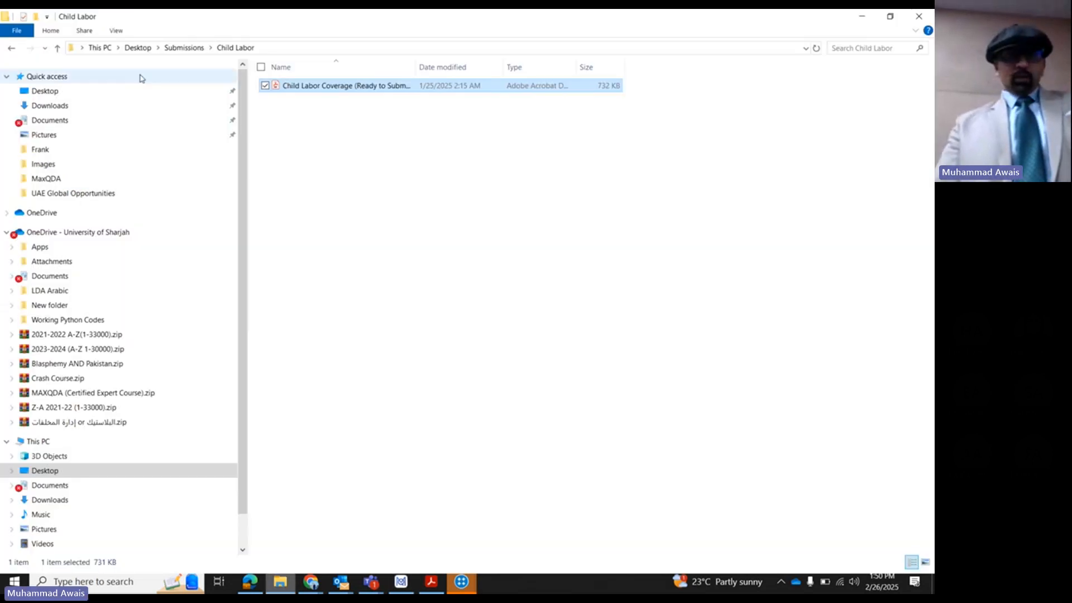
left_click(138, 48)
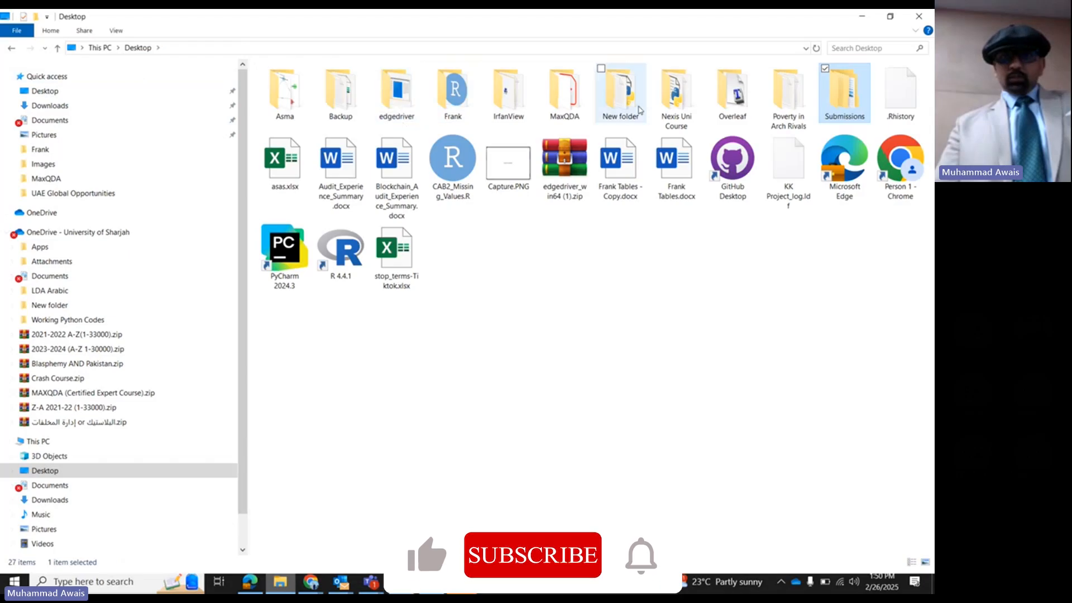
left_click(575, 96)
double_click(579, 98)
double_click(311, 88)
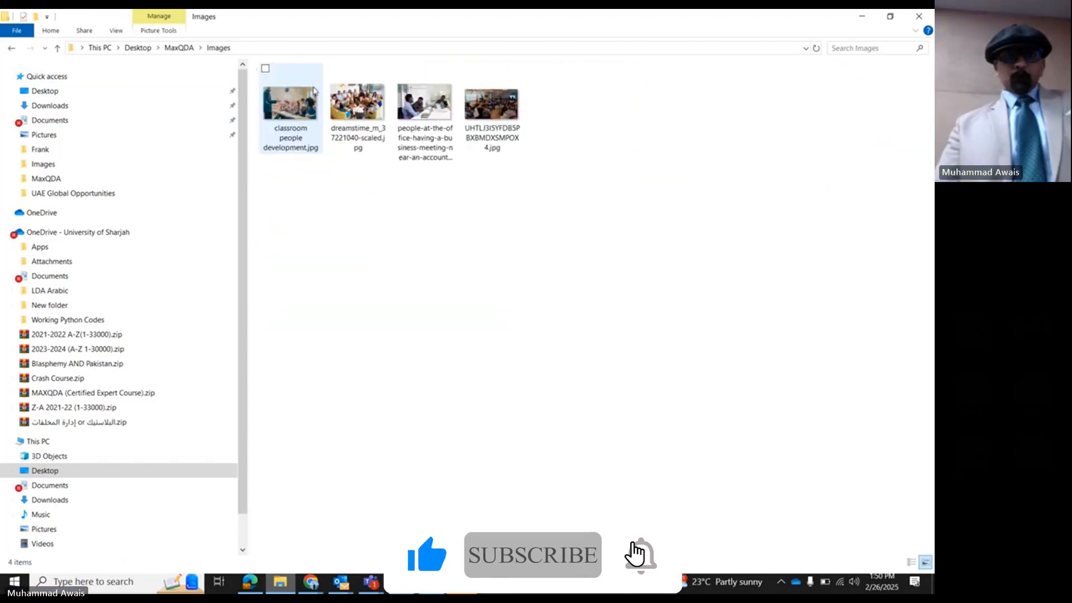
left_click(357, 106)
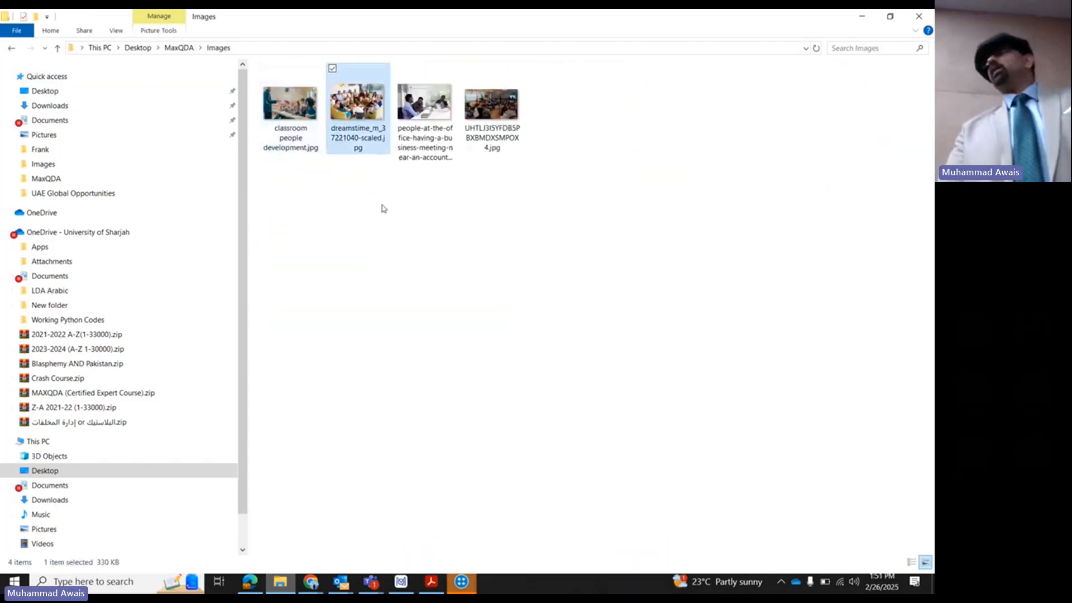
left_click_drag(536, 194, 260, 65)
- Switch back to MAXQDA and create a new document group named Images
left_click(400, 582)
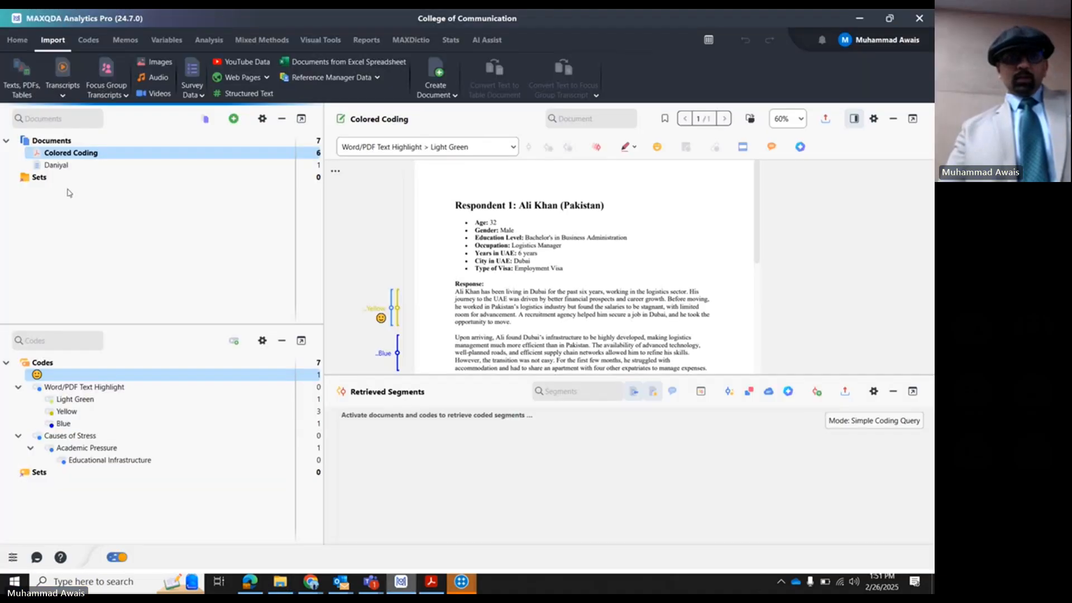
right_click(63, 143)
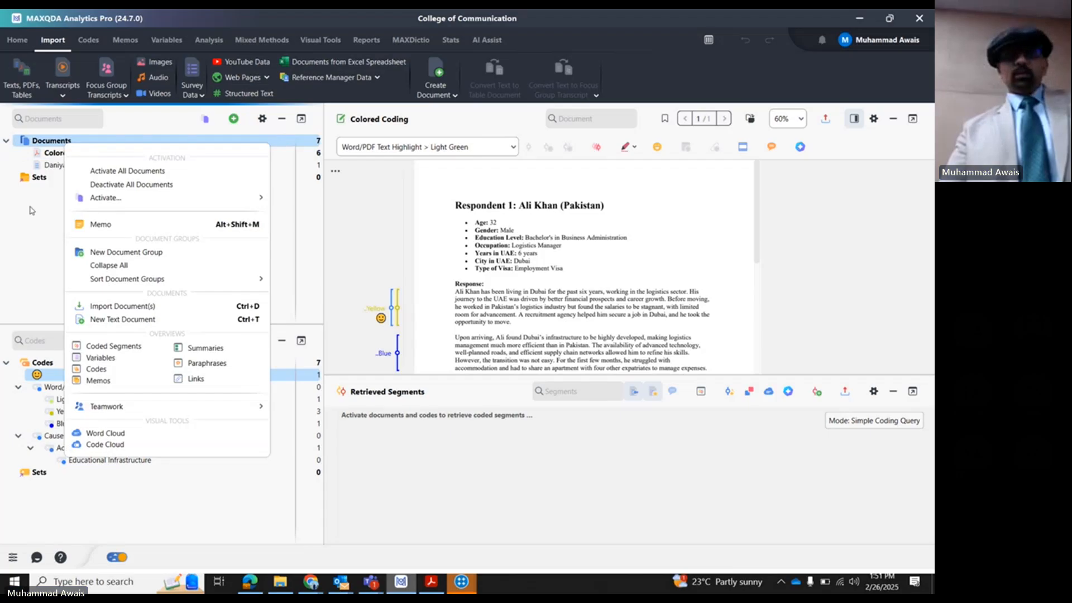
left_click(112, 253)
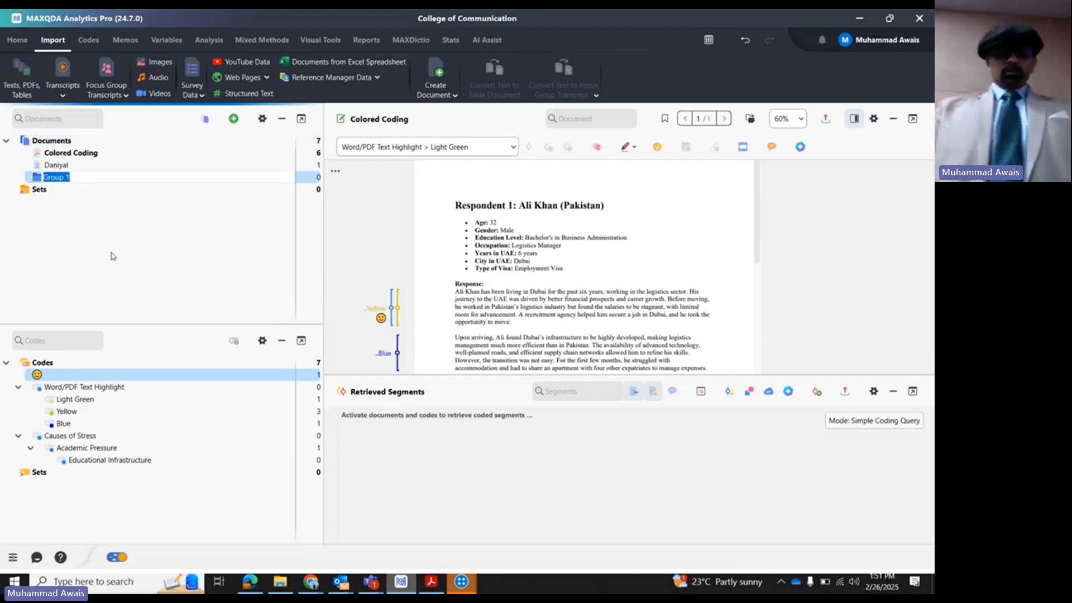
type("Images")
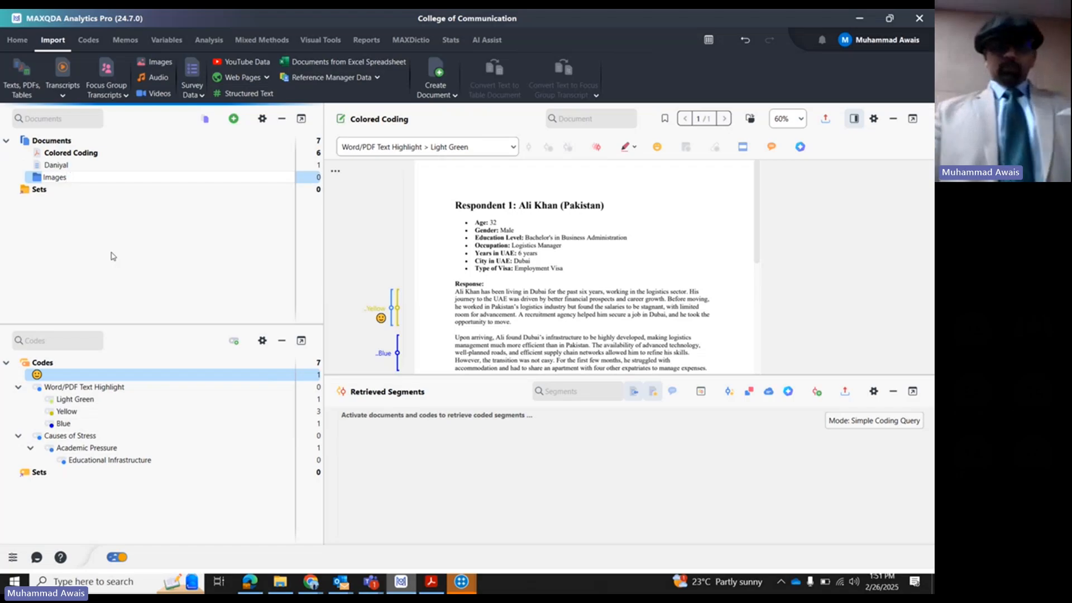
key("Return")
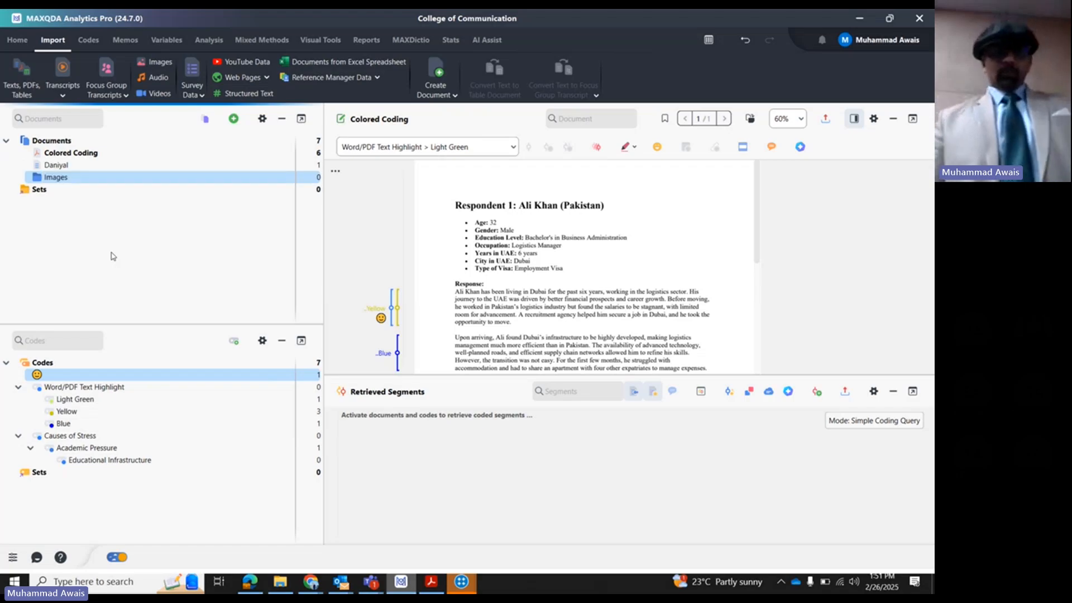
- Import the four selected image files from the MaxQDA Images folder into the Images document group
left_click(883, 20)
left_click_drag(358, 109, 274, 331)
left_click(701, 170)
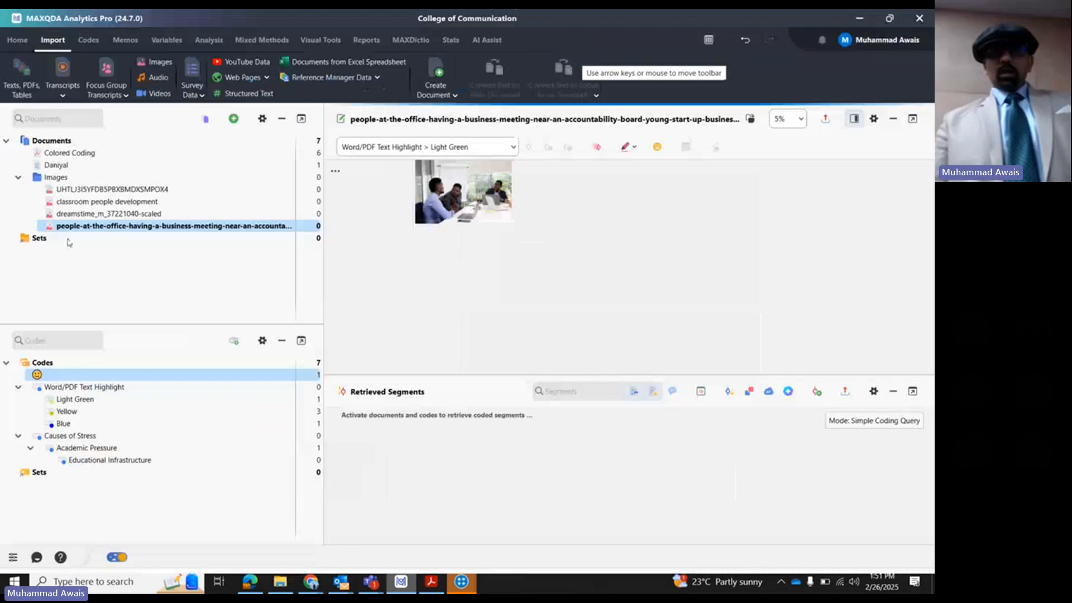
- Open the classroom photo UHTLJ3I5YFDB5PBXBMDXSMPOX4 from the Images group and inspect the students in it
double_click(90, 191)
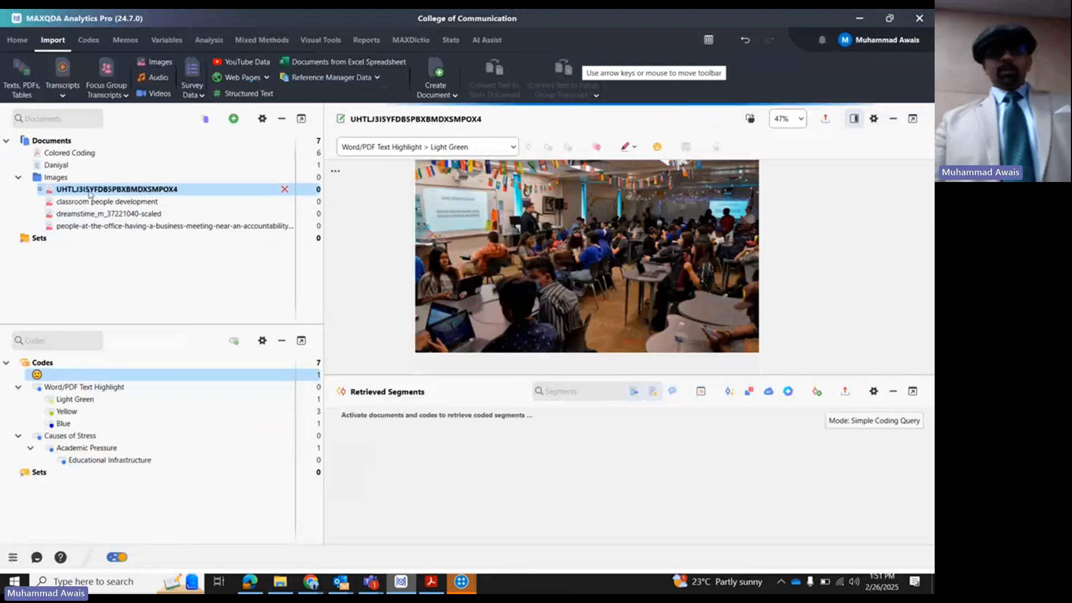
scroll(580, 245, "up", 3)
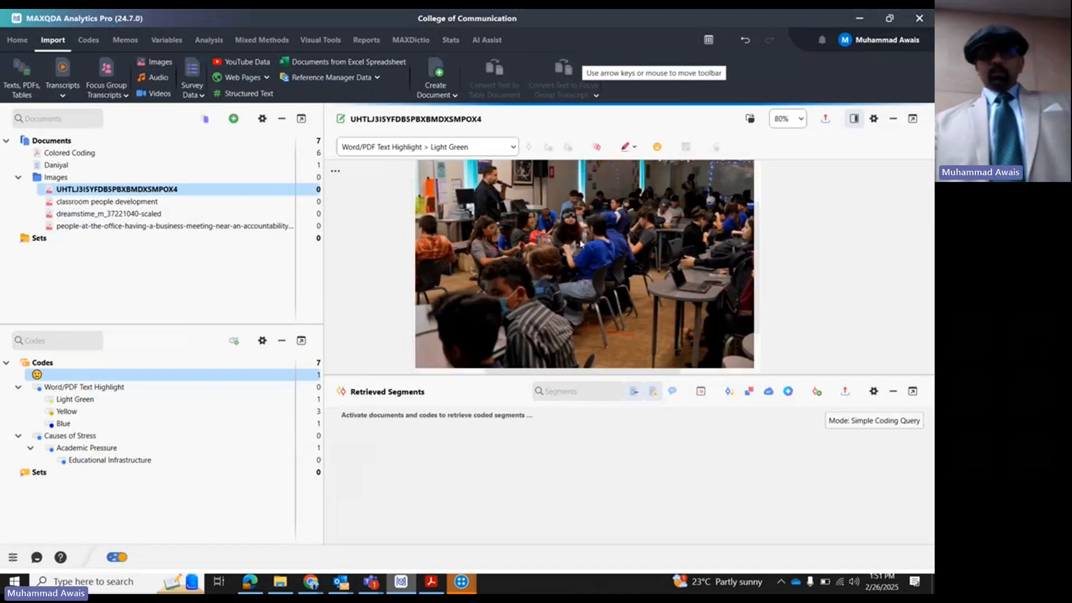
scroll(589, 250, "down", 2)
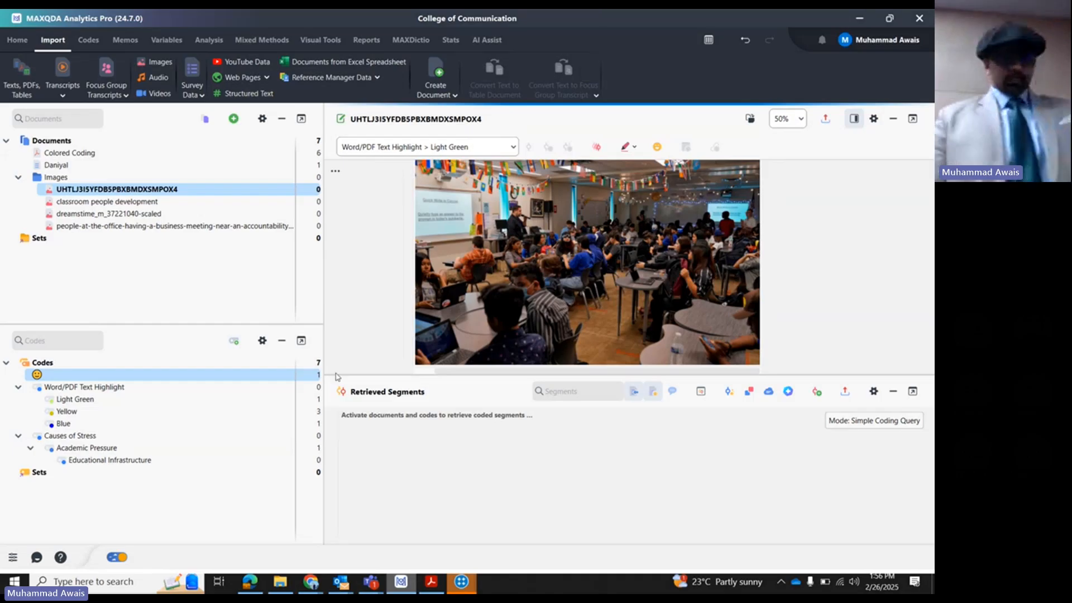
- Create a new top-level code named Group Expressions in the code system
right_click(44, 367)
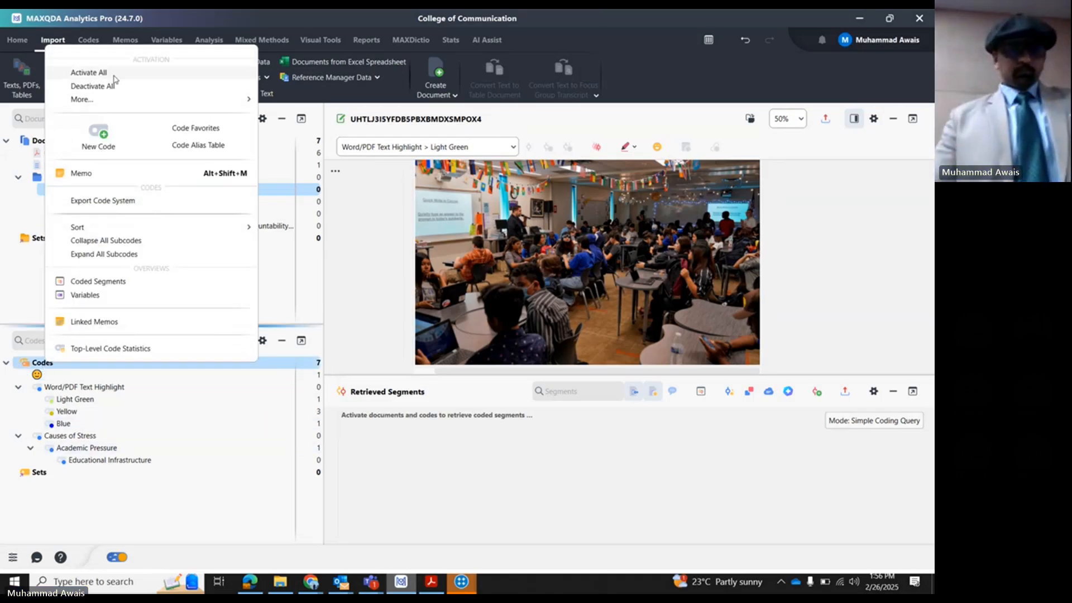
left_click(104, 135)
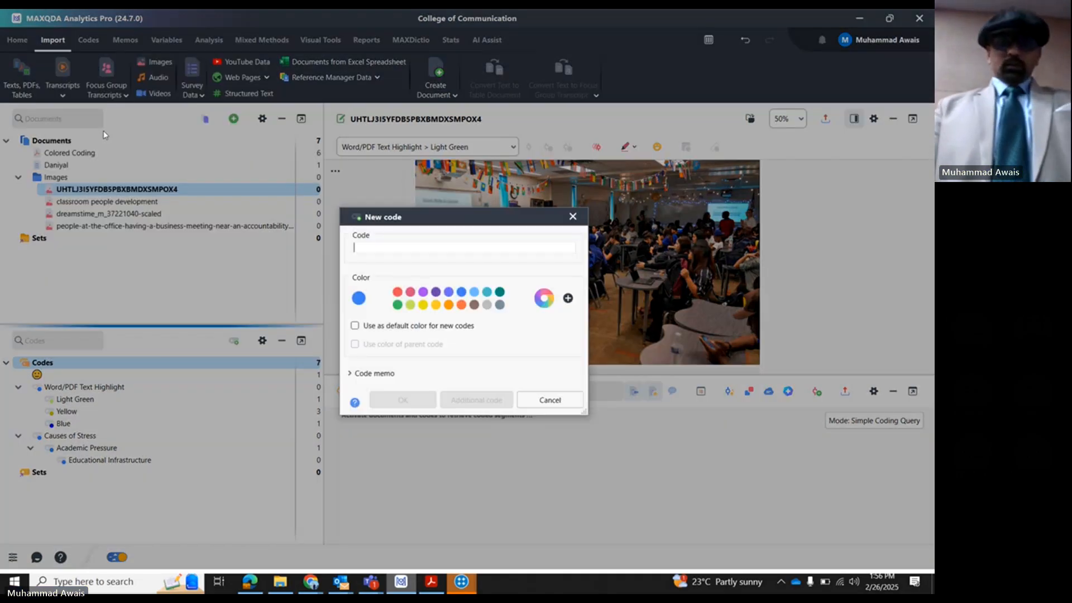
type("Group ")
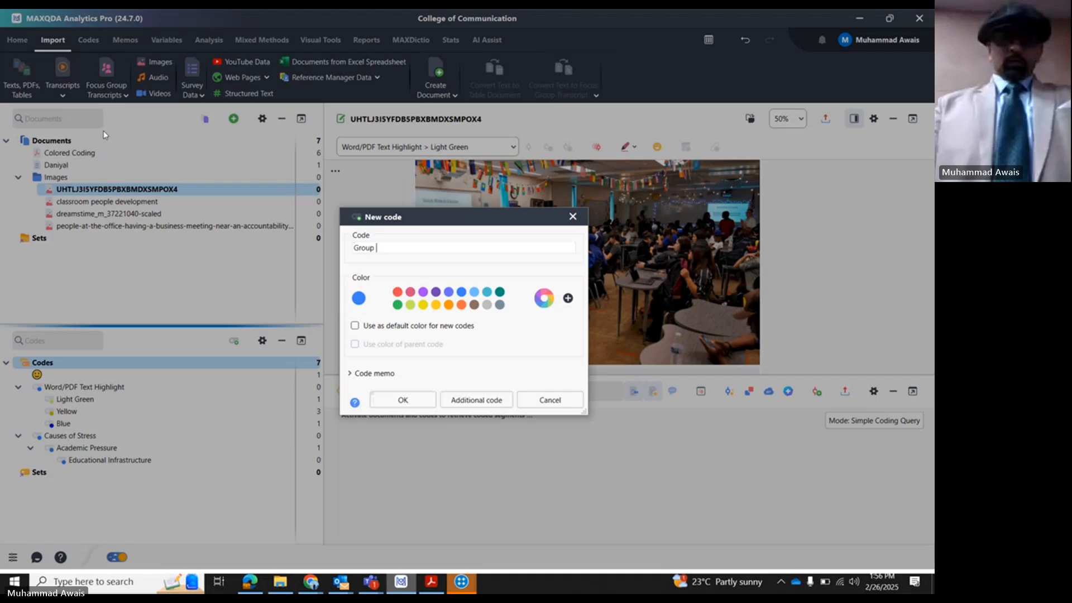
type("Extressions")
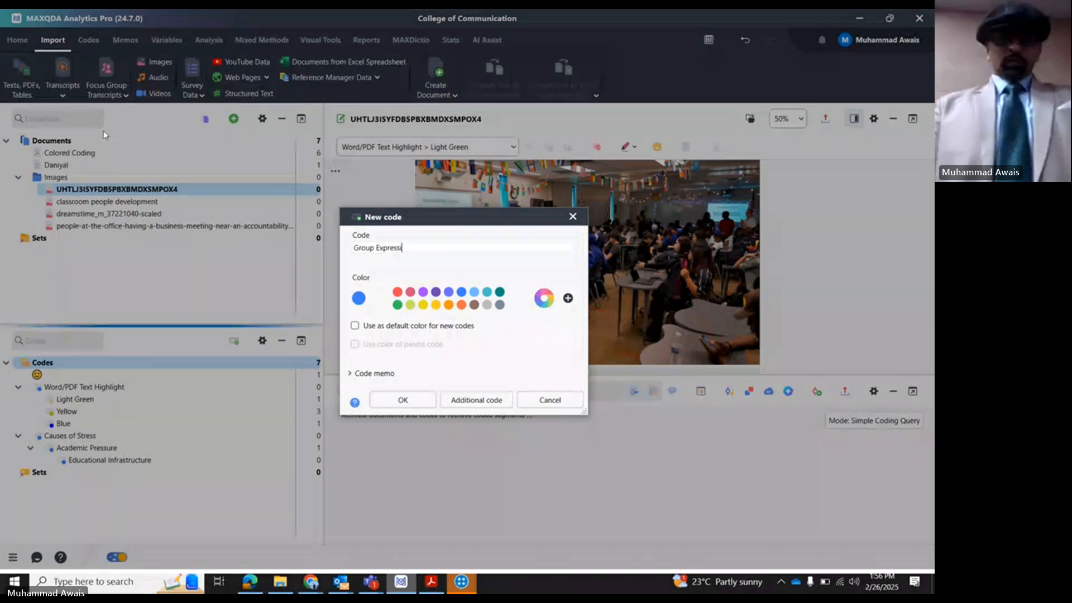
key("Return")
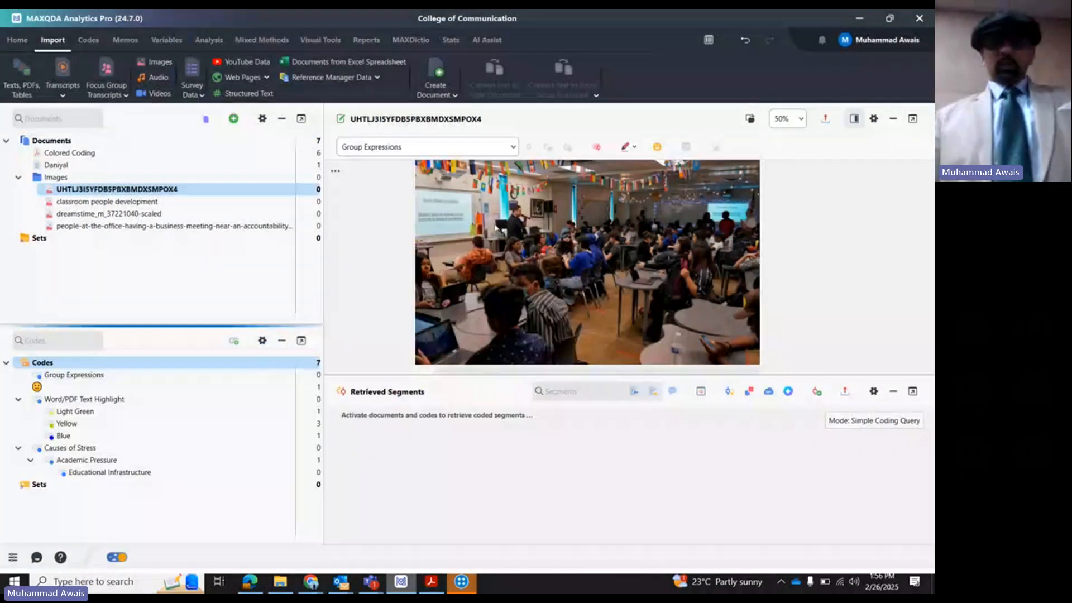
- Mark the central group of students in the photo and add a subcode named Chit chat under Group Expressions, keeping the parent color
left_click_drag(518, 224, 617, 296)
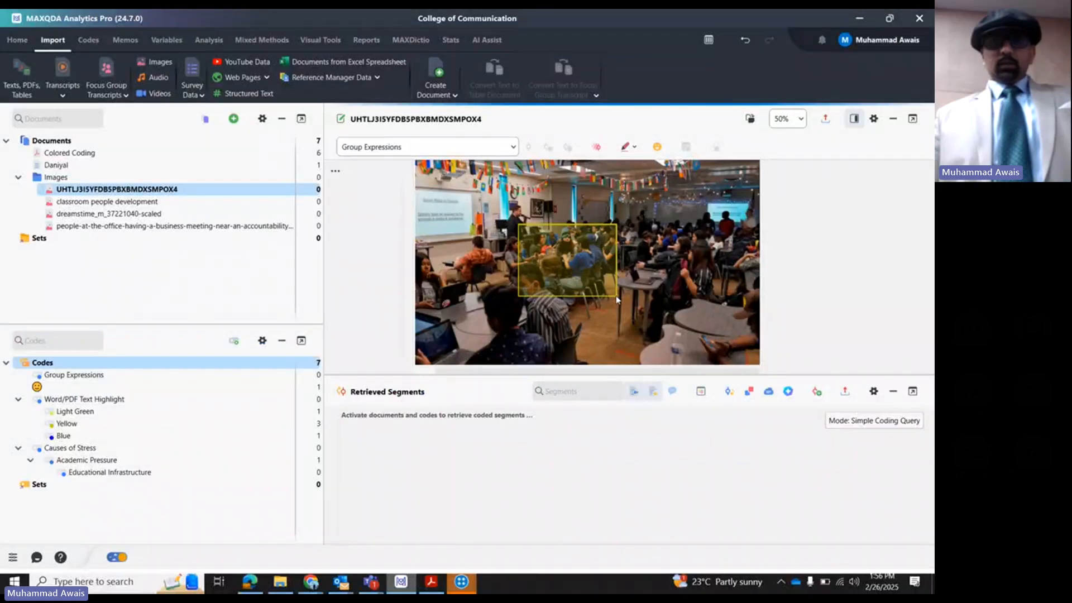
right_click(73, 379)
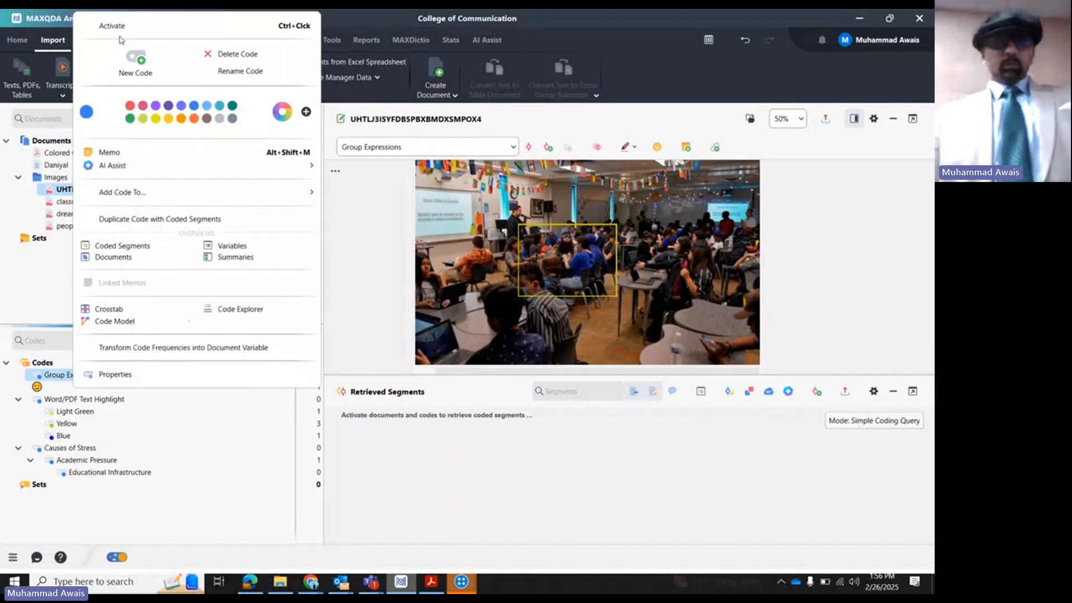
left_click(138, 61)
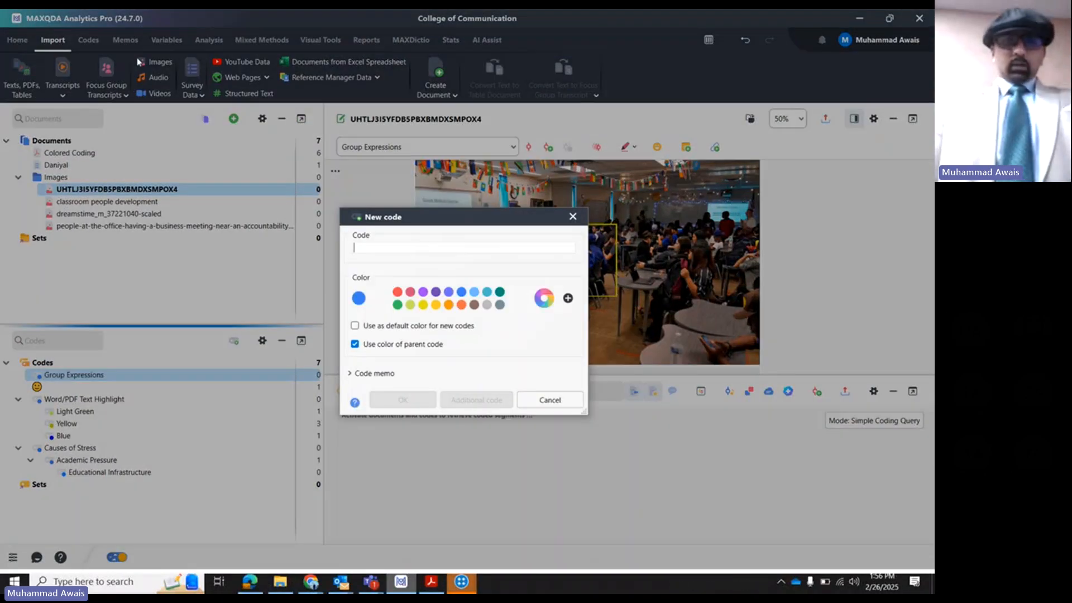
type("Chit cha")
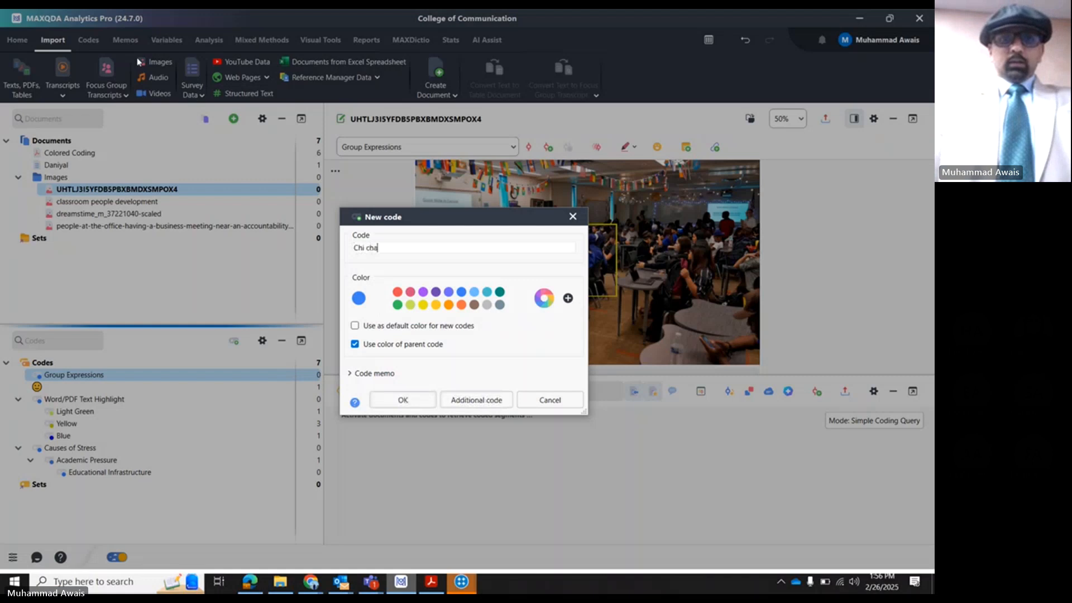
type("t")
key("Return")
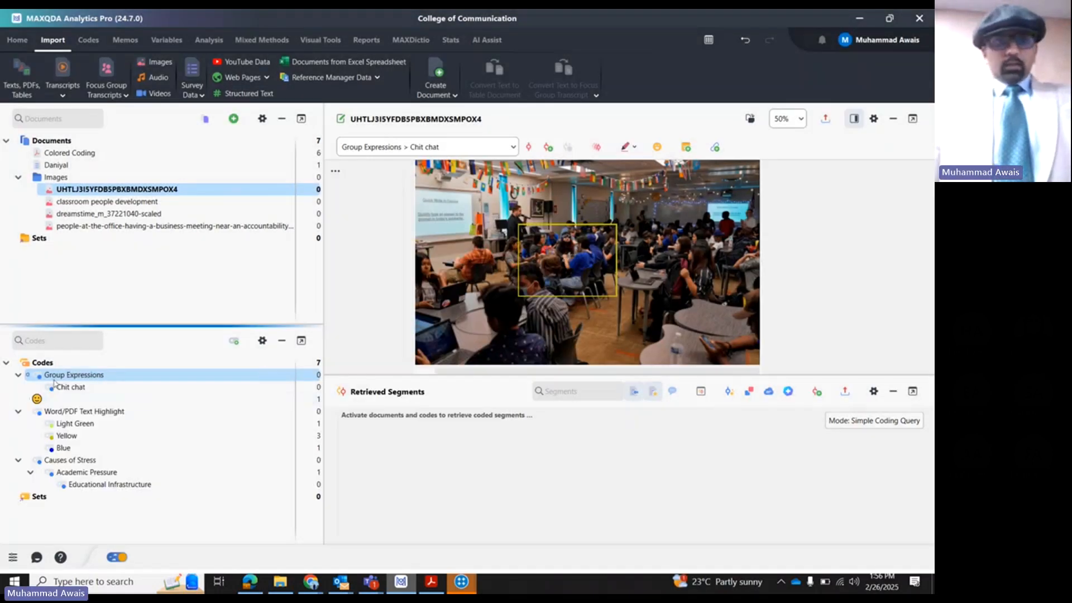
- Add a second subcode named Listening Attentively under Group Expressions, using the parent code's color
right_click(58, 377)
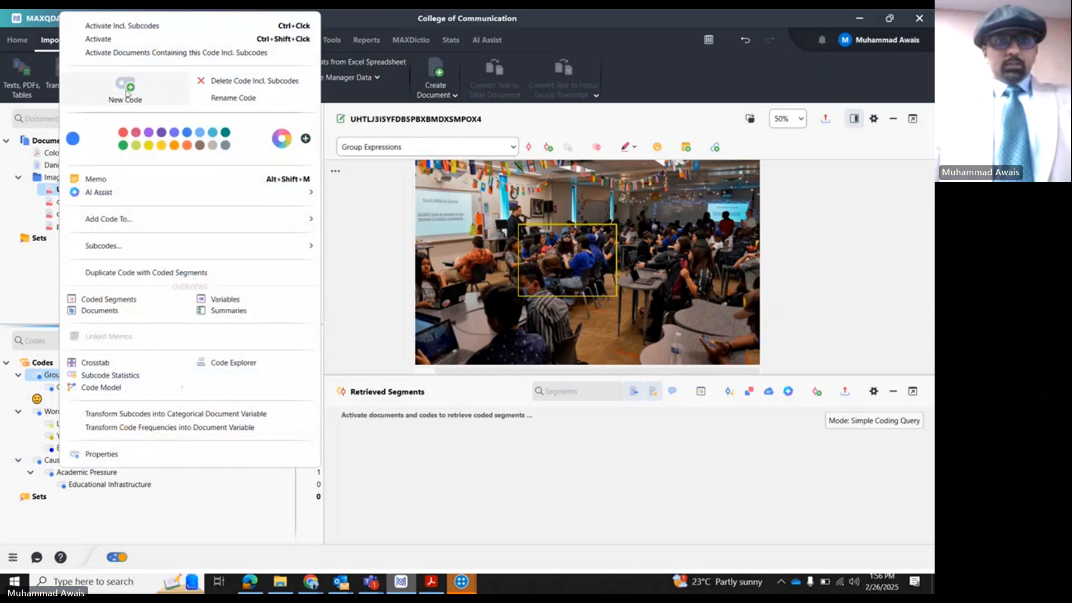
left_click(128, 96)
type("L")
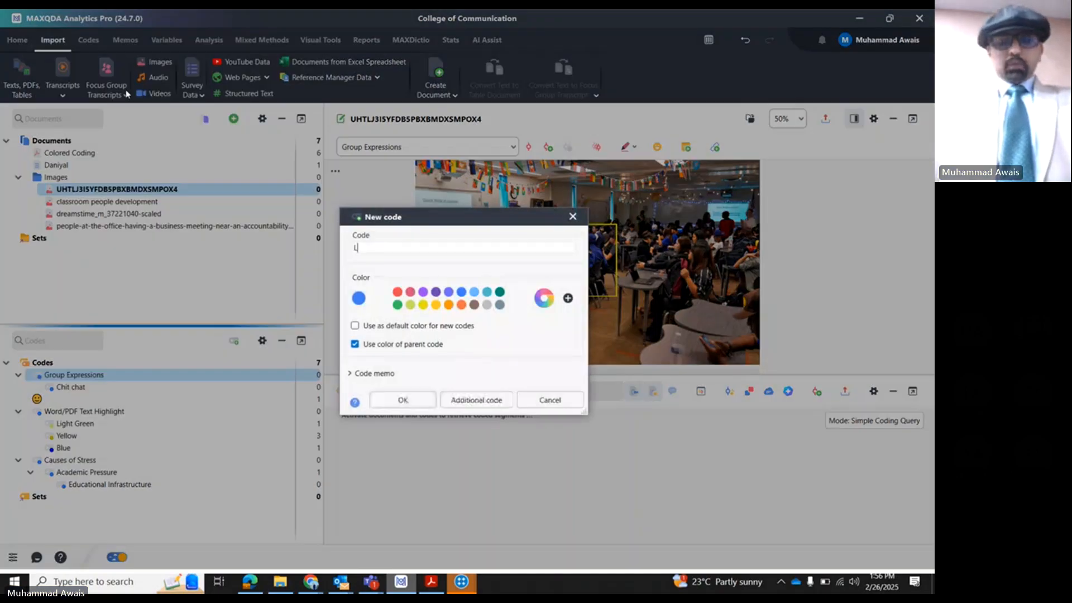
type("istening A")
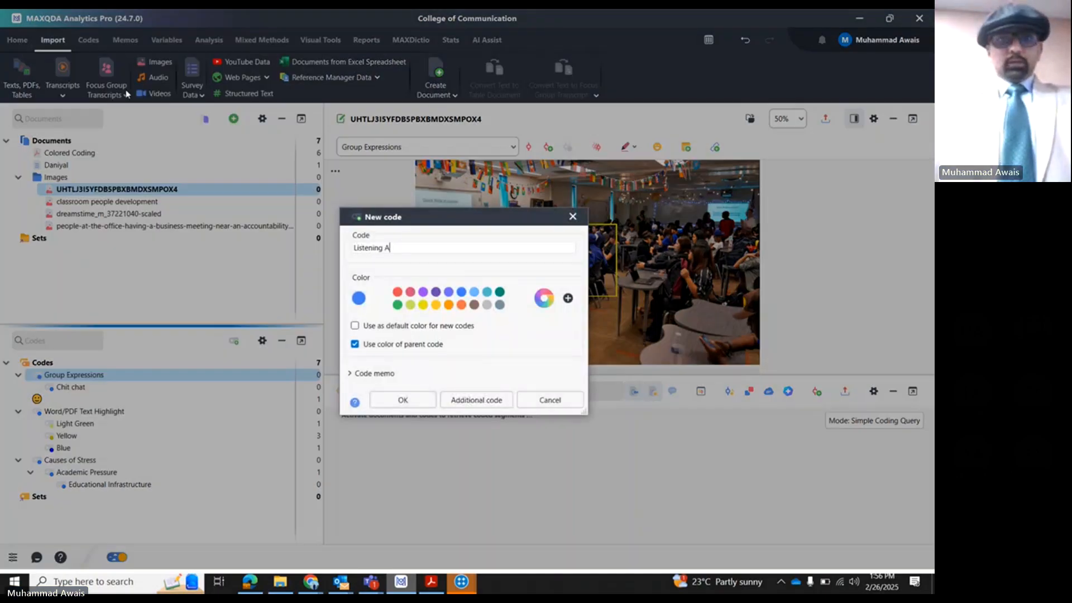
type("ttentively")
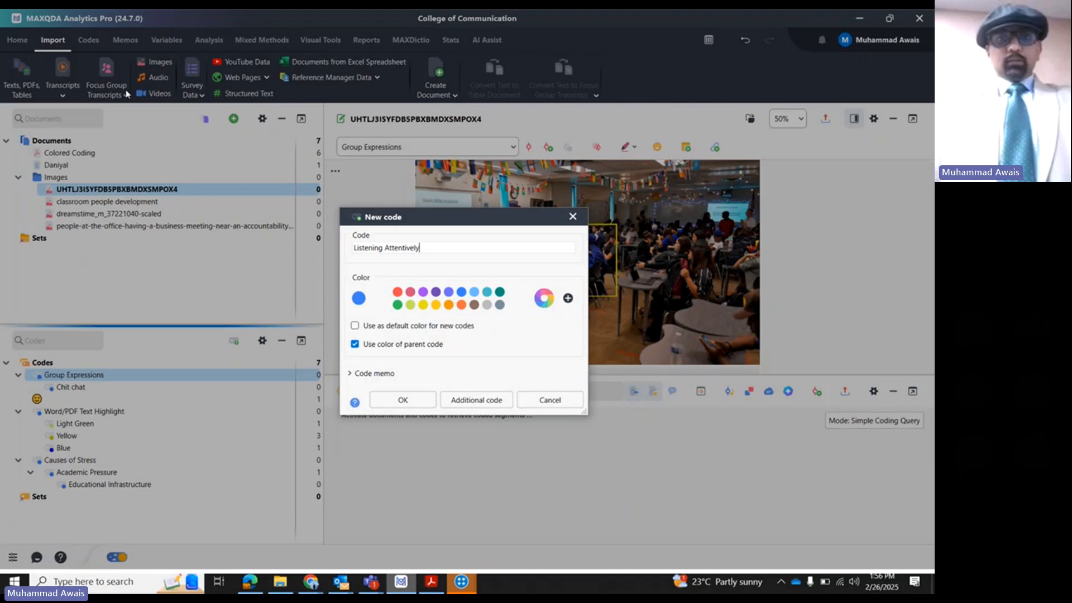
left_click(402, 399)
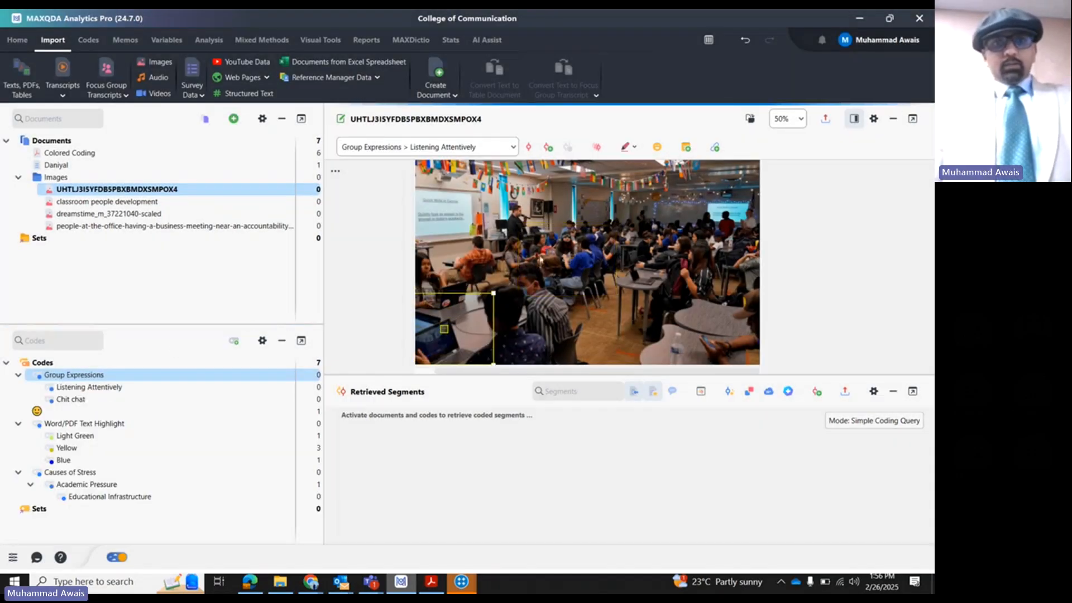
- Select the area around the central group of students in the photo and code it with Chit chat
left_click(541, 261)
left_click_drag(504, 219, 620, 301)
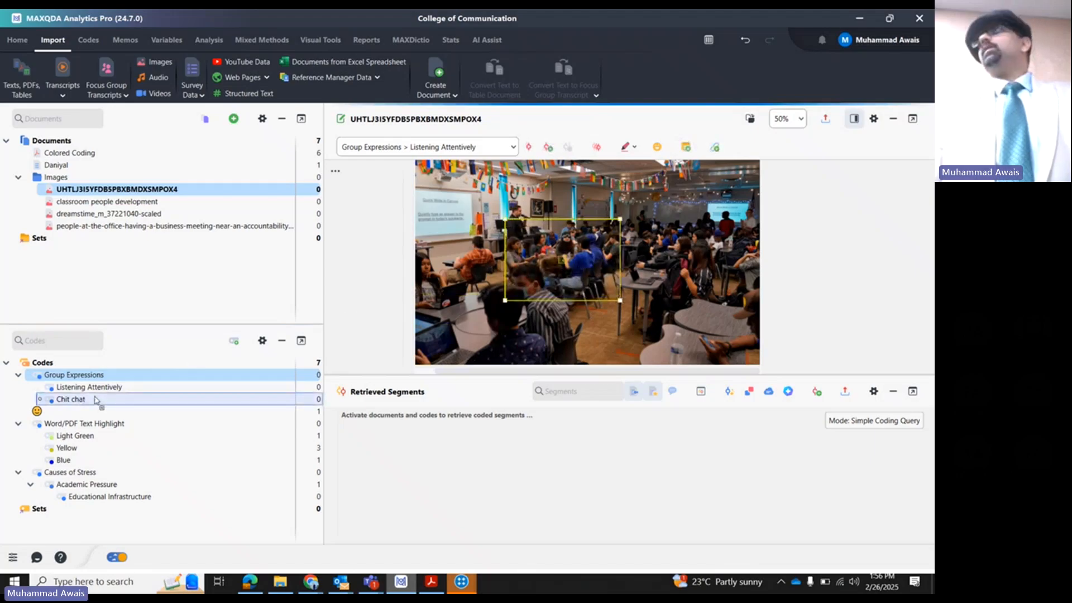
left_click_drag(96, 399, 580, 290)
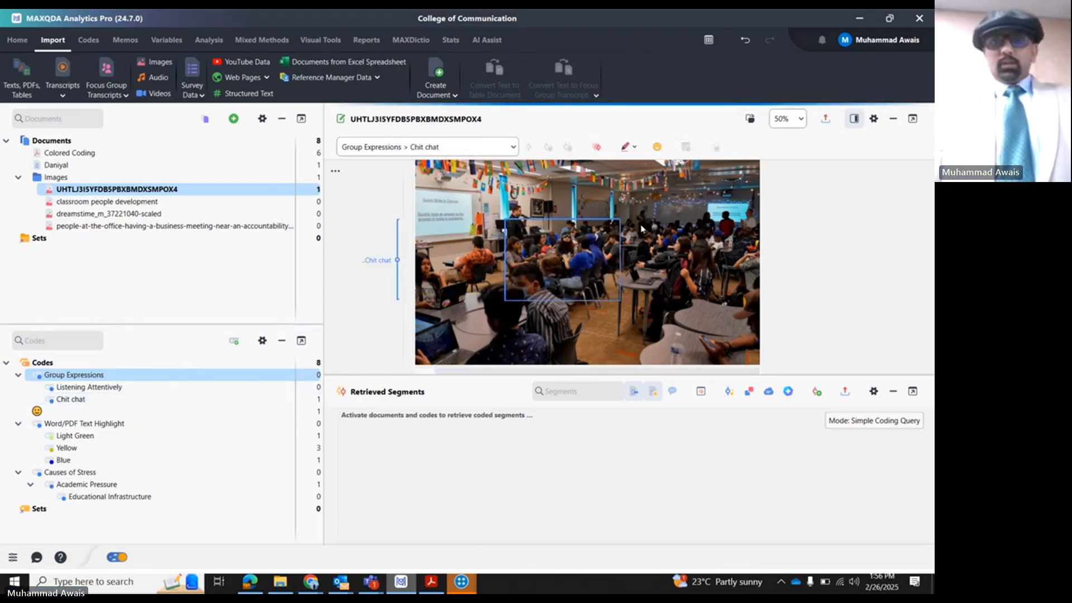
- Code the group of students on the photo's right side with Listening Attentively, and mark the area around the student in the orange shirt
left_click_drag(639, 224, 731, 314)
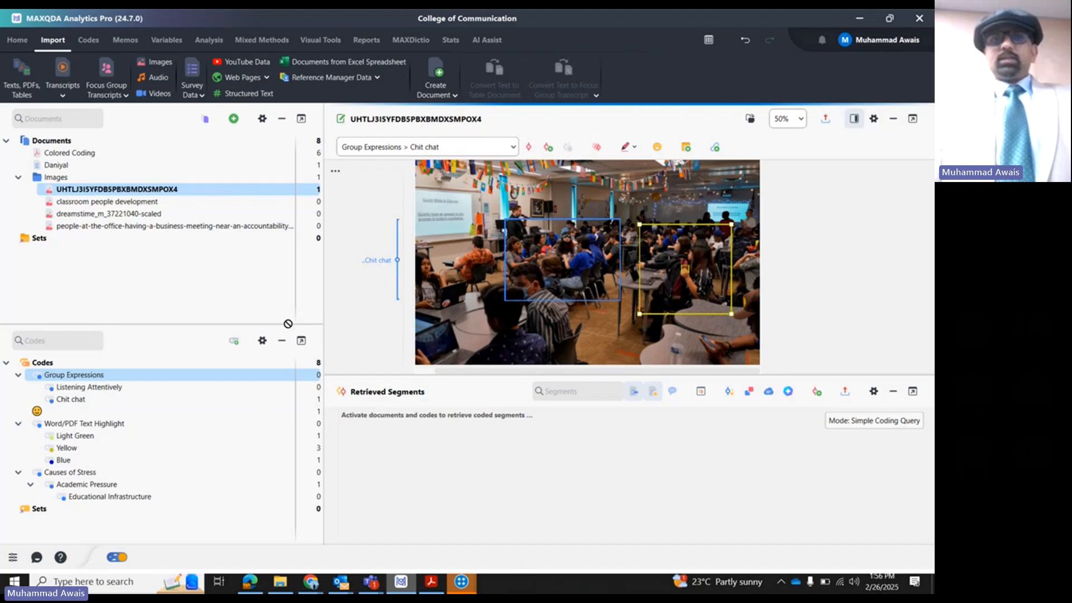
left_click_drag(288, 323, 92, 387)
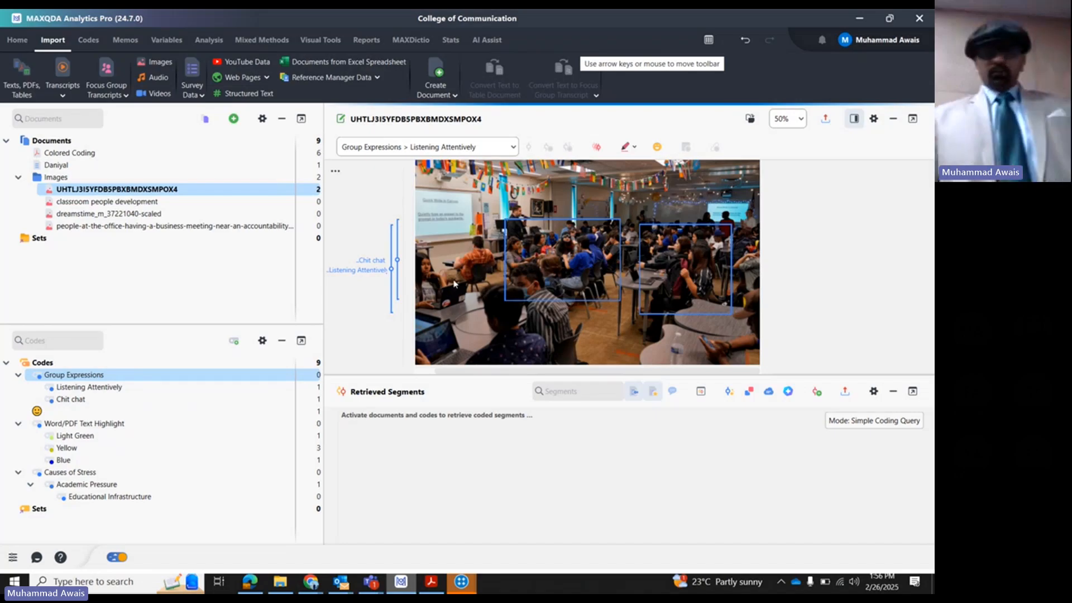
left_click_drag(448, 226, 498, 291)
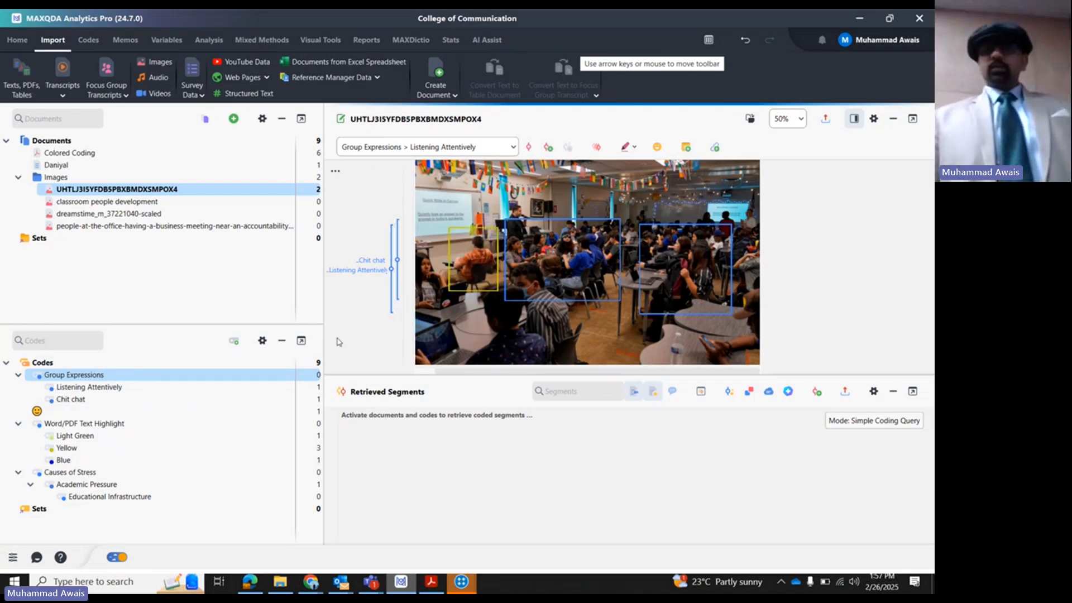
mouse_move(78, 391)
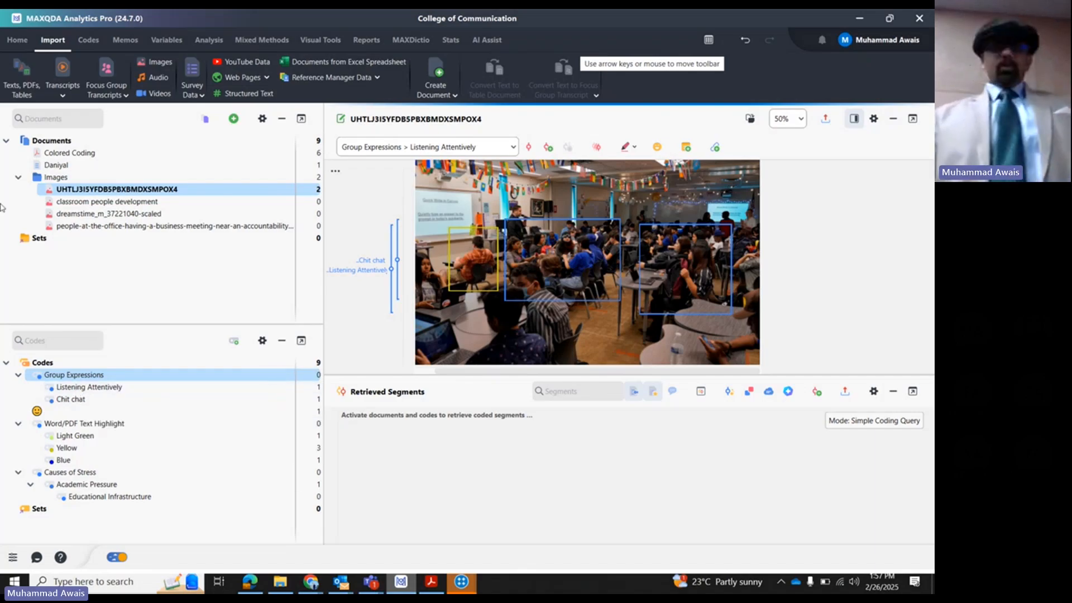
- View the classroom people development image, and open dreamstime_m_37221040-scaled from the Images group
double_click(107, 202)
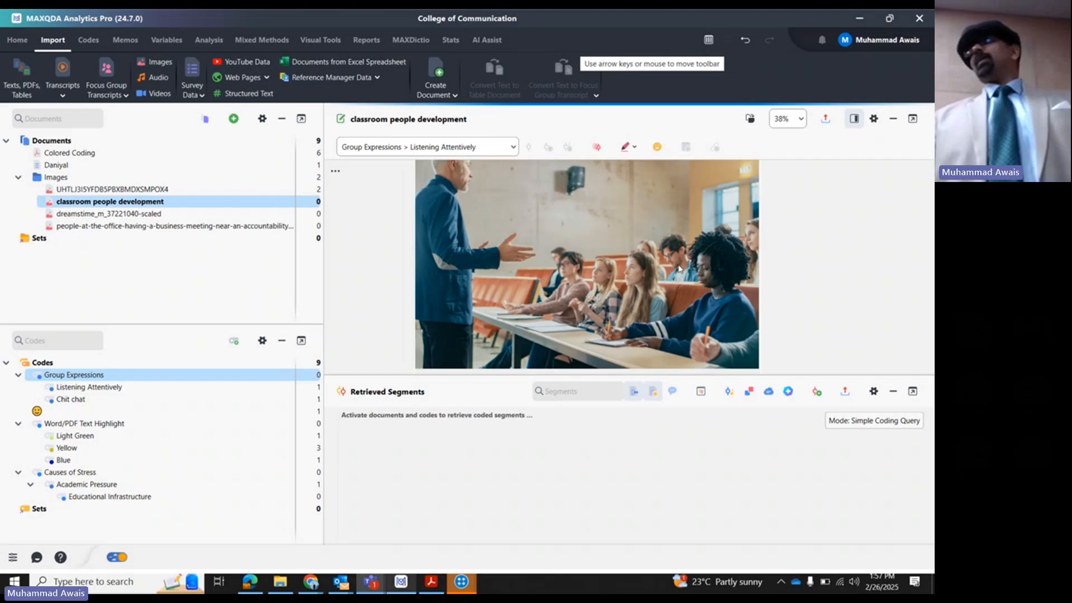
left_click(111, 215)
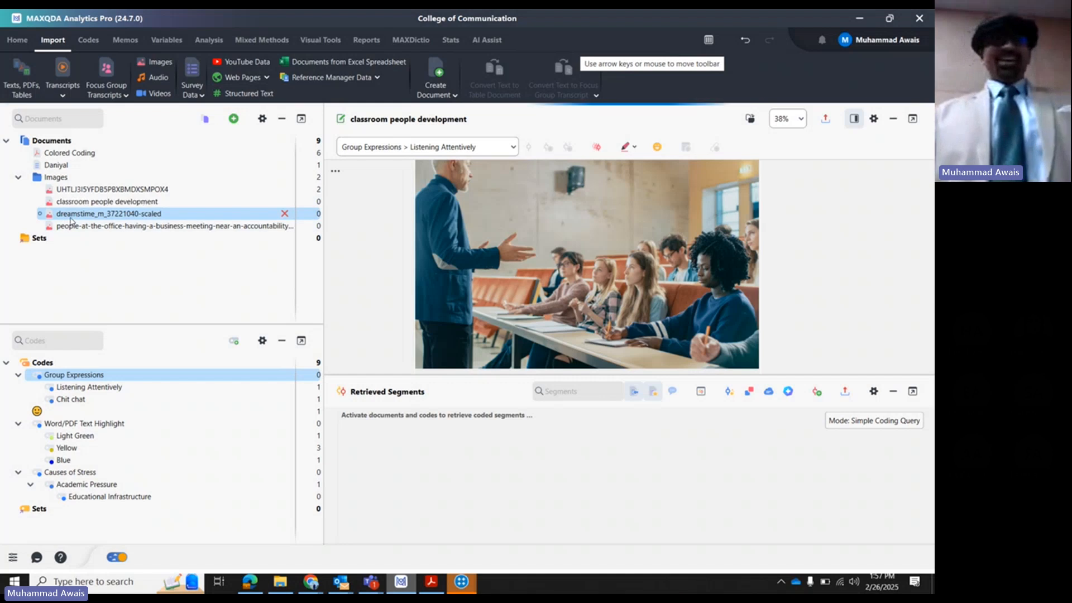
double_click(67, 217)
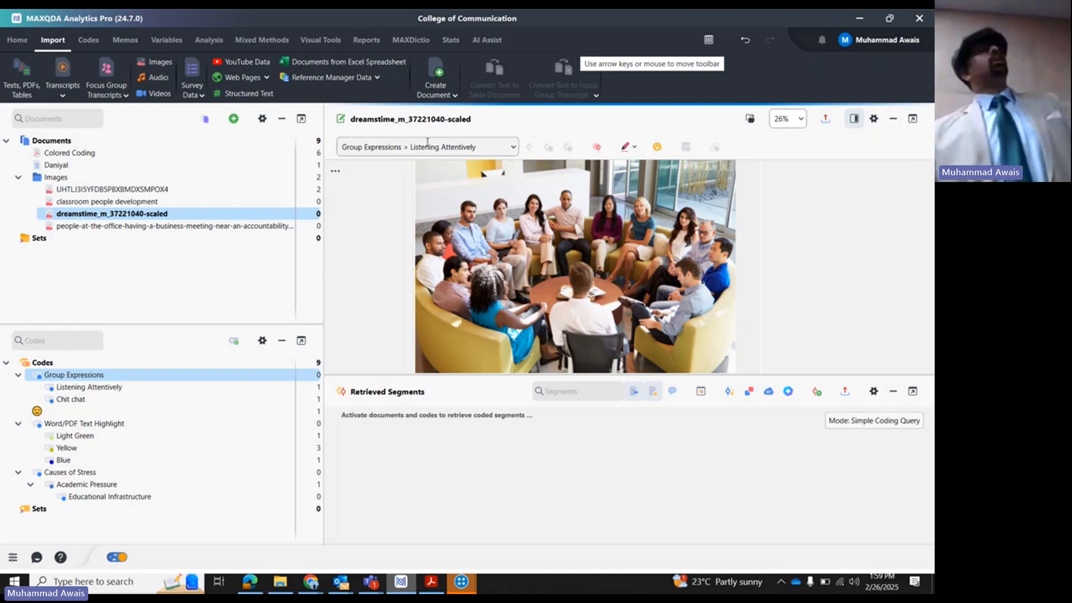
- Code the area around the man in the blue shirt and the woman beside him with Educational Infrastructure
mouse_move(467, 204)
left_mouse_down()
mouse_move(510, 283)
mouse_move(202, 456)
mouse_move(61, 434)
mouse_move(91, 474)
mouse_move(90, 501)
left_mouse_up()
left_click(57, 272)
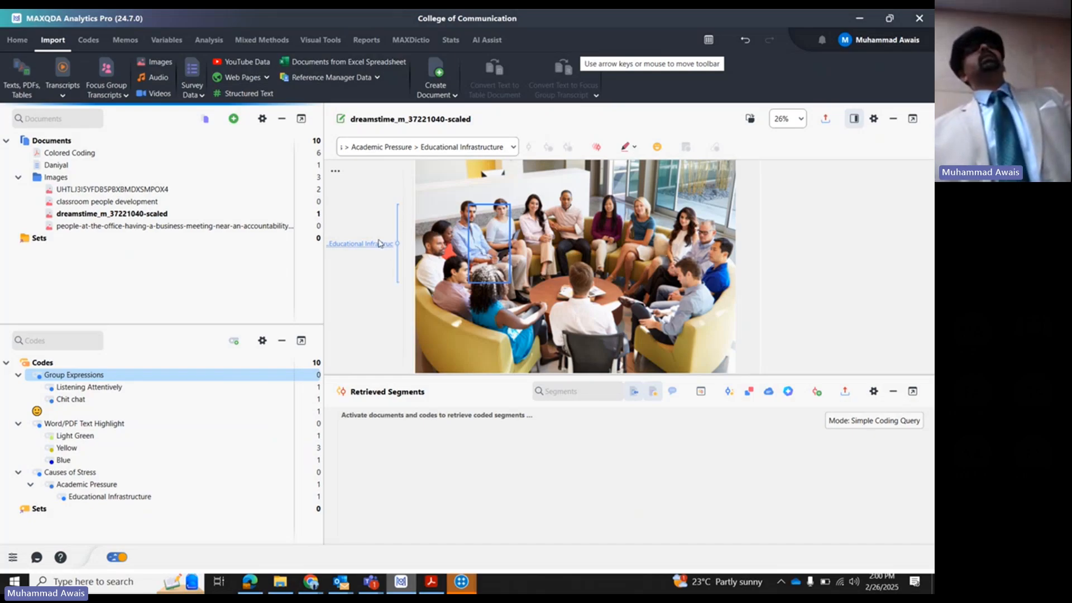
mouse_move(368, 248)
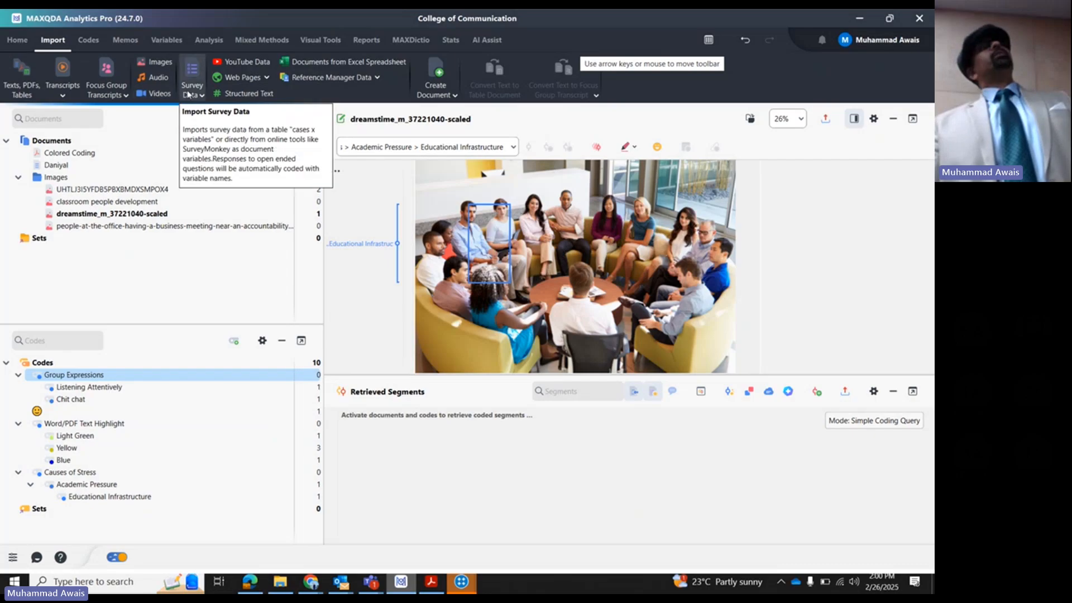
- Start a YouTube data import and get the video link field ready for entry
left_click(264, 62)
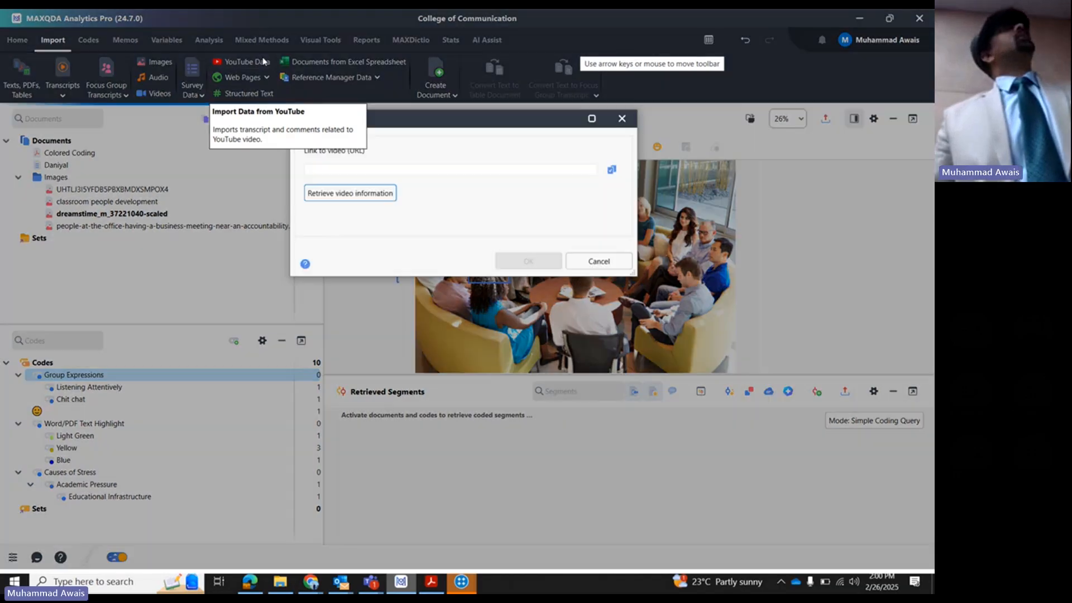
left_click(343, 171)
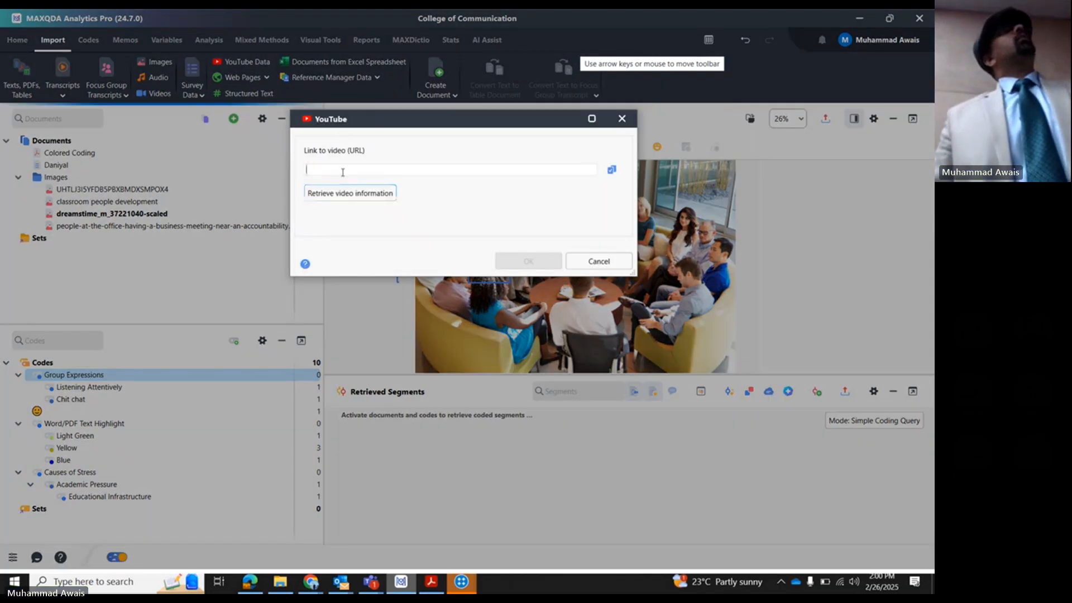
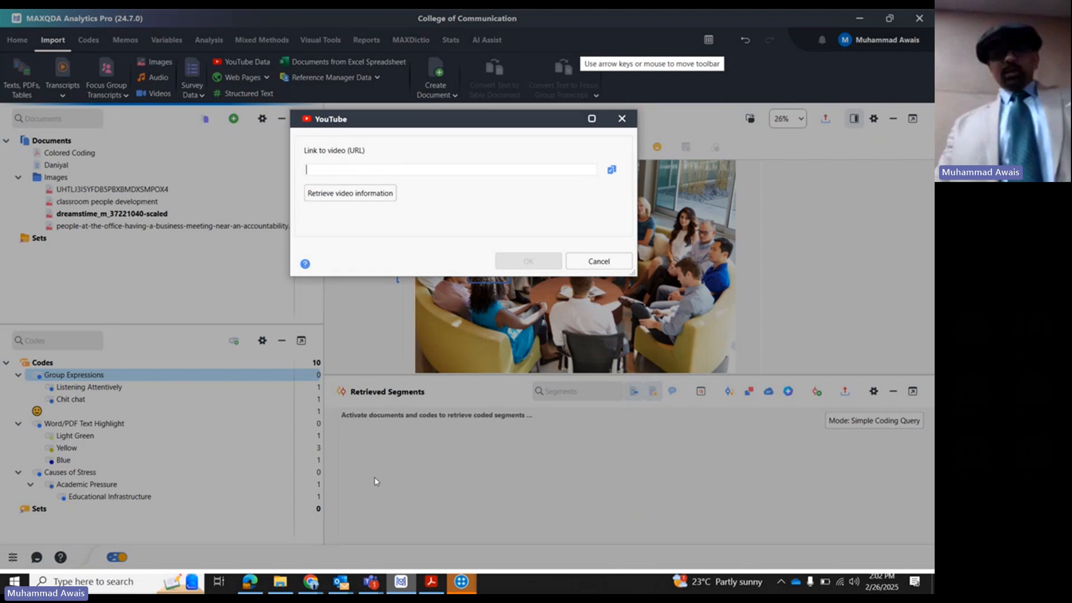
- Switch to Chrome, open a new Incognito window and load youtube.com
left_click(311, 582)
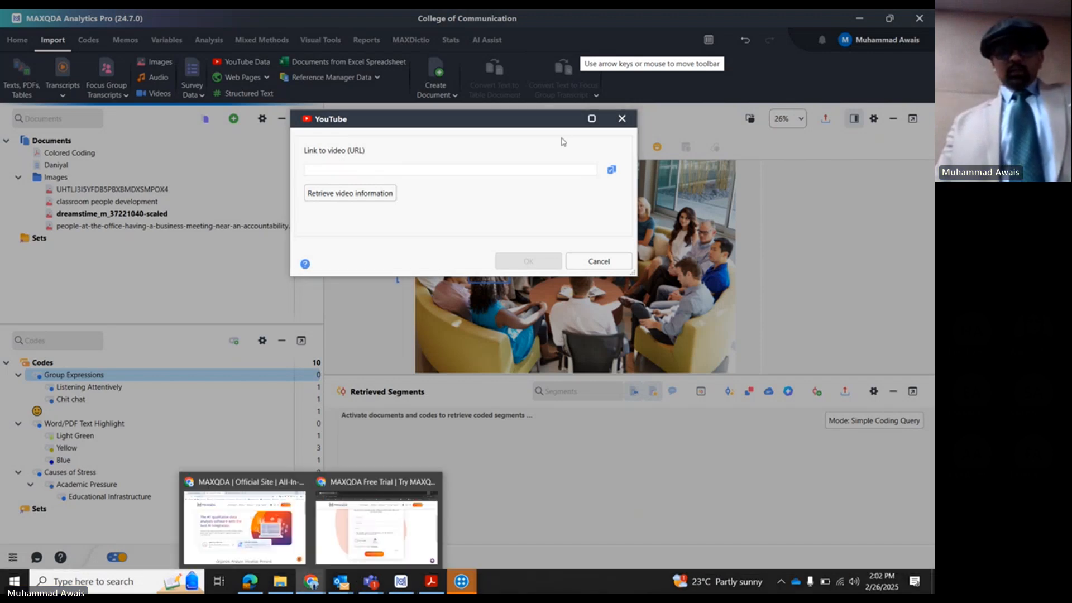
left_click(277, 505)
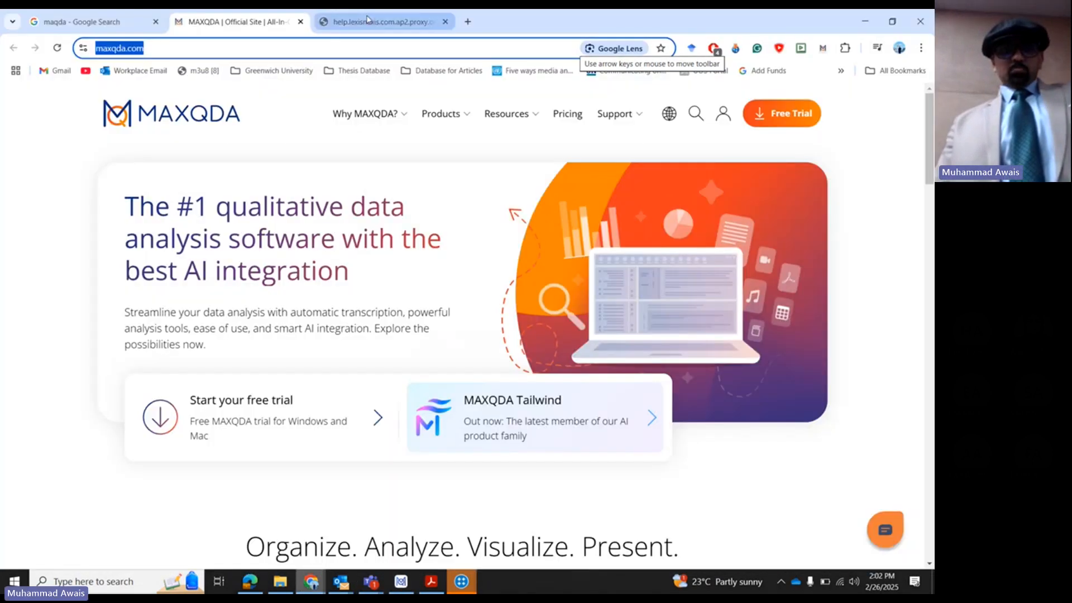
left_click(921, 48)
left_click(868, 141)
type("youy")
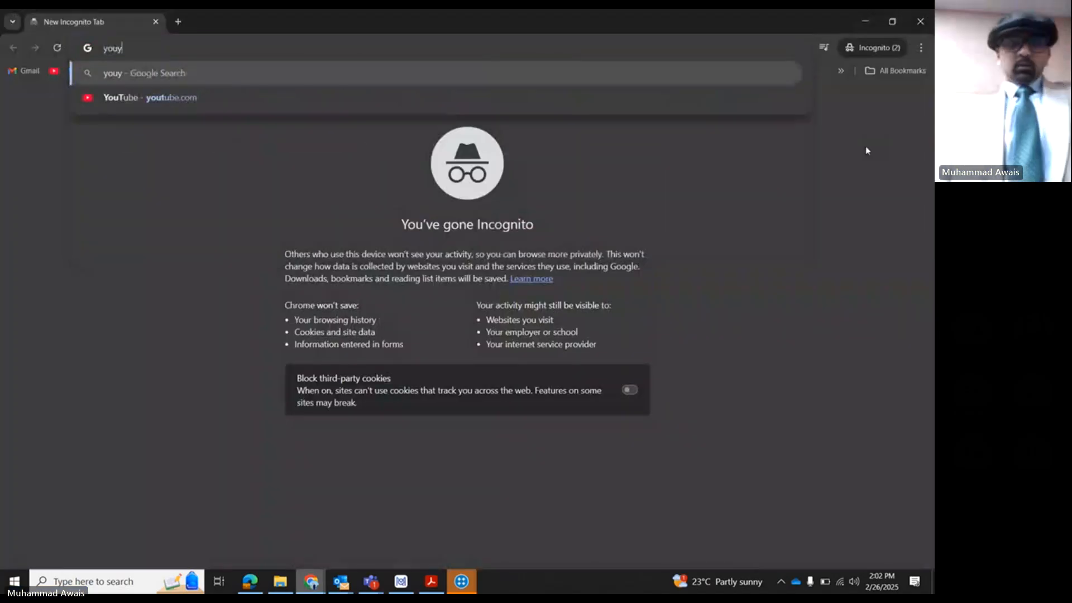
key("Down")
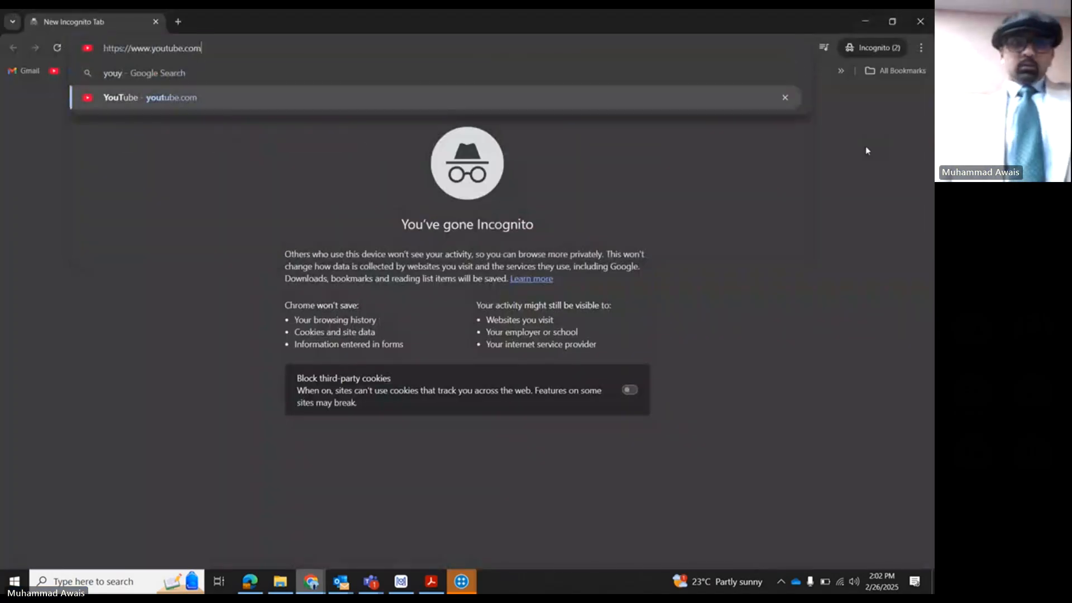
key("Return")
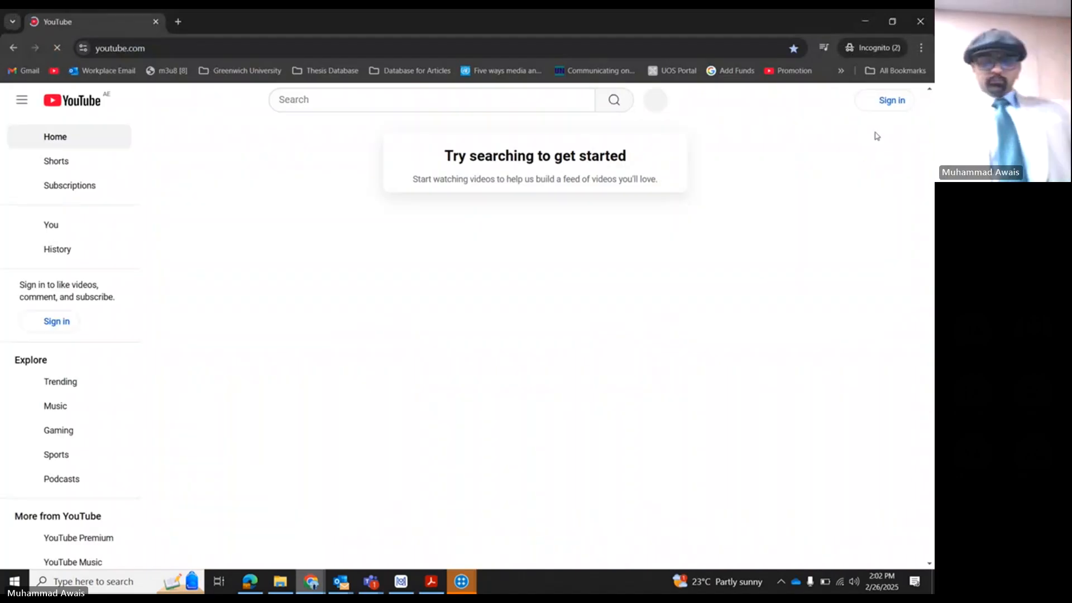
- Search YouTube for "trump speech"
left_click(418, 101)
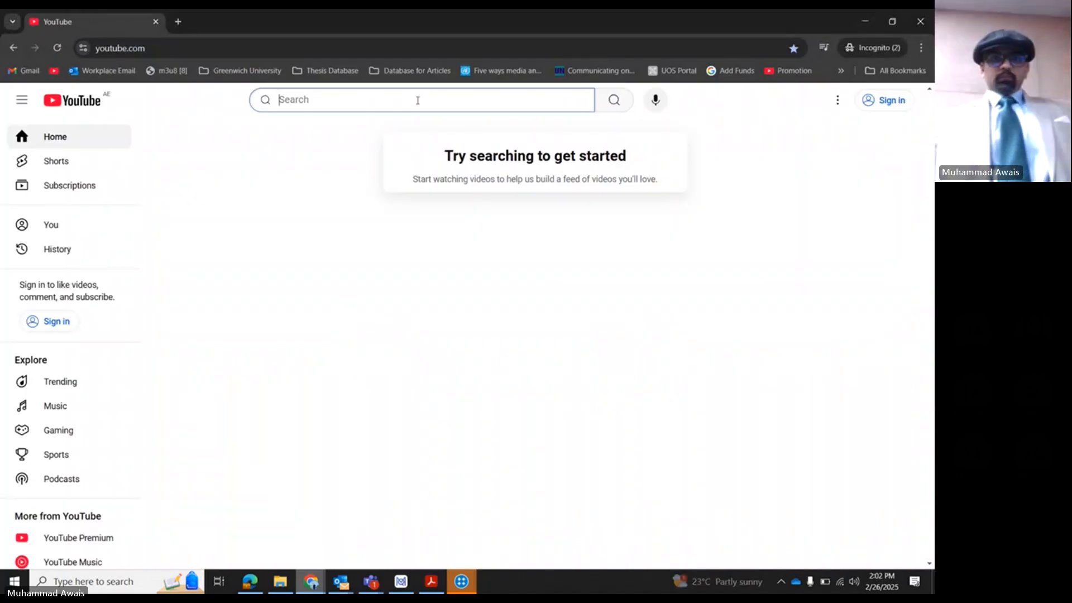
type("uae")
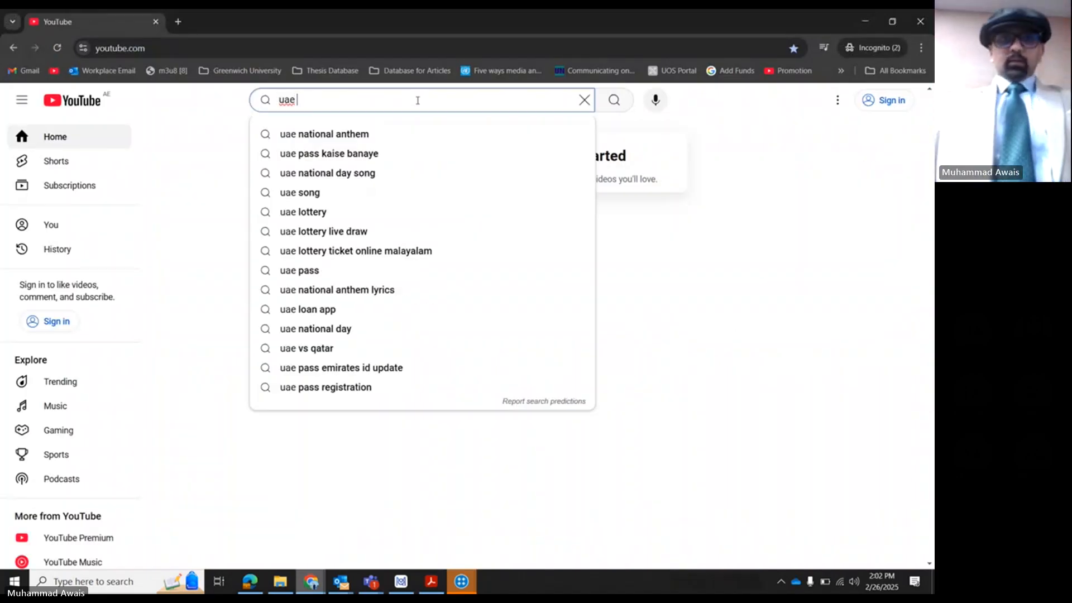
key("BackSpace")
key("BackSpace")
key("BackSpace")
key("BackSpace")
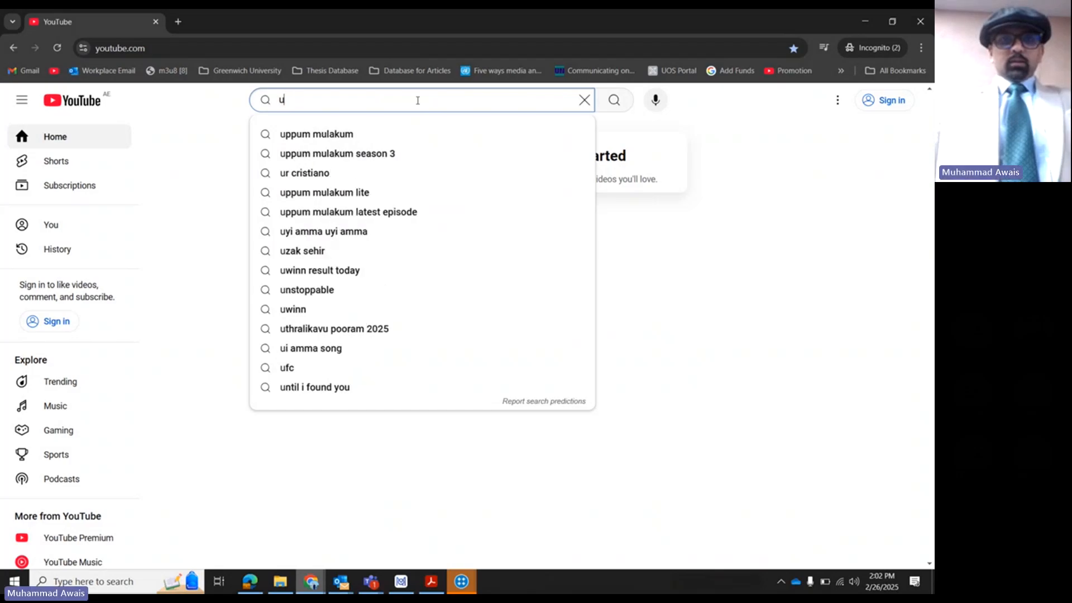
type("trump speech")
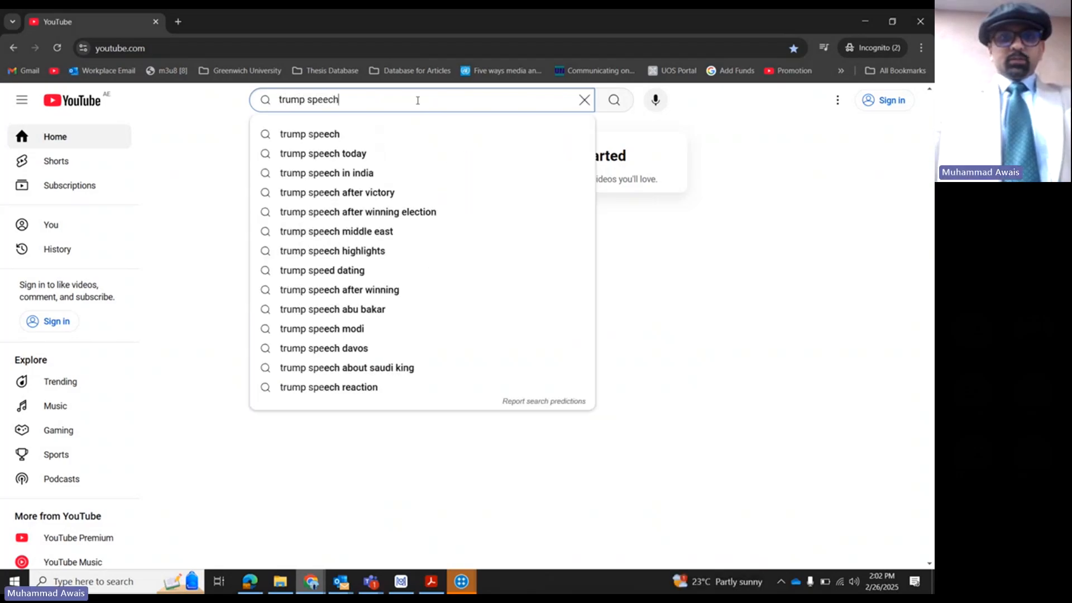
key("Return")
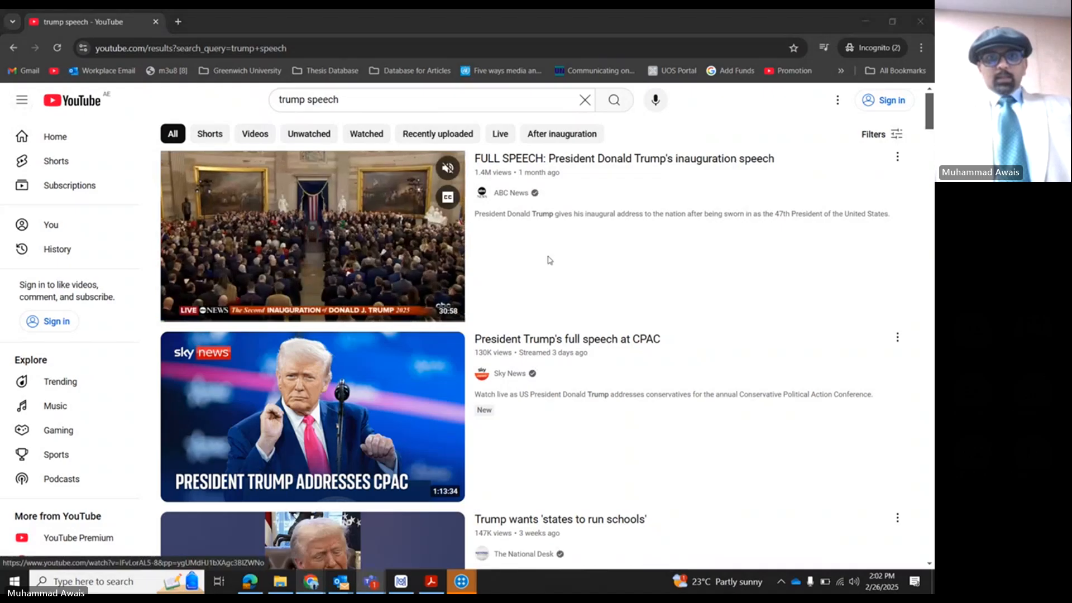
- Open the Sky News Australia video 'Significant operational failure' behind Chinese warships debacle from the results and mute it
scroll(507, 359, "down", 2)
scroll(506, 359, "down", 1)
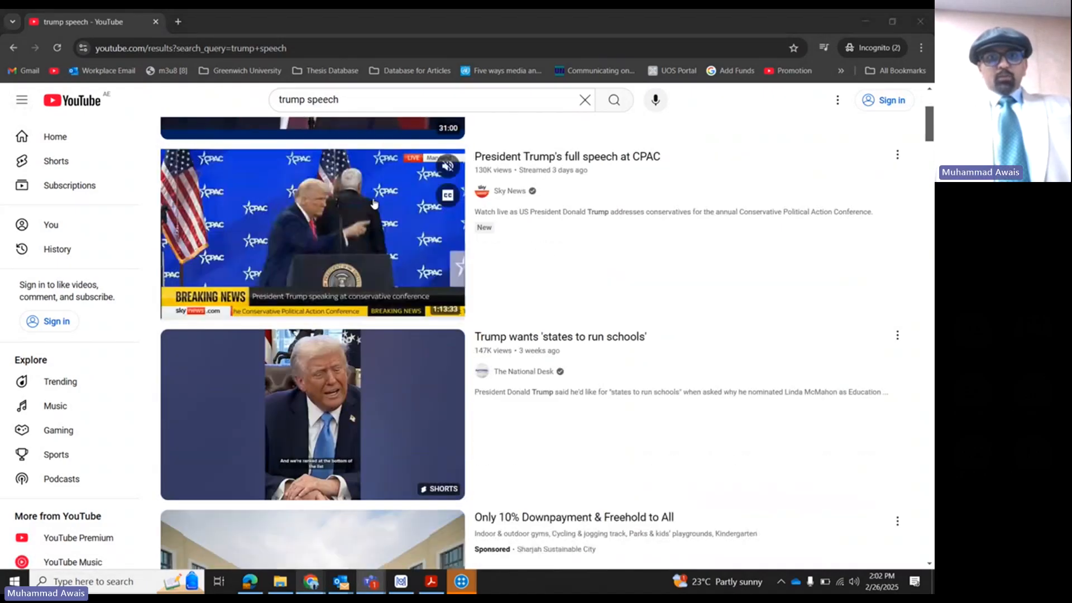
scroll(471, 282, "down", 2)
scroll(471, 283, "down", 8)
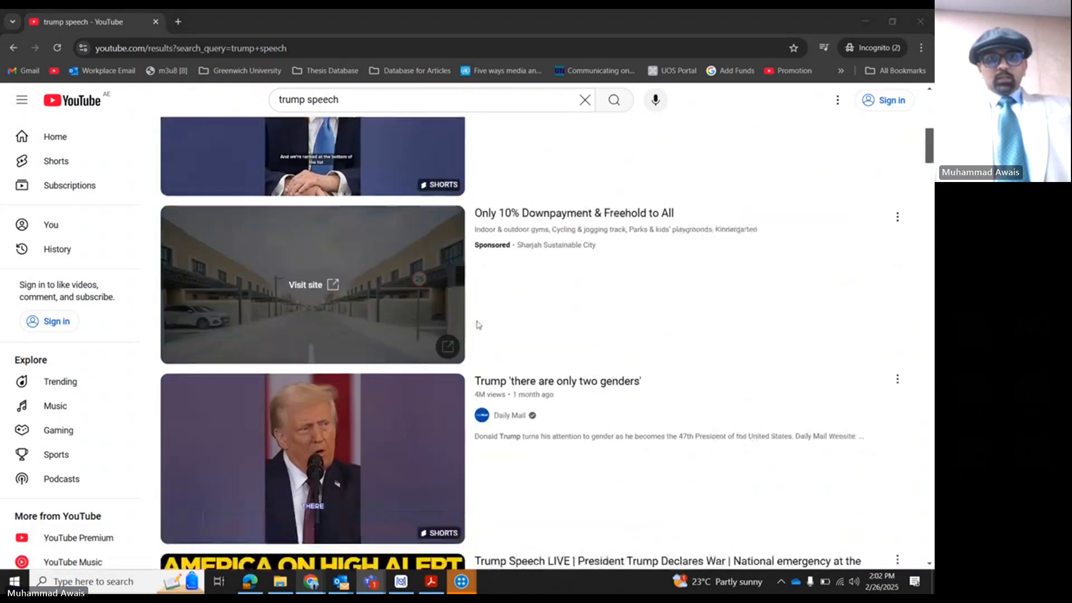
scroll(481, 325, "down", 8)
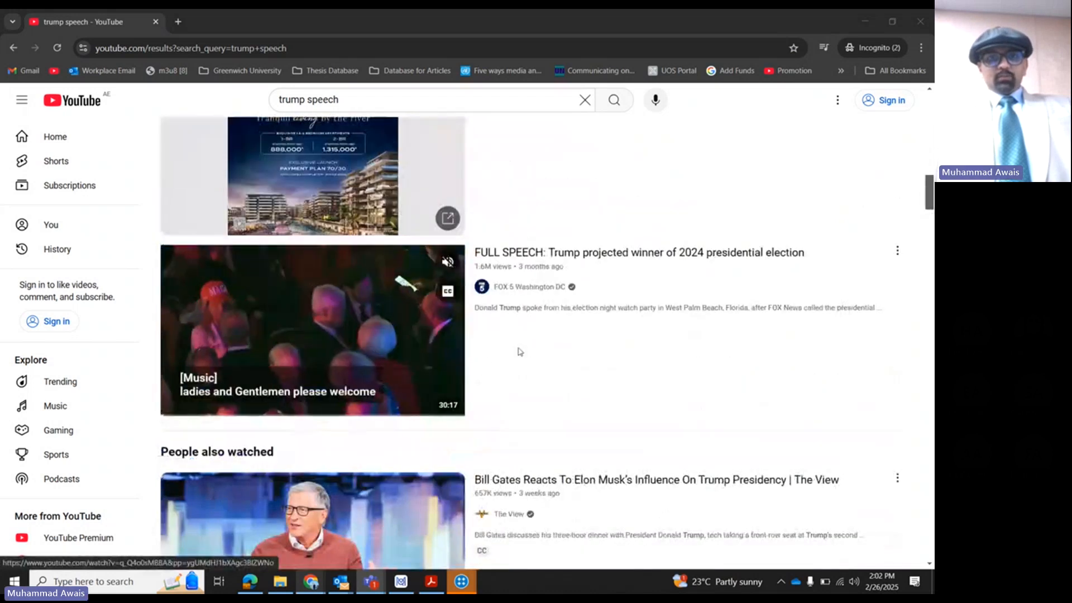
scroll(516, 352, "down", 6)
scroll(491, 329, "down", 1)
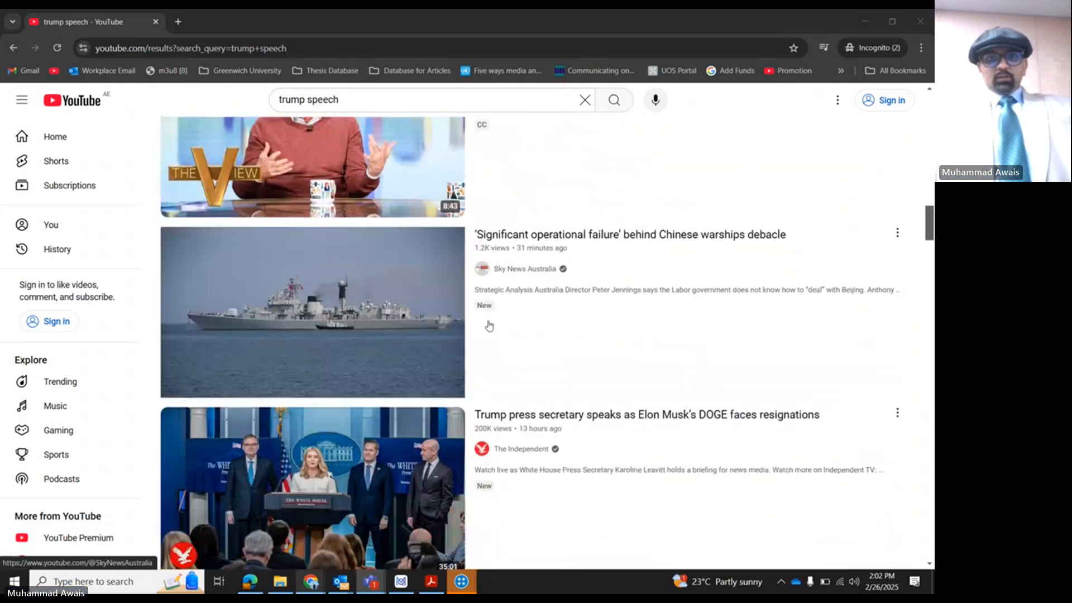
mouse_move(404, 318)
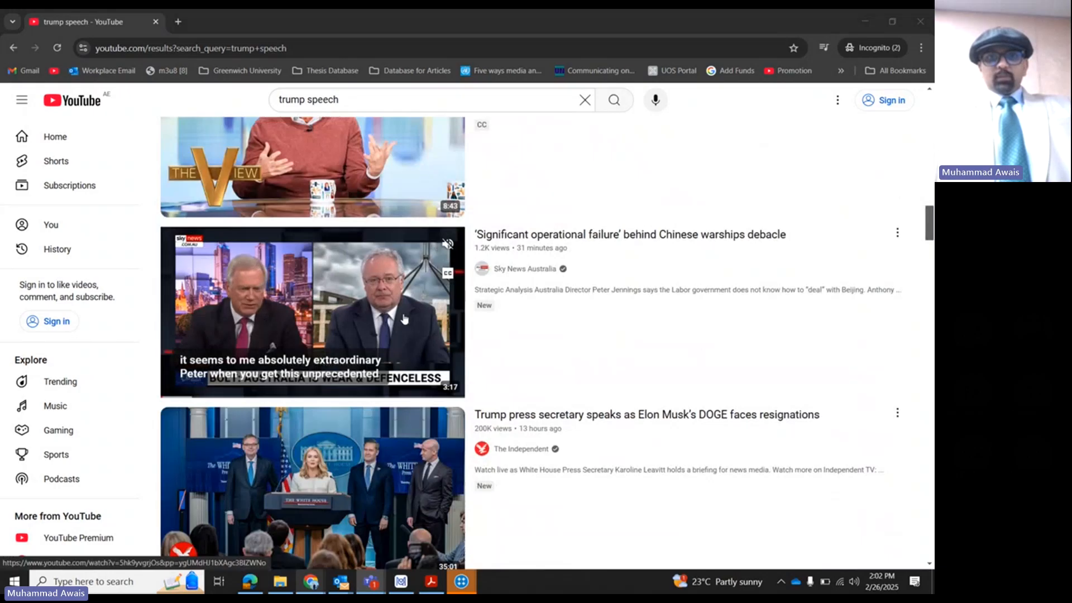
left_click(404, 318)
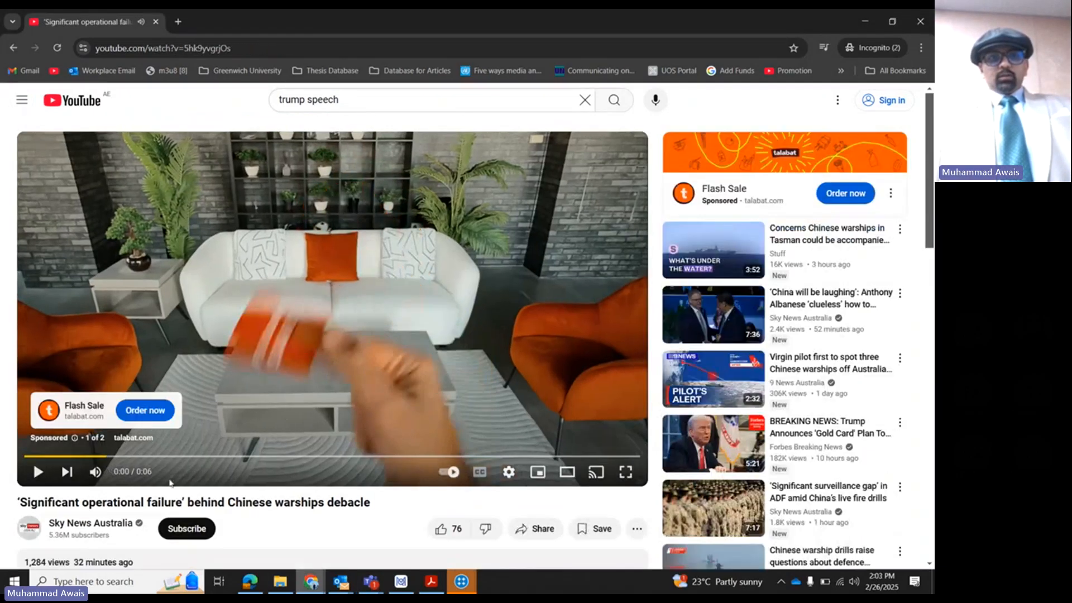
left_click(95, 473)
scroll(33, 460, "down", 3)
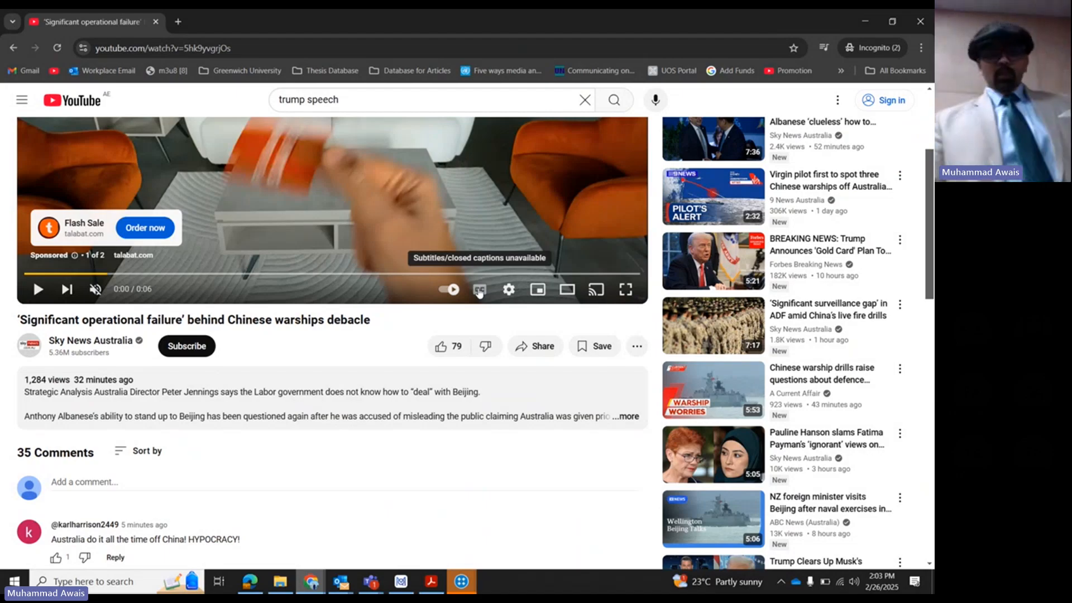
- Copy the video's URL, paste it as the video link in MAXQDA's YouTube import, and retrieve the video information
left_click(235, 44)
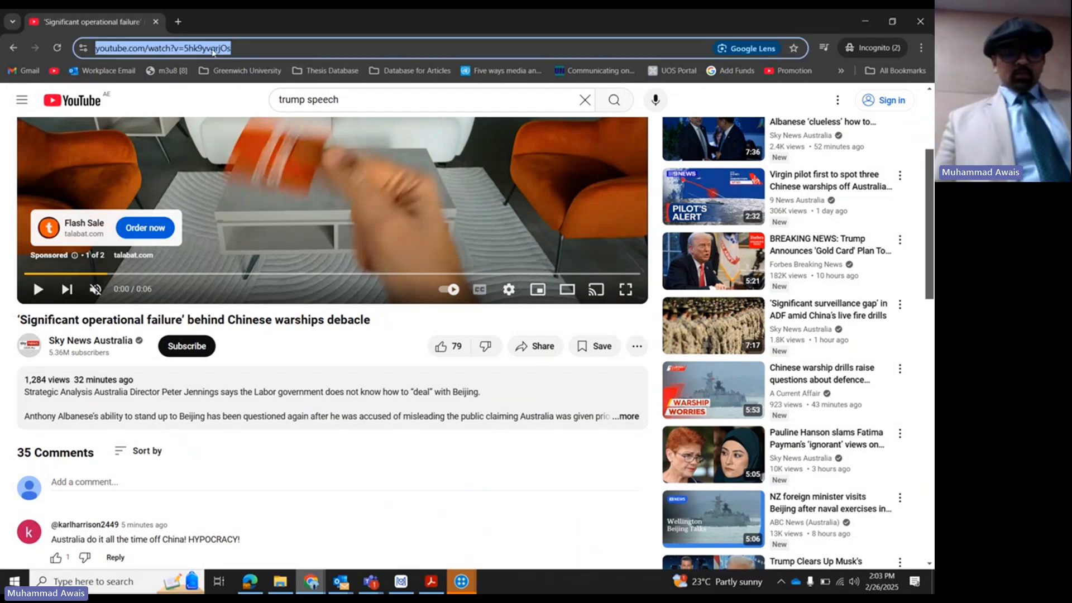
right_click(212, 52)
left_click(246, 136)
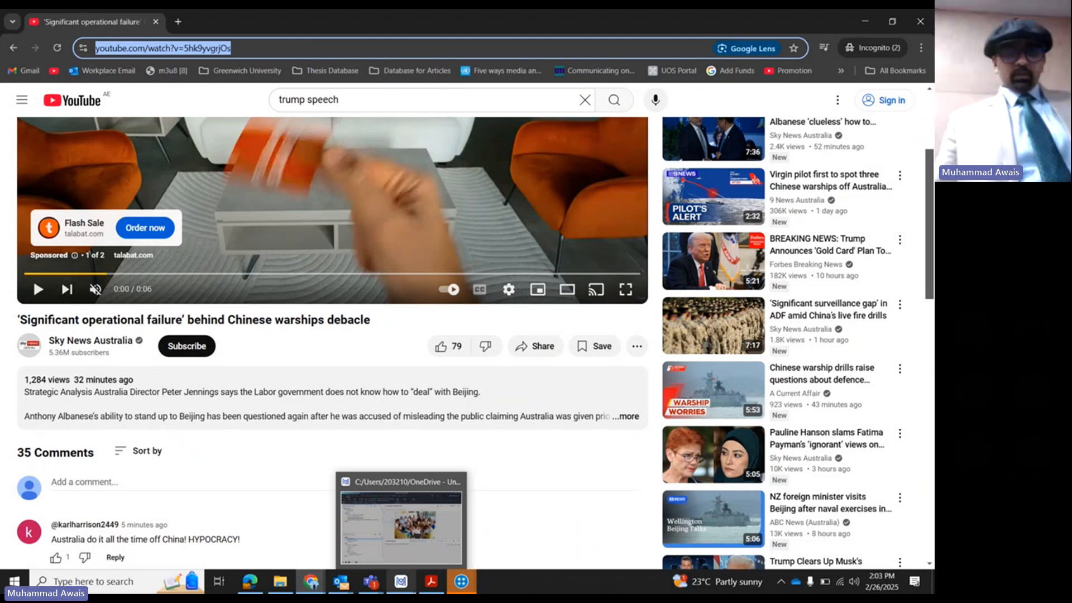
left_click(401, 581)
right_click(353, 170)
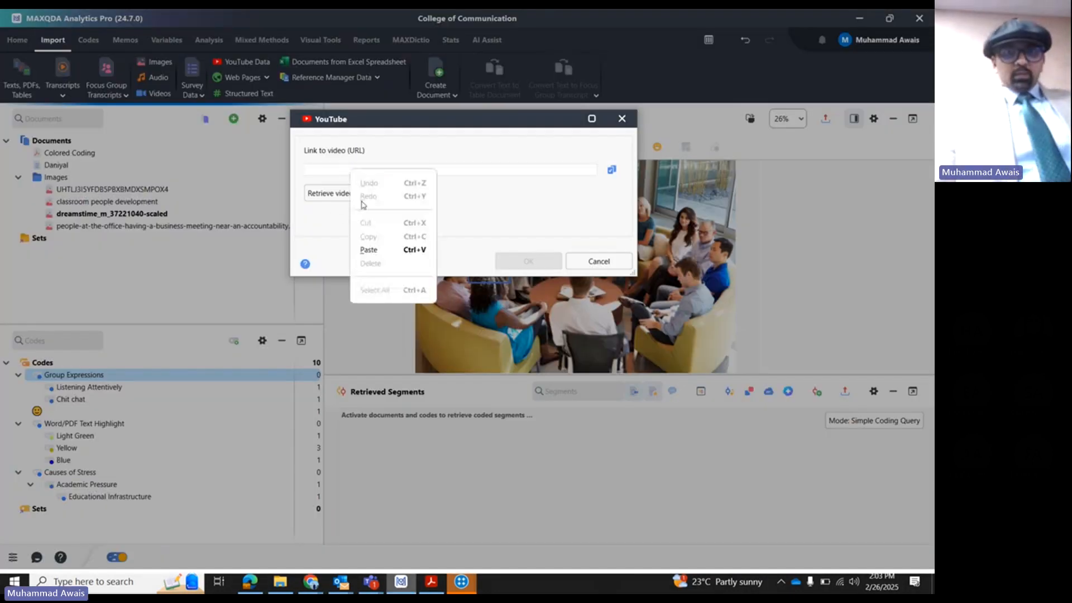
left_click(369, 250)
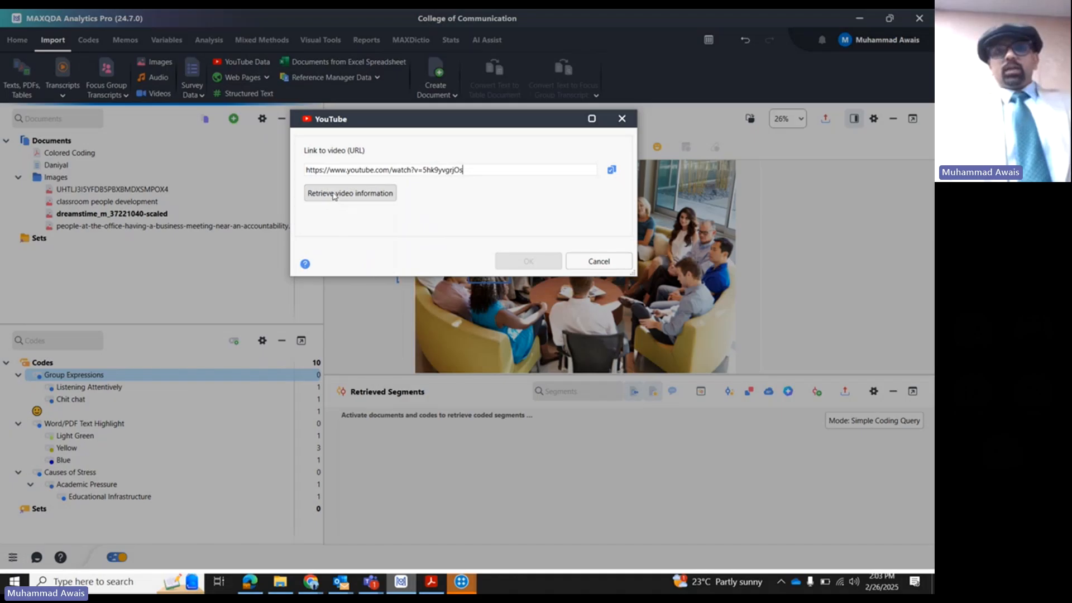
left_click(333, 194)
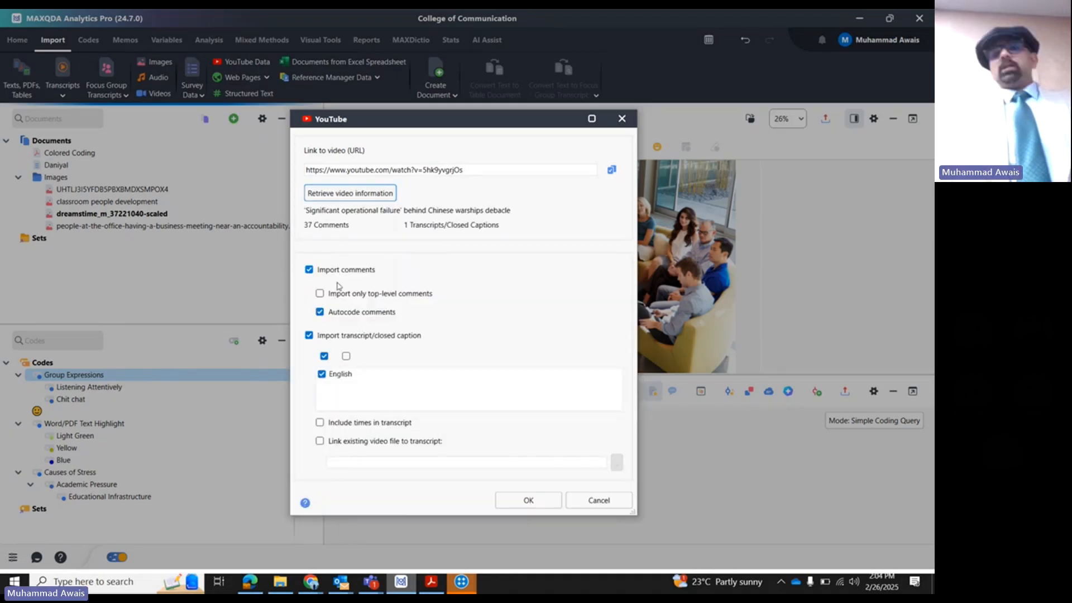
- Import the video's comments with Autocode comments and Import transcript/closed caption turned off
left_click(350, 316)
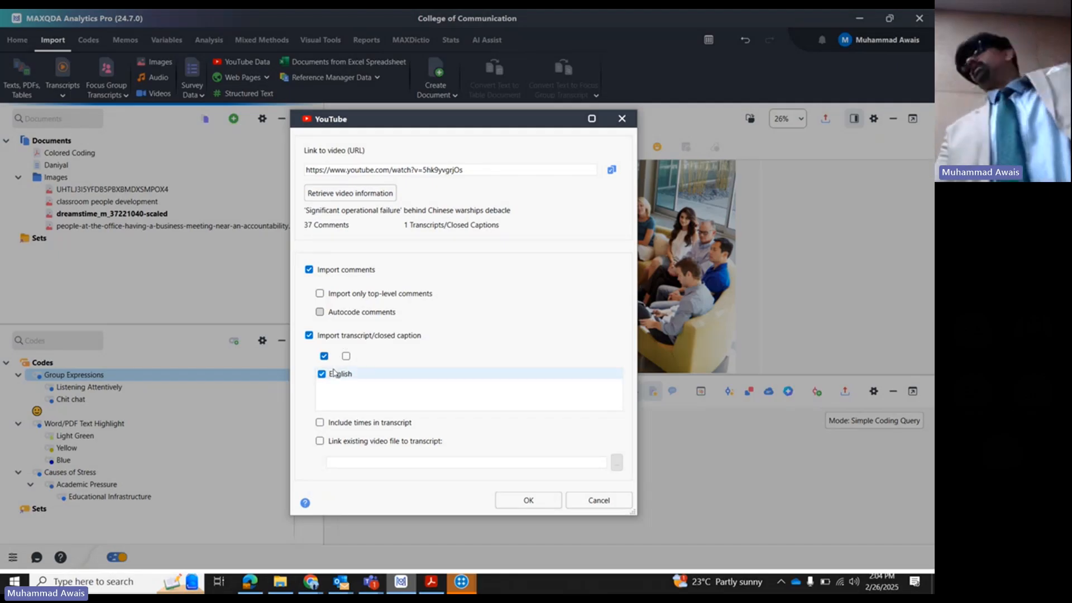
left_click(310, 336)
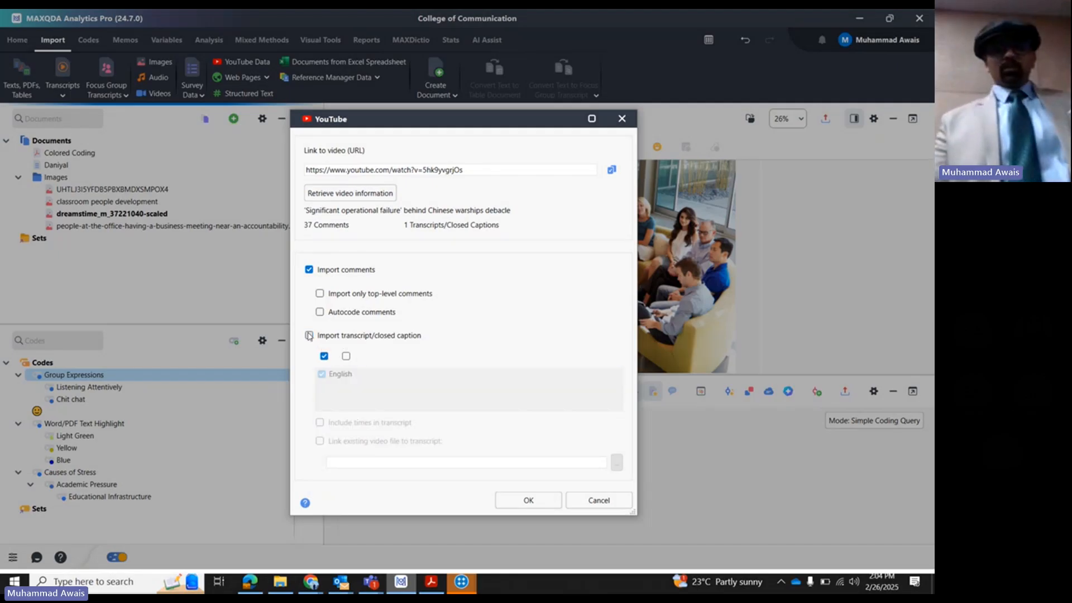
left_click(525, 501)
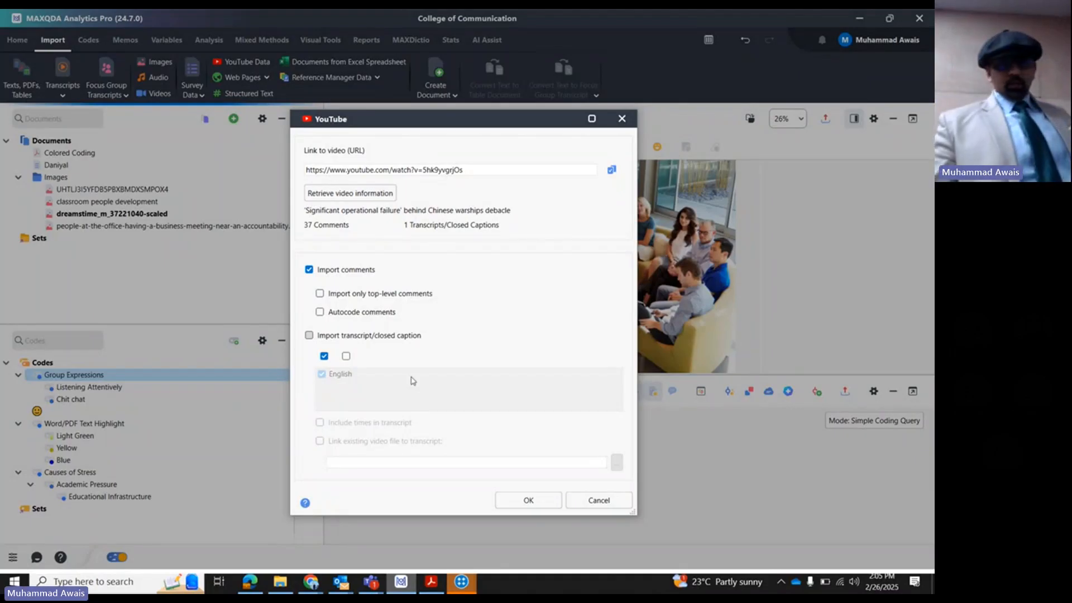
left_click(528, 499)
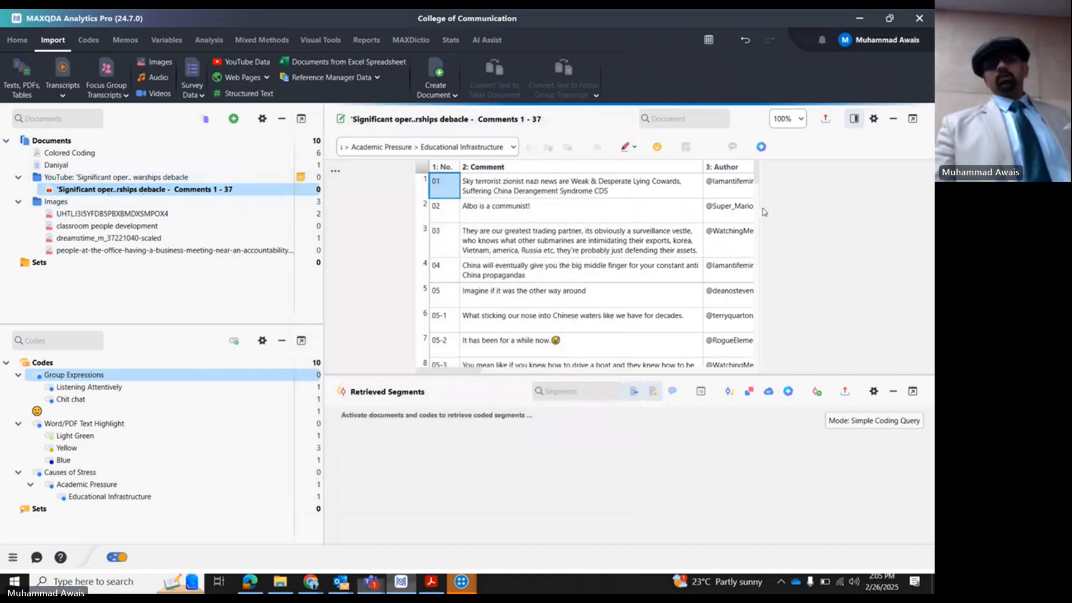
- Fit the Author column to its contents, narrow the coding area beside the comments table, and select the first comment
double_click(756, 167)
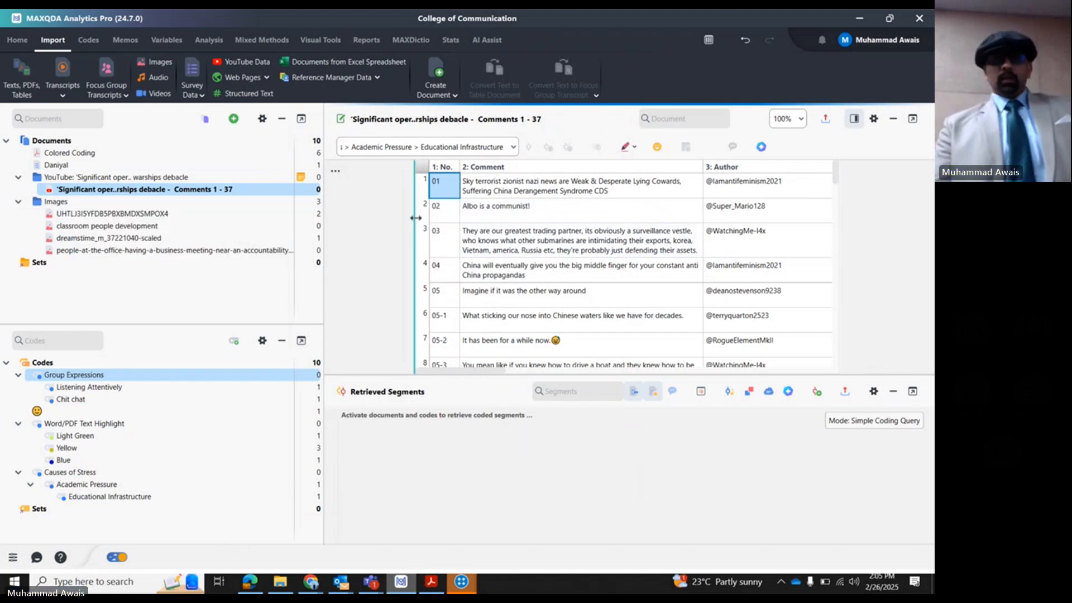
left_click_drag(415, 218, 345, 213)
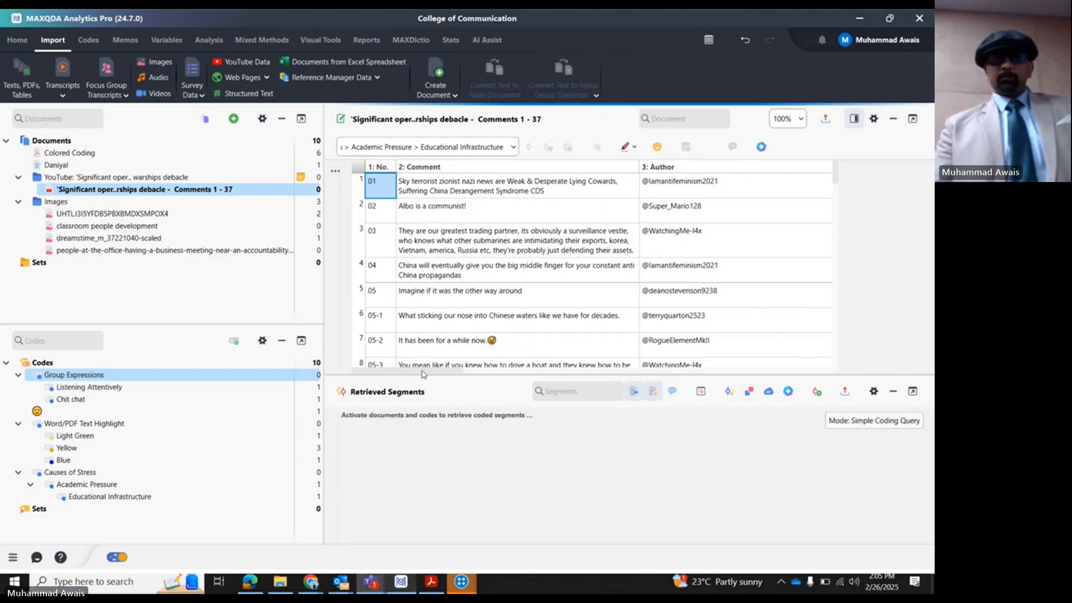
left_click_drag(423, 371, 422, 370)
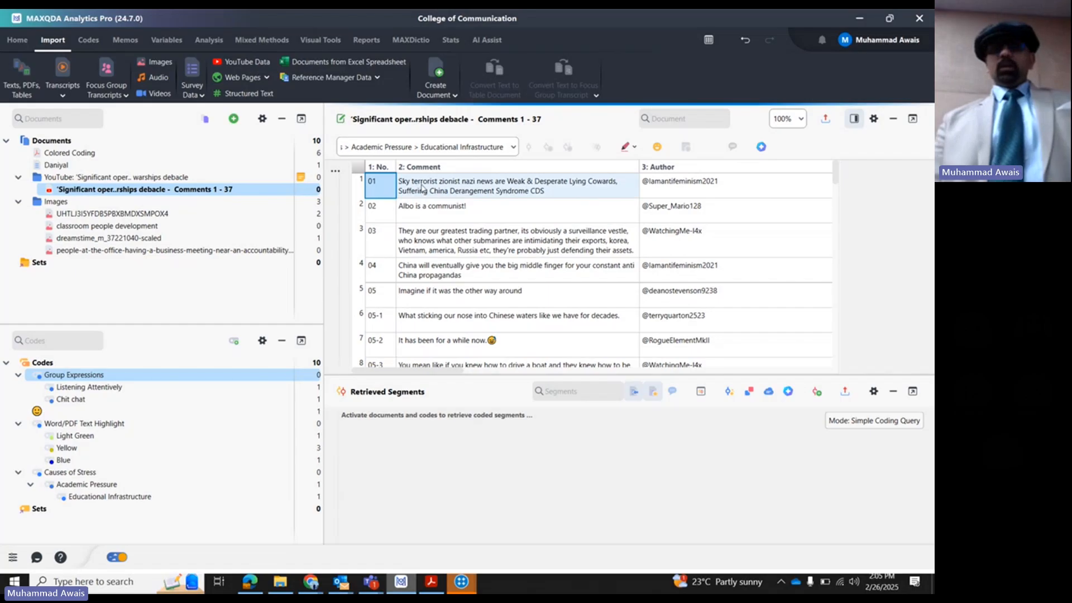
left_click(421, 188)
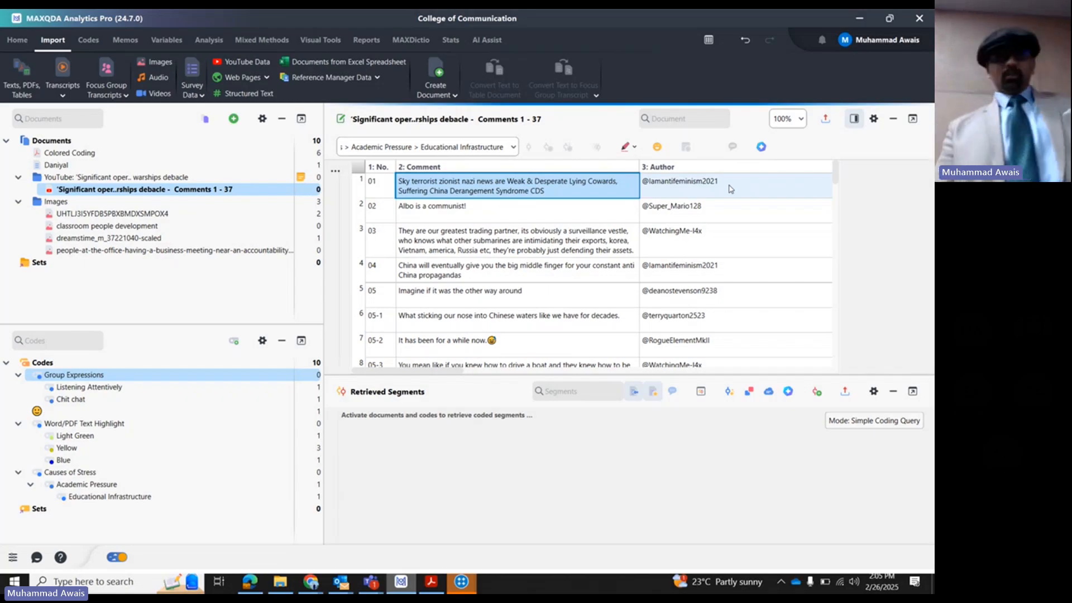
- Examine the AI Coding (Beta) section of the AI Assist web page, close that page, and return to MAXQDA
left_click(17, 39)
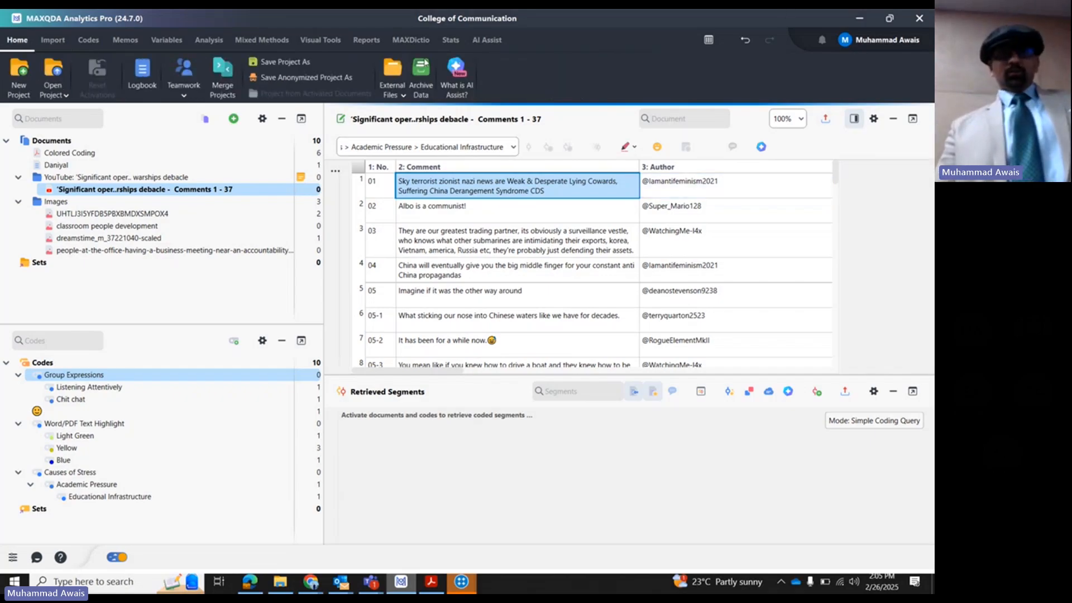
left_click(461, 99)
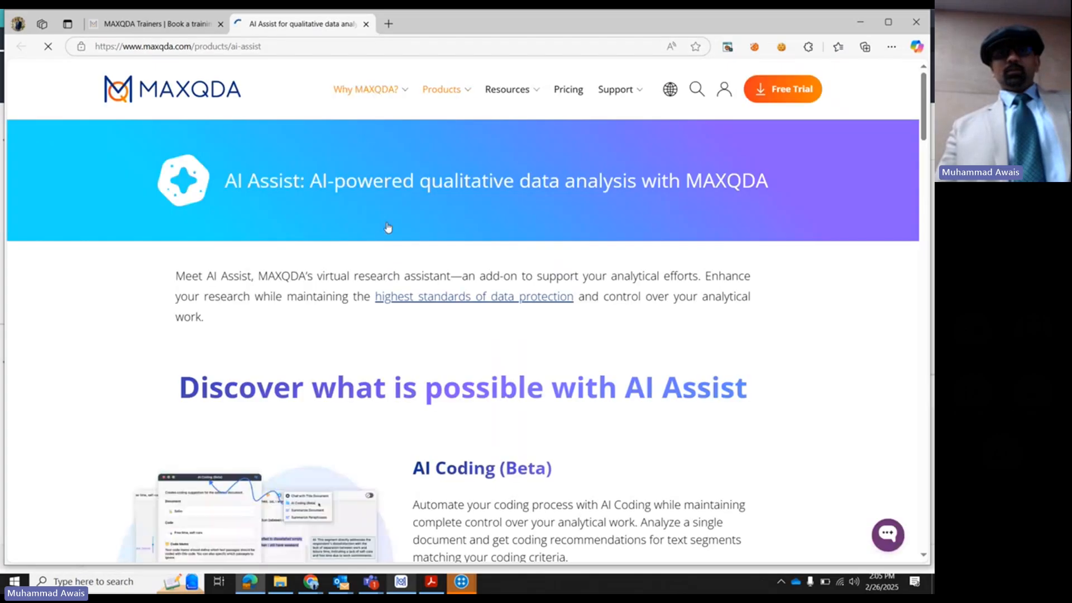
scroll(472, 392, "down", 3)
left_click_drag(403, 286, 571, 294)
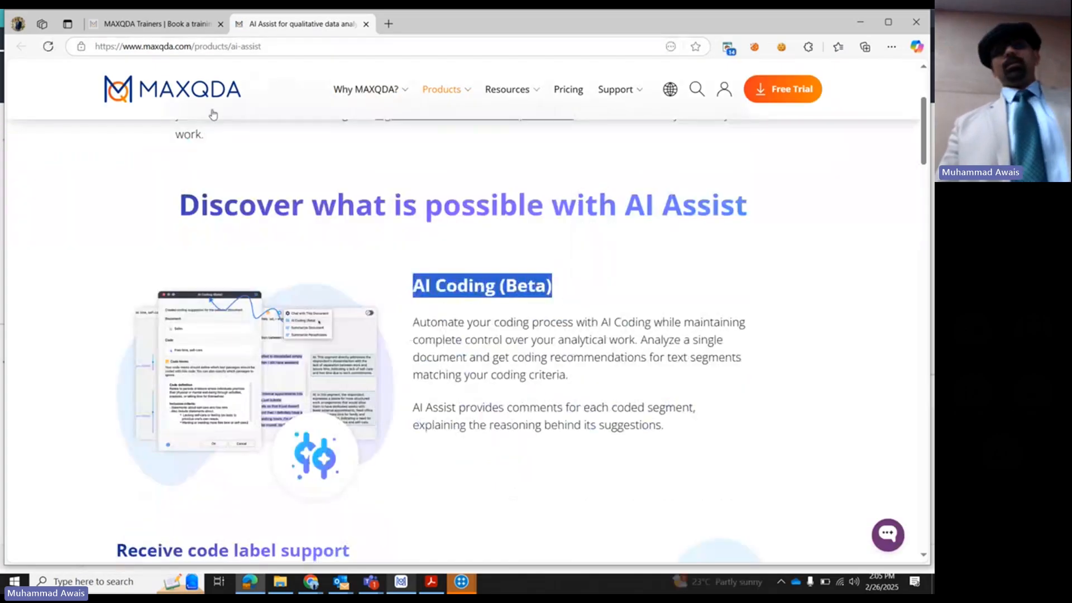
left_click(366, 24)
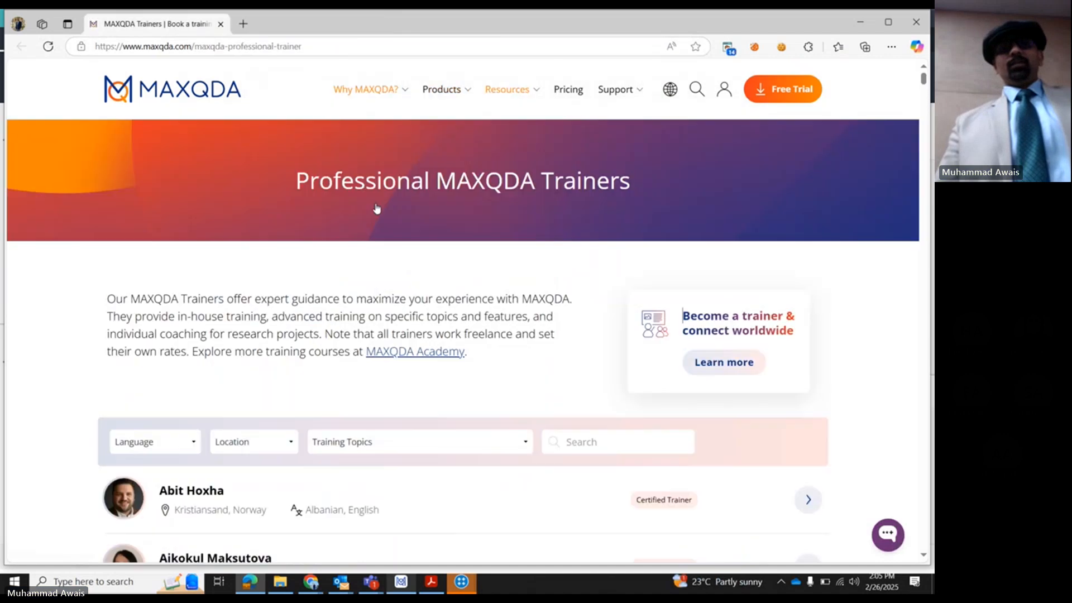
left_click(400, 582)
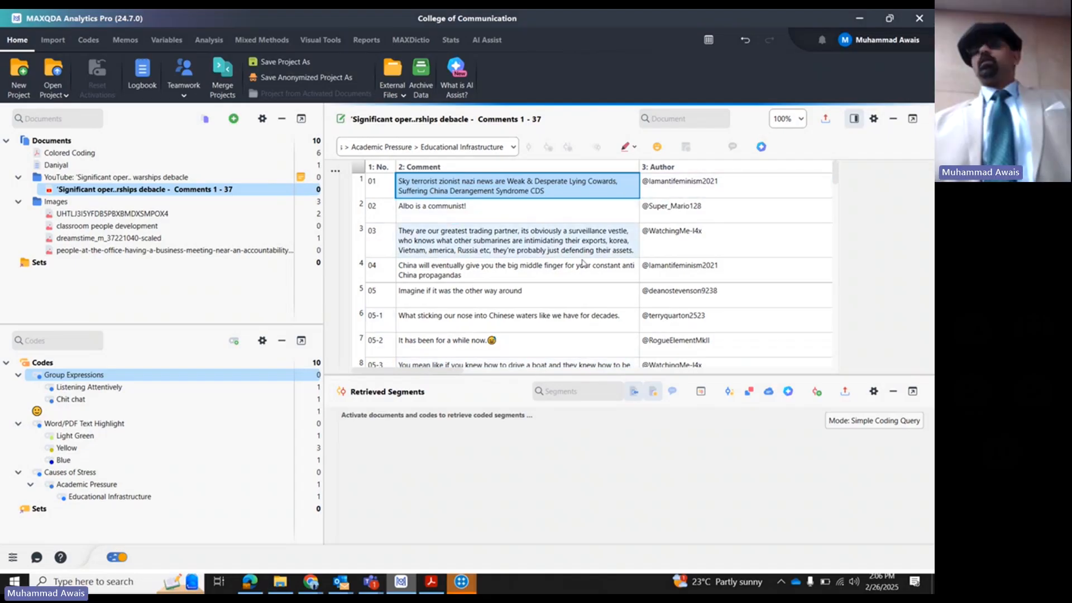
- Examine the comments table's columns from Author's URL through Updated, and return to the Comment column
left_click_drag(415, 376, 698, 375)
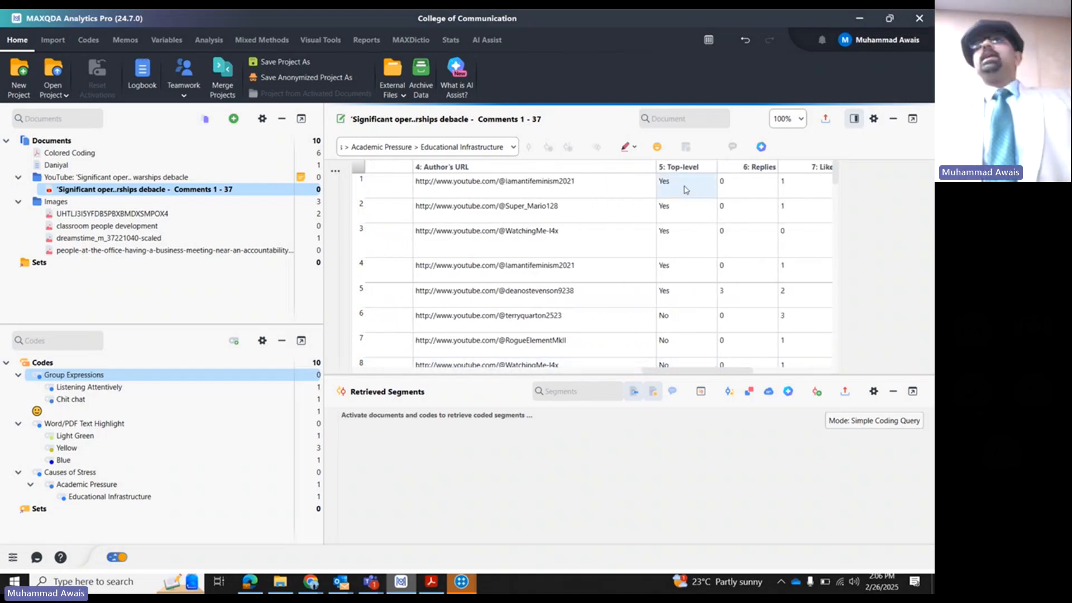
left_click(761, 147)
left_click(744, 189)
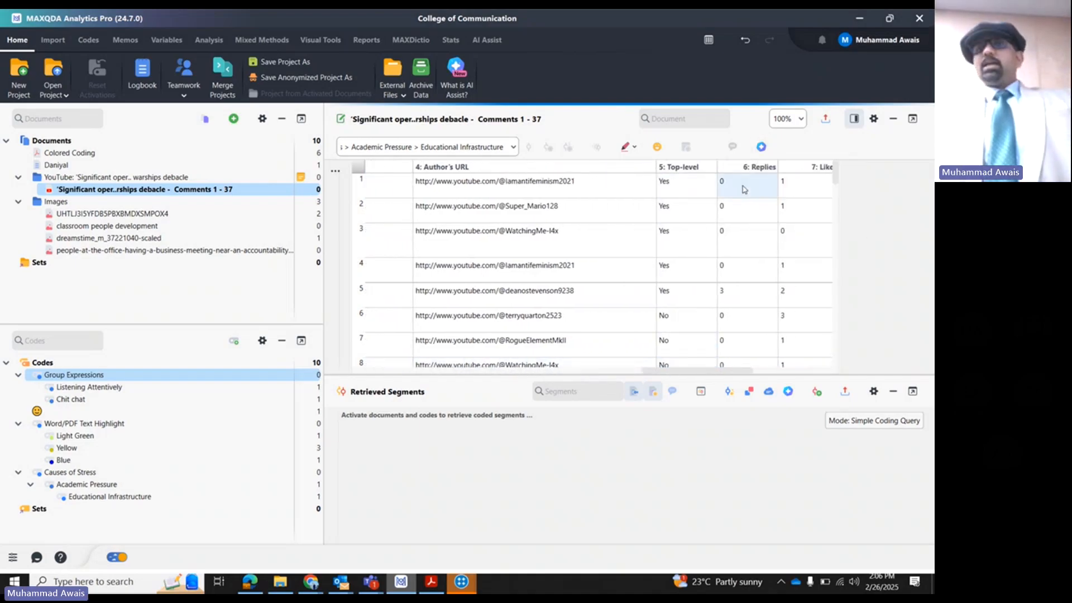
left_click_drag(690, 374, 776, 371)
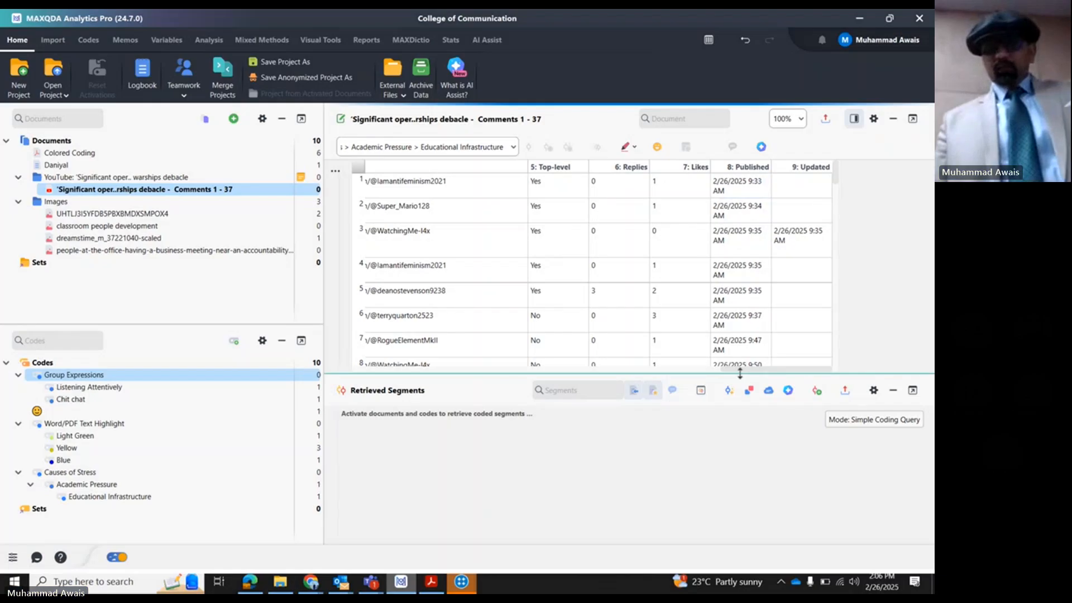
left_click_drag(738, 369, 358, 381)
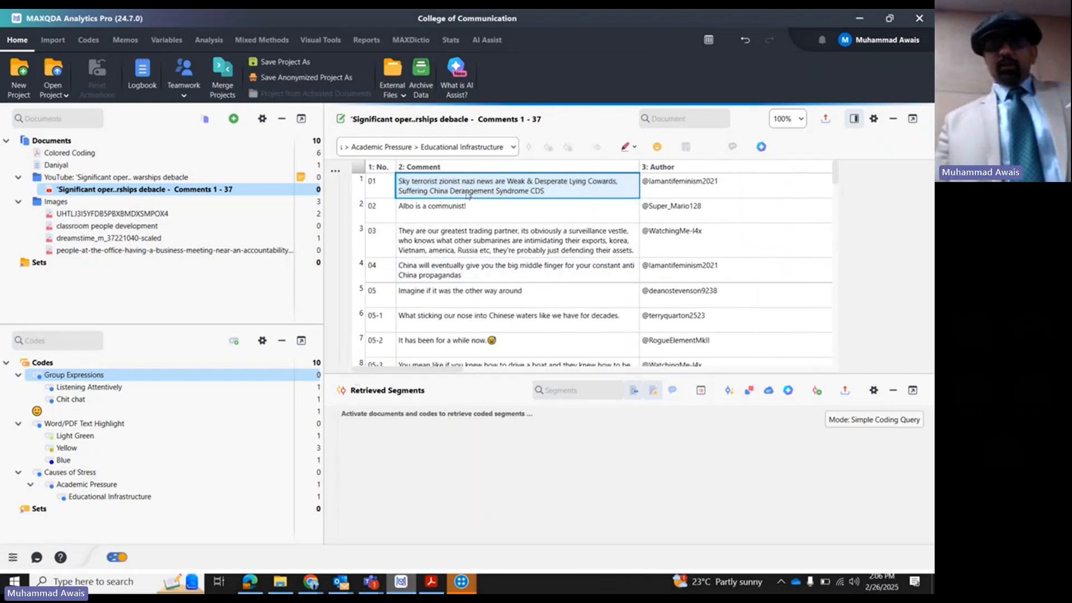
- Select the full text of the first comment in the table, and move the selection to the second comment
double_click(467, 192)
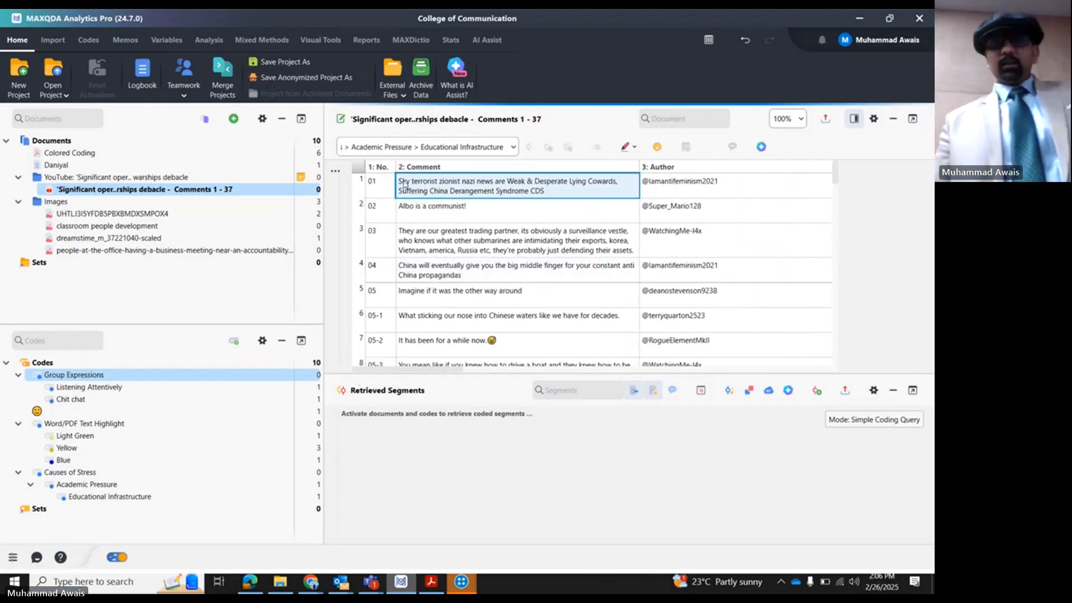
left_click_drag(400, 181, 547, 192)
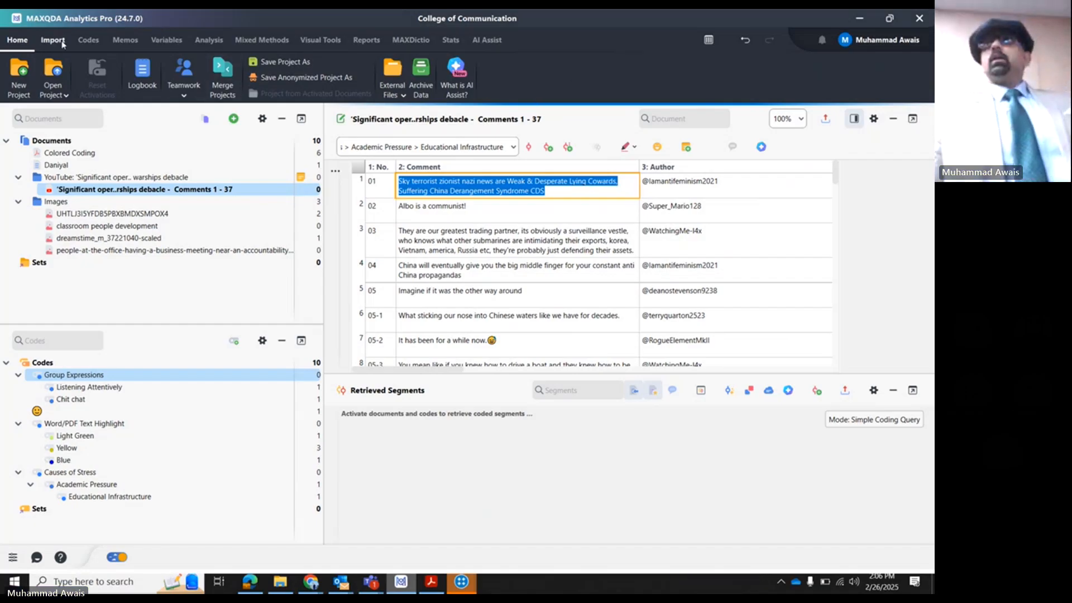
left_click(482, 202)
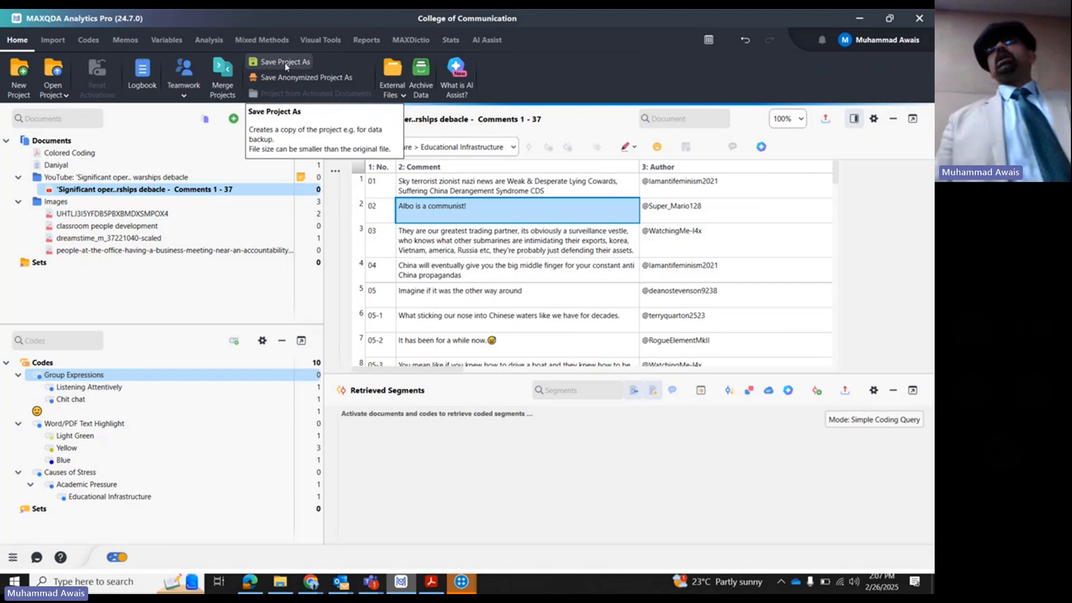
- Examine the General preferences for external file folders and autosave, and leave the preferences without saving
left_click(16, 557)
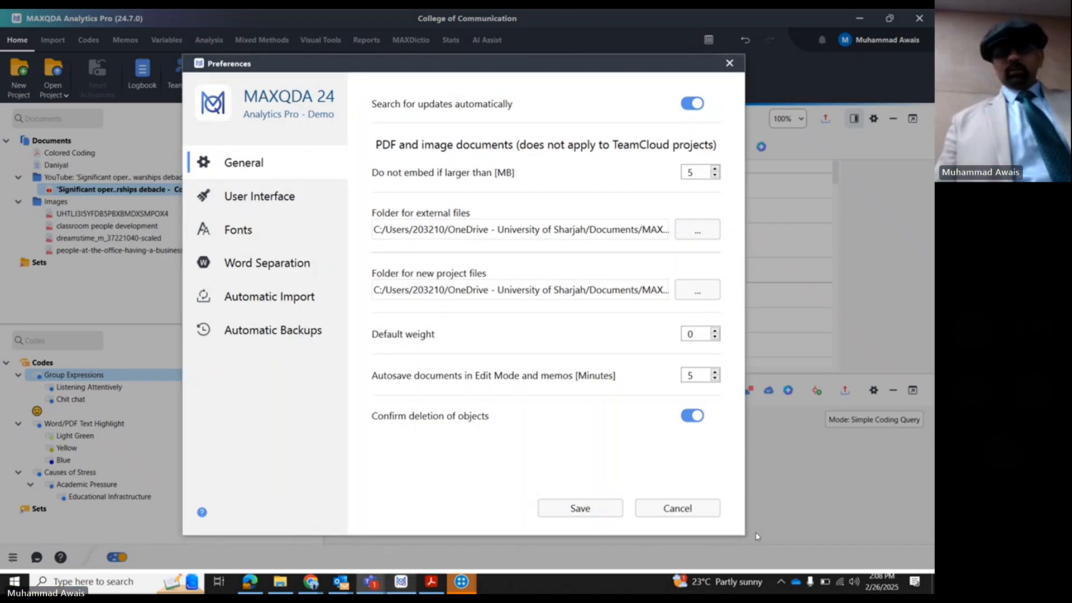
left_click(677, 508)
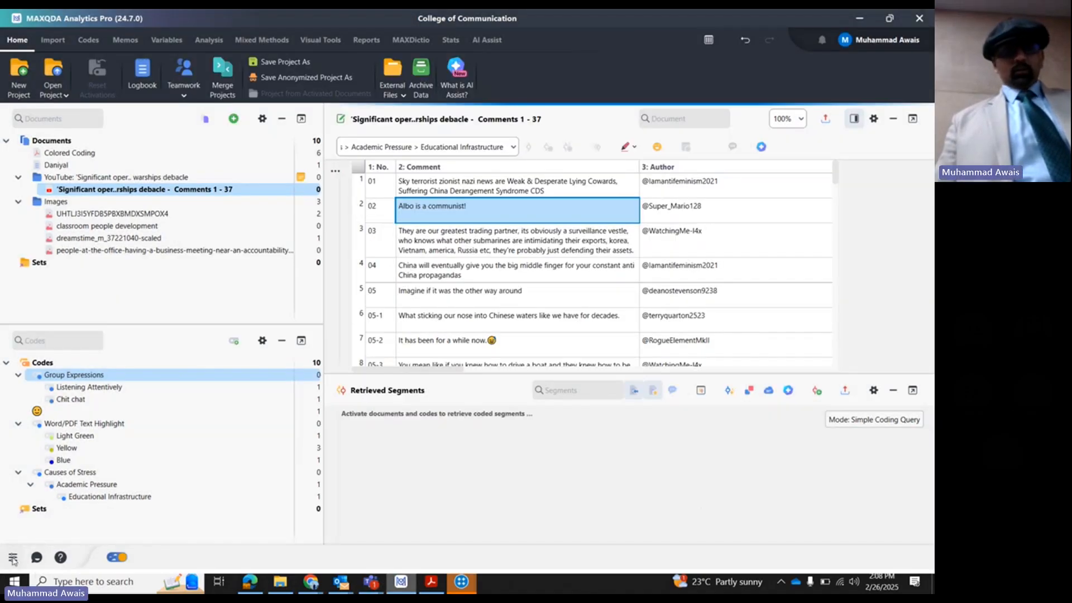
left_click(12, 557)
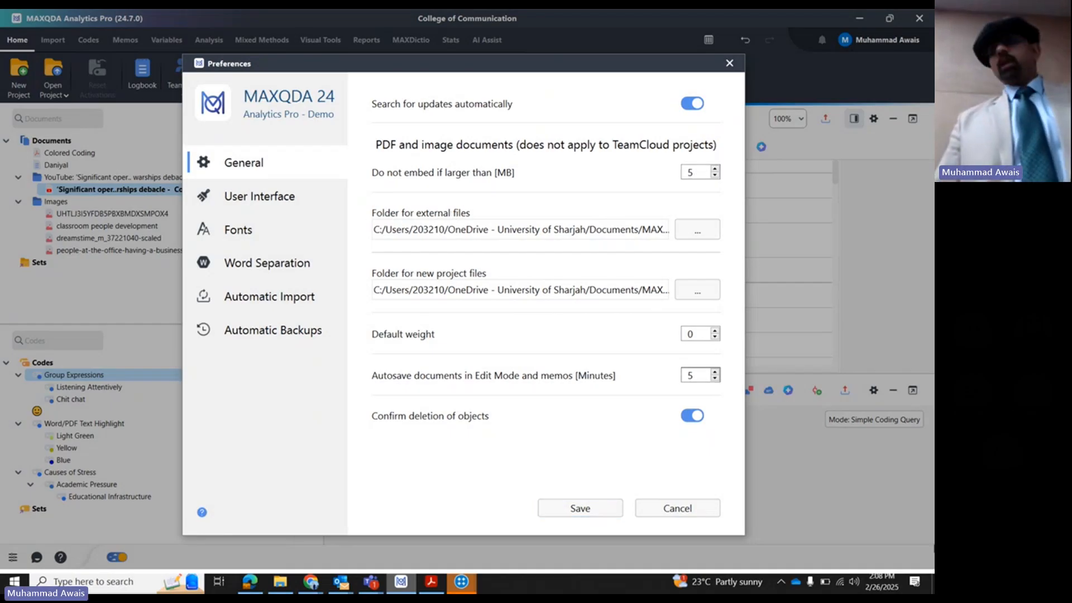
left_click(677, 507)
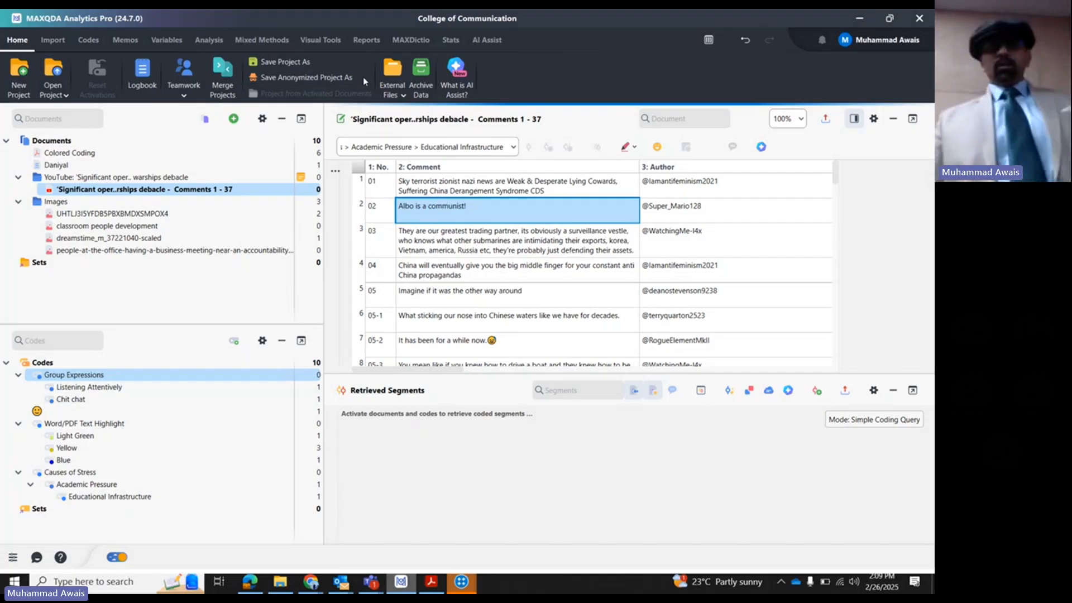
- View the project's list of external files, and review the available External Files commands
left_click(390, 78)
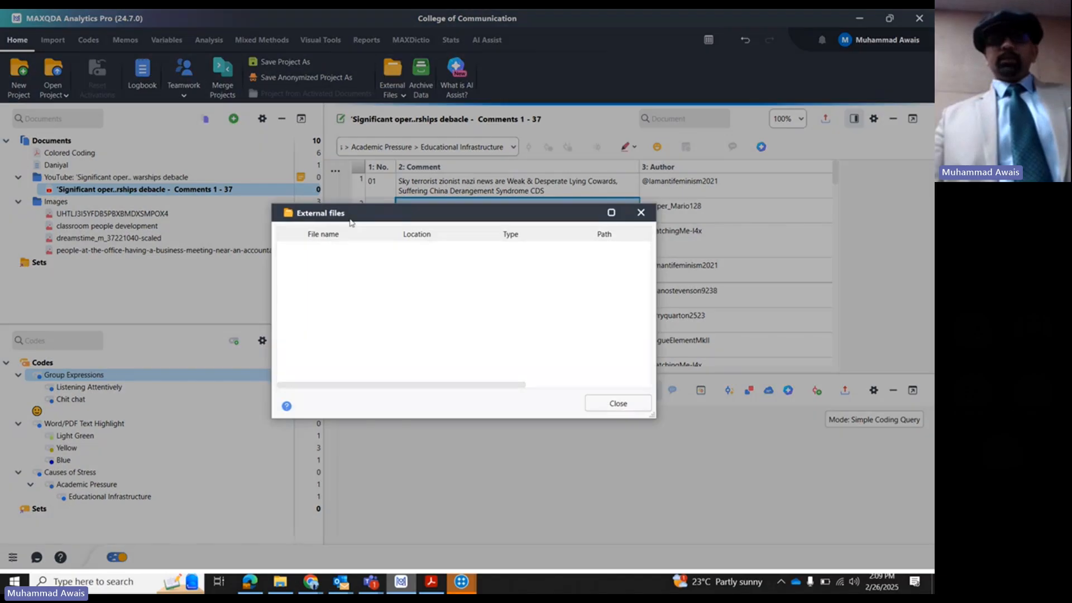
left_click(582, 159)
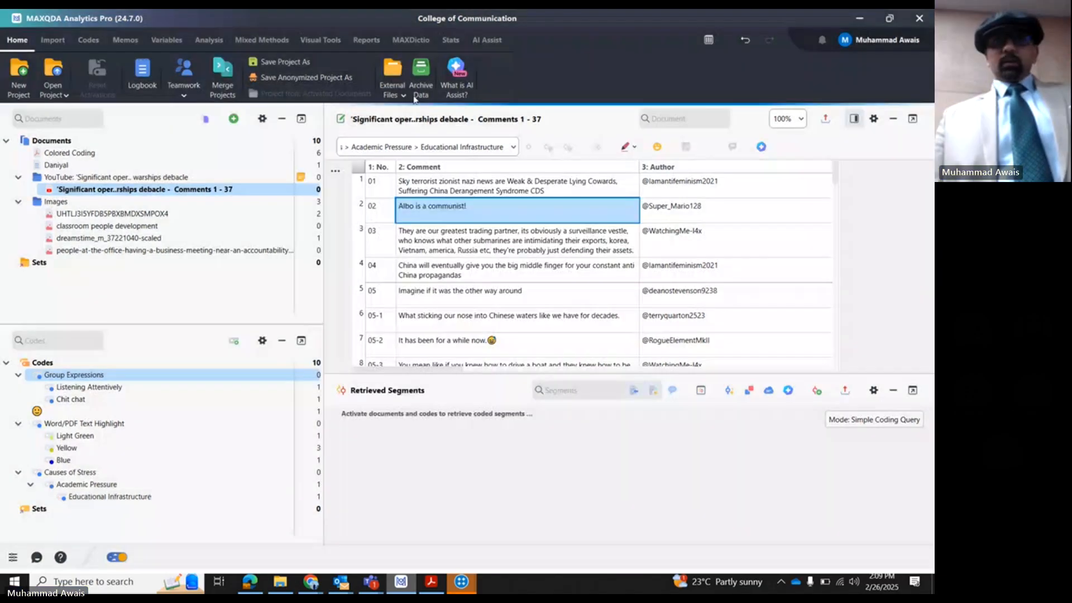
left_click(403, 96)
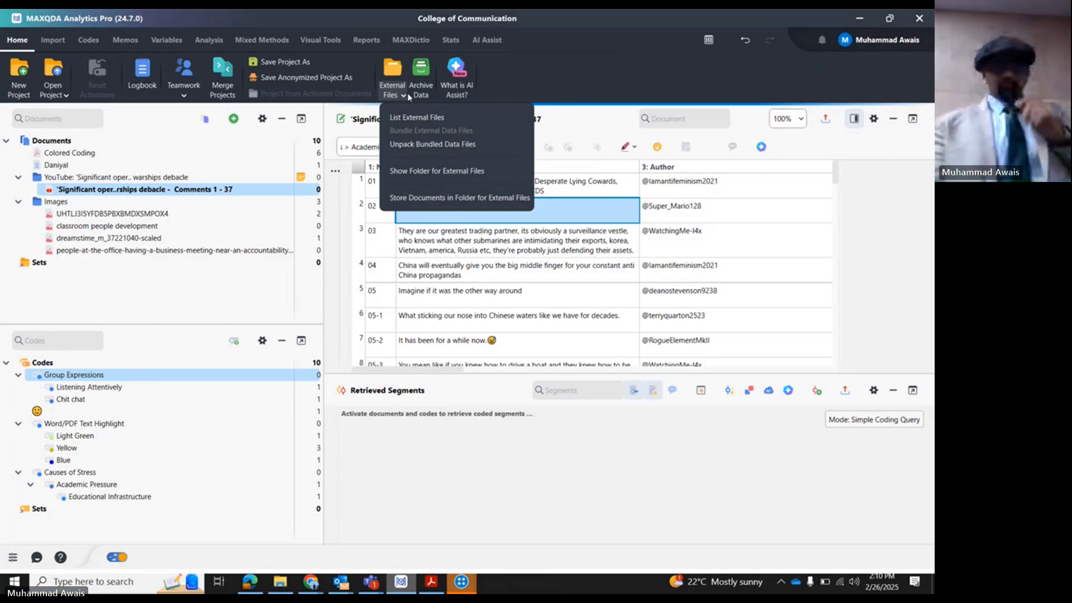
left_click(507, 91)
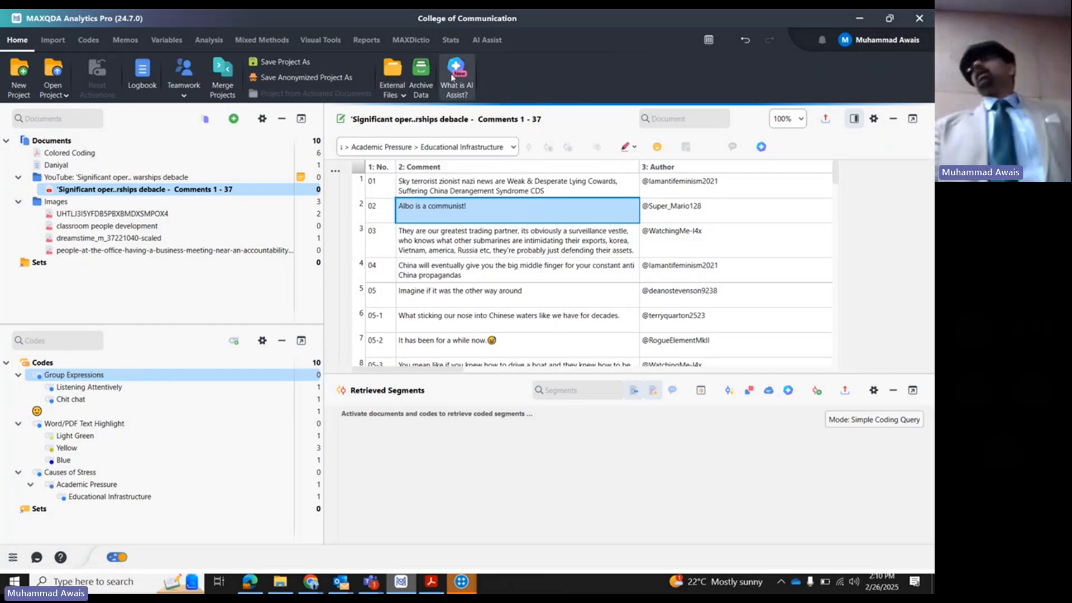
- Review the web page import options, and show the MAXQDA Web Collector extension on maxqda.com in Chrome
left_click(53, 41)
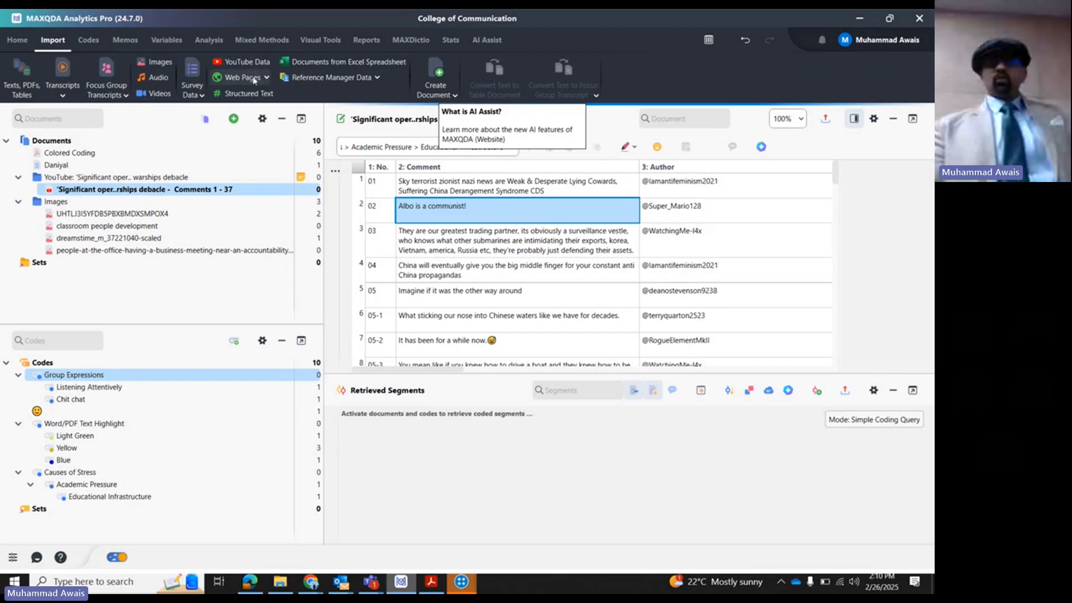
left_click(266, 79)
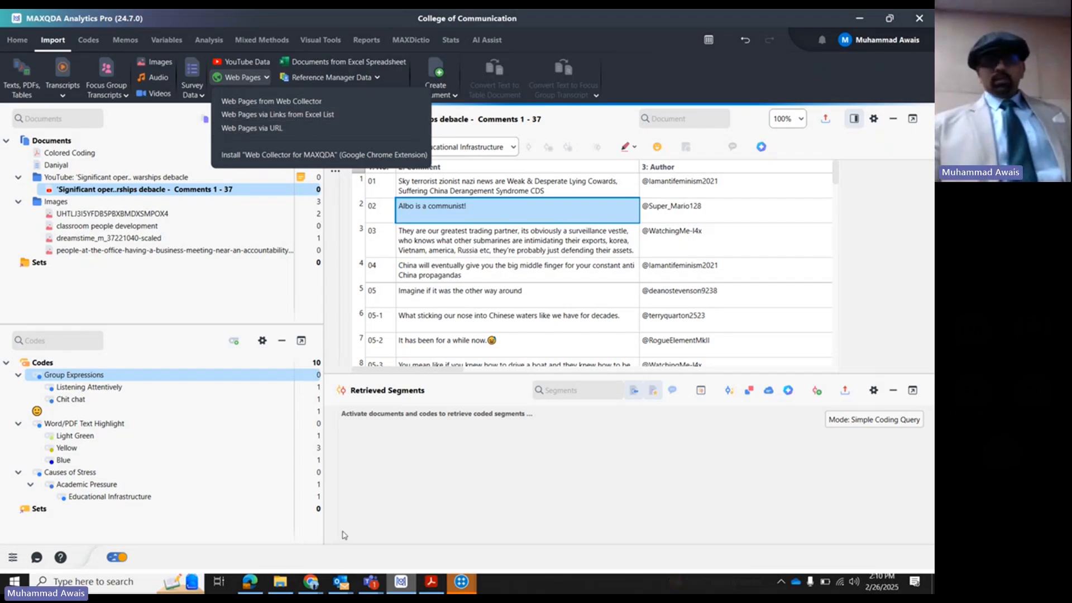
left_click(317, 588)
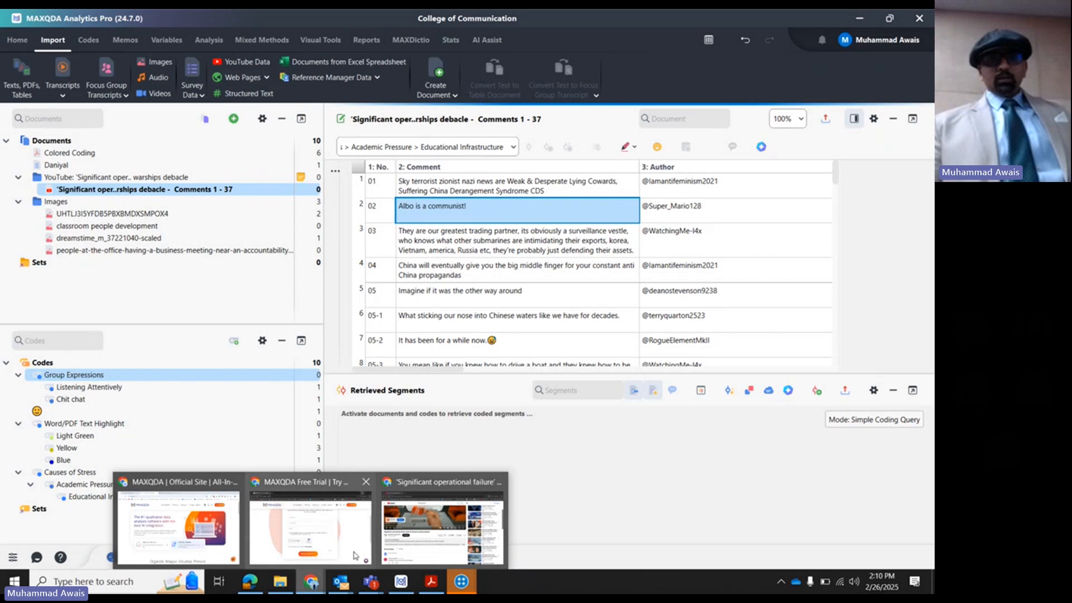
left_click(344, 538)
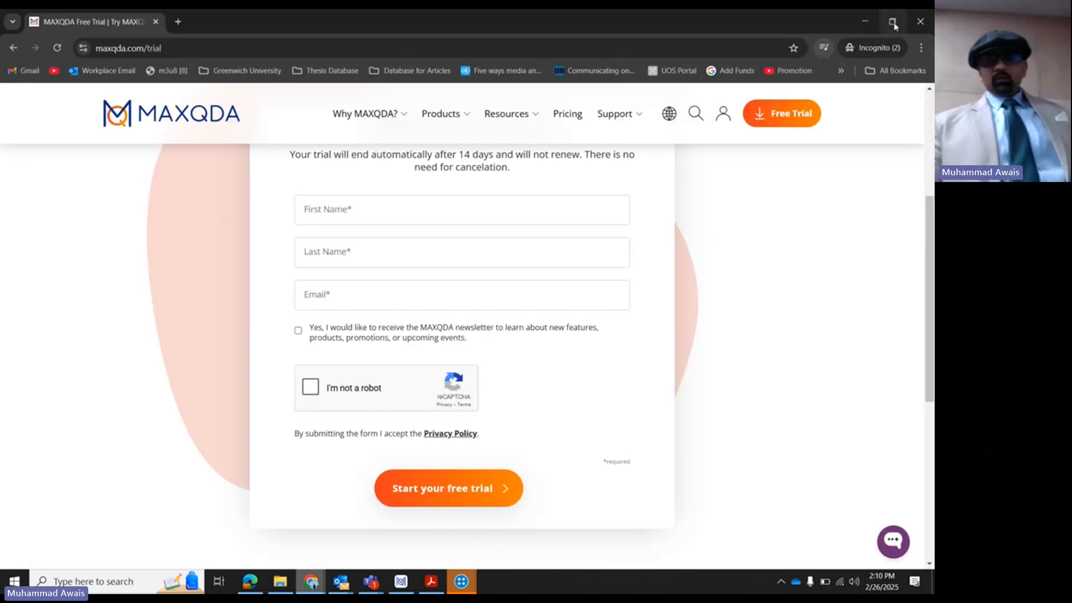
left_click(865, 18)
left_click(311, 581)
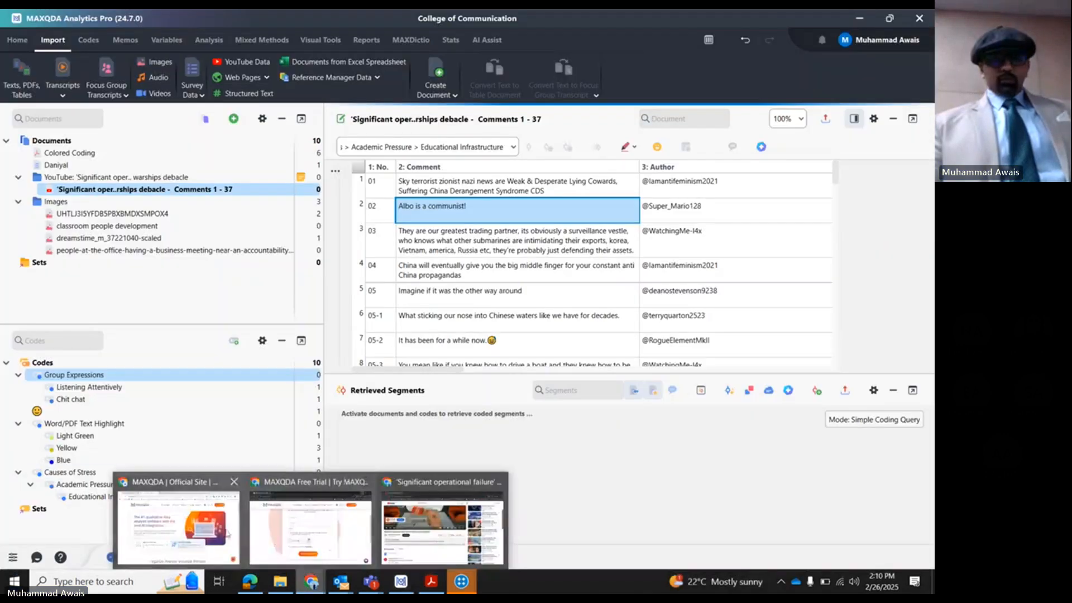
left_click(271, 481)
key("ctrl+l")
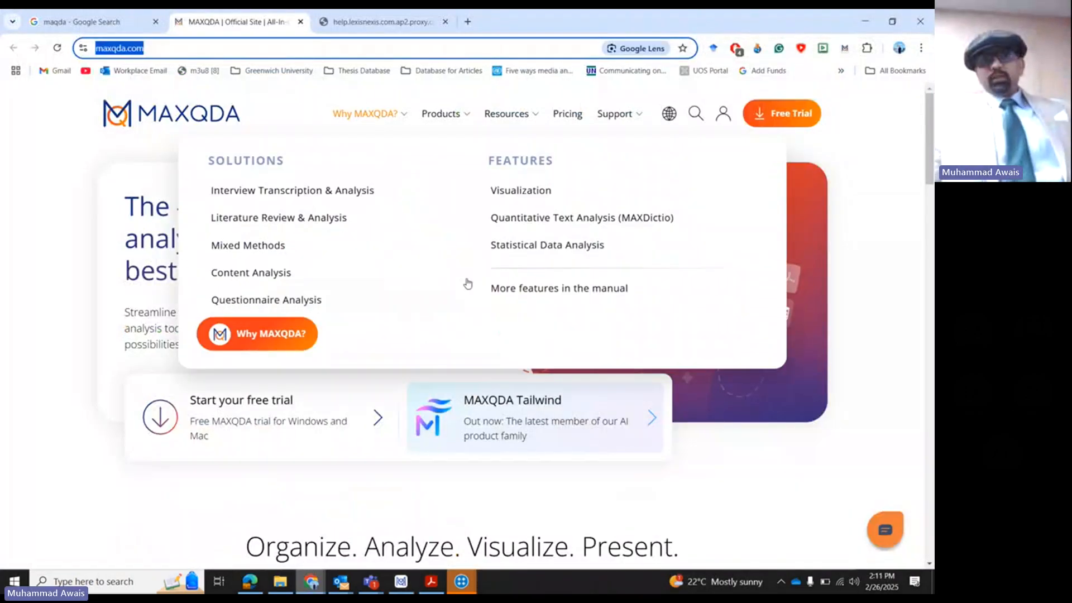
left_click(53, 208)
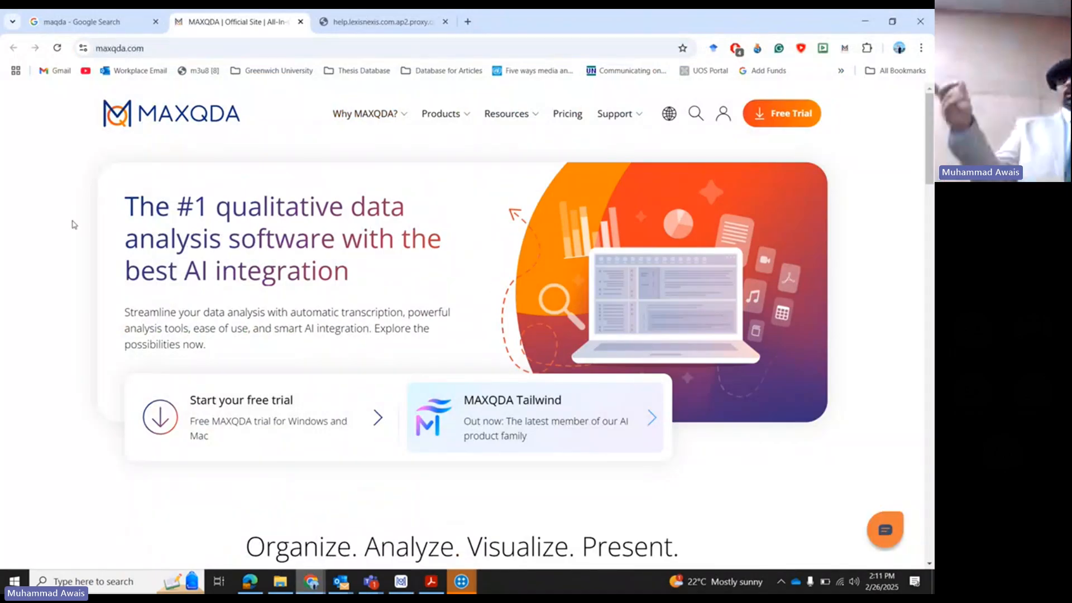
left_click(845, 48)
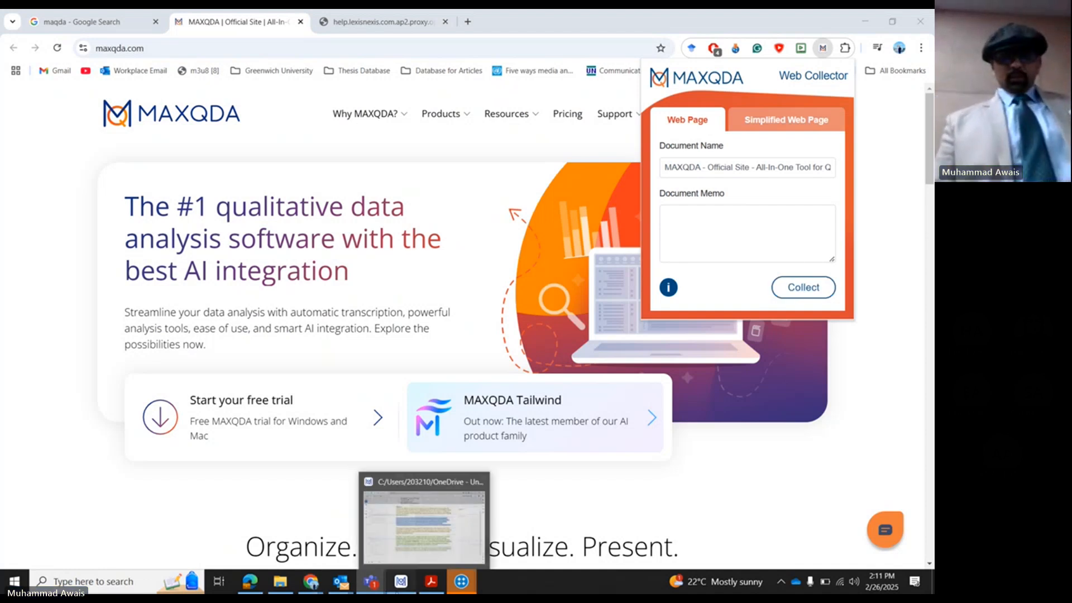
- Return to MAXQDA, review the options for creating a new document, and display the code tools
left_click(403, 583)
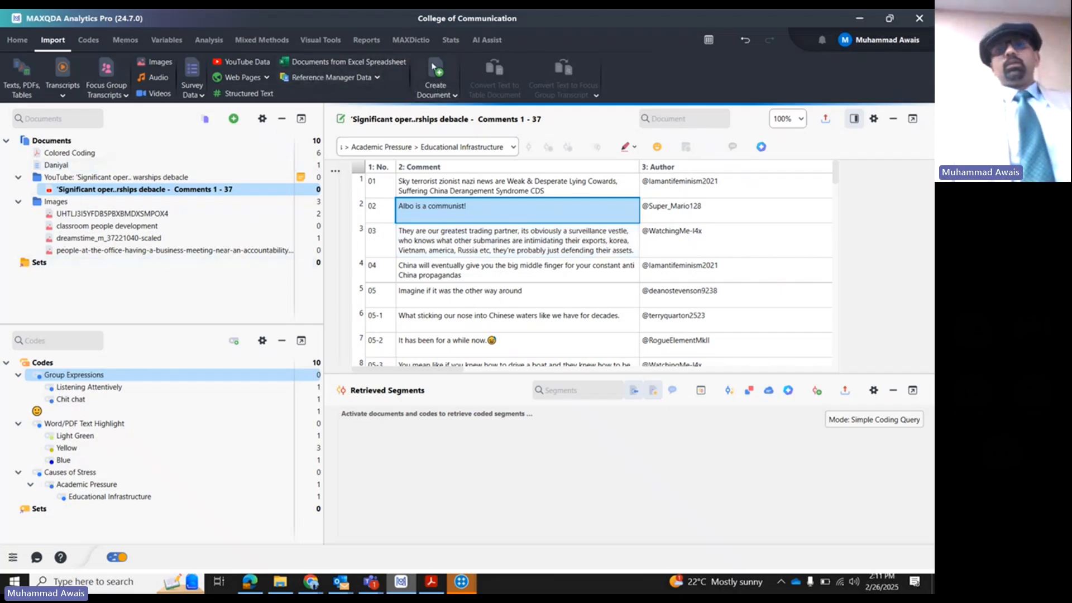
left_click(437, 90)
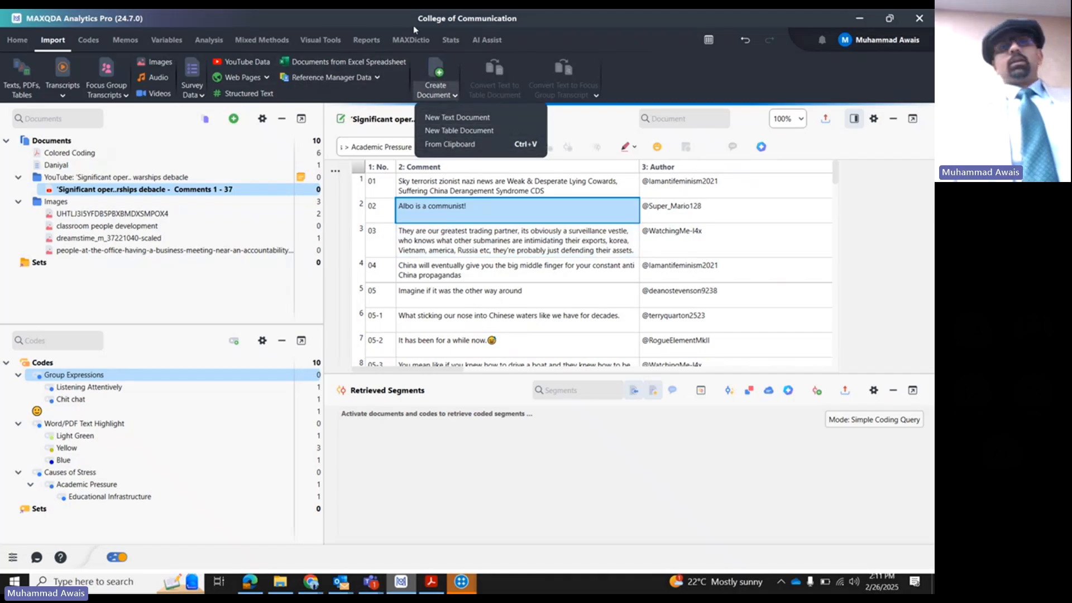
left_click(88, 40)
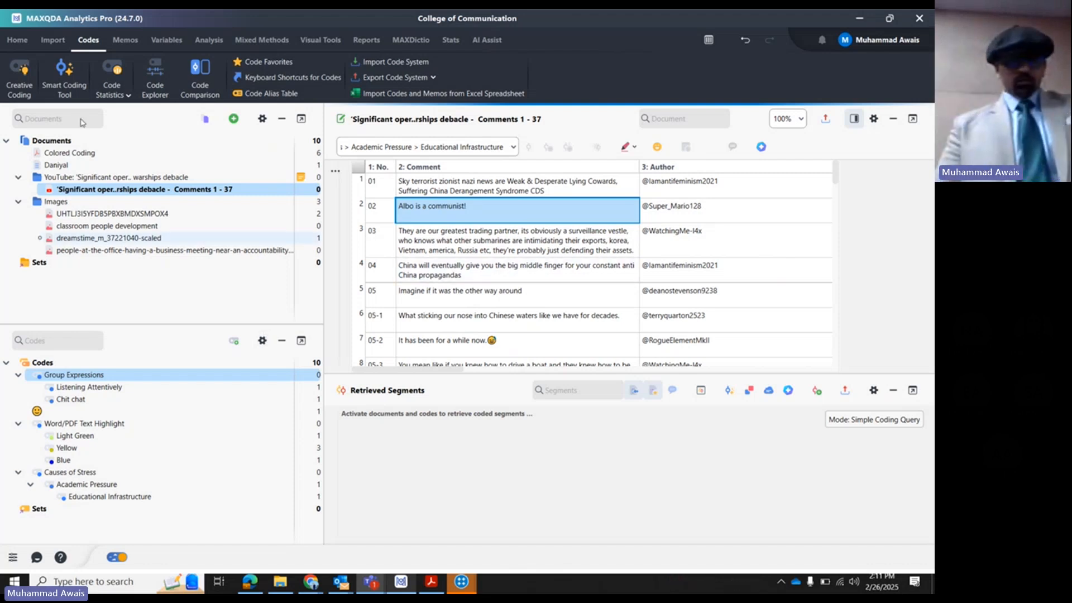
- Close MAXQDA with the College of Communication project and relaunch MAXQDA 24
left_click(918, 18)
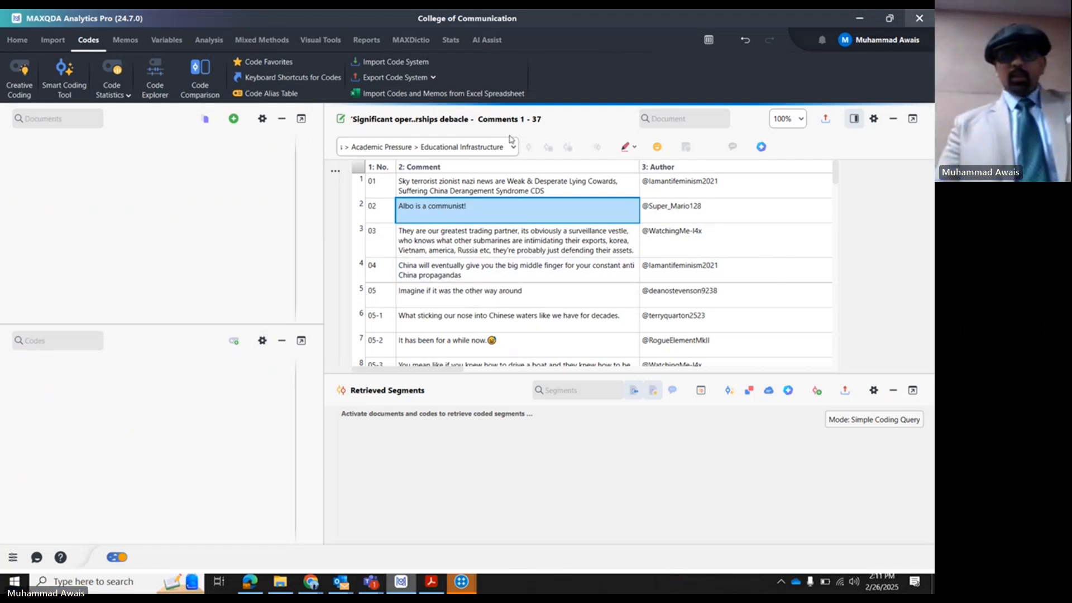
left_click(14, 581)
type("maxqda")
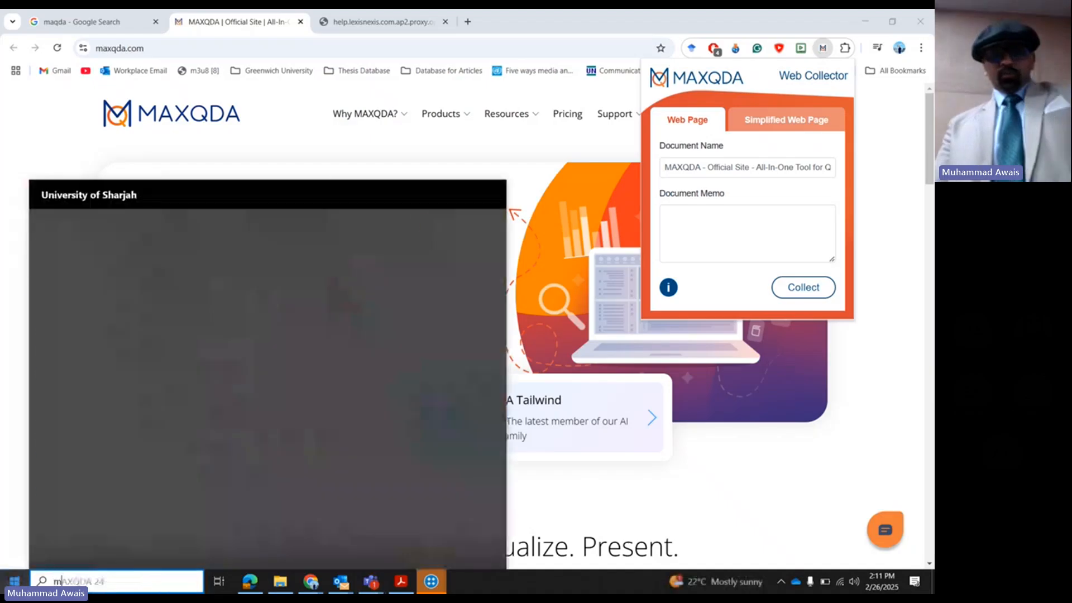
left_click(109, 275)
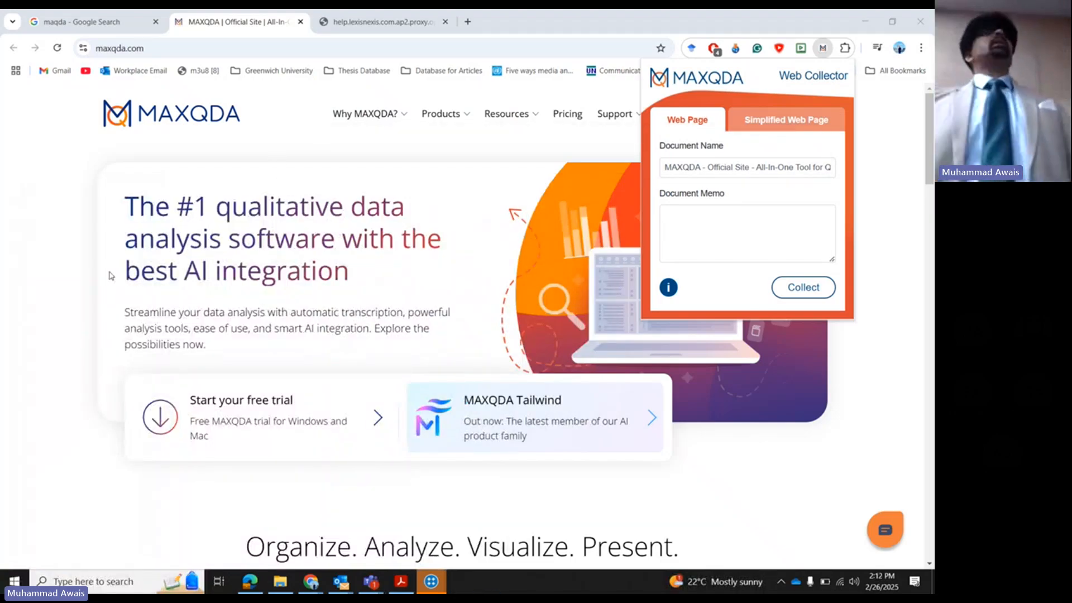
- Try to close all NVivo 14 windows, and continue the MAXQDA free trial
right_click(431, 581)
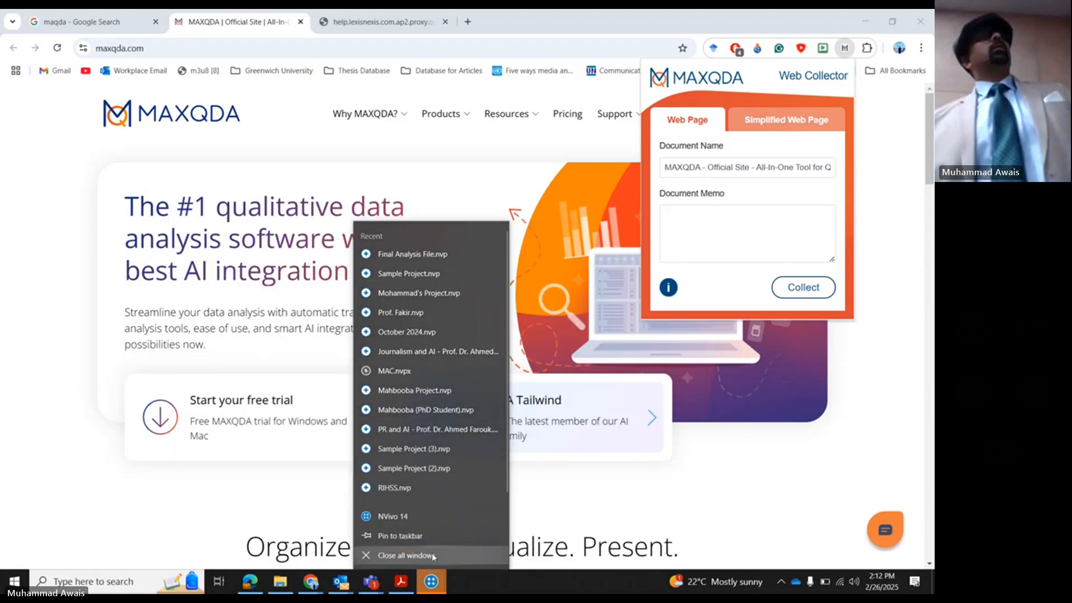
left_click(432, 554)
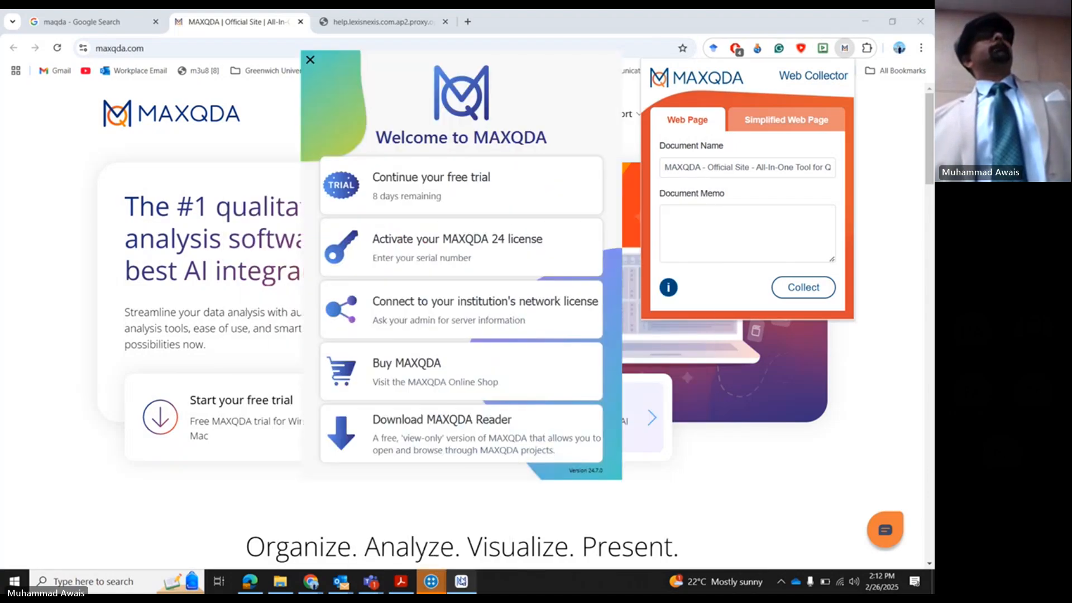
left_click(425, 184)
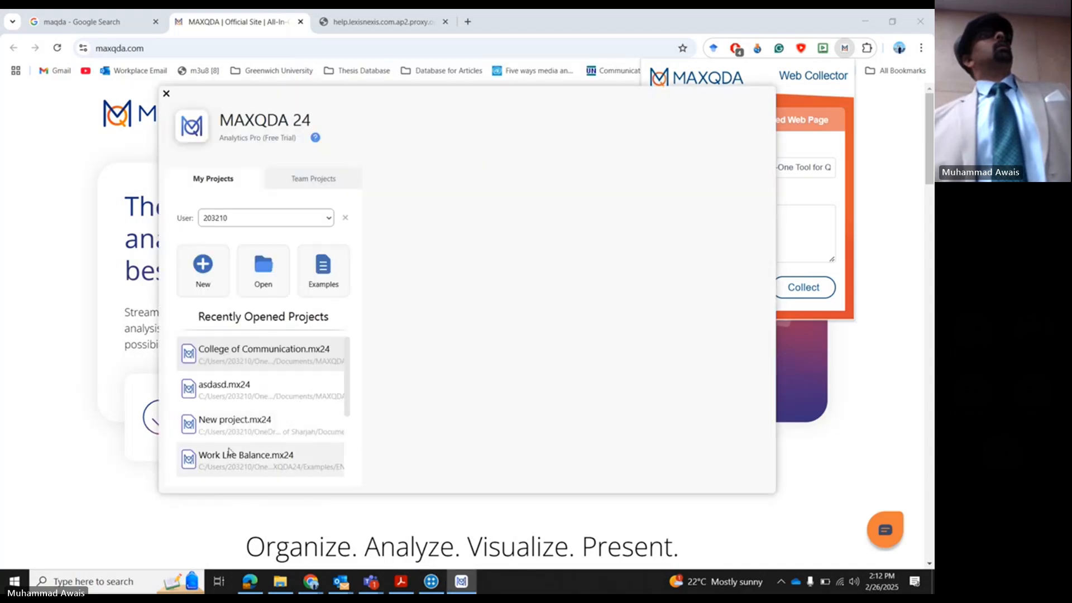
- Open the English Work Life Balance example project despite its synchronized folder location
scroll(233, 459, "down", 2)
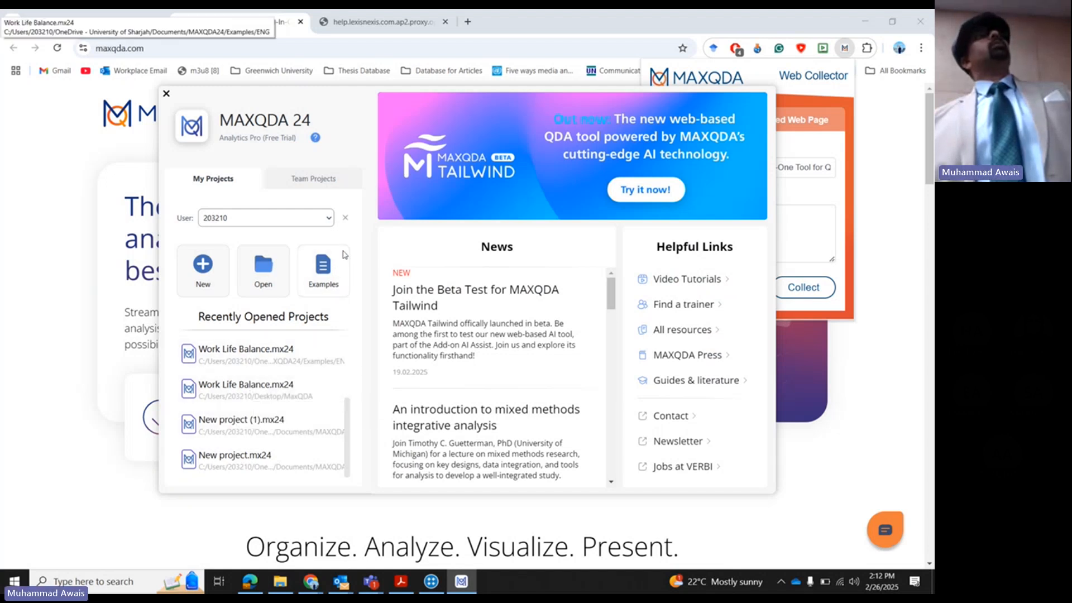
left_click(332, 272)
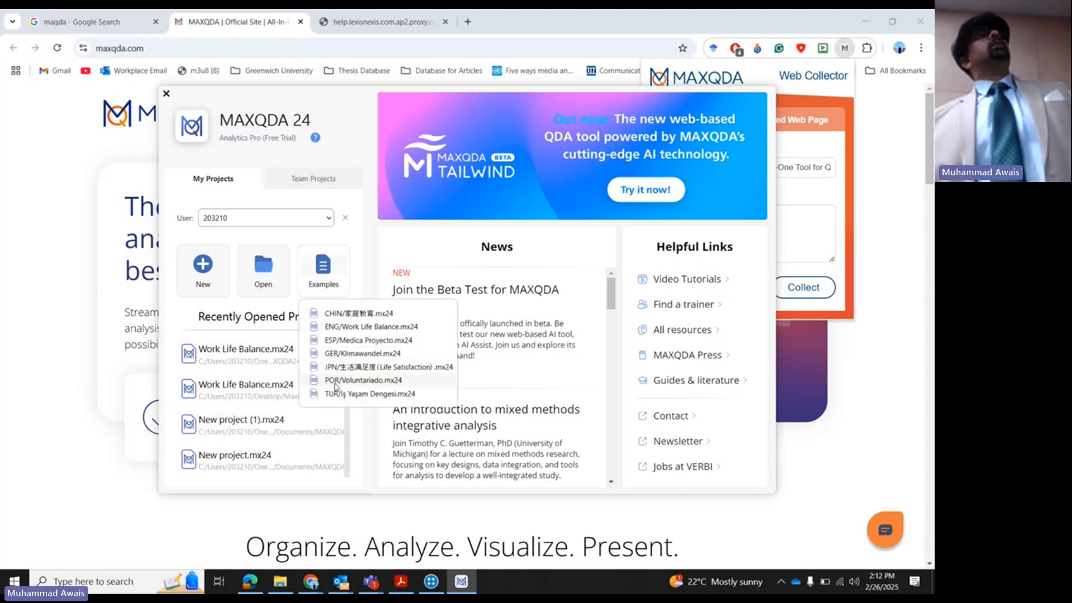
left_click(336, 327)
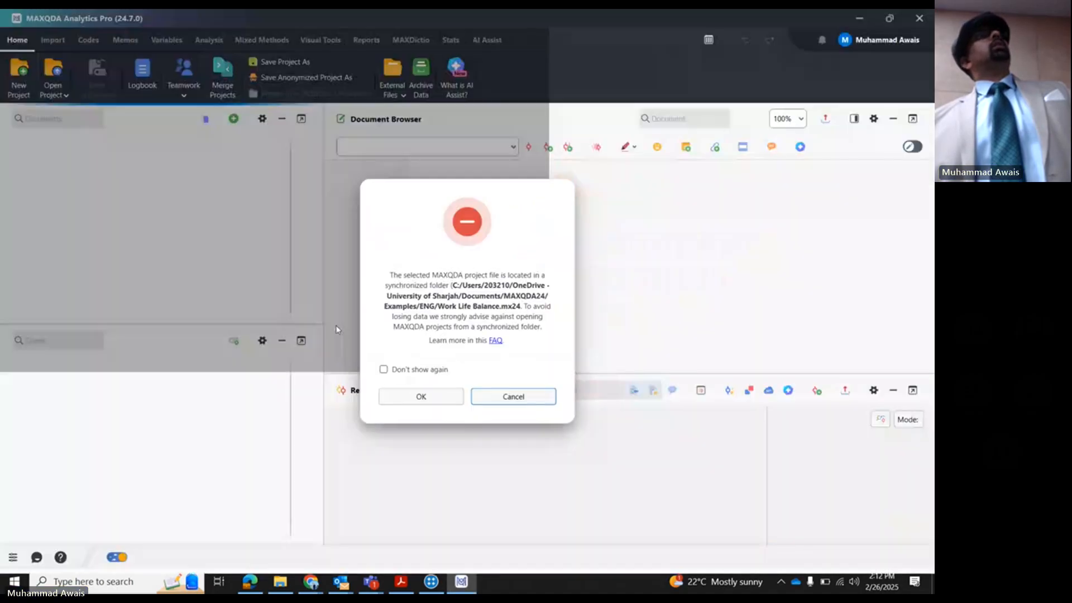
left_click(437, 398)
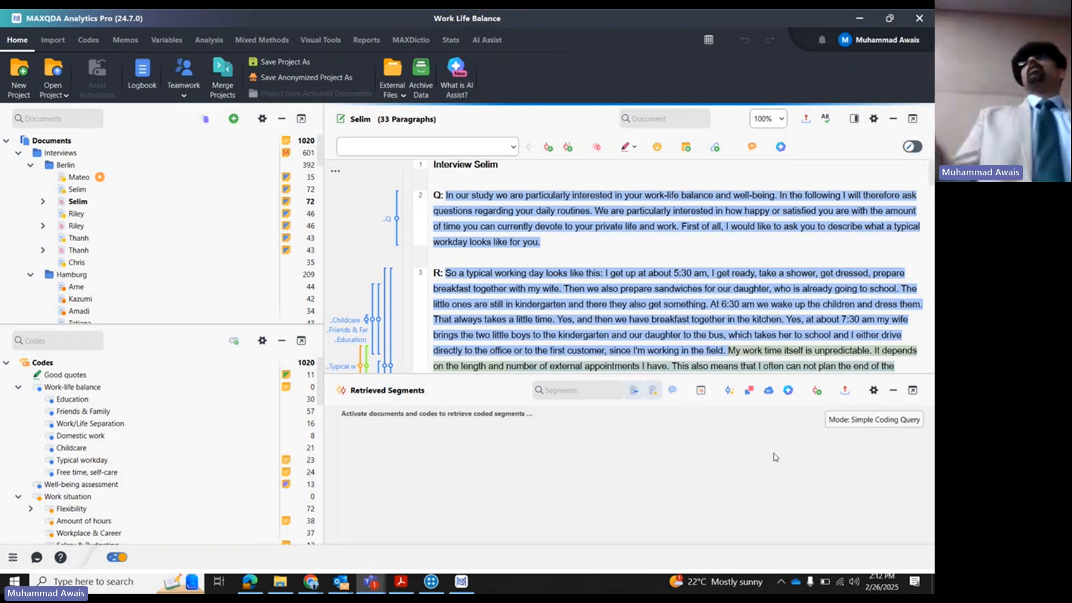
- Retrieve the second Berlin interview's segments coded Education and review the export formats available for retrieved segments
left_click(844, 390)
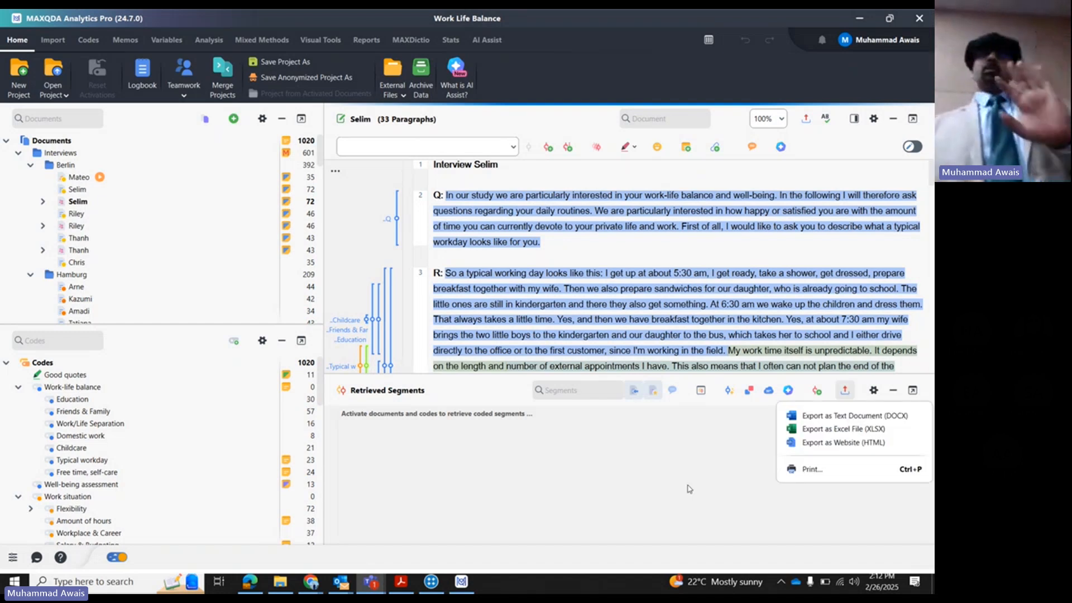
left_click(698, 499)
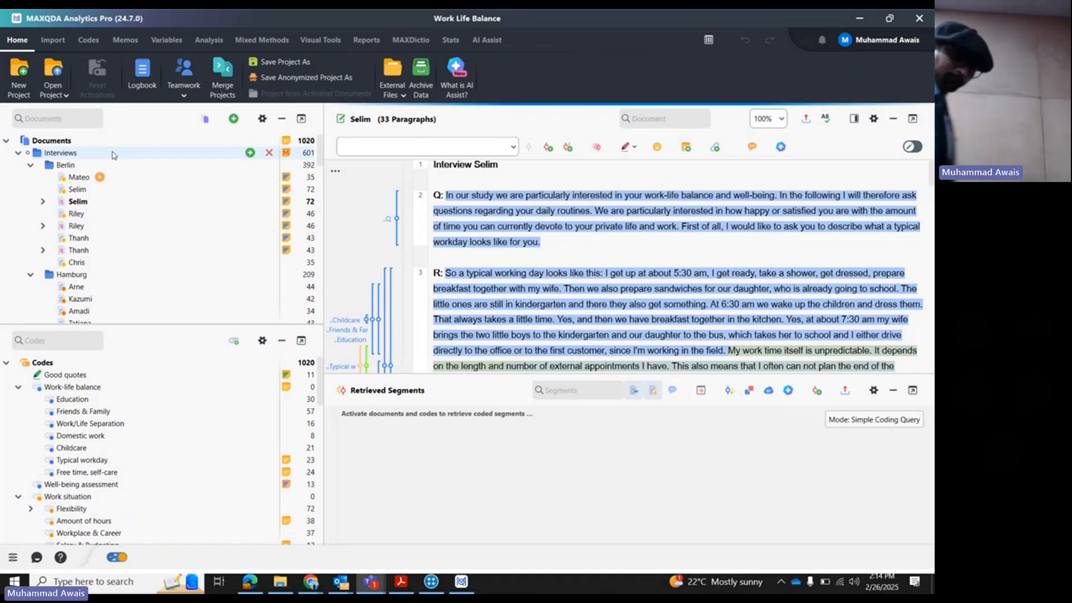
left_click(40, 400)
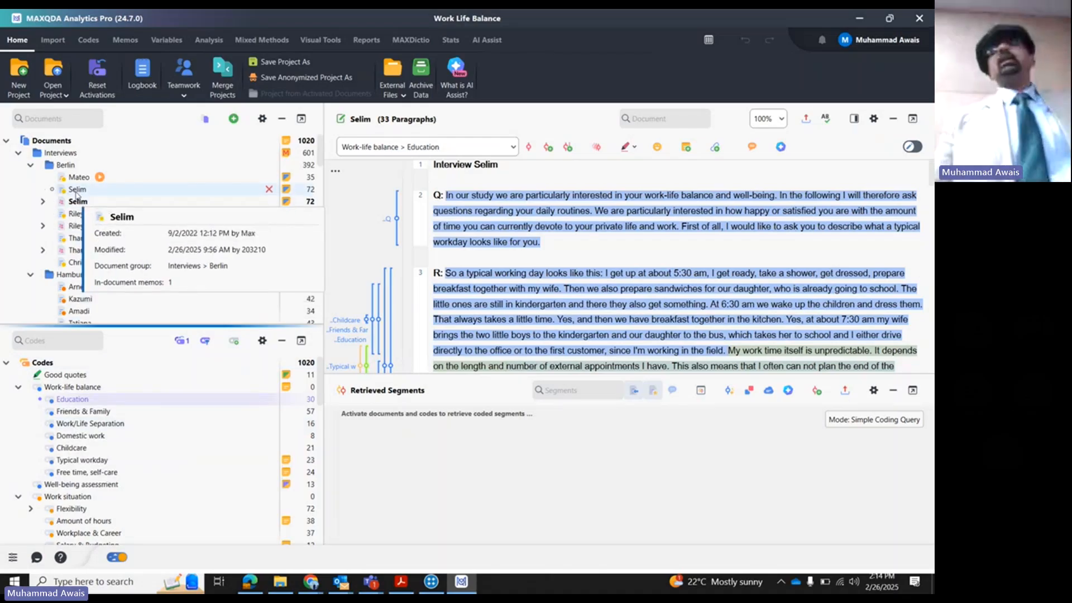
left_click(51, 189)
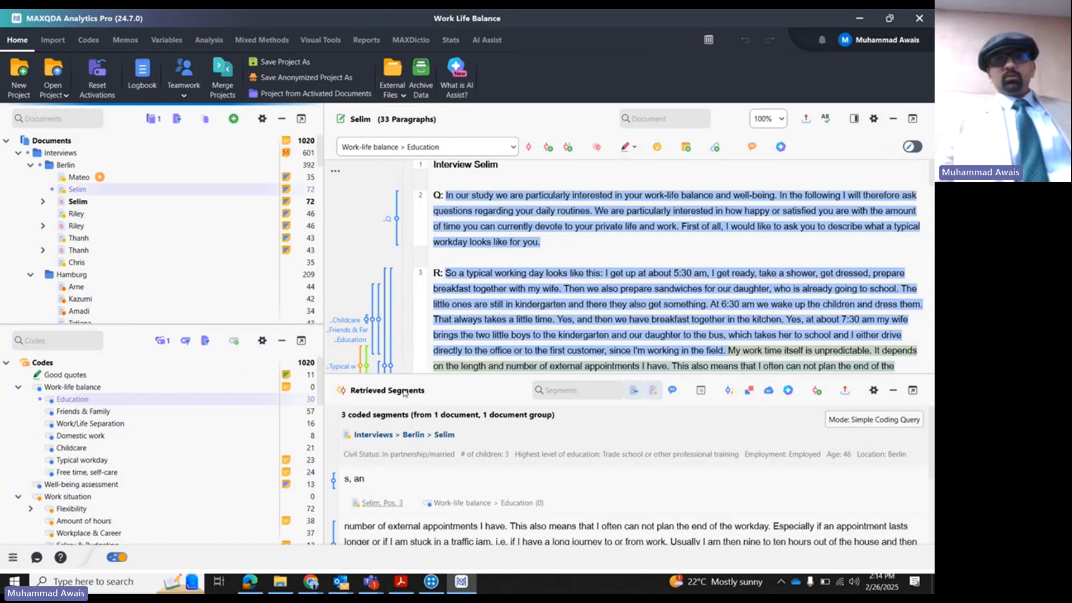
left_click_drag(399, 372, 400, 275)
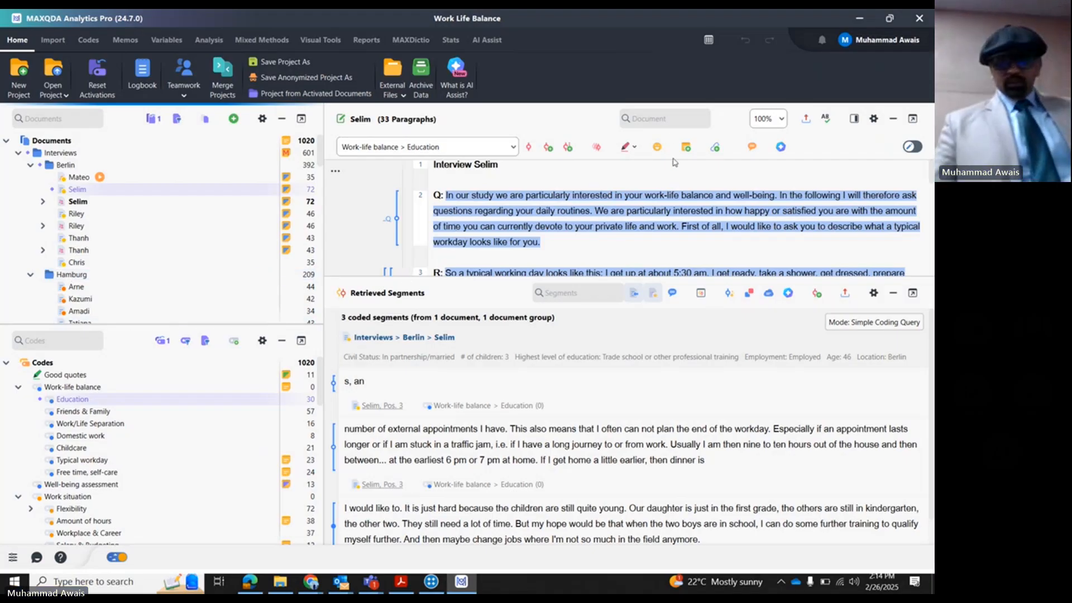
left_click(845, 293)
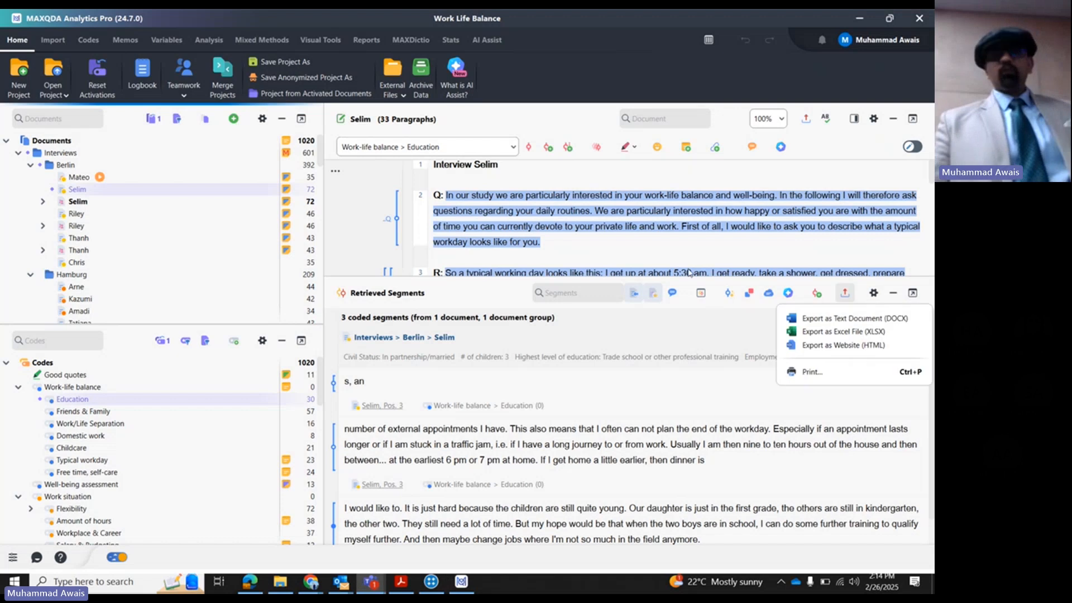
left_click(689, 271)
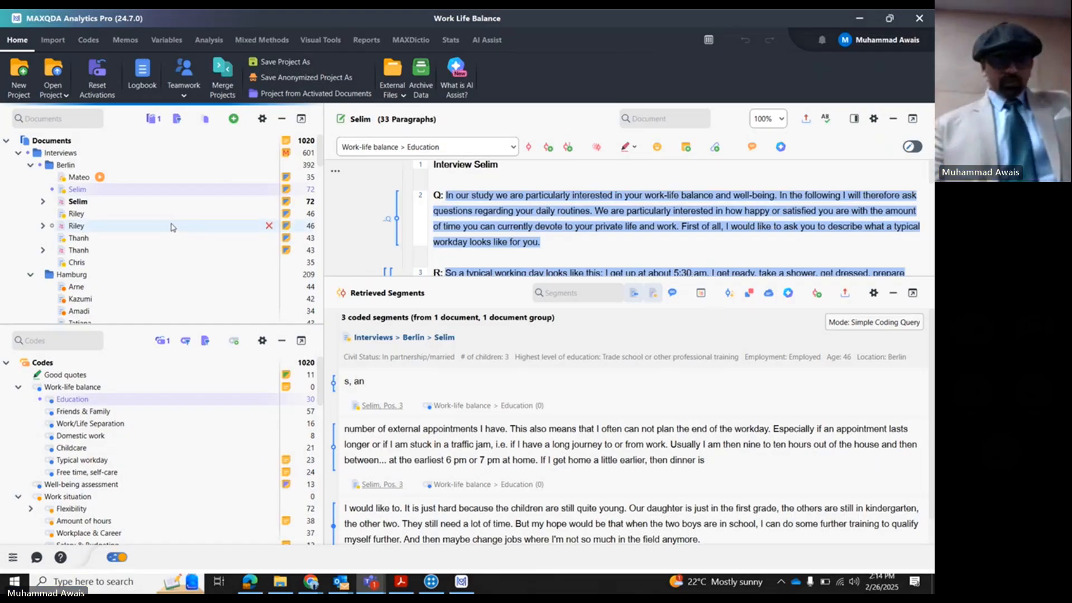
- Switch the retrieval from the Education code in the second Berlin interview to Work/Life Separation in the last Berlin interview
left_click(52, 189)
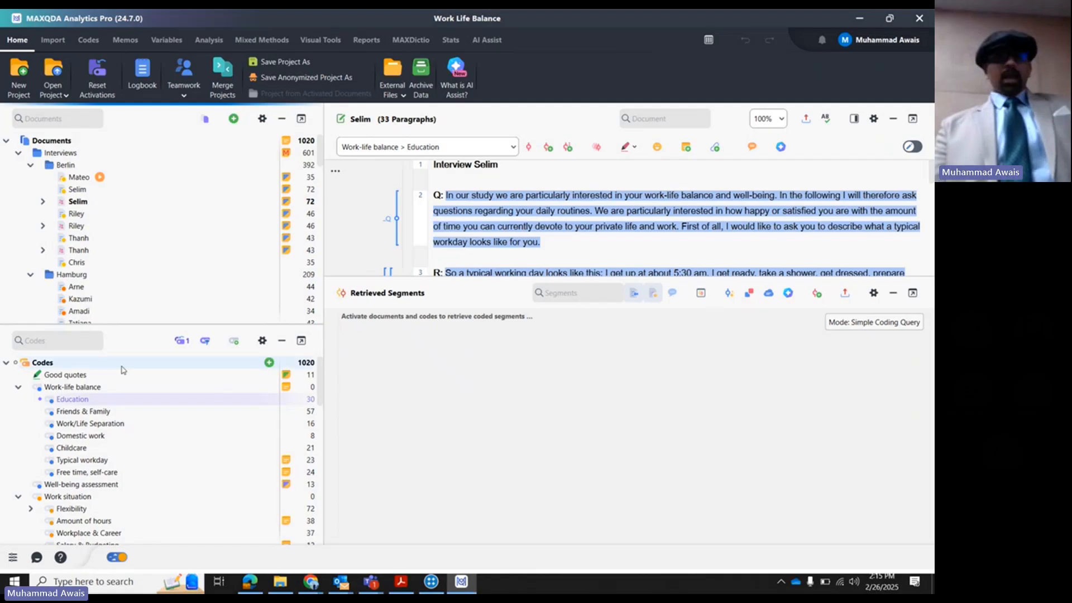
mouse_move(51, 398)
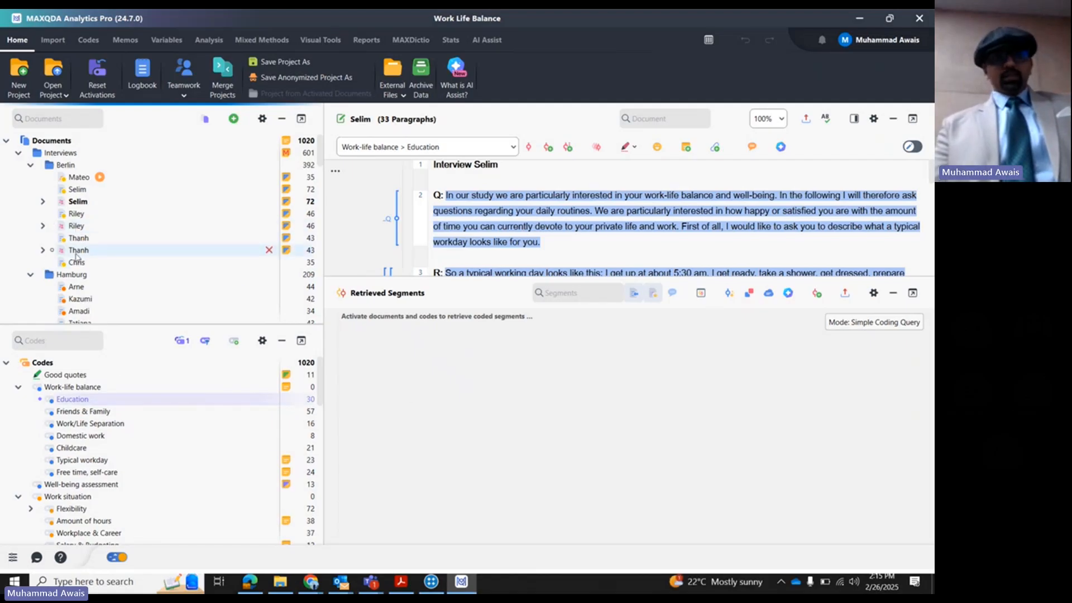
mouse_move(77, 263)
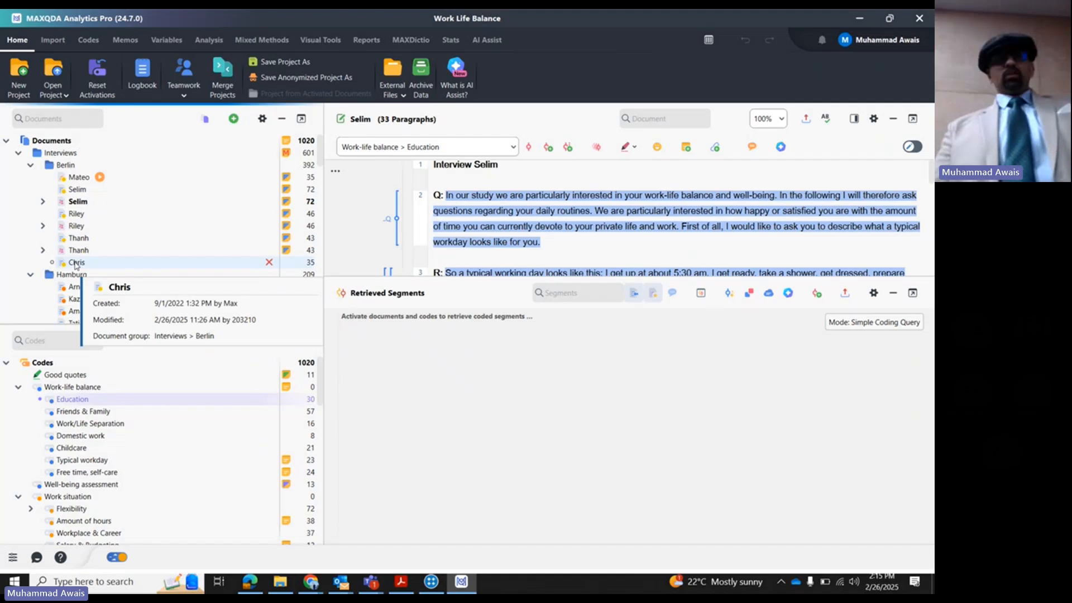
left_click(40, 399)
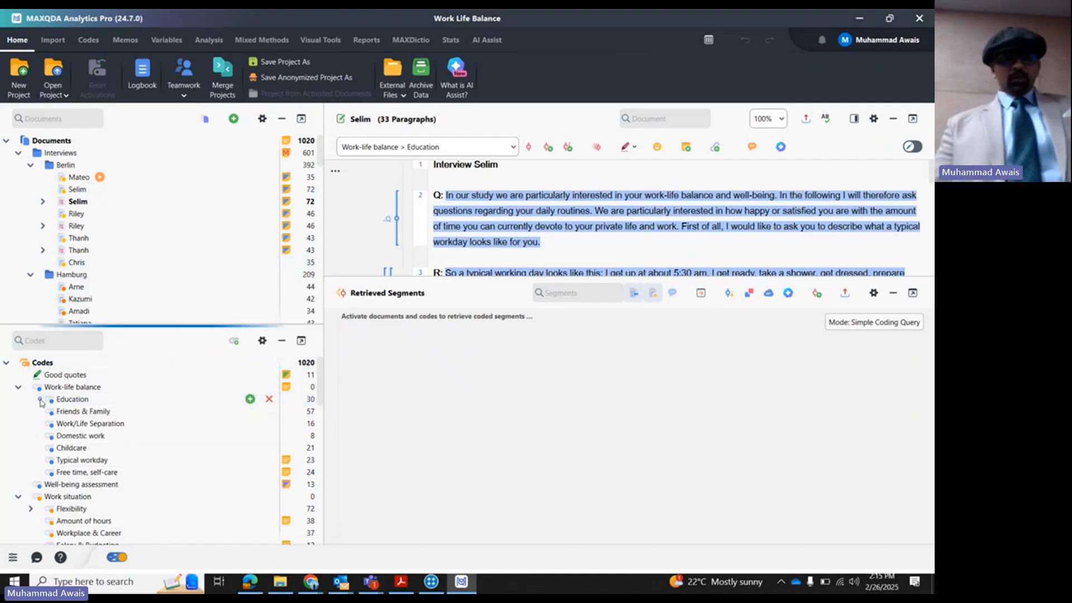
left_click(40, 424)
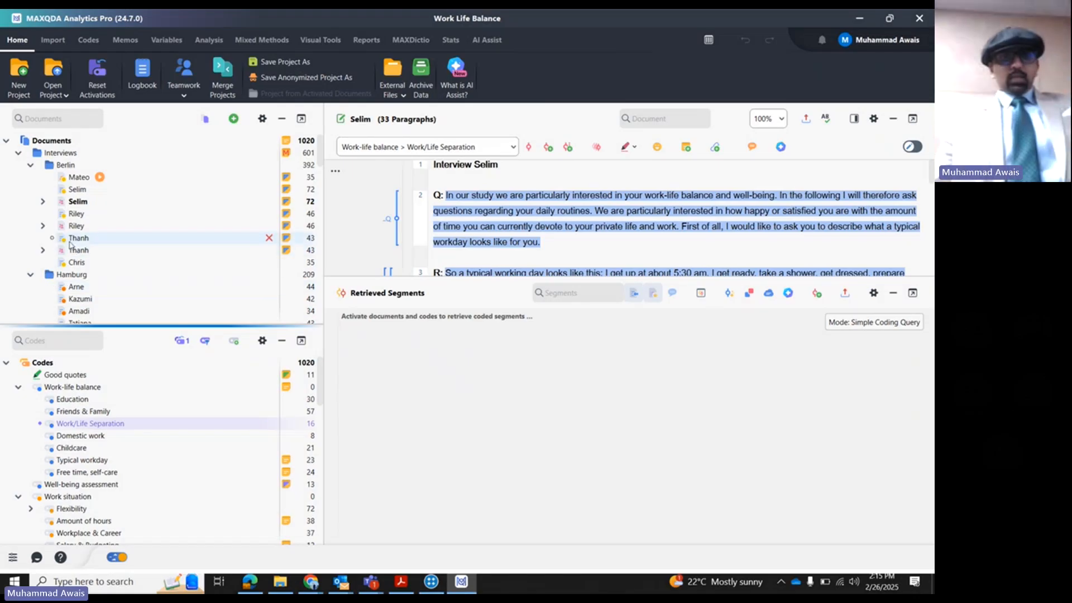
left_click(52, 262)
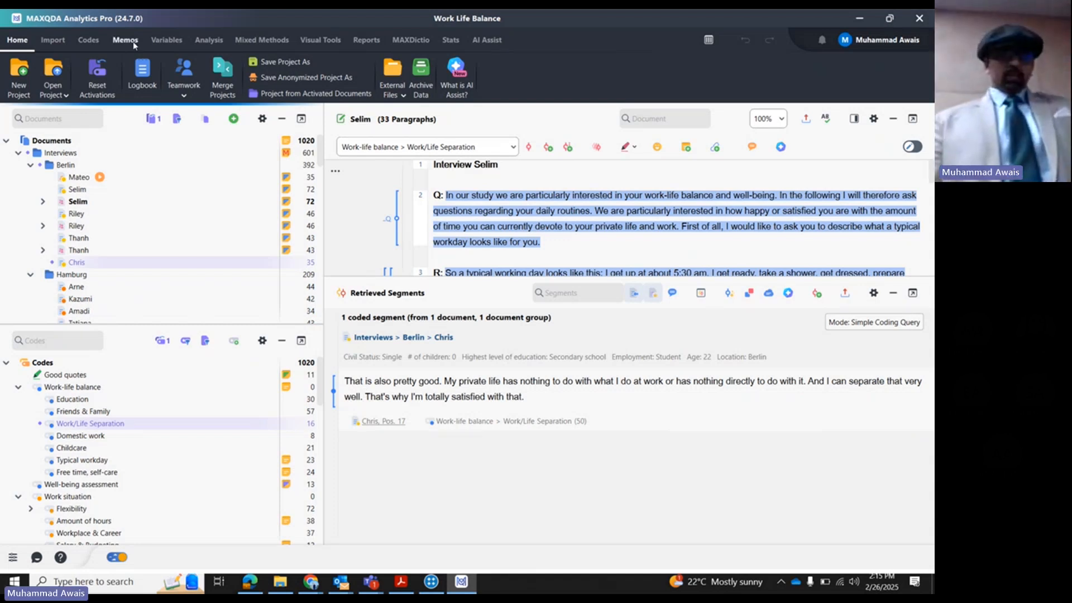
left_click(85, 40)
left_click(193, 42)
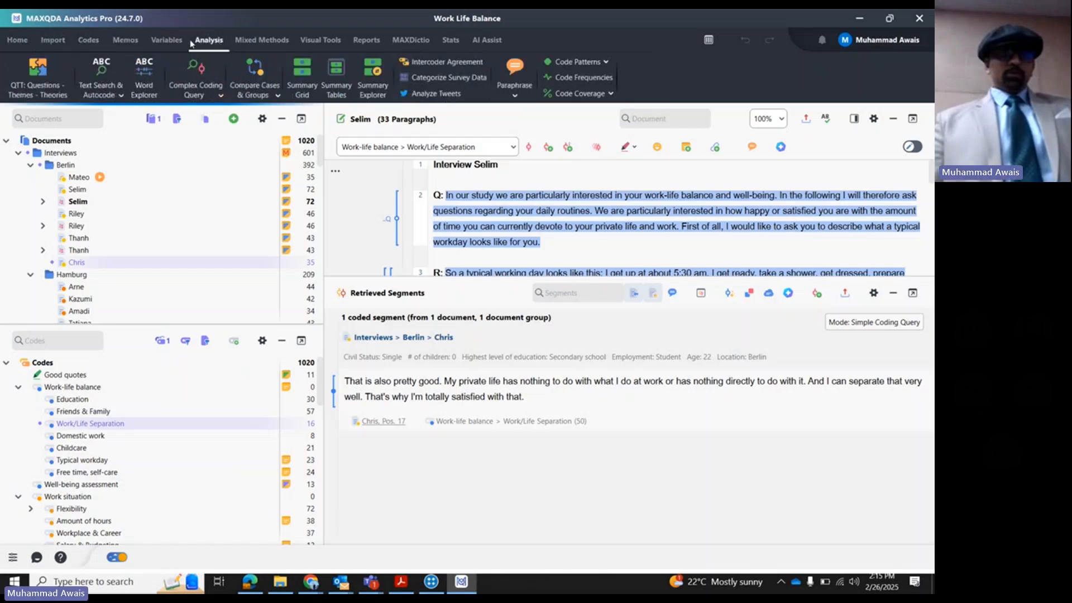
left_click(167, 40)
left_click(261, 40)
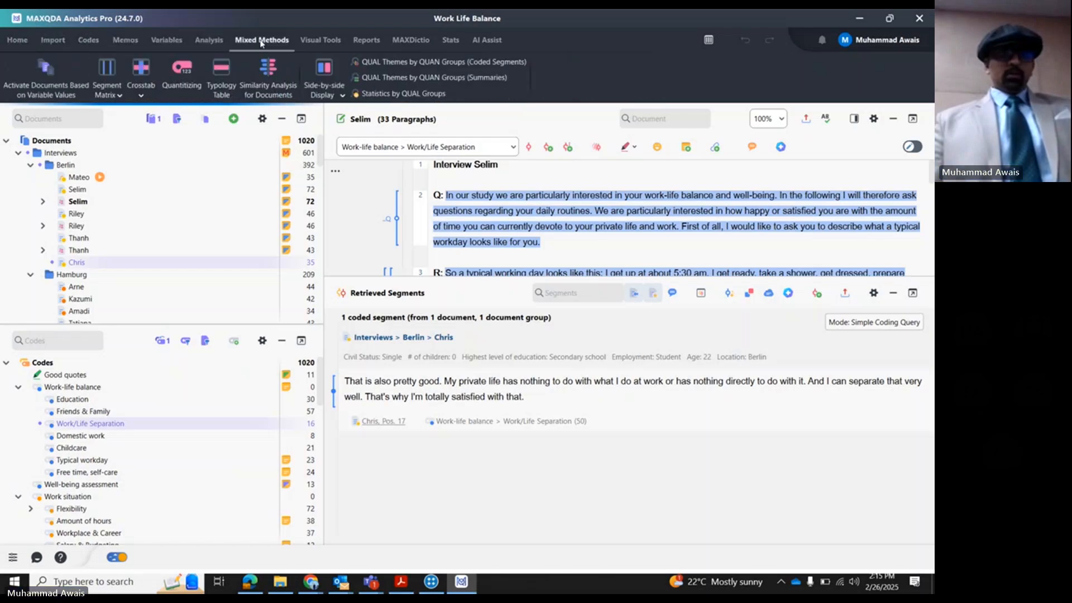
left_click(314, 41)
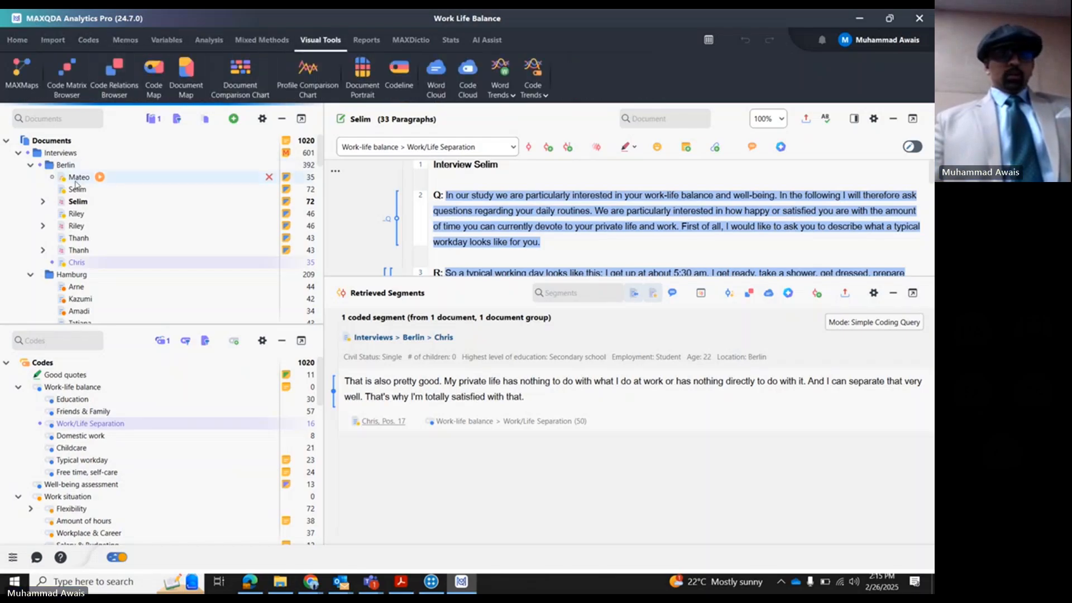
- Create a word cloud of the first Berlin interview and limit it to English words of the type Adposition
right_click(77, 179)
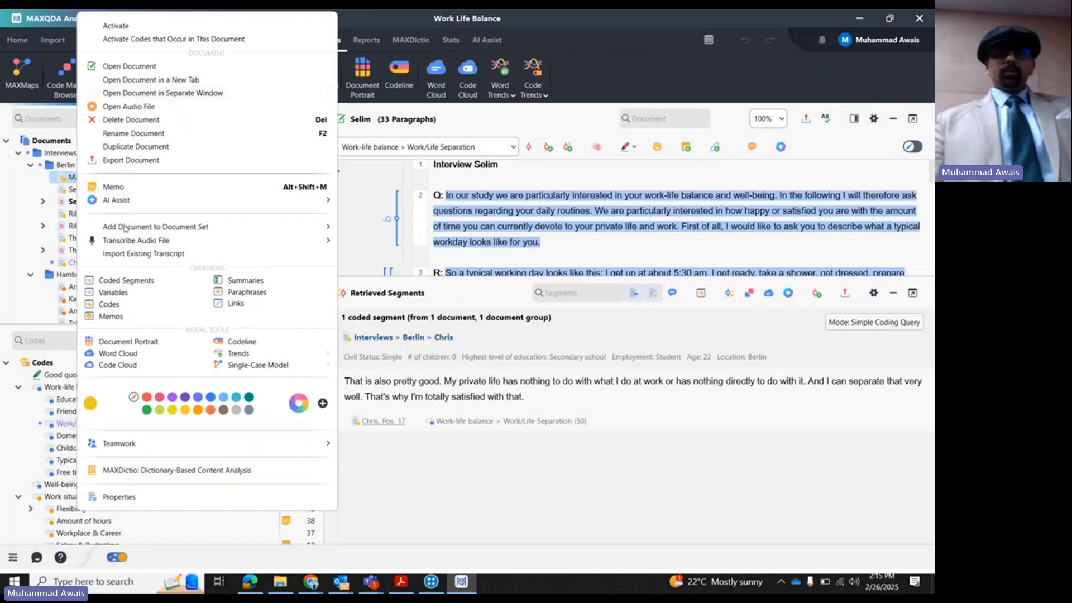
left_click(116, 353)
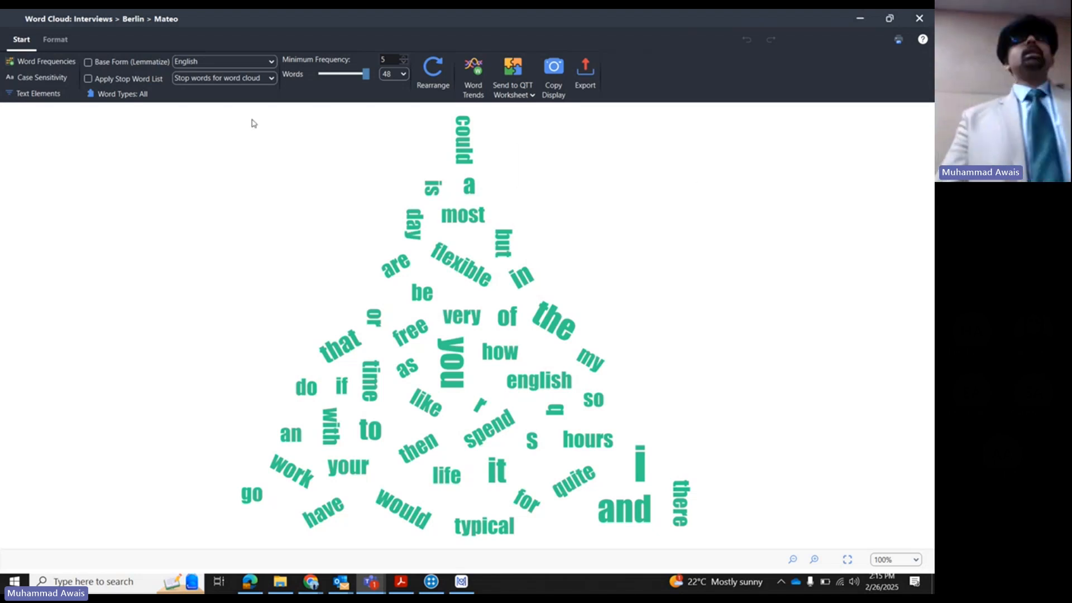
left_click(132, 98)
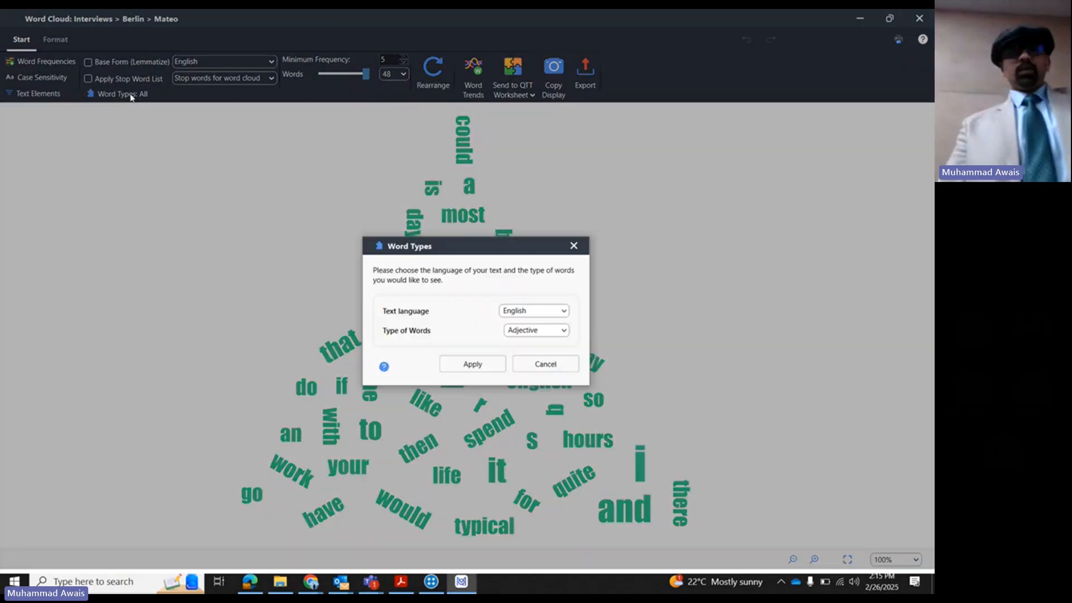
left_click(537, 330)
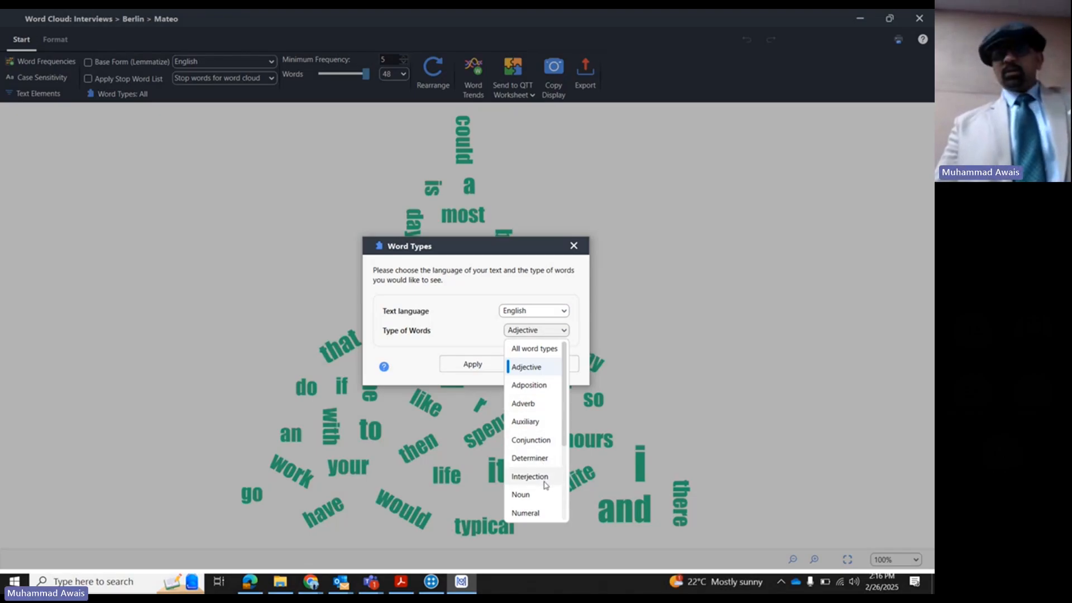
scroll(539, 516, "down", 2)
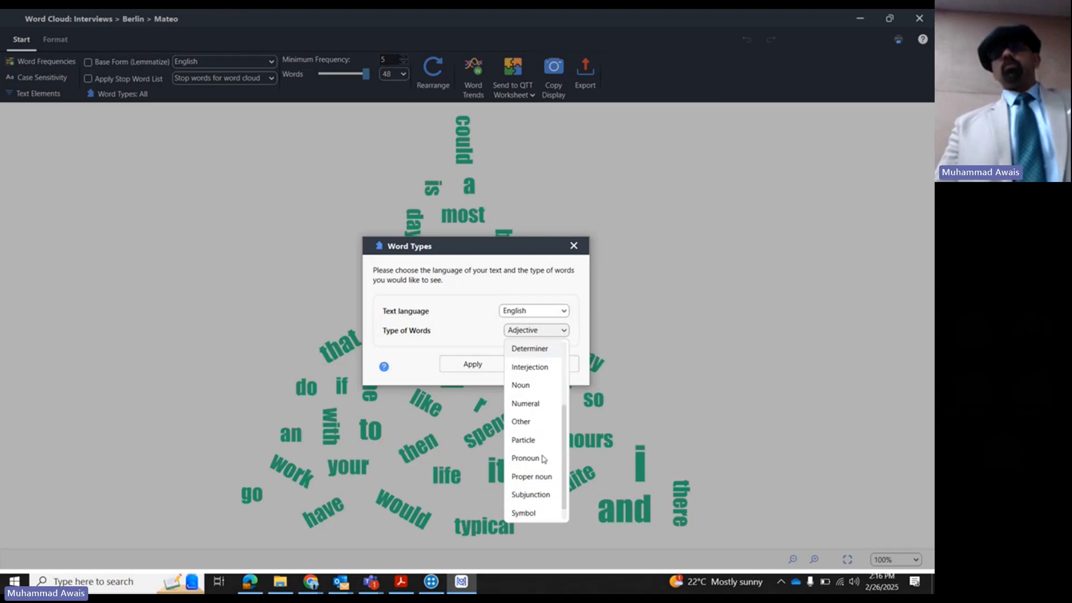
scroll(539, 391, "up", 2)
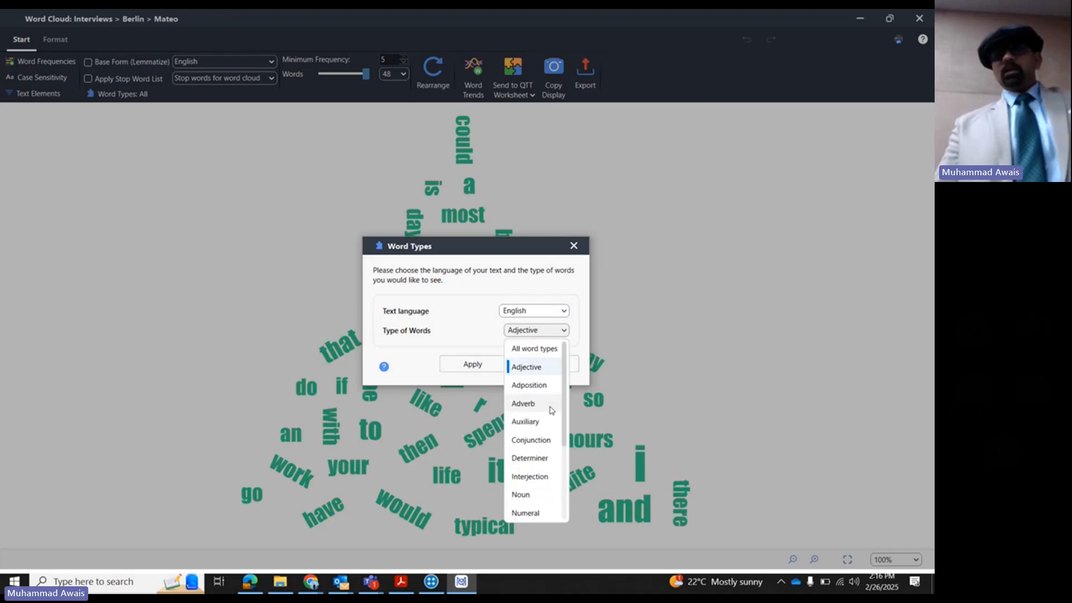
left_click(529, 385)
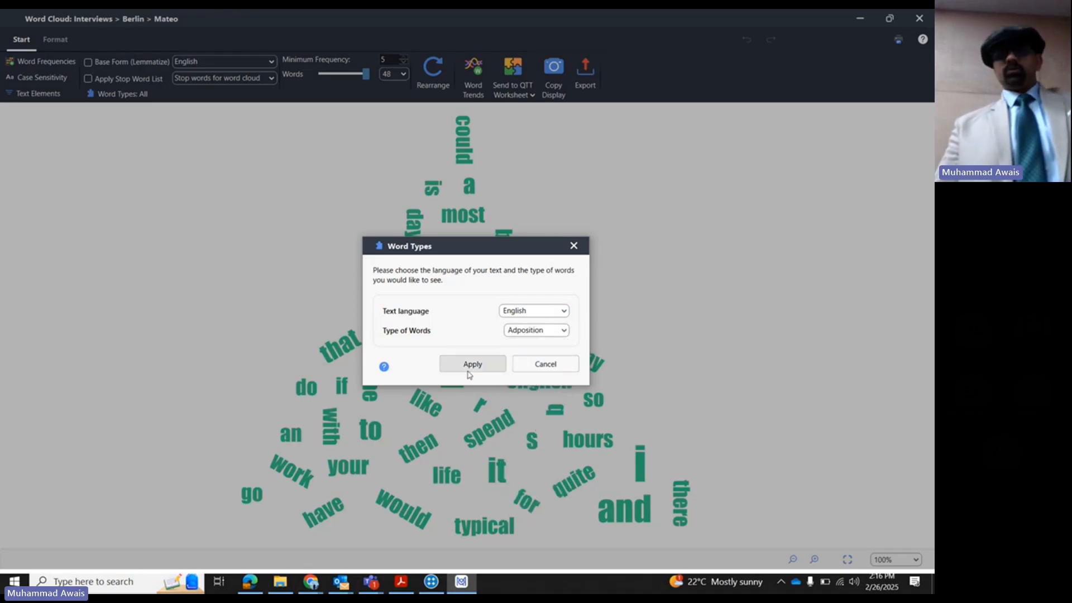
left_click(471, 370)
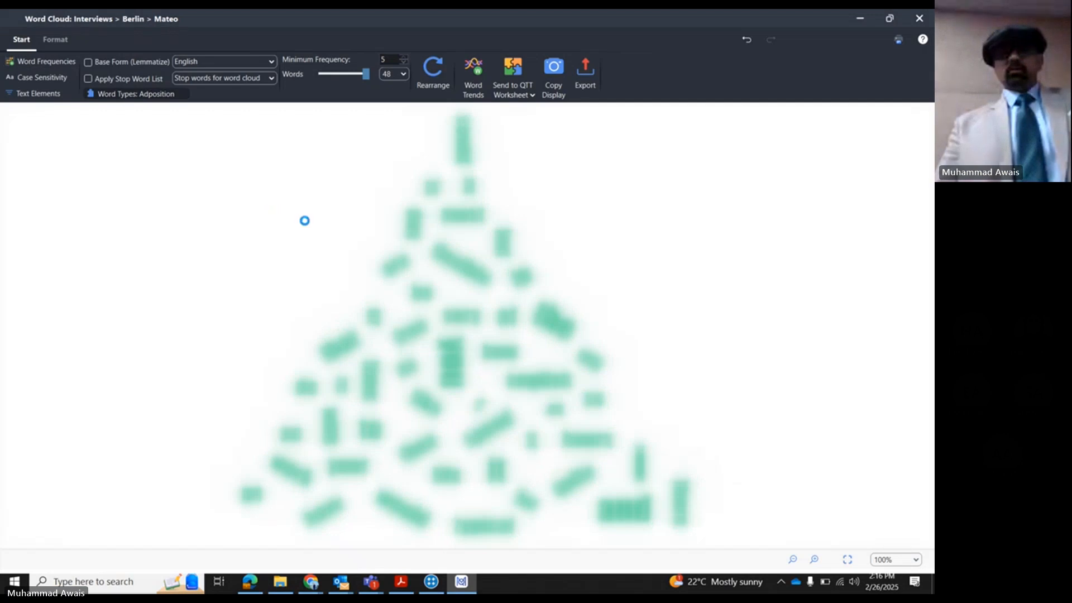
mouse_move(438, 149)
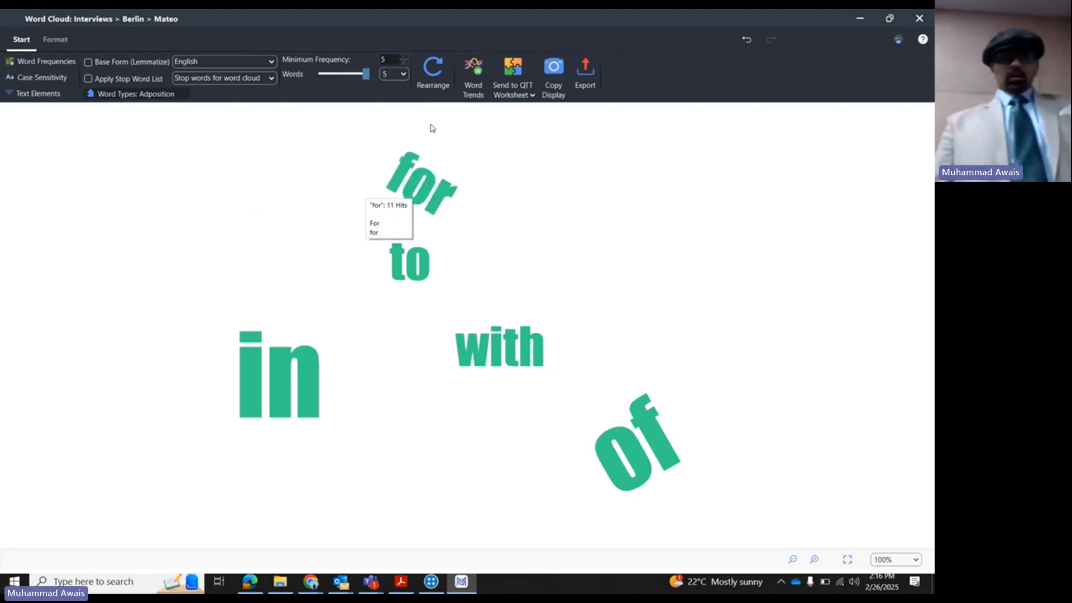
- Set the word cloud's word type to Adjective and apply it
left_click(110, 98)
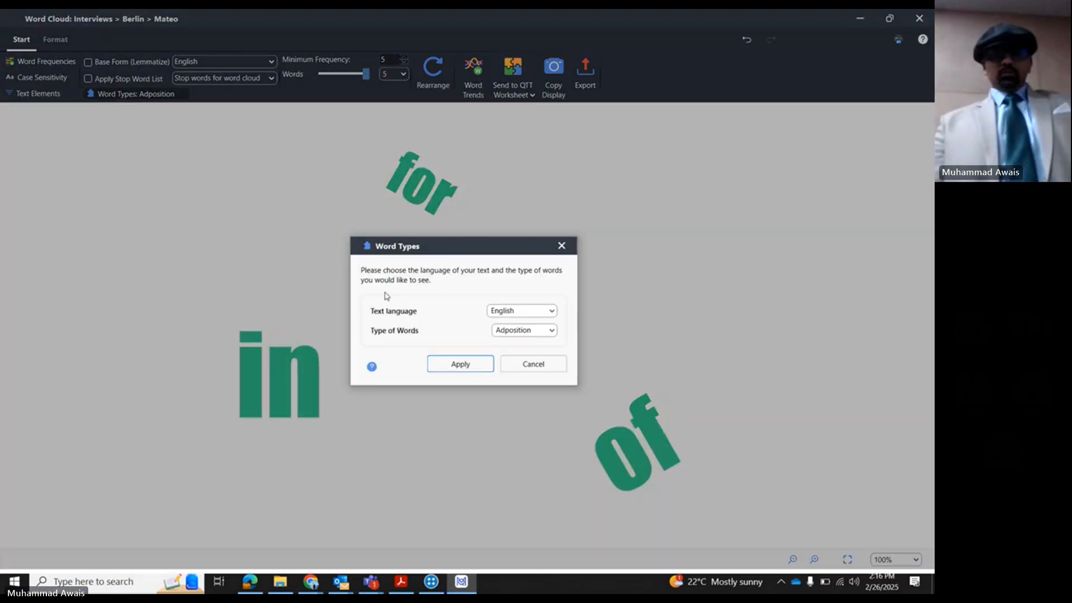
left_click(518, 333)
left_click(519, 367)
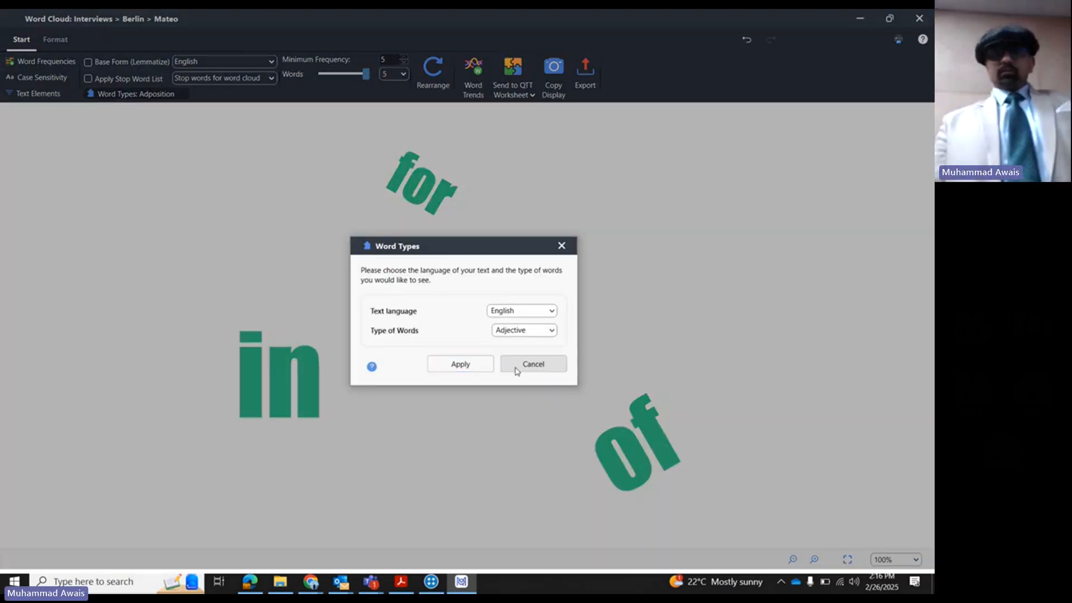
left_click(478, 366)
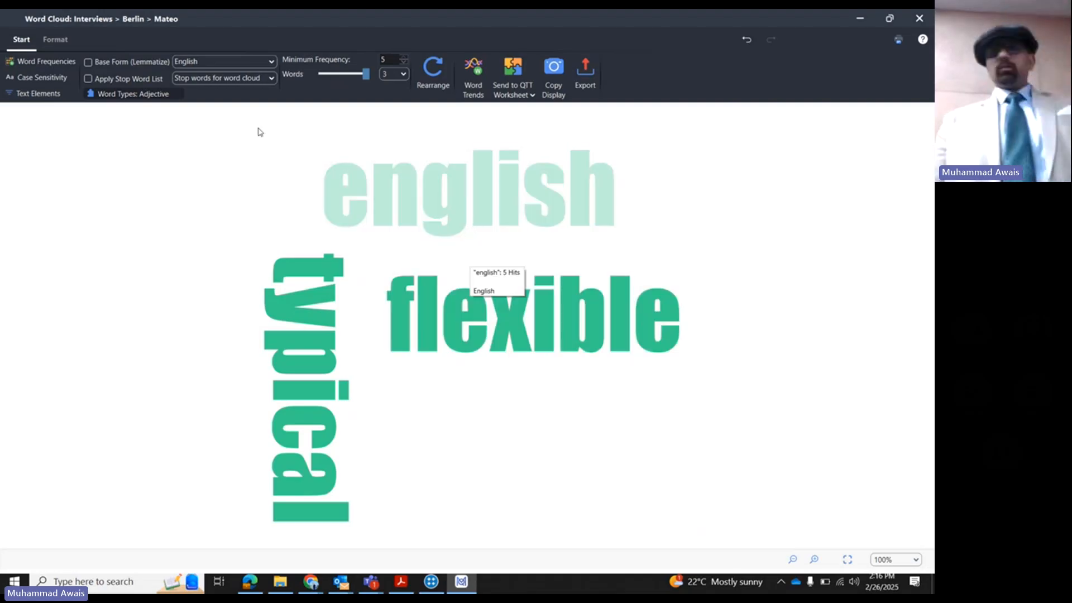
- Limit the word cloud to the Adverb word type
left_click(126, 95)
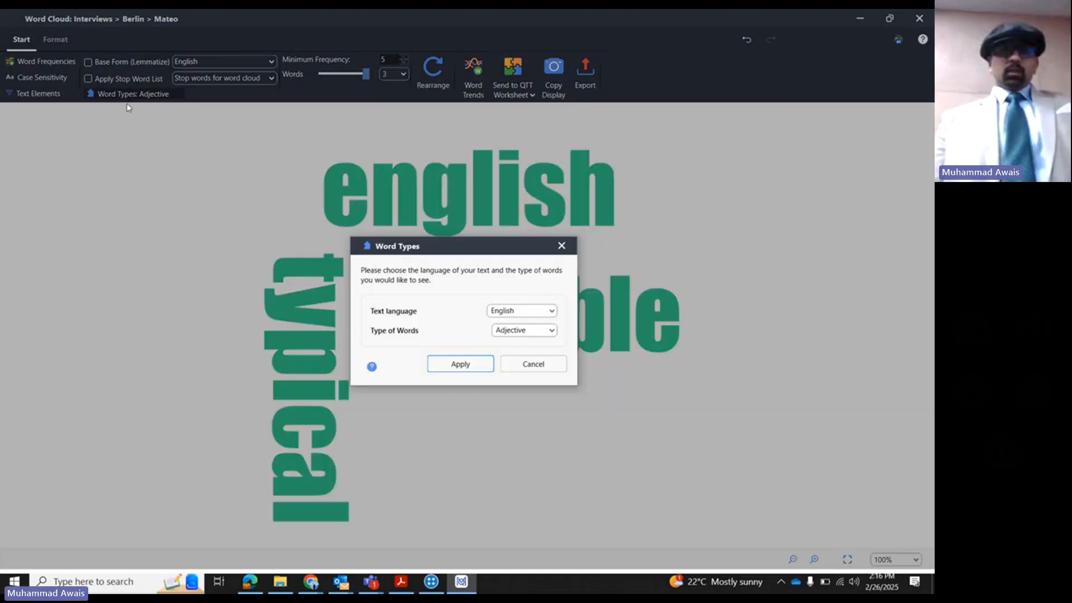
left_click(508, 330)
left_click(514, 408)
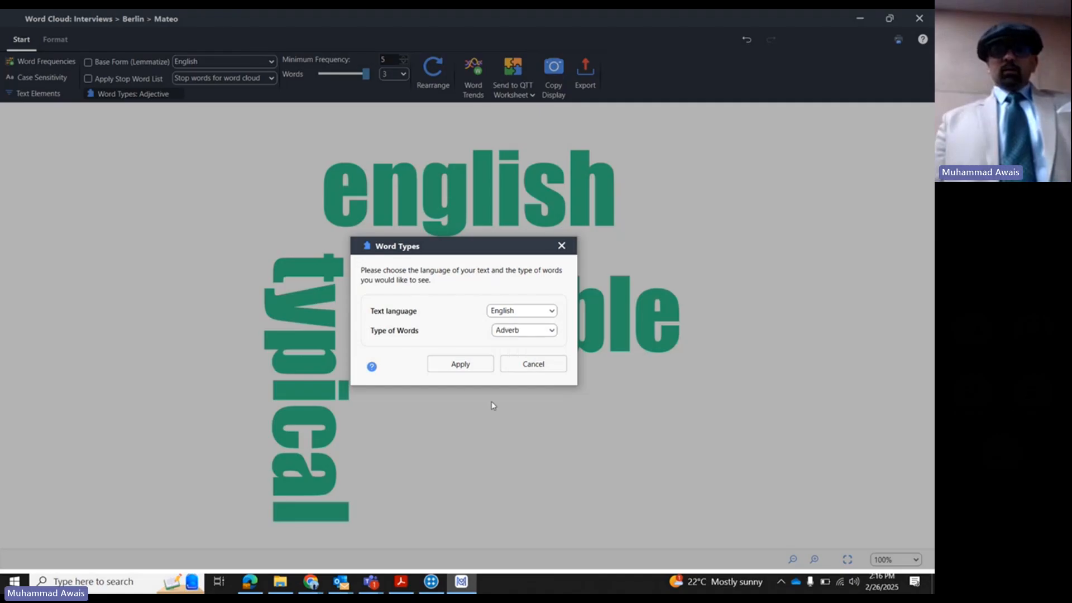
left_click(466, 365)
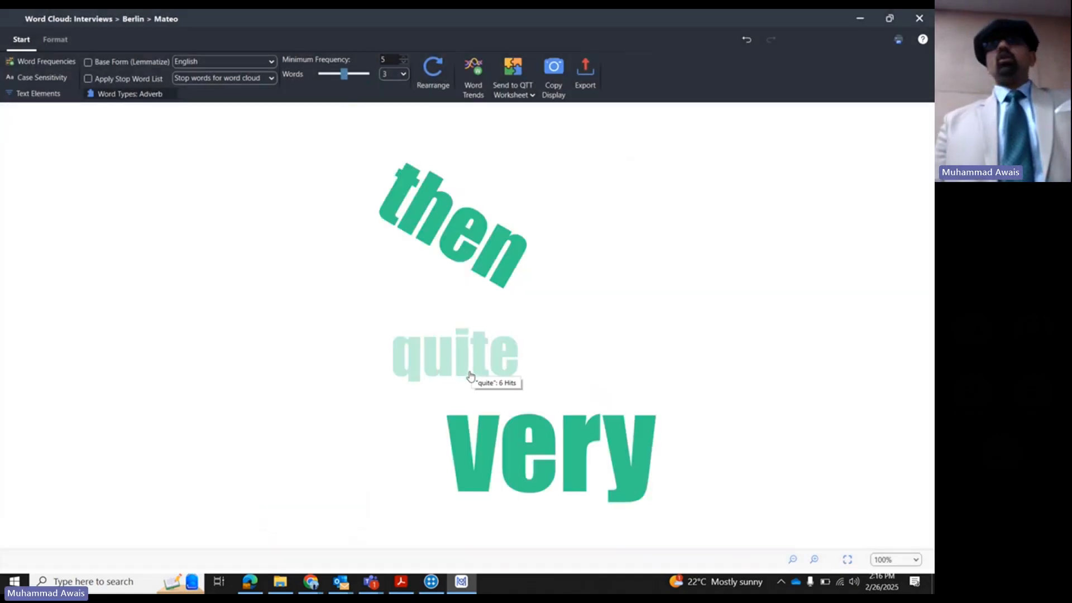